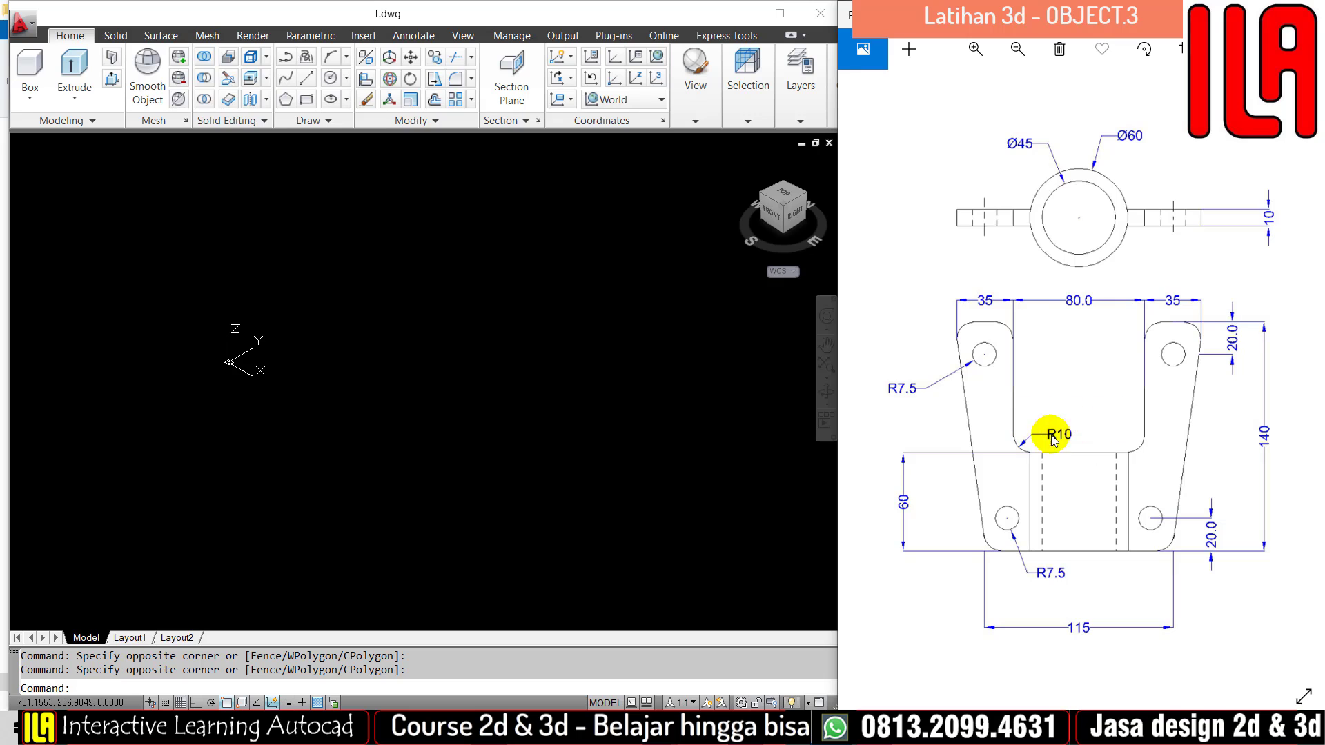
Switch the drawing to the Front view.
{"action": "left_click", "coordinate": [522, 478]}
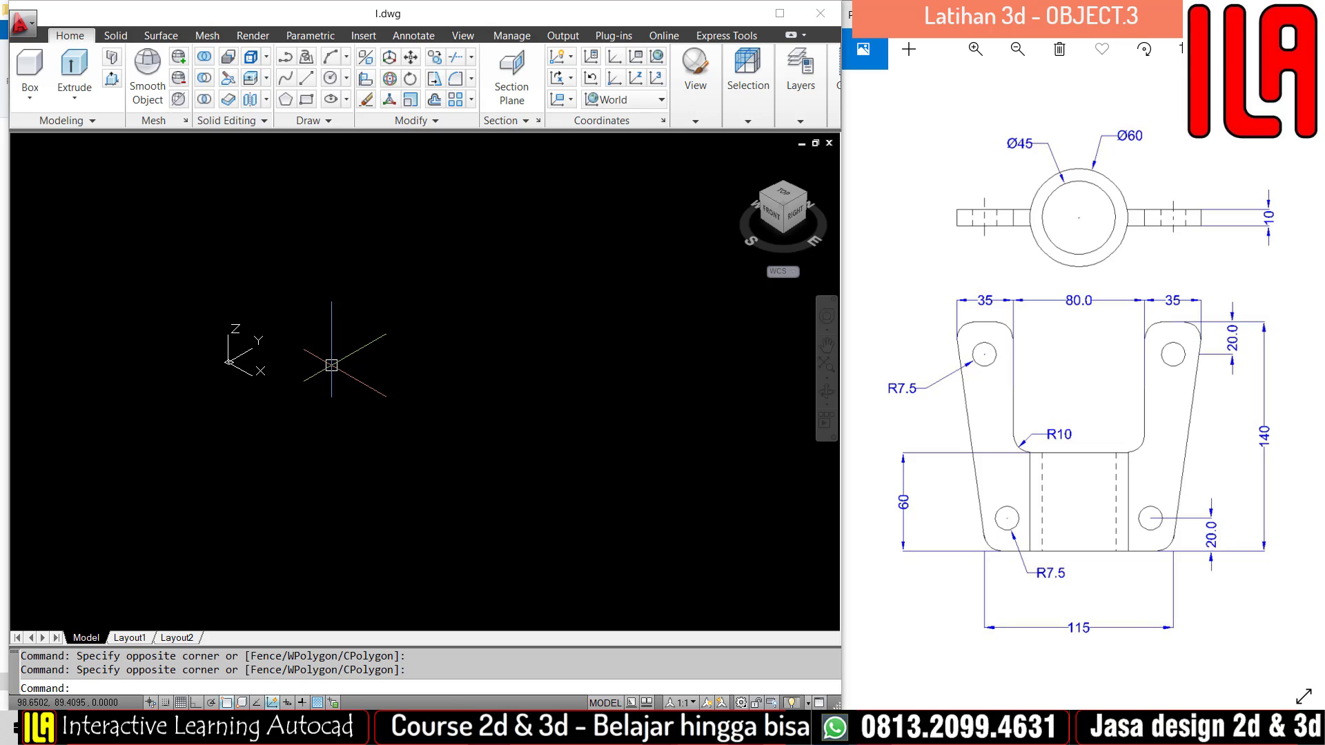
{"action": "key", "text": "Return"}
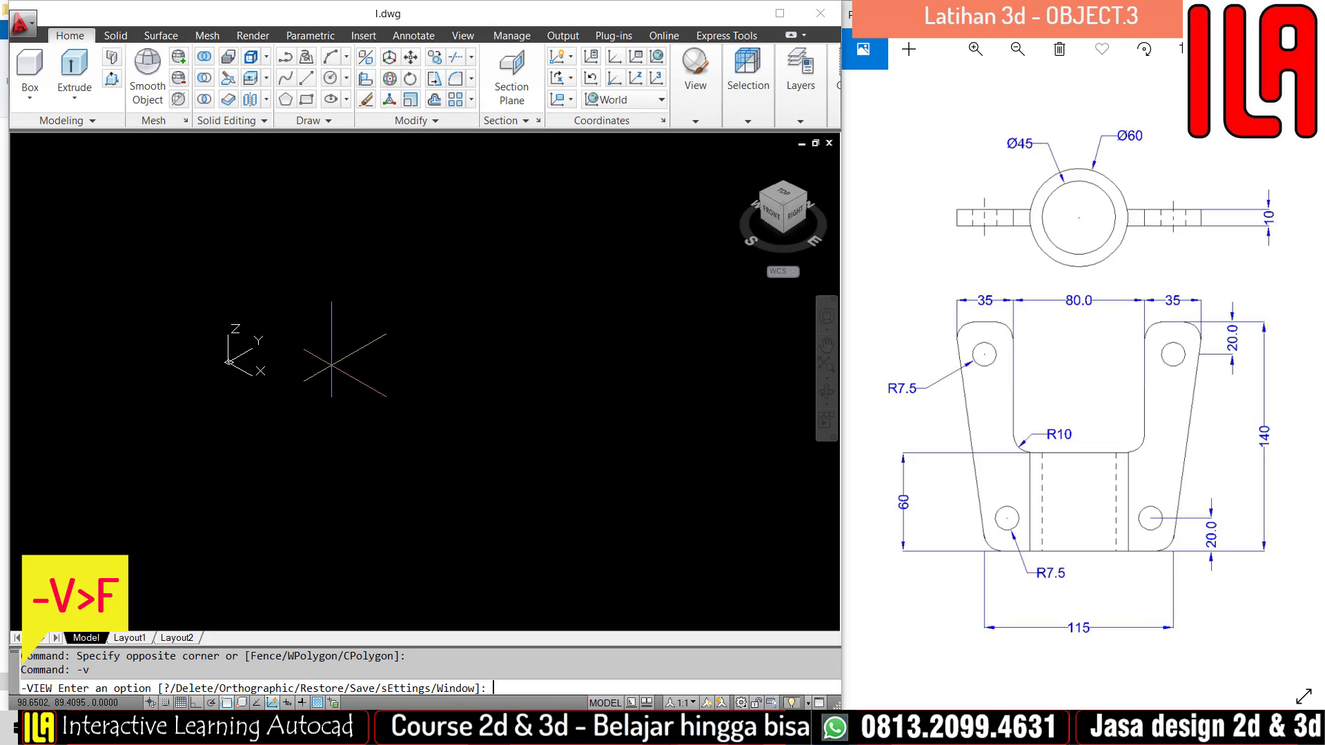
{"action": "key", "text": "Return"}
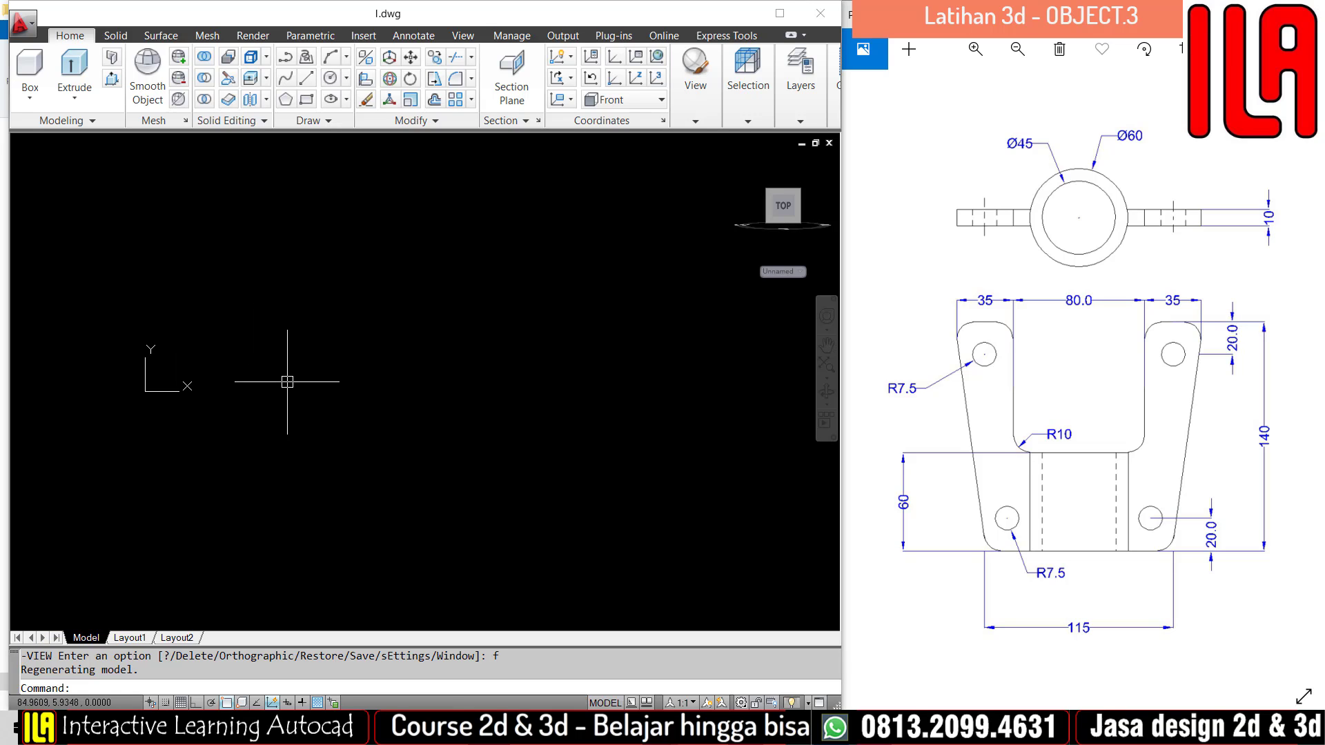
Draw a vertical construction line as the center axis of the part.
{"action": "type", "text": "xl"}
{"action": "key", "text": "Return"}
{"action": "type", "text": "v"}
{"action": "key", "text": "Return"}
{"action": "left_click", "coordinate": [421, 485]}
{"action": "key", "text": "Escape"}
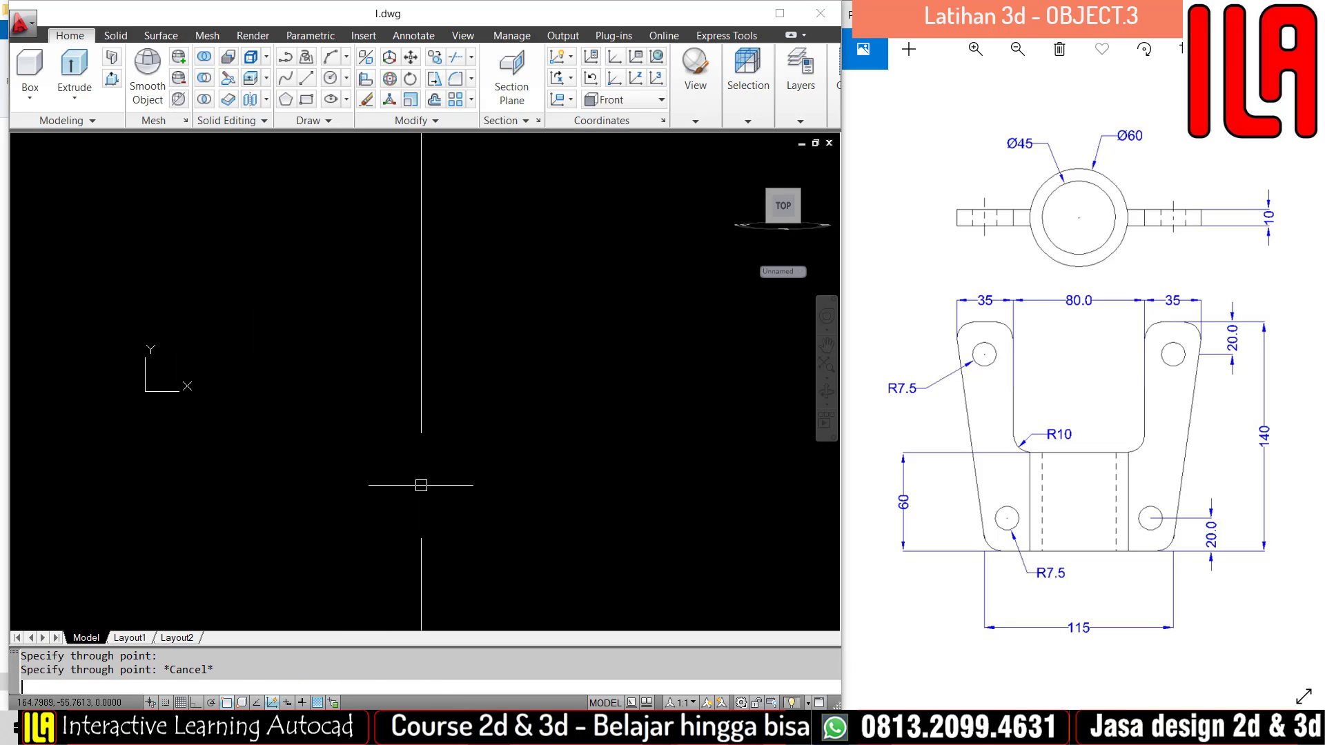
Draw a horizontal construction line crossing the vertical axis as the base of the part.
{"action": "key", "text": "Return"}
{"action": "key", "text": "h"}
{"action": "key", "text": "Return"}
{"action": "left_click", "coordinate": [461, 465]}
{"action": "middle_click_drag", "start_coordinate": [456, 450], "coordinate": [484, 489]}
{"action": "key", "text": "Escape"}
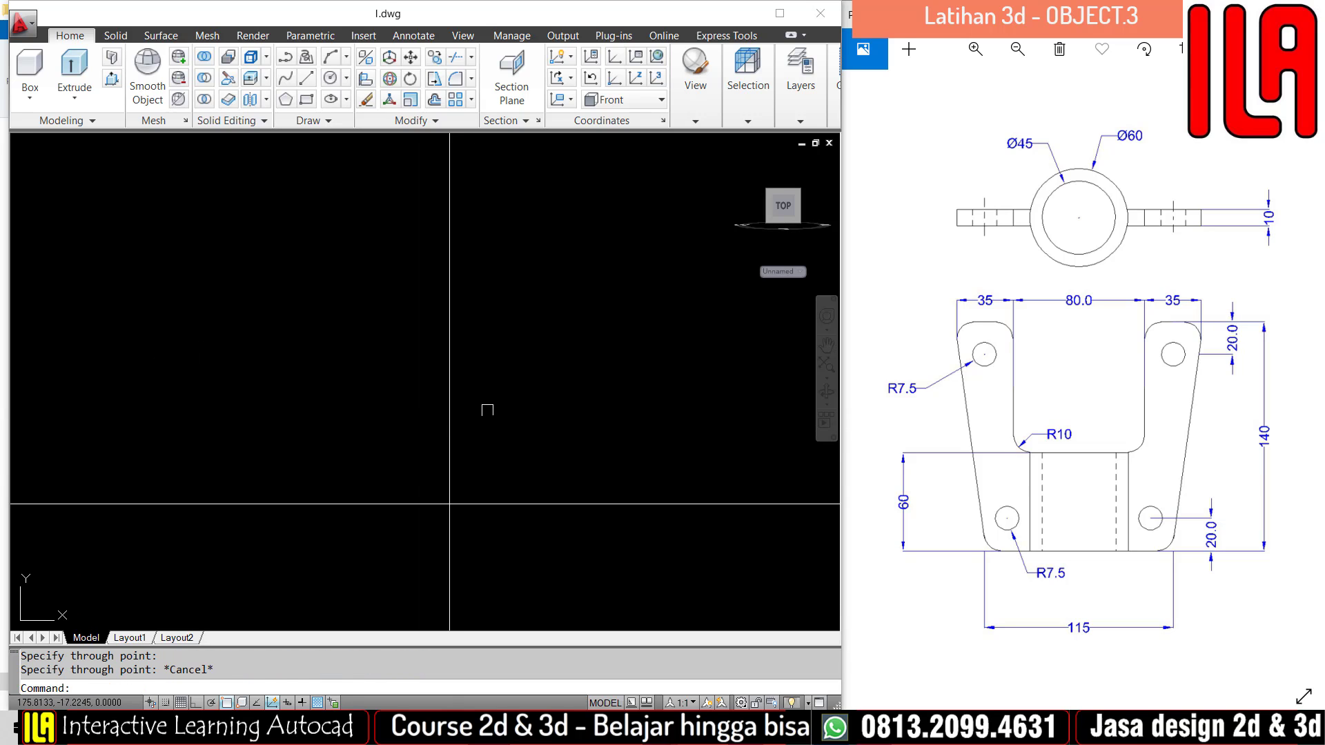
{"action": "left_click", "coordinate": [490, 408]}
{"action": "left_click", "coordinate": [400, 442]}
{"action": "key", "text": "Escape"}
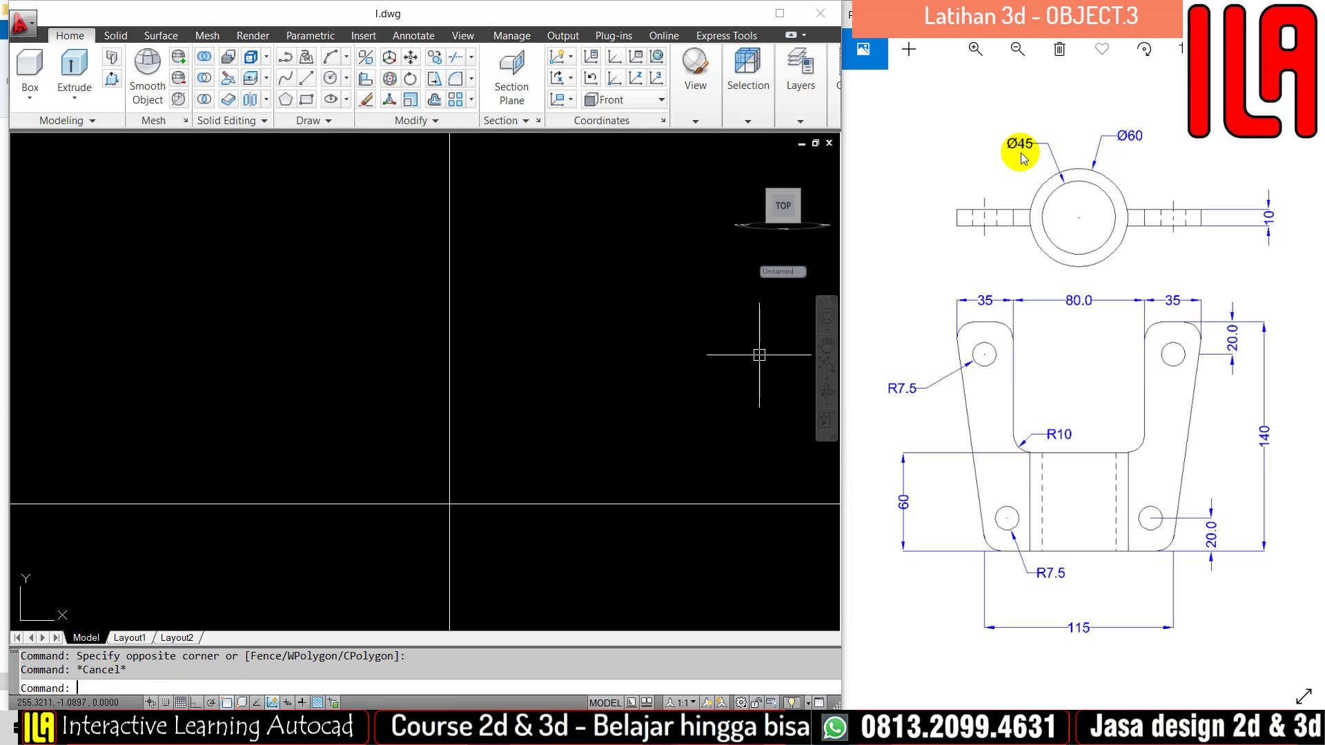
Offset the vertical axis 45/2 to its left for the bore edge of the cylinder.
{"action": "key", "text": "Escape"}
{"action": "type", "text": "o"}
{"action": "key", "text": "Return"}
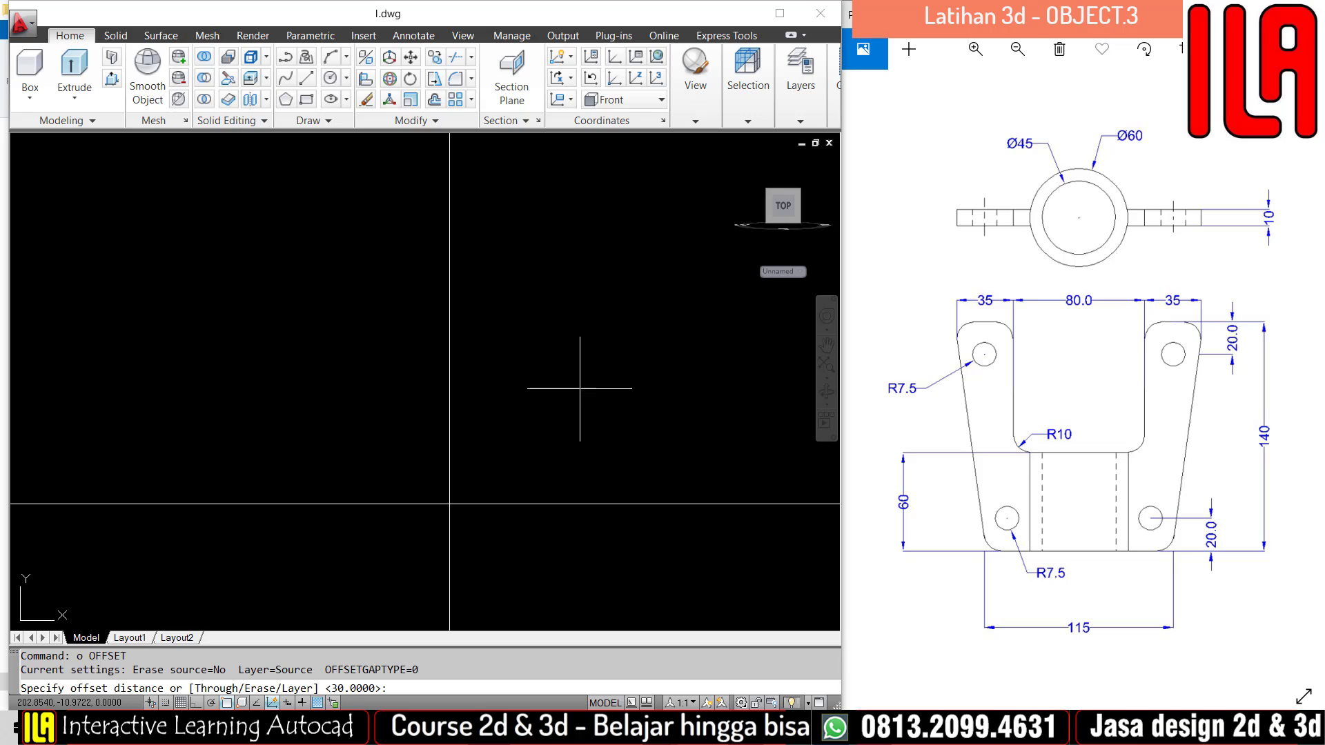
{"action": "type", "text": "45/2"}
{"action": "key", "text": "Return"}
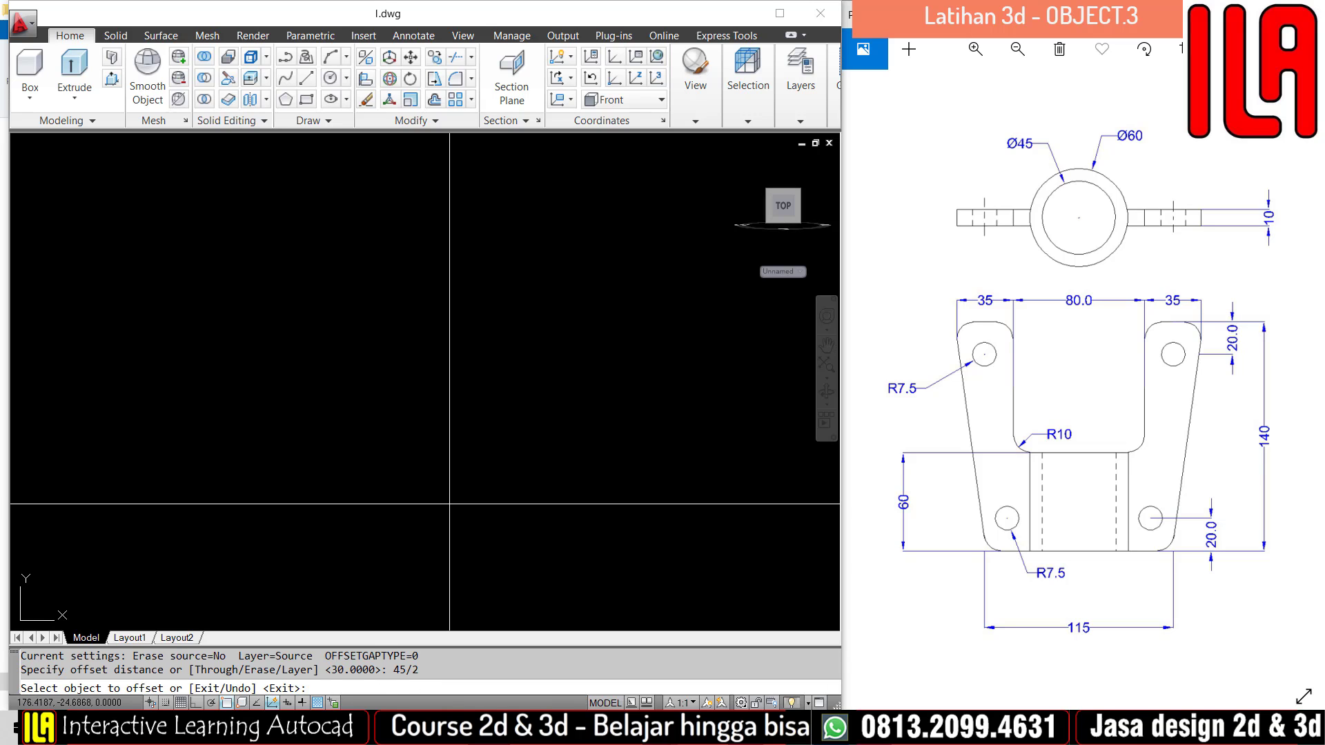
{"action": "left_click", "coordinate": [450, 451]}
{"action": "left_click", "coordinate": [414, 451]}
{"action": "key", "text": "Escape"}
Offset the vertical axis 60/2 to its left for the outer edge of the cylinder.
{"action": "type", "text": "o"}
{"action": "key", "text": "Return"}
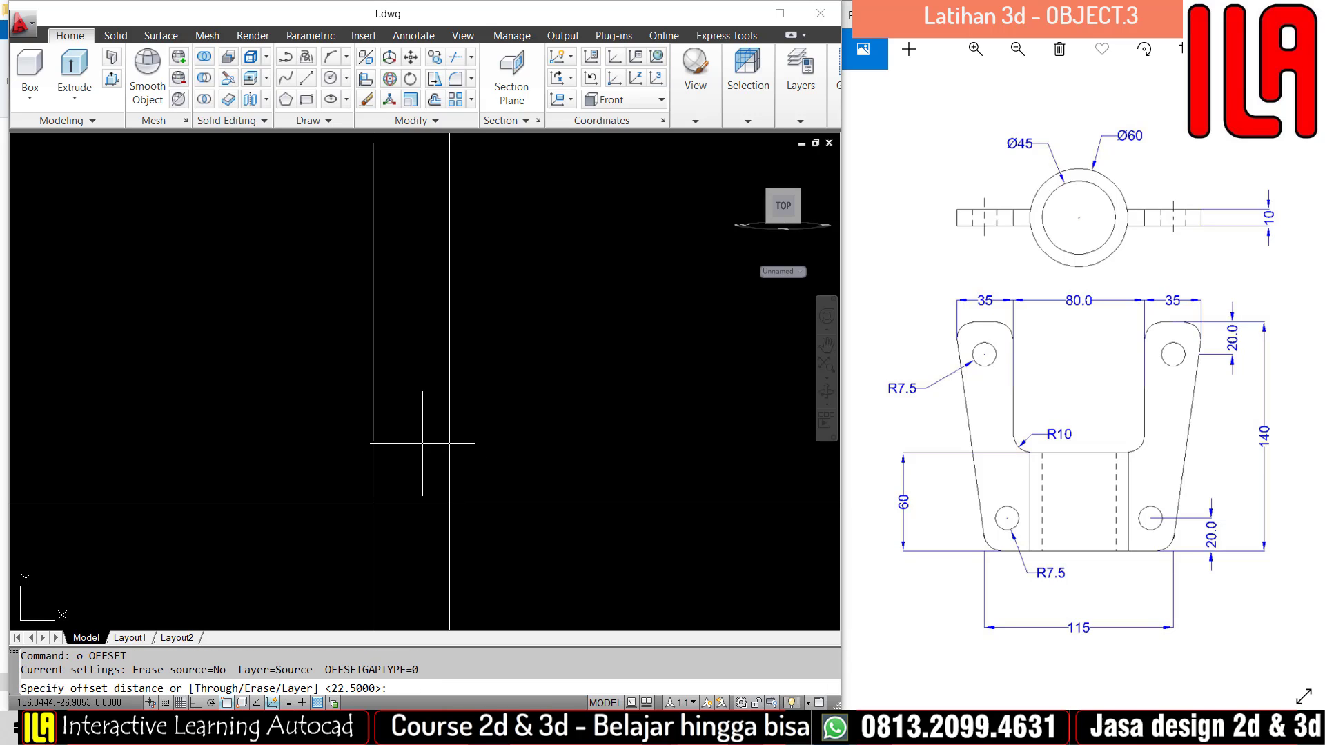
{"action": "type", "text": "60/2"}
{"action": "key", "text": "Return"}
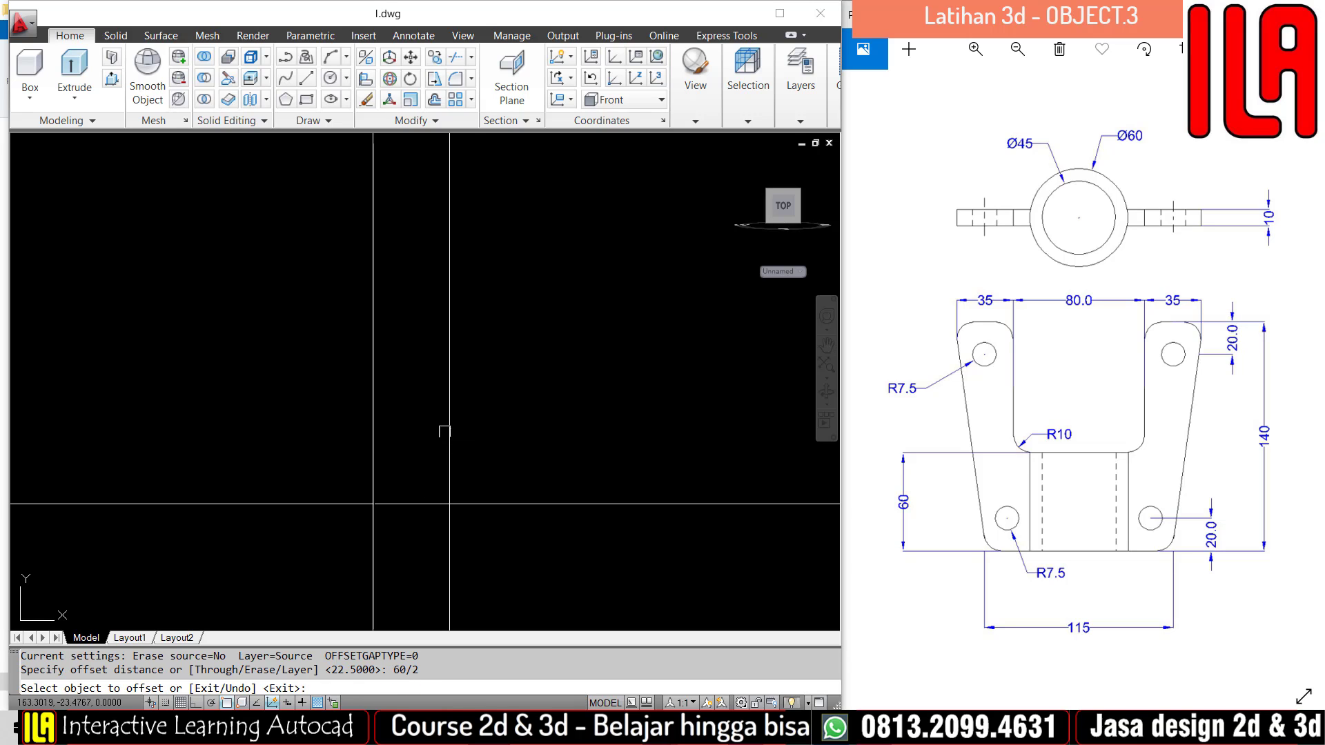
{"action": "left_click", "coordinate": [449, 444]}
{"action": "left_click", "coordinate": [404, 443]}
{"action": "middle_click_drag", "start_coordinate": [402, 444], "coordinate": [401, 403]}
{"action": "key", "text": "Escape"}
{"action": "left_click", "coordinate": [411, 462]}
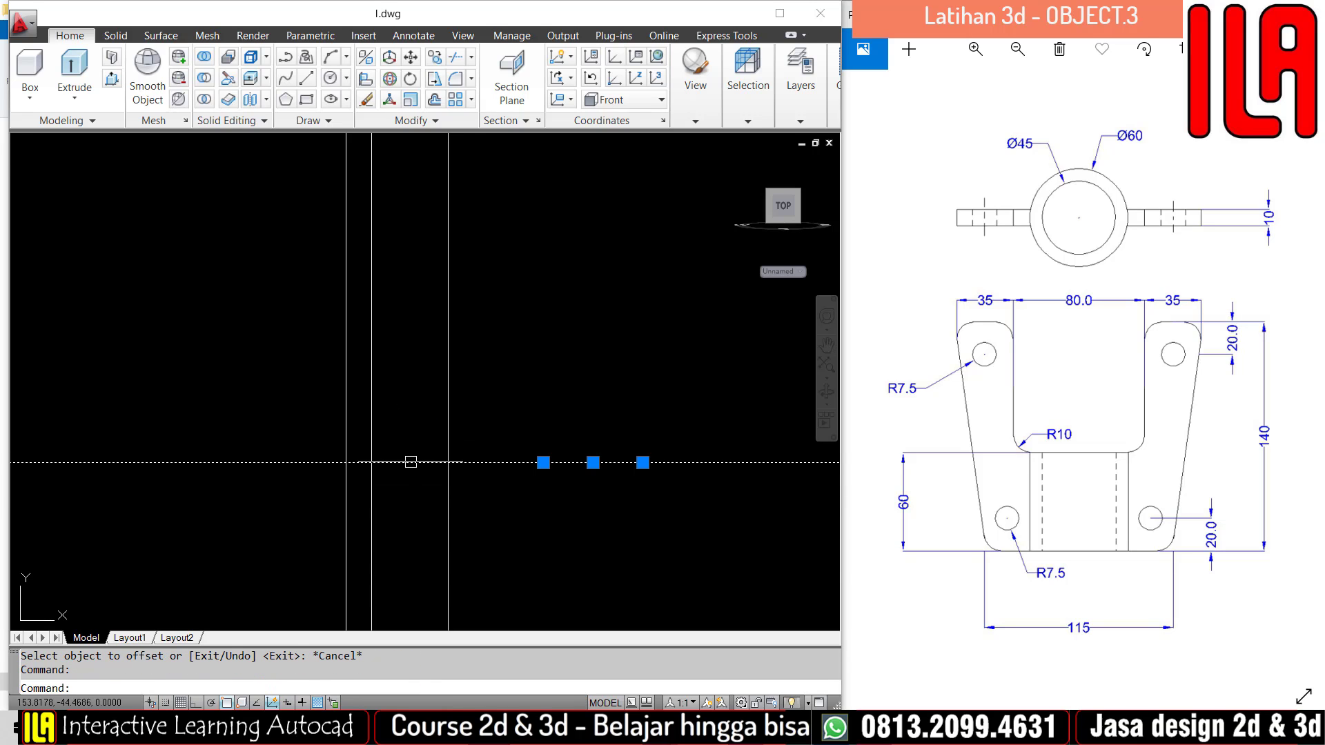
{"action": "key", "text": "Escape"}
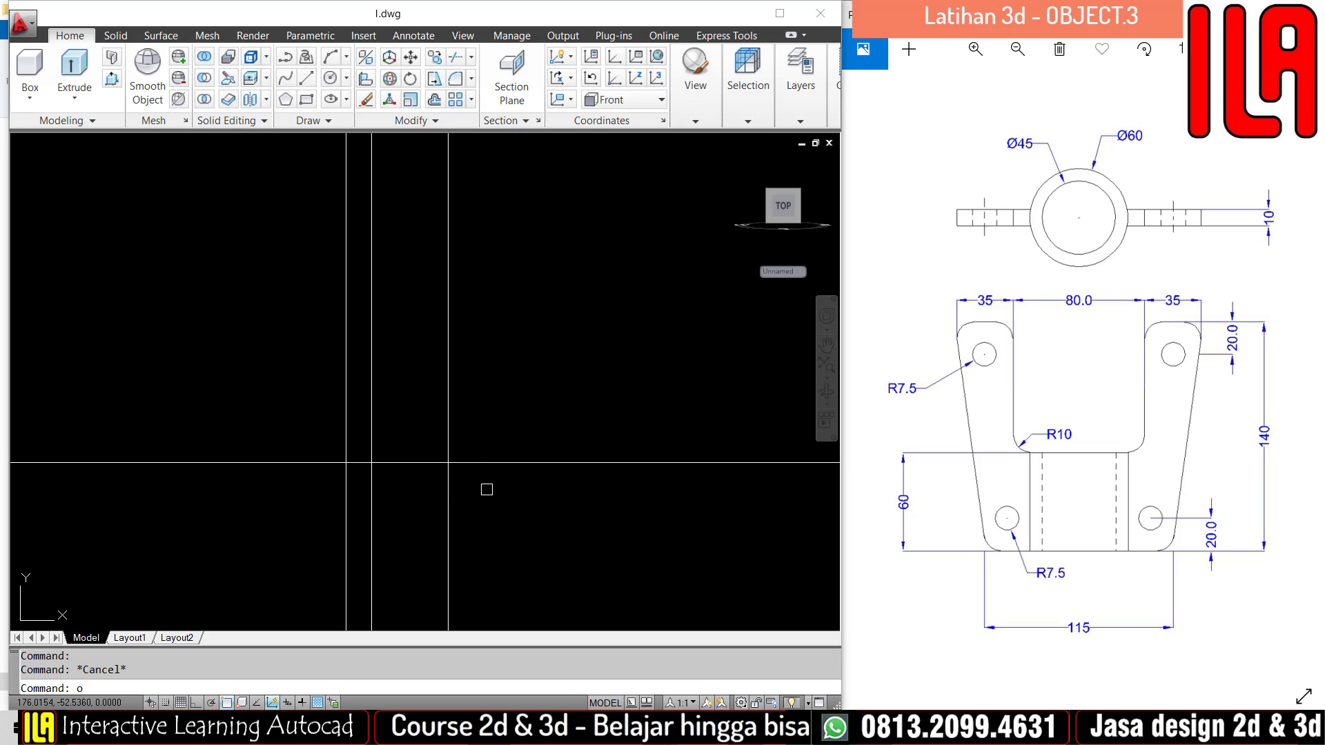
Offset the horizontal base line 60 upward for the top of the cylinder.
{"action": "type", "text": "o"}
{"action": "key", "text": "Return"}
{"action": "type", "text": "60"}
{"action": "key", "text": "Return"}
{"action": "left_click", "coordinate": [494, 462]}
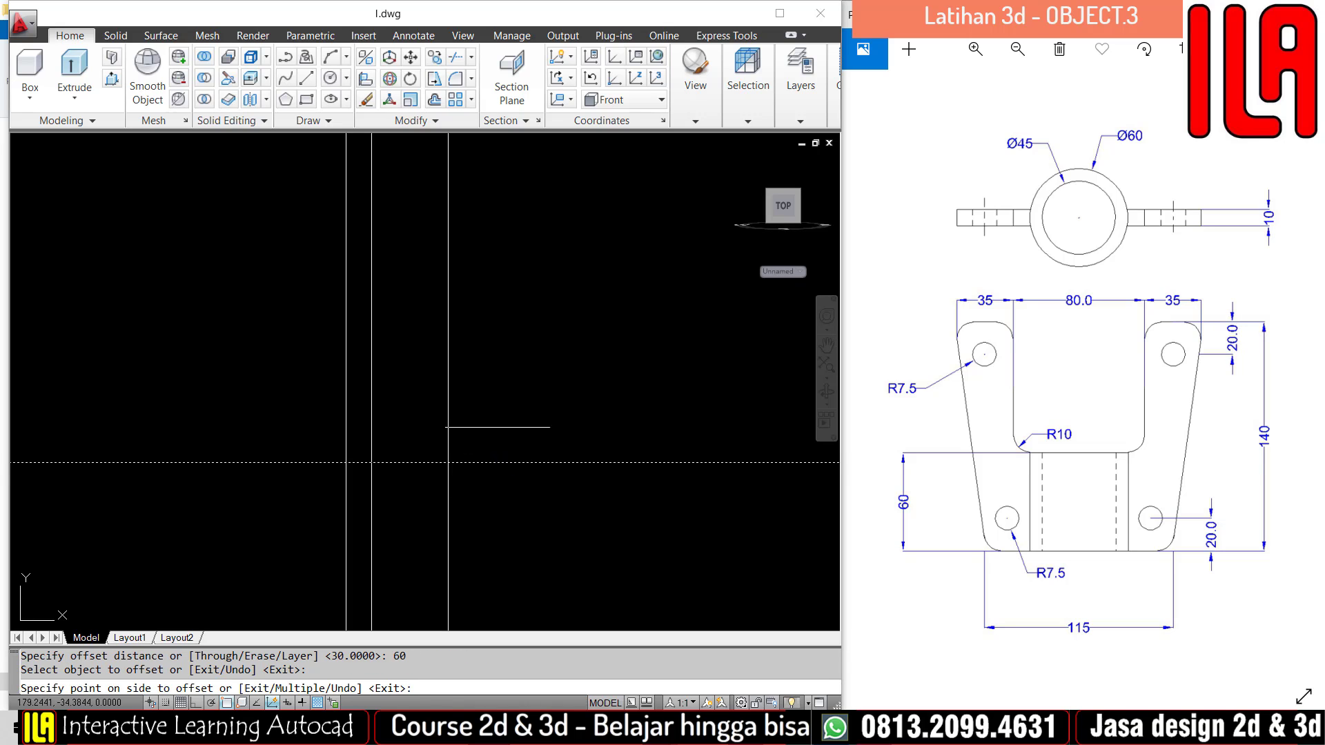
{"action": "left_click", "coordinate": [395, 278]}
{"action": "key", "text": "Escape"}
{"action": "scroll", "coordinate": [390, 302], "scroll_direction": "down", "scroll_amount": 2}
{"action": "key", "text": "Escape"}
{"action": "middle_click_drag", "start_coordinate": [390, 302], "coordinate": [401, 406]}
Trim the construction lines outside the cylinder's half profile, keeping the full-length center axis.
{"action": "type", "text": "t"}
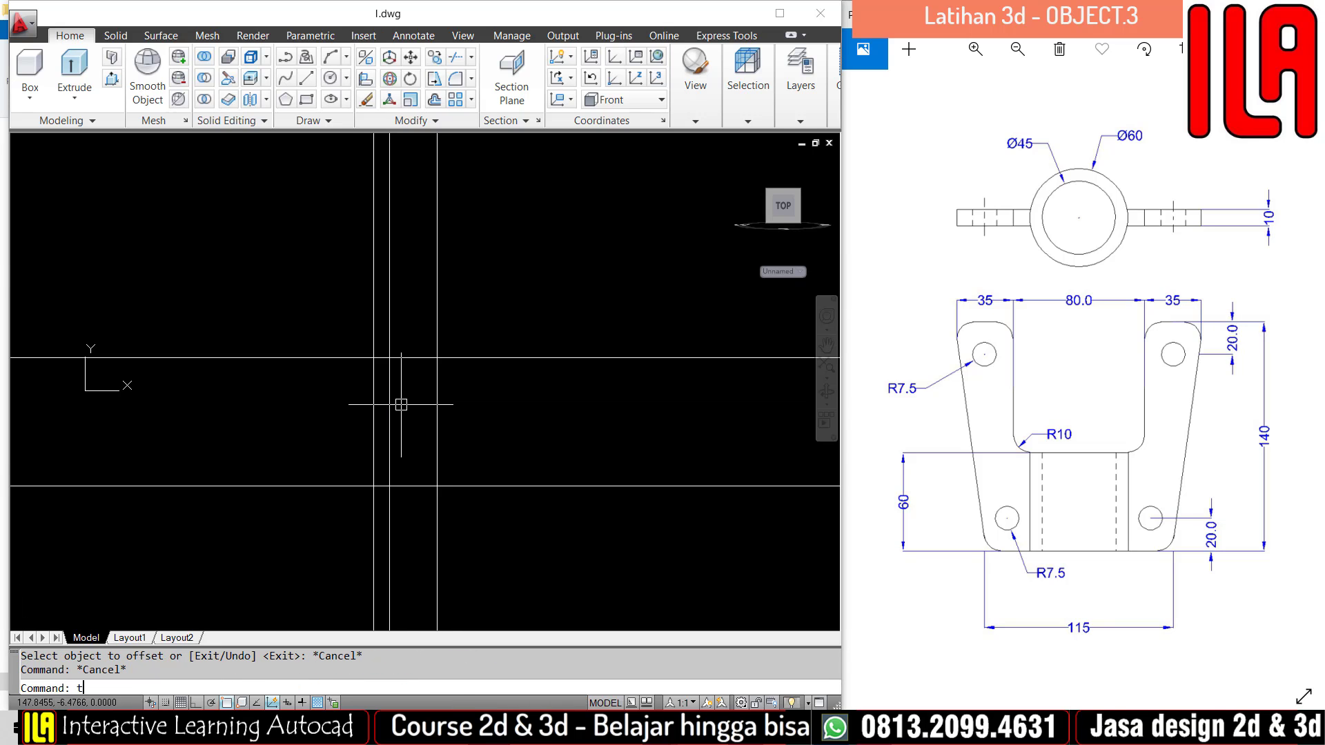
{"action": "type", "text": "r"}
{"action": "key", "text": "Return"}
{"action": "key", "text": "Return"}
{"action": "left_click", "coordinate": [412, 547]}
{"action": "left_click", "coordinate": [354, 558]}
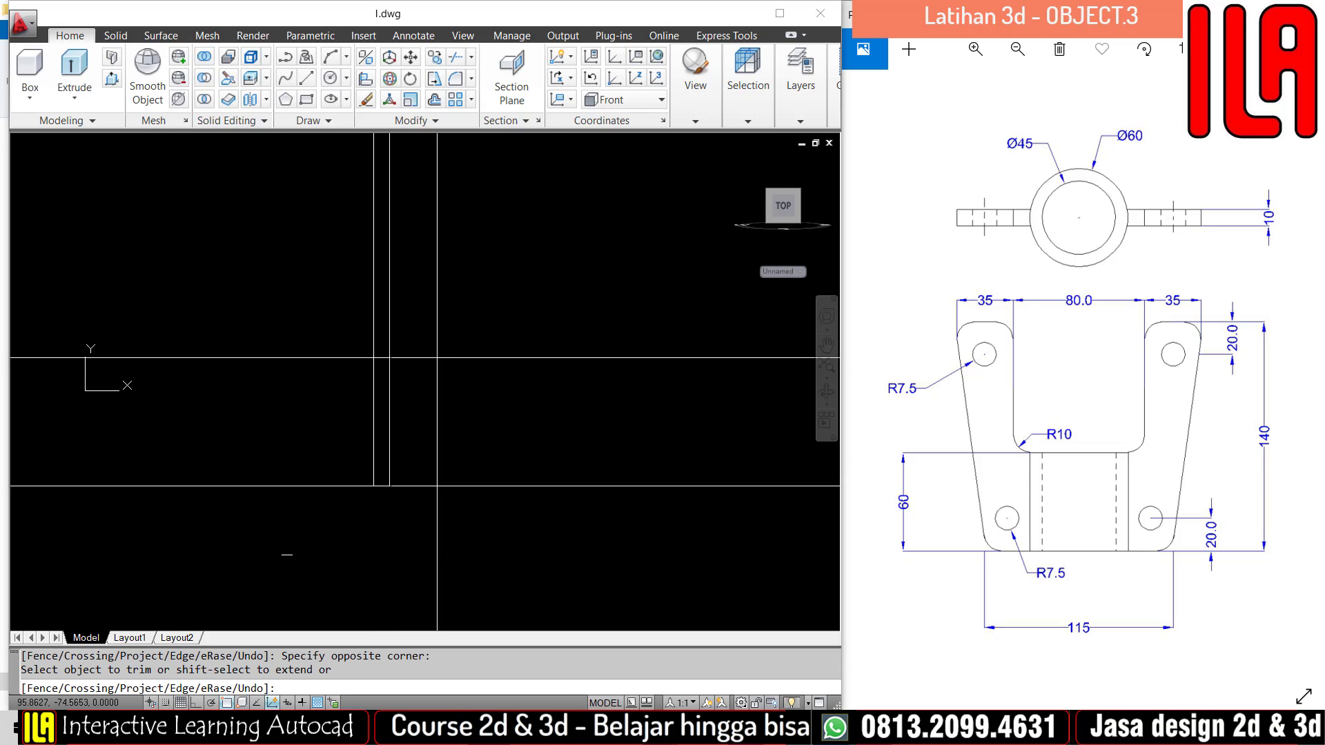
{"action": "left_click", "coordinate": [287, 551]}
{"action": "left_click", "coordinate": [226, 285]}
{"action": "left_click", "coordinate": [412, 321]}
{"action": "left_click", "coordinate": [352, 307]}
{"action": "left_click", "coordinate": [606, 310]}
{"action": "left_click", "coordinate": [562, 576]}
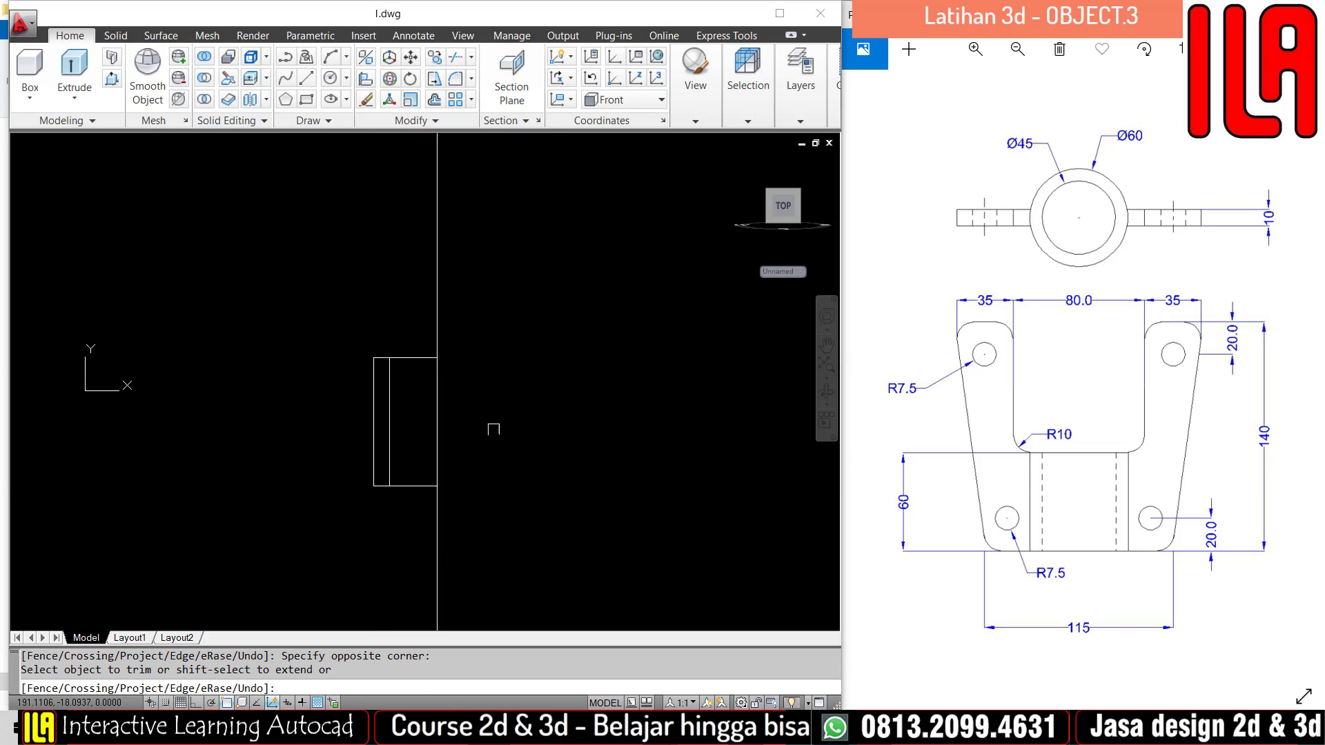
{"action": "key", "text": "Escape"}
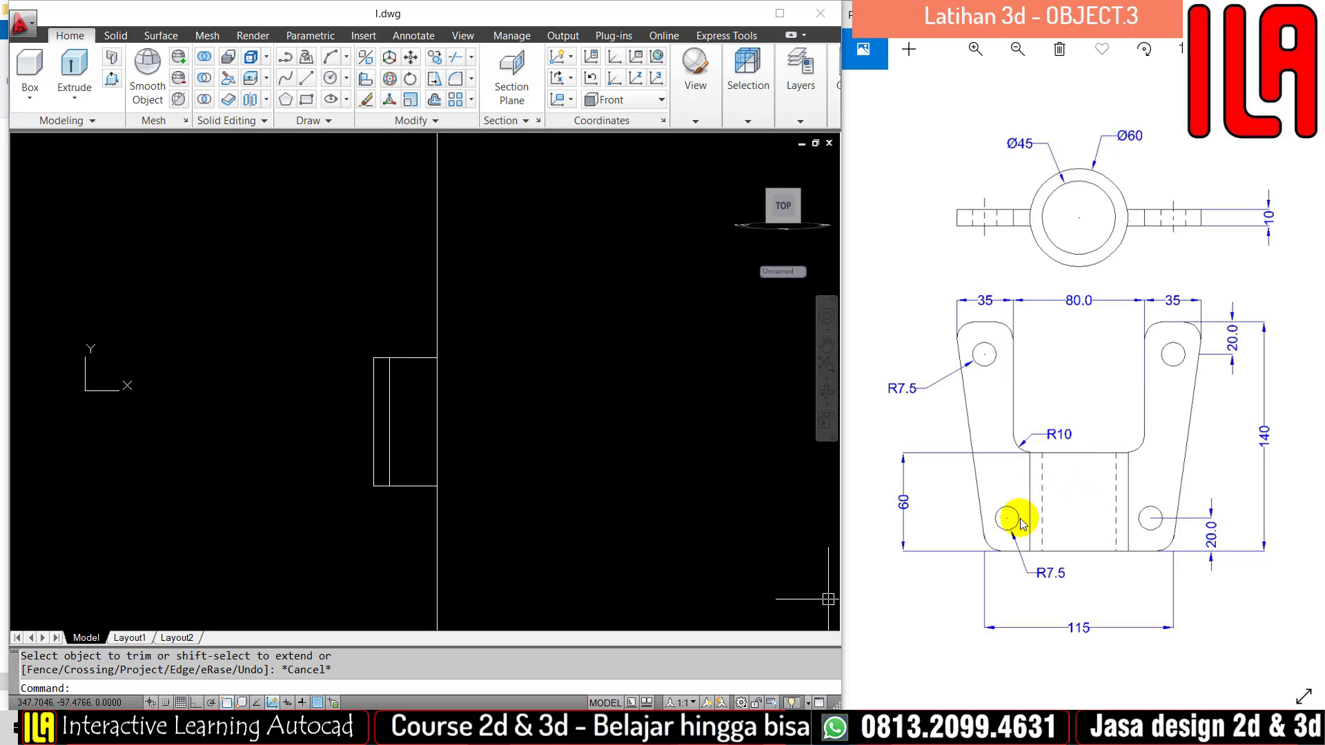
{"action": "left_click", "coordinate": [390, 458]}
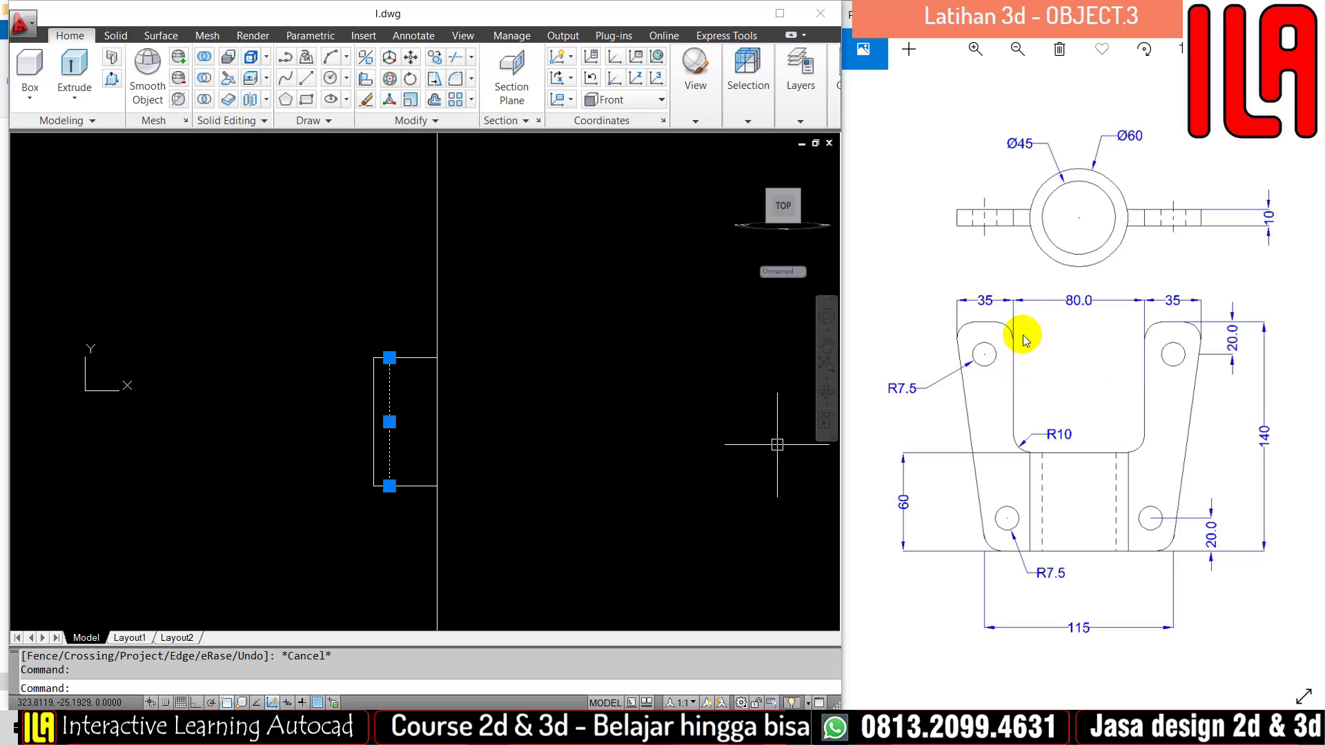
{"action": "key", "text": "Escape"}
{"action": "key", "text": "Escape"}
Offset the center axis 80/2 to its left for the inner edge of the bracket arm.
{"action": "type", "text": "o"}
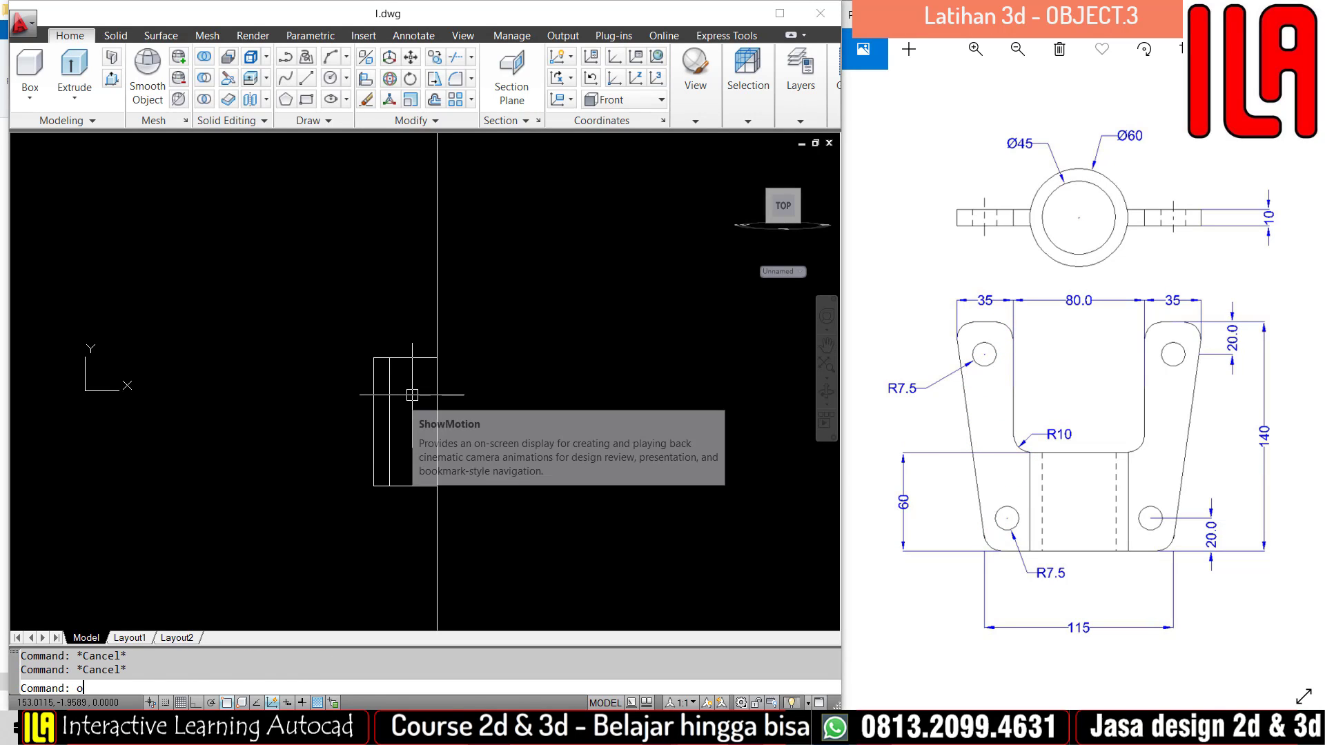
{"action": "key", "text": "Return"}
{"action": "type", "text": "80/2"}
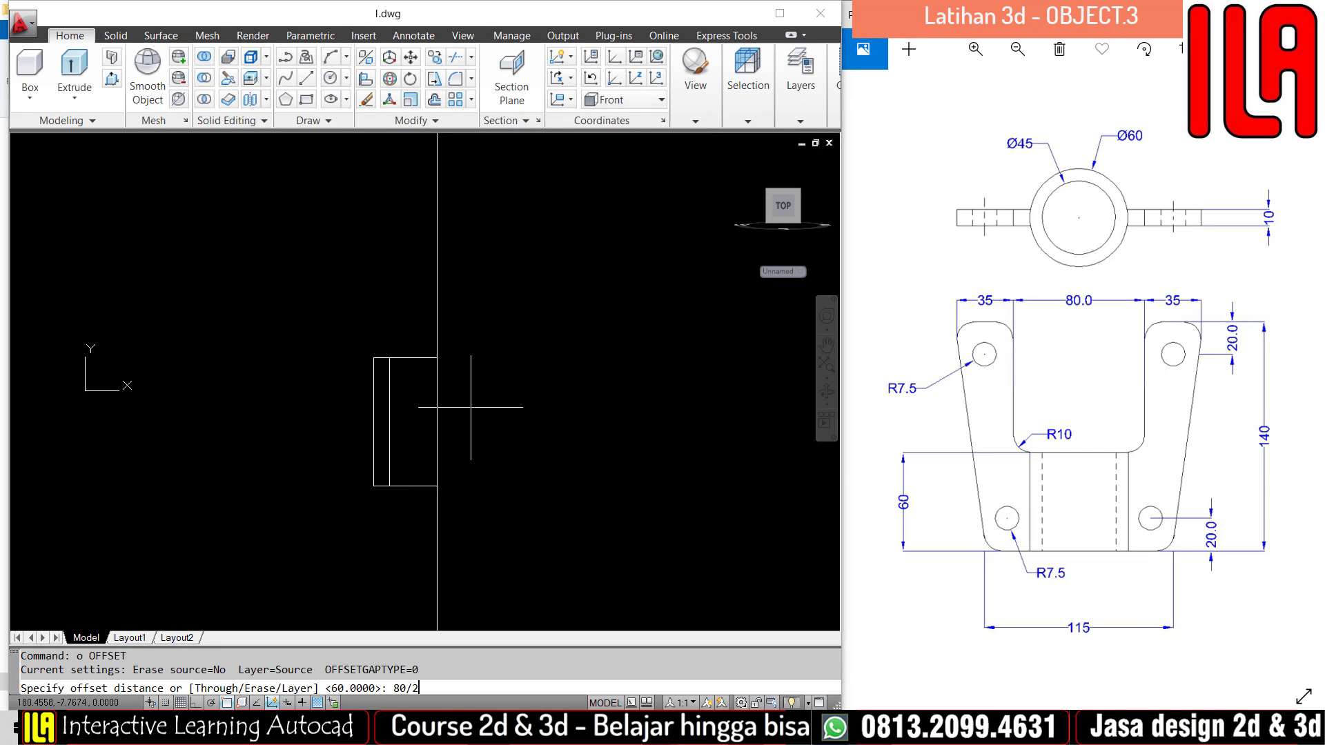
{"action": "key", "text": "Return"}
{"action": "left_click", "coordinate": [437, 359]}
{"action": "left_click", "coordinate": [378, 323]}
{"action": "key", "text": "Escape"}
Offset the arm's inner edge line 35 to its left for the outer edge of the arm's top.
{"action": "type", "text": "o"}
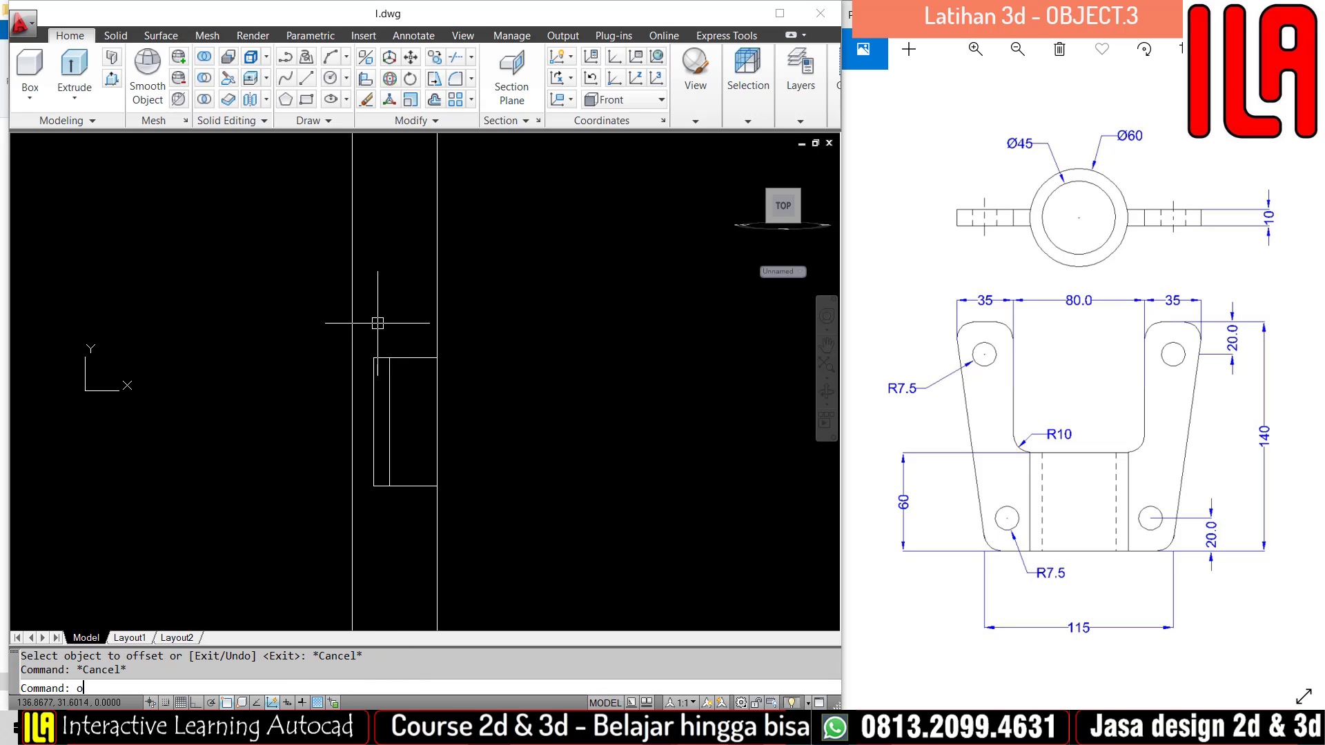
{"action": "key", "text": "Return"}
{"action": "type", "text": "35"}
{"action": "key", "text": "Return"}
{"action": "left_click", "coordinate": [352, 318]}
{"action": "left_click", "coordinate": [299, 326]}
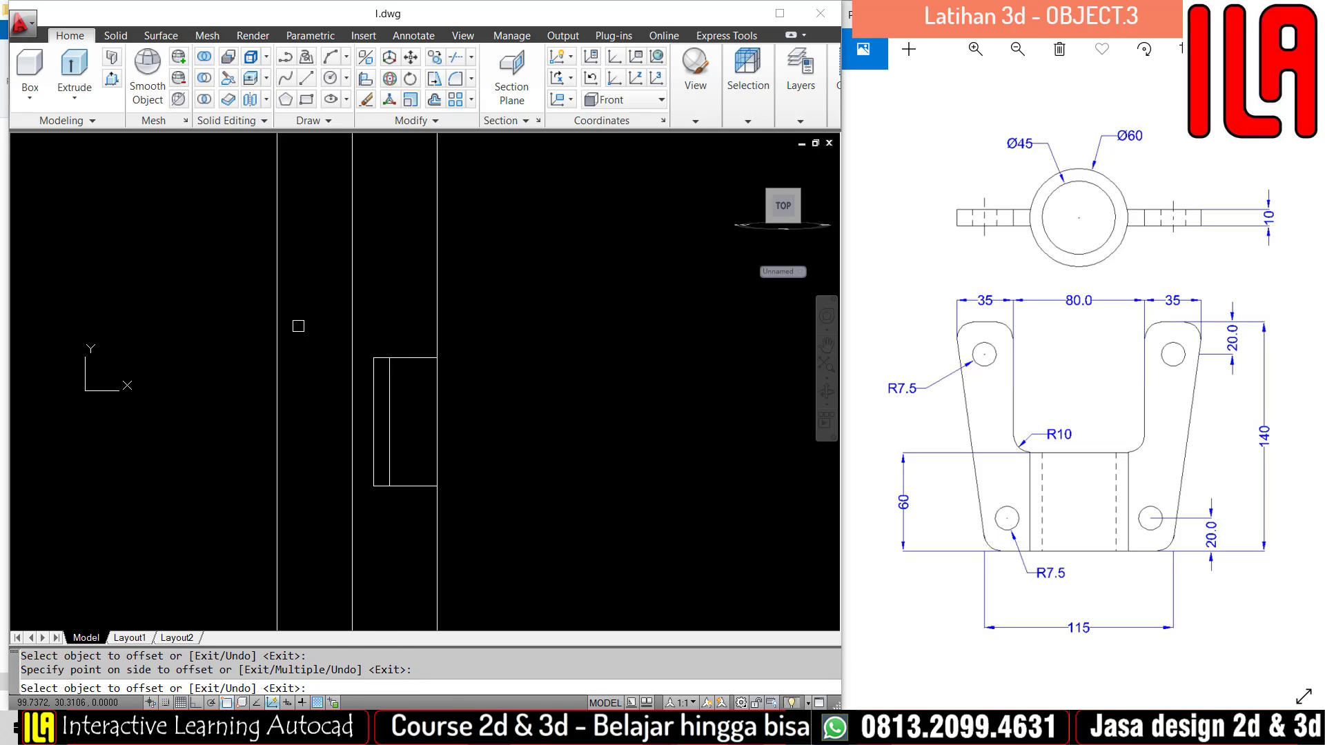
{"action": "key", "text": "Escape"}
{"action": "key", "text": "Escape"}
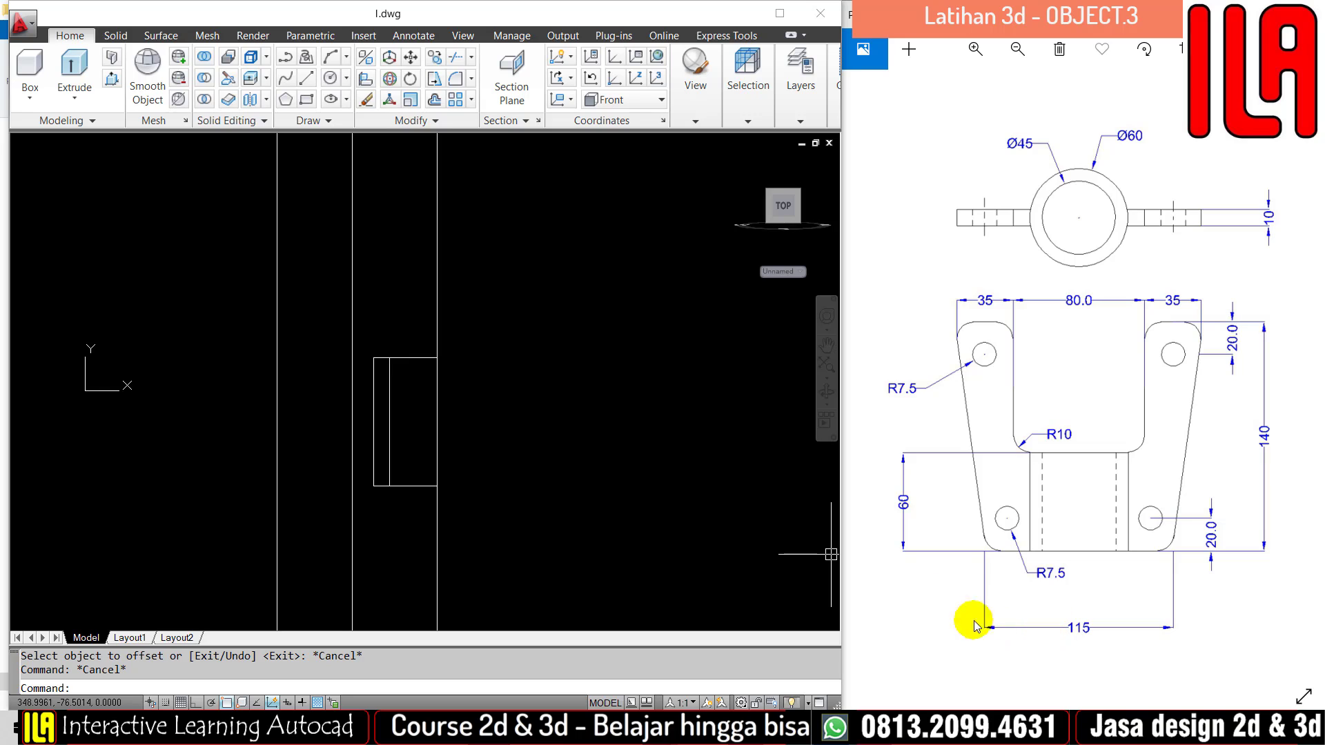
Offset the center axis 115/2 to its left to locate the bracket's bottom corner.
{"action": "type", "text": "o"}
{"action": "key", "text": "Return"}
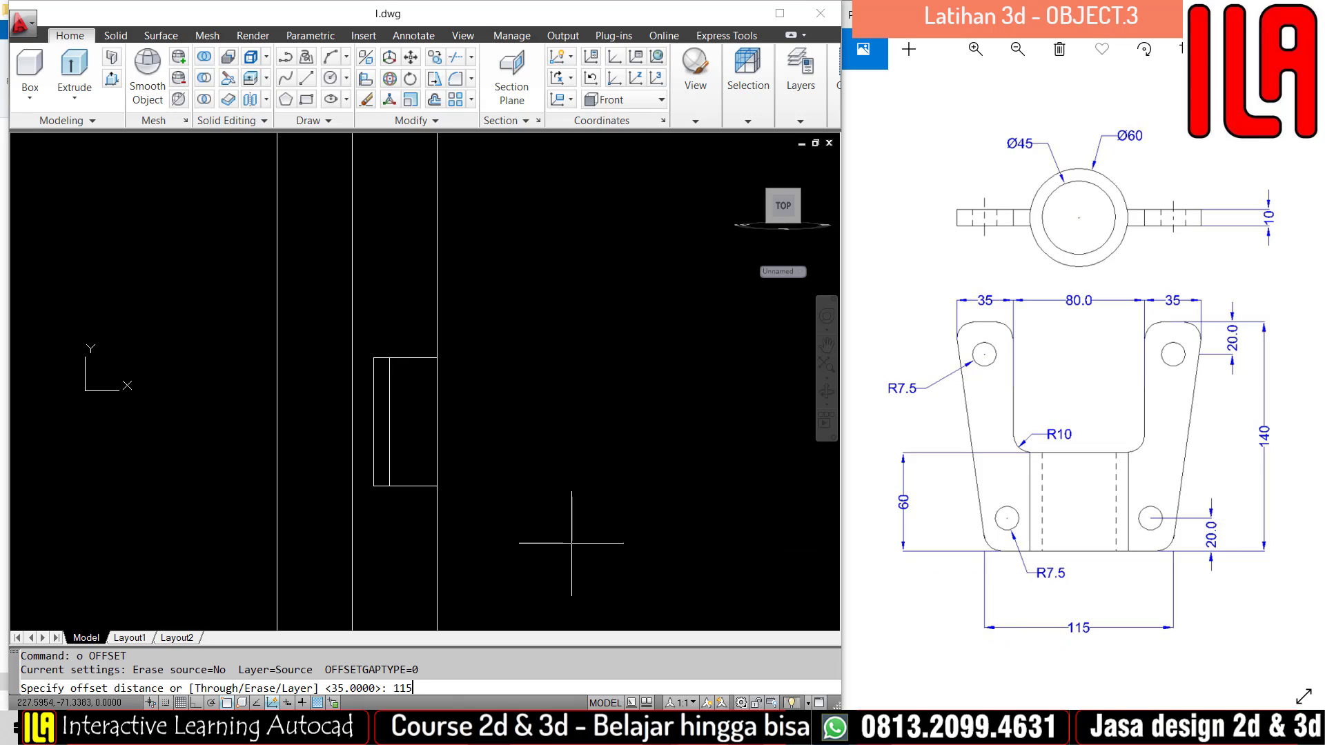
{"action": "type", "text": "115/2"}
{"action": "key", "text": "Return"}
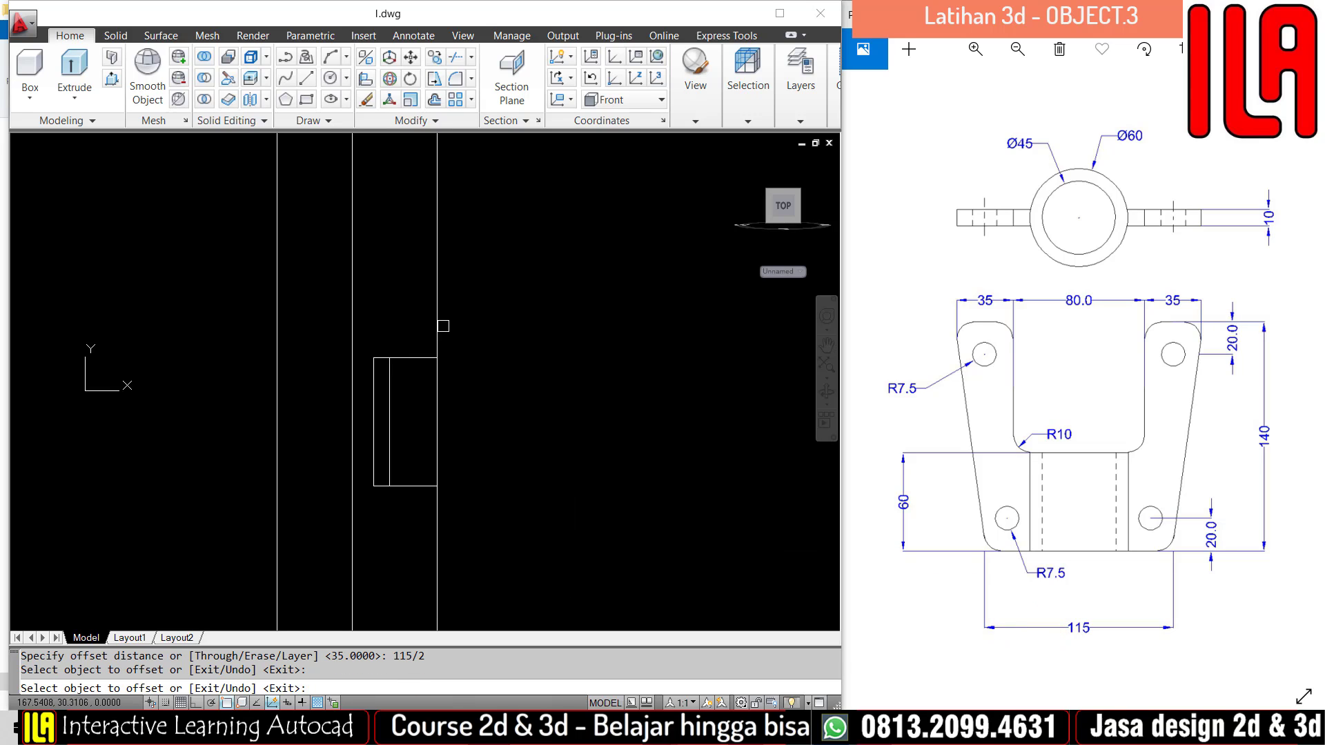
{"action": "left_click", "coordinate": [442, 325]}
{"action": "left_click", "coordinate": [326, 336]}
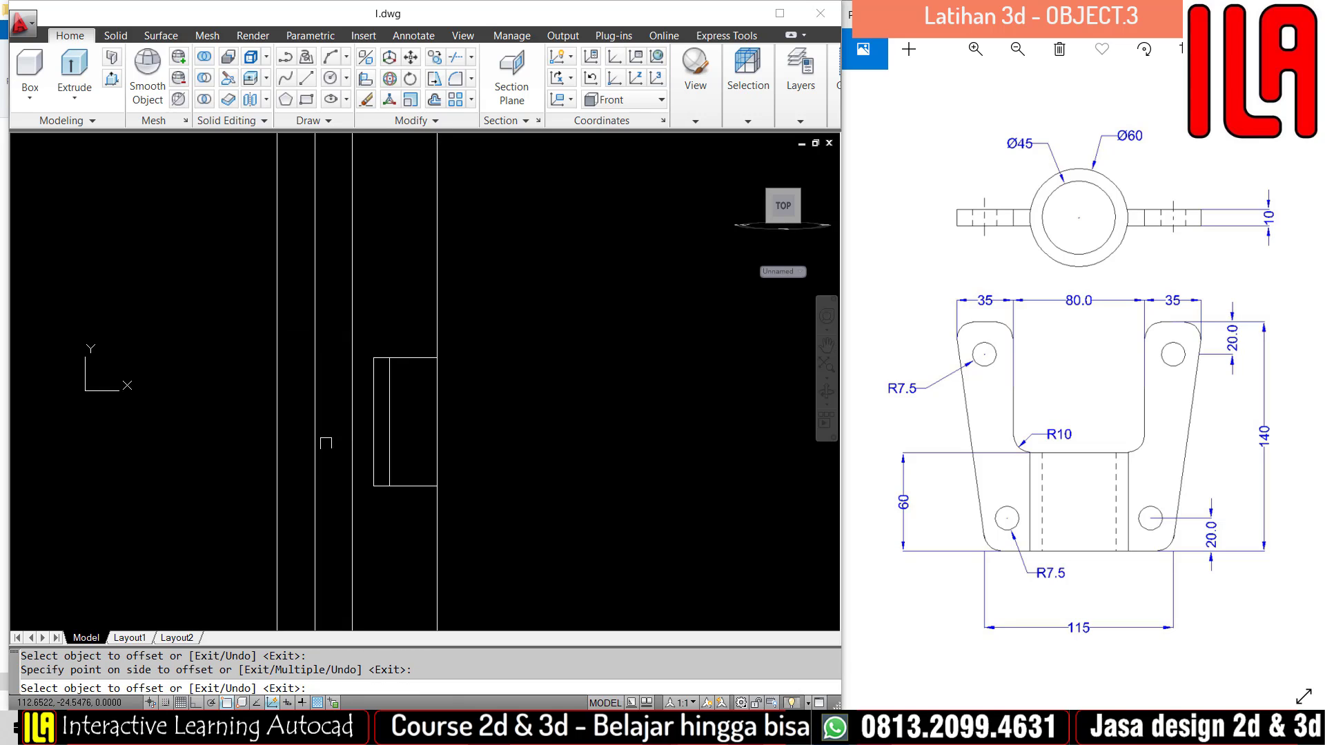
{"action": "key", "text": "Escape"}
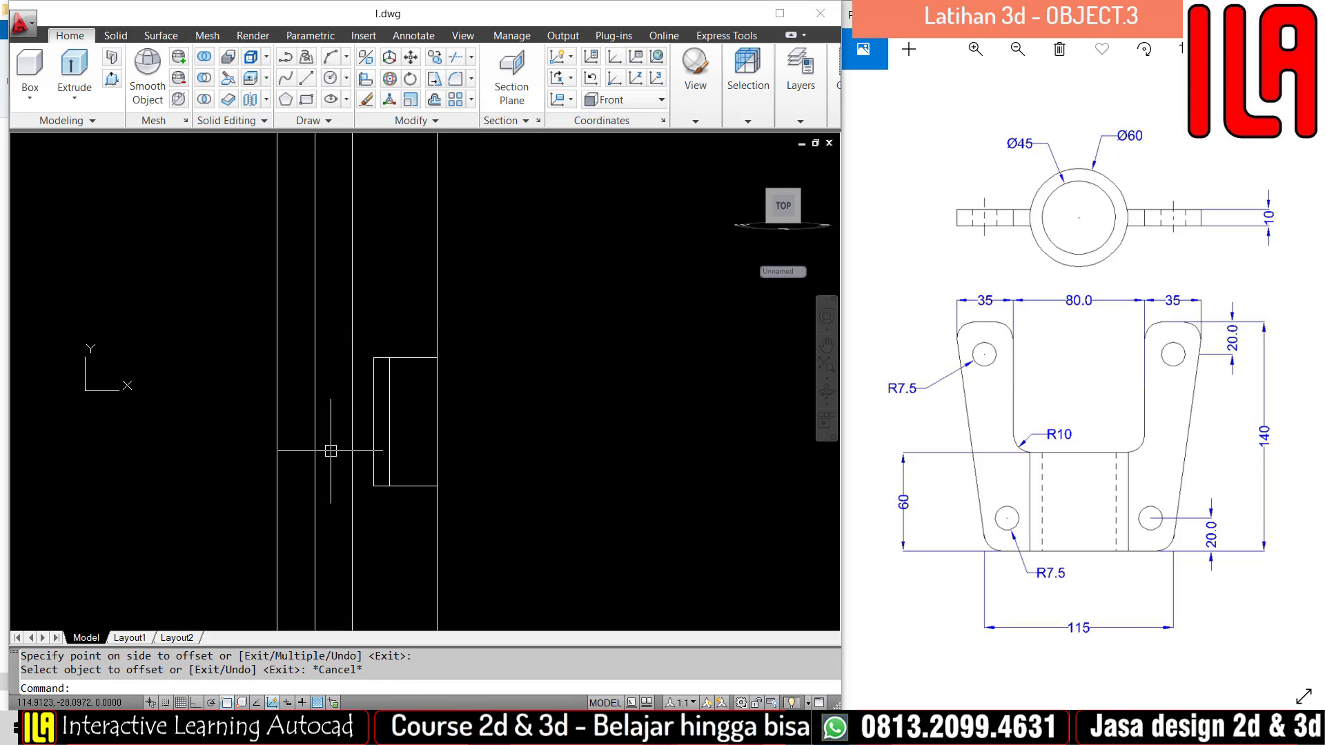
Try placing a horizontal construction line near the bottom of the half profile, and erase the misplaced line.
{"action": "type", "text": "xl"}
{"action": "key", "text": "Return"}
{"action": "type", "text": "h"}
{"action": "key", "text": "Return"}
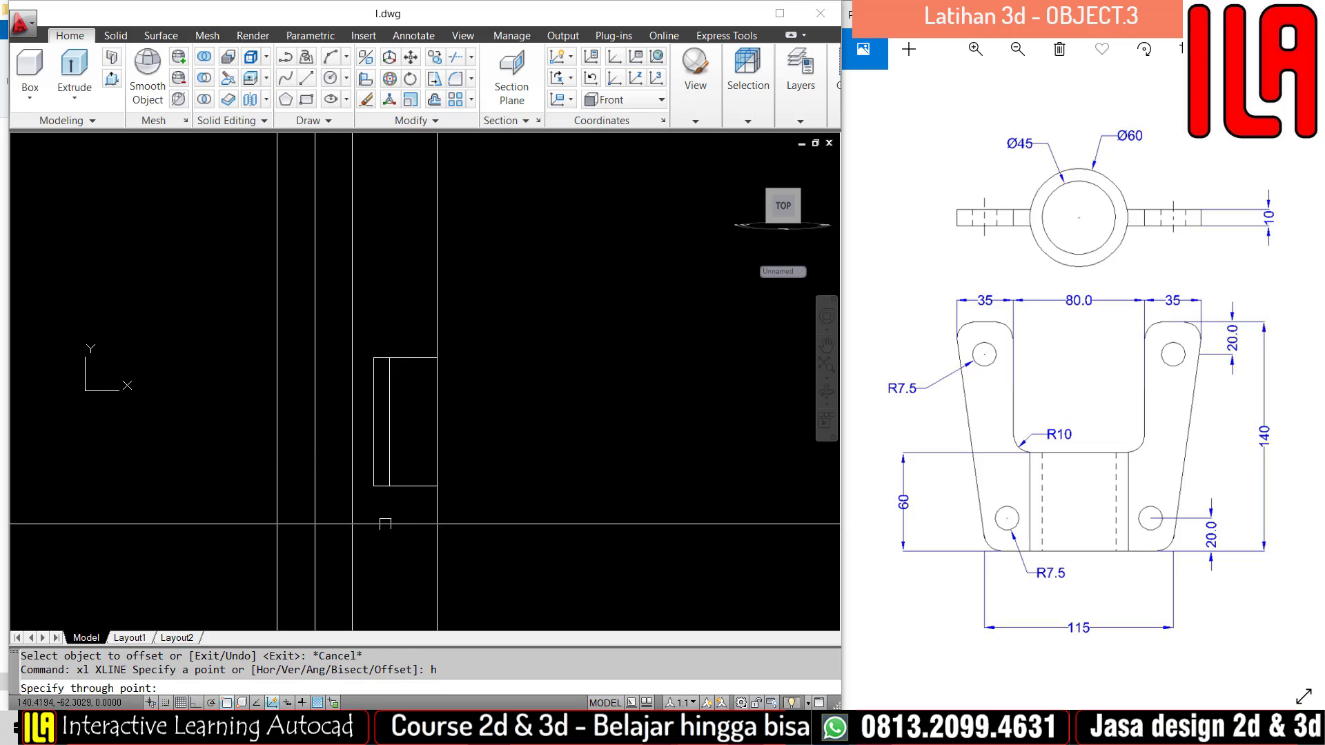
{"action": "left_click", "coordinate": [425, 481]}
{"action": "key", "text": "Escape"}
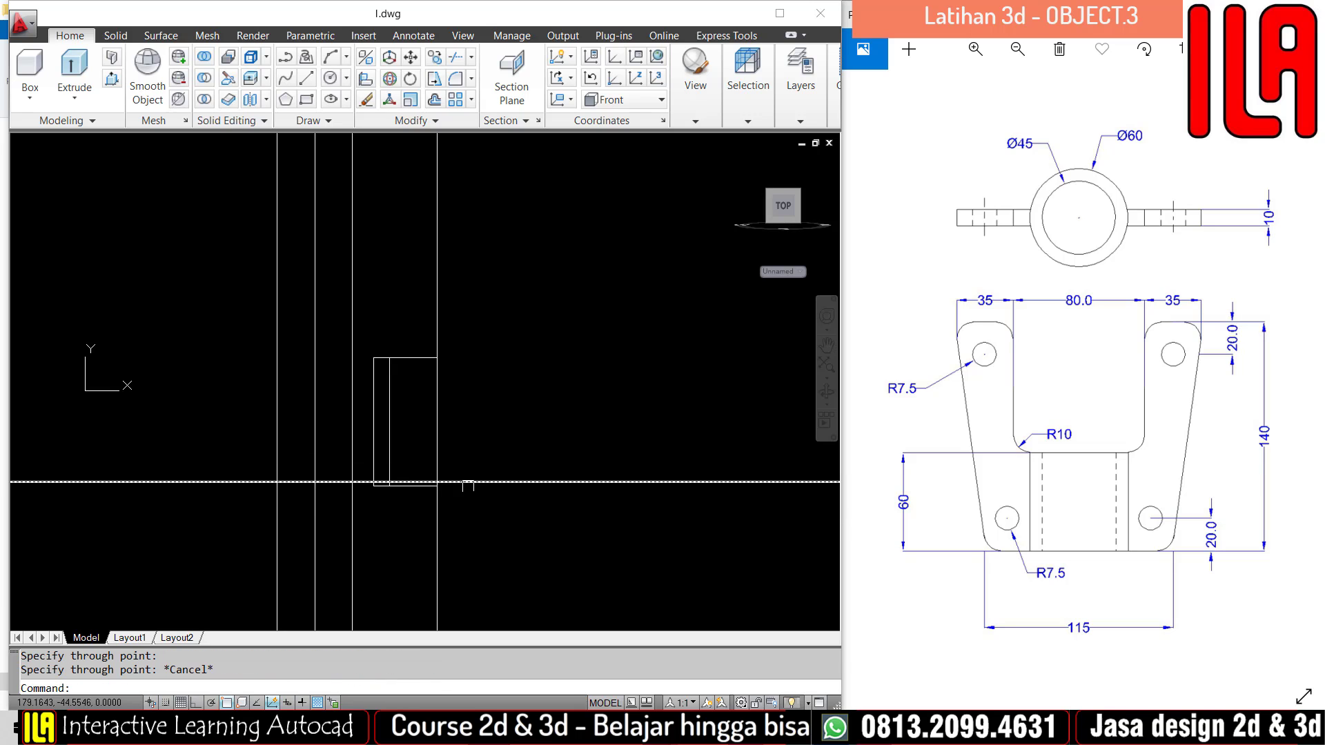
{"action": "left_click", "coordinate": [468, 487]}
{"action": "key", "text": "Escape"}
{"action": "key", "text": "Escape"}
{"action": "left_click", "coordinate": [519, 482]}
{"action": "type", "text": "e"}
{"action": "key", "text": "Return"}
{"action": "key", "text": "Escape"}
Draw a horizontal construction line through the bottom edge of the half profile.
{"action": "type", "text": "x"}
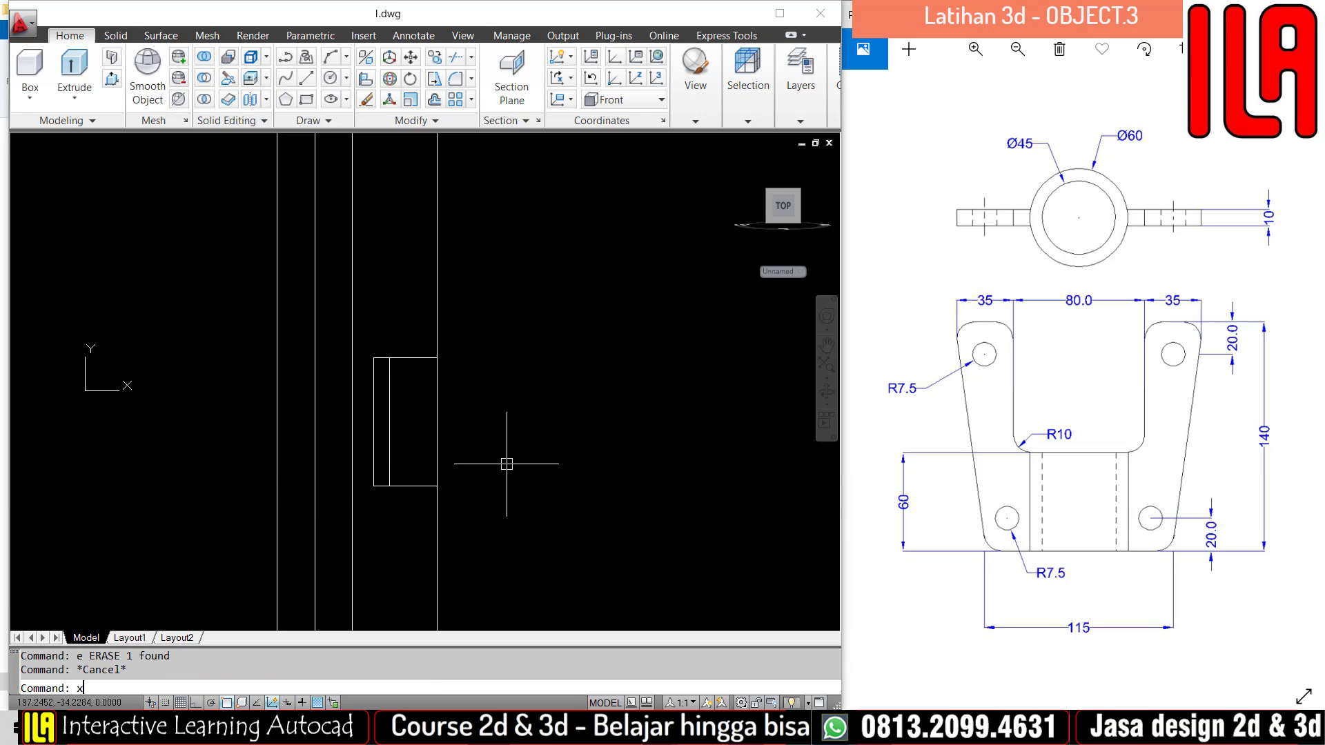
{"action": "type", "text": "l"}
{"action": "key", "text": "Return"}
{"action": "type", "text": "h"}
{"action": "key", "text": "Return"}
{"action": "left_click", "coordinate": [466, 486]}
{"action": "key", "text": "Escape"}
{"action": "key", "text": "Escape"}
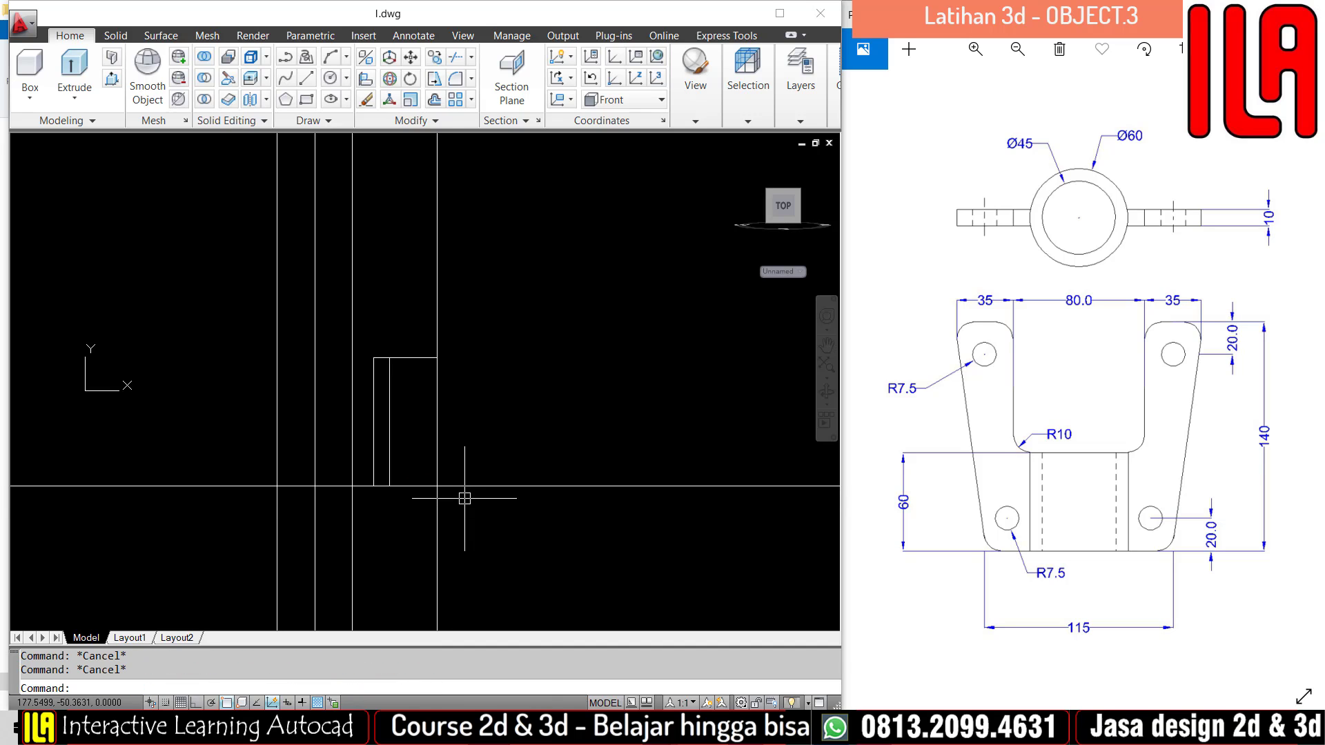
Offset the bottom construction line 140 upward for the top of the bracket.
{"action": "type", "text": "o"}
{"action": "key", "text": "Return"}
{"action": "type", "text": "140"}
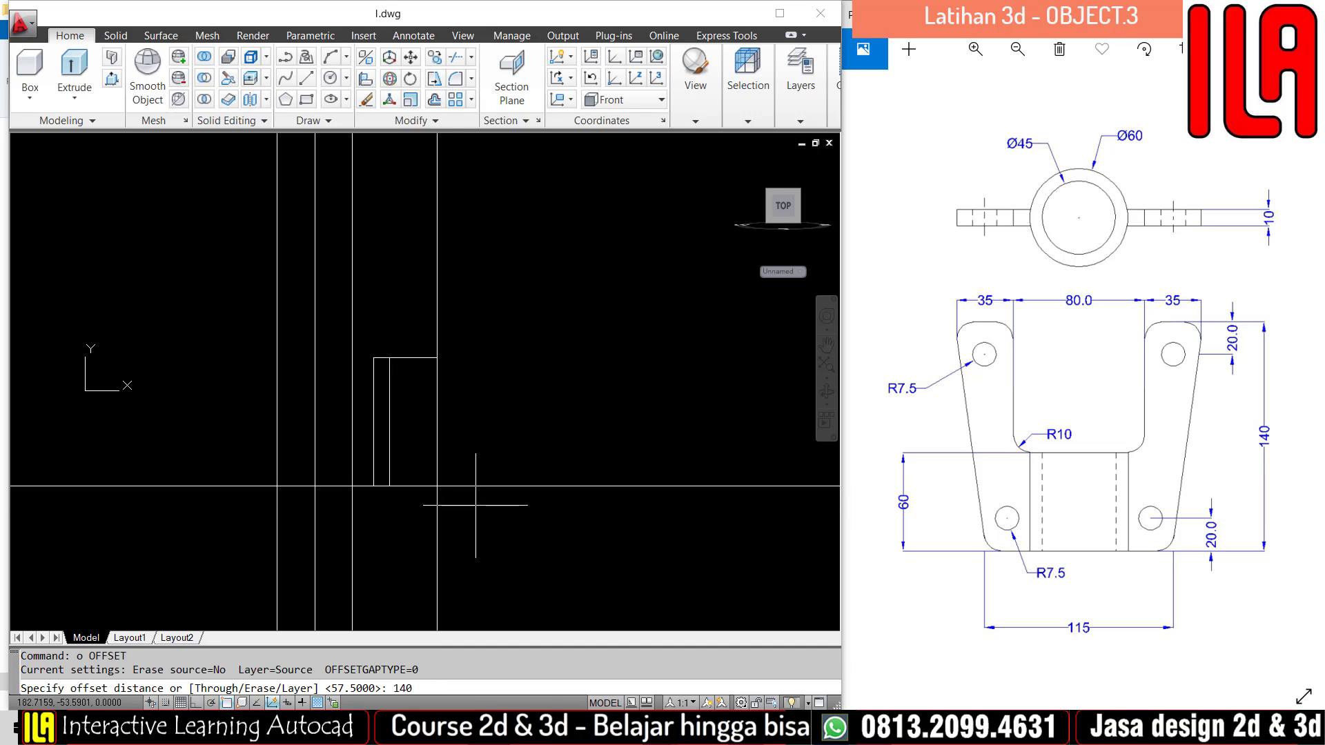
{"action": "key", "text": "Return"}
{"action": "left_click", "coordinate": [469, 486]}
{"action": "left_click", "coordinate": [484, 414]}
{"action": "scroll", "coordinate": [455, 407], "scroll_direction": "down", "scroll_amount": 2}
{"action": "key", "text": "Escape"}
{"action": "key", "text": "Escape"}
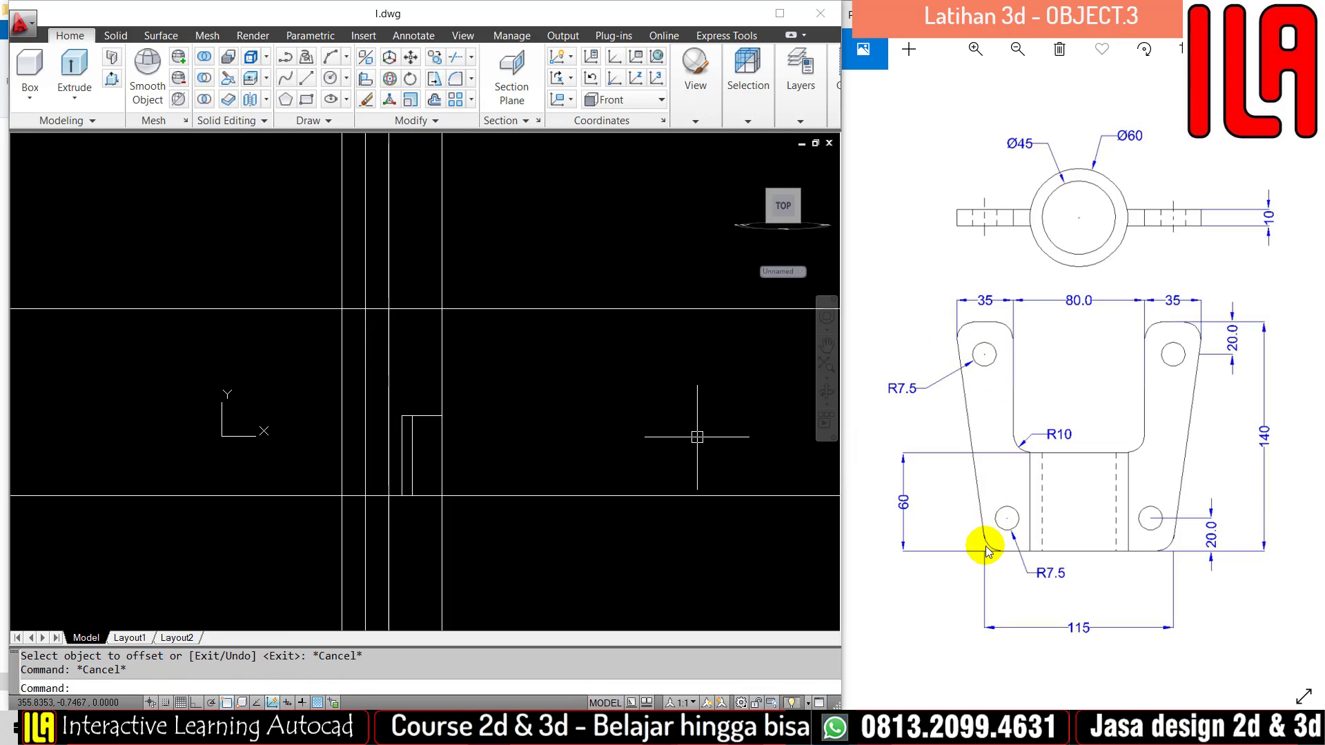
Draw the bracket's slanted side line from its bottom corner on the 115/2 offset to the outer top corner.
{"action": "key", "text": "Escape"}
{"action": "type", "text": "l"}
{"action": "key", "text": "Return"}
{"action": "left_click", "coordinate": [366, 499]}
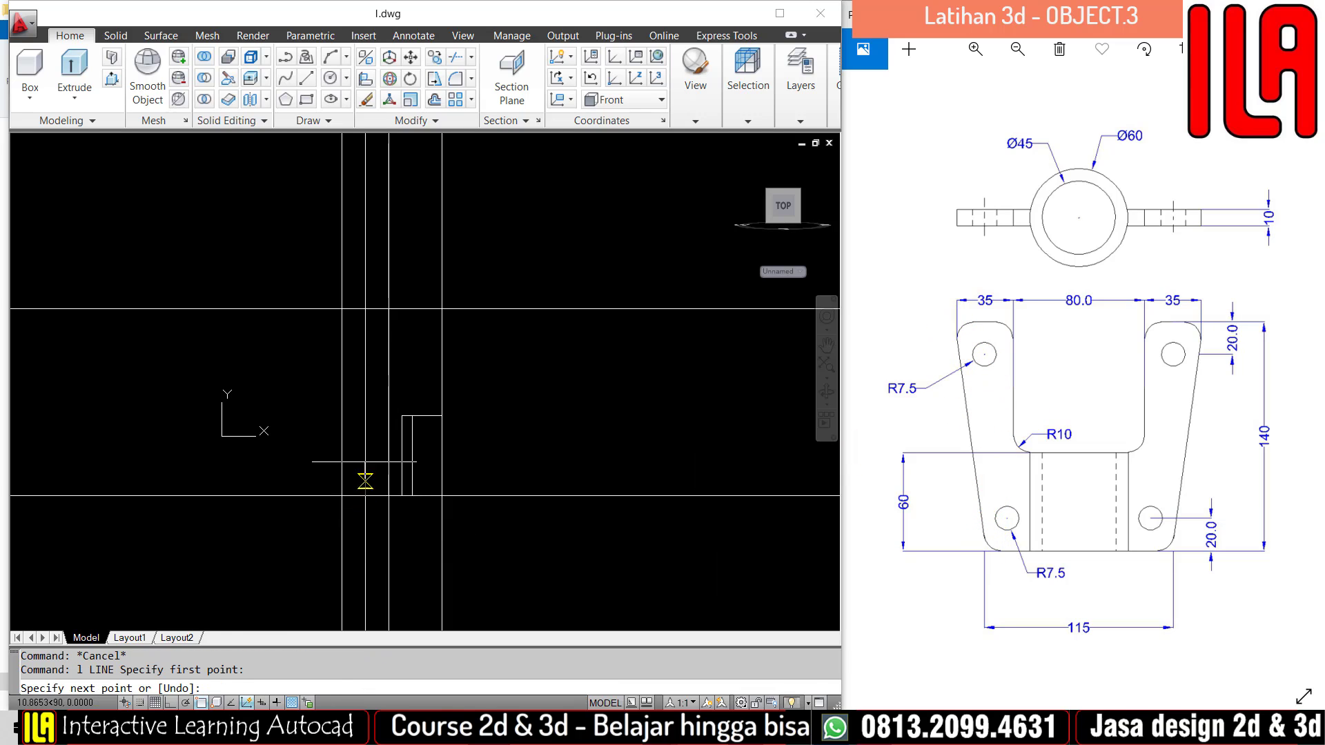
{"action": "left_click", "coordinate": [343, 309]}
{"action": "key", "text": "Escape"}
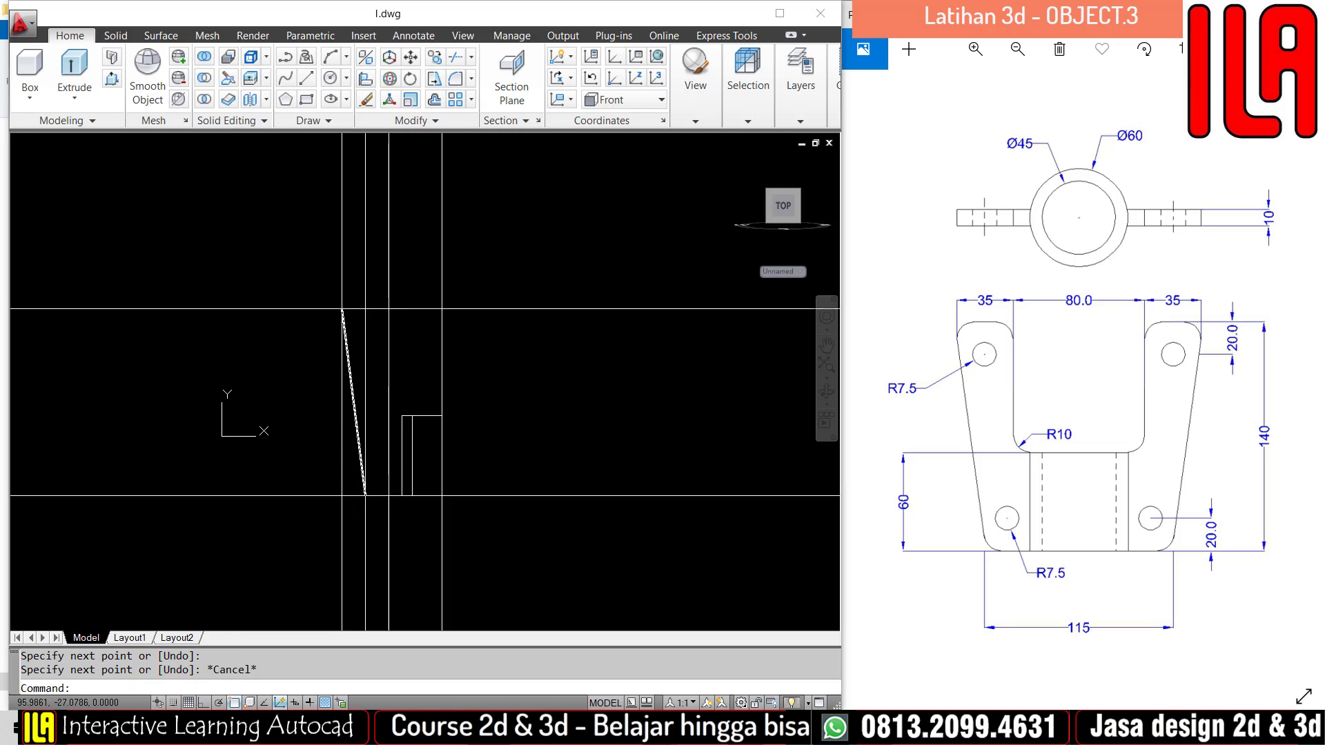
Erase the two vertical construction lines through the ends of the slanted side line.
{"action": "left_click", "coordinate": [342, 469]}
{"action": "left_click", "coordinate": [366, 469]}
{"action": "type", "text": "e"}
{"action": "key", "text": "Return"}
{"action": "key", "text": "Escape"}
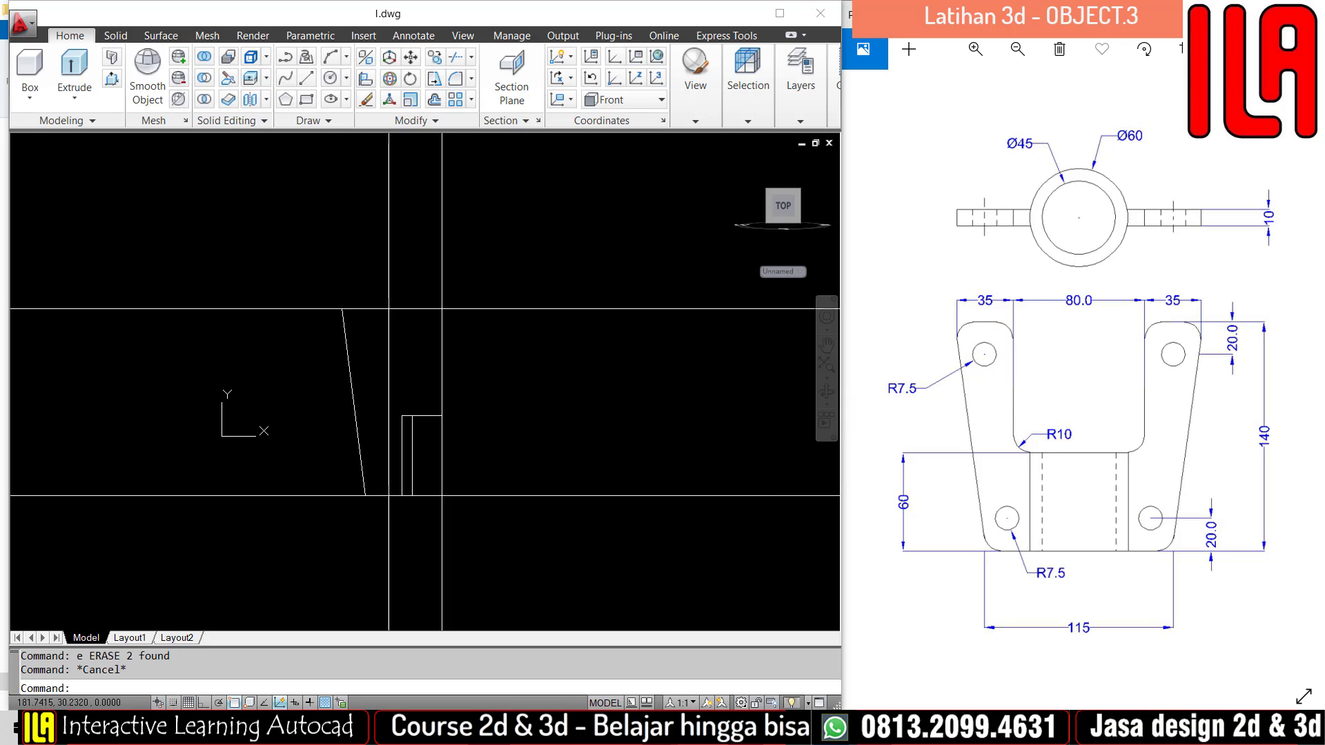
Fillet the outer and inner top corners of the bracket arm with radius 10.
{"action": "type", "text": "f"}
{"action": "key", "text": "Return"}
{"action": "type", "text": "r"}
{"action": "key", "text": "Return"}
{"action": "type", "text": "1"}
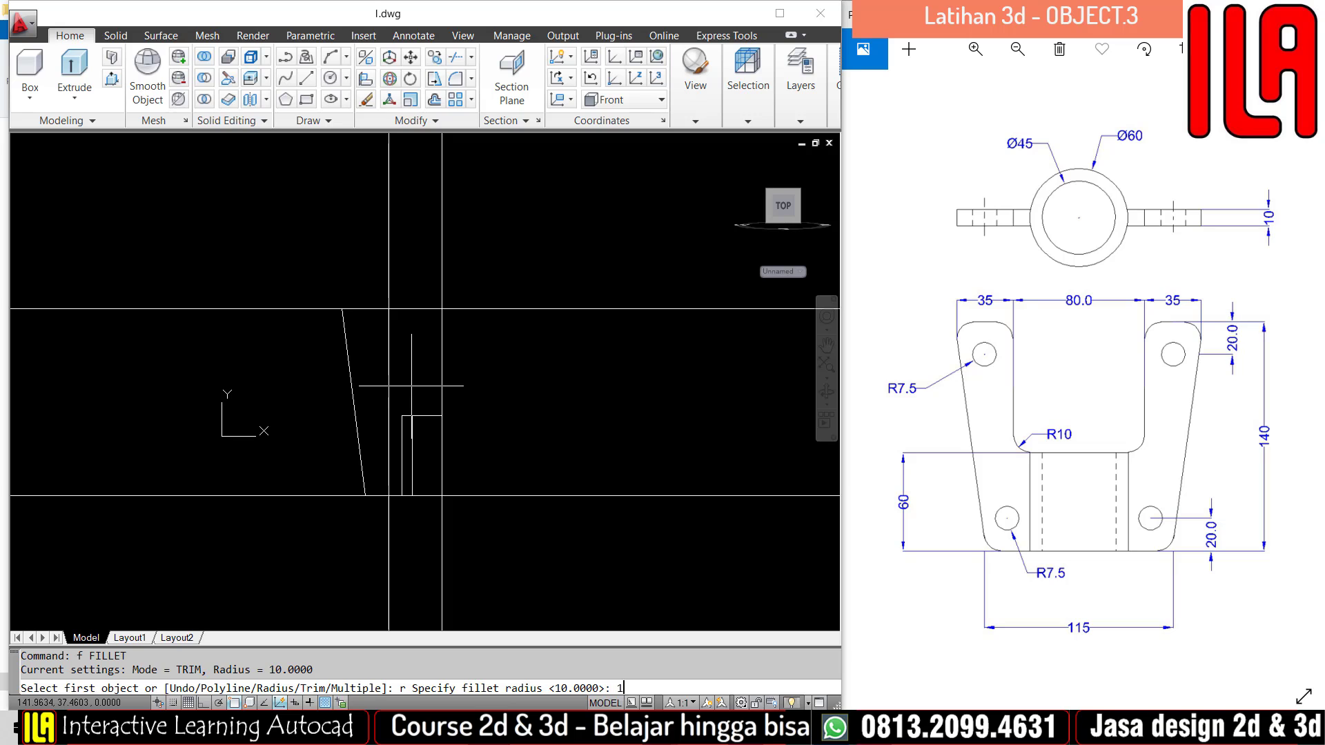
{"action": "type", "text": "0"}
{"action": "key", "text": "Return"}
{"action": "left_click", "coordinate": [359, 308]}
{"action": "left_click", "coordinate": [346, 346]}
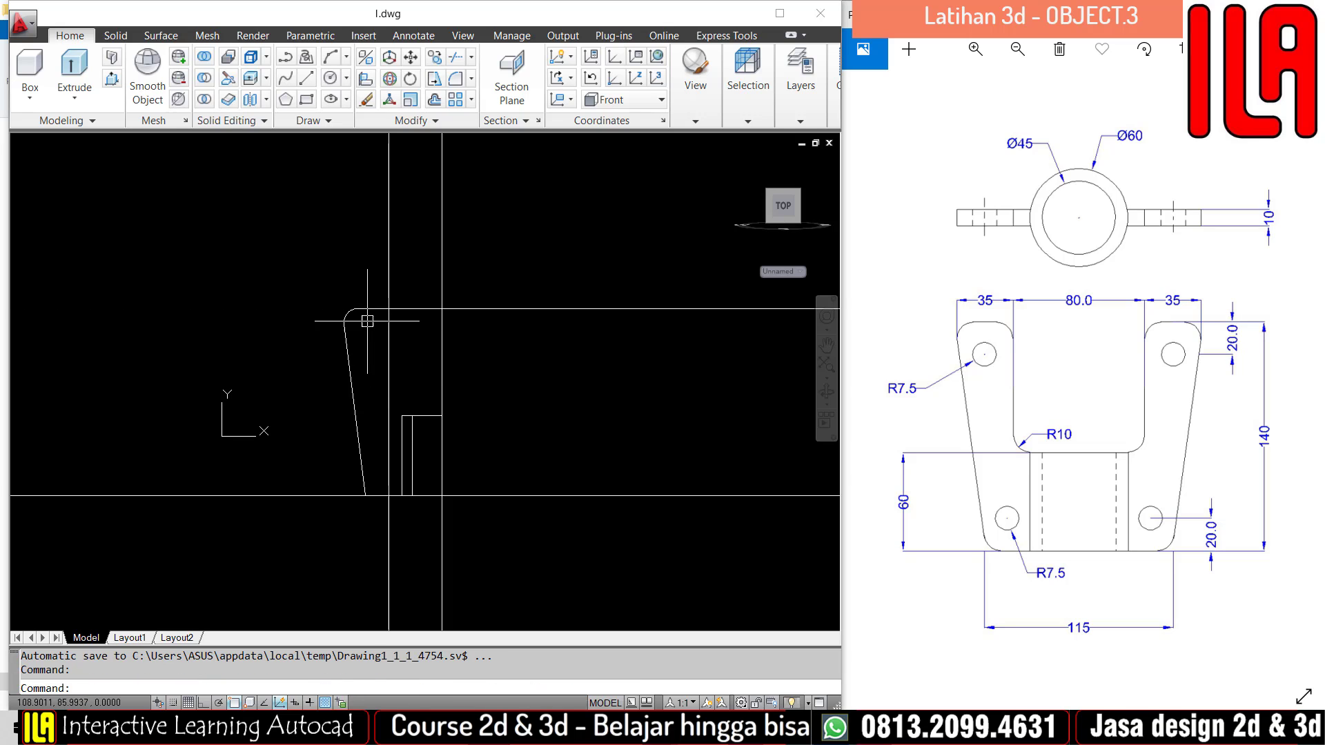
{"action": "key", "text": "Return"}
{"action": "left_click", "coordinate": [375, 309]}
{"action": "left_click", "coordinate": [388, 349]}
Fillet the bottom outer corner between the slanted side and the bottom line with radius 10.
{"action": "key", "text": "Return"}
{"action": "left_click", "coordinate": [358, 429]}
{"action": "scroll", "coordinate": [383, 506], "scroll_direction": "up", "scroll_amount": 2}
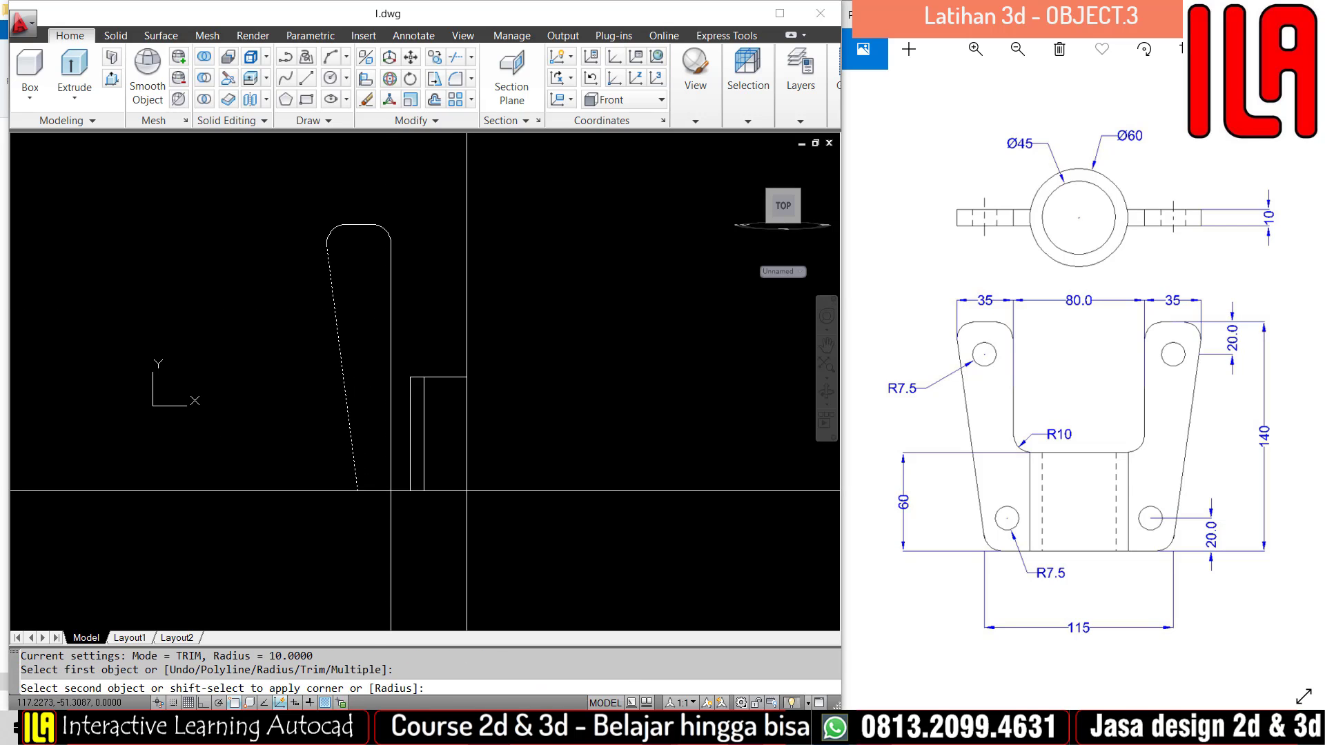
{"action": "left_click", "coordinate": [376, 491]}
{"action": "key", "text": "Escape"}
{"action": "key", "text": "Escape"}
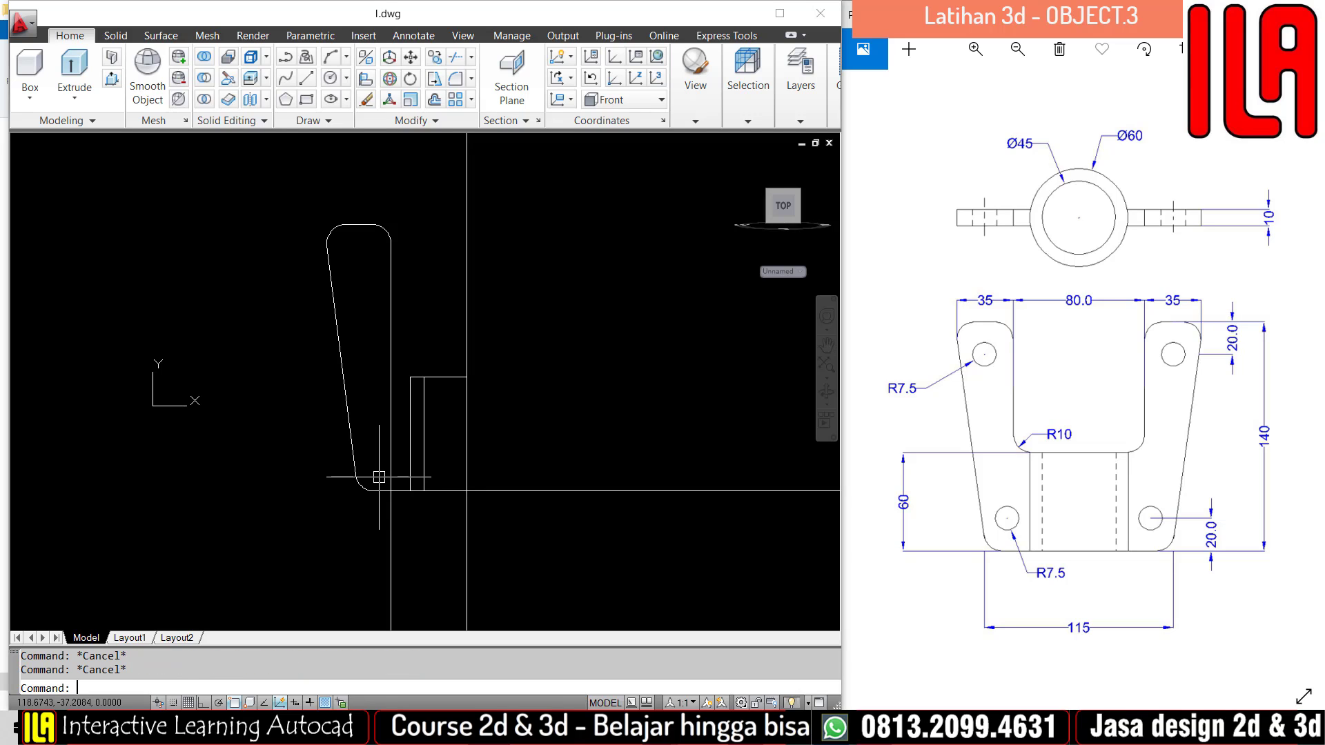
Draw a horizontal construction line through the top edge of the central cylinder.
{"action": "type", "text": "xl"}
{"action": "key", "text": "Return"}
{"action": "type", "text": "h"}
{"action": "key", "text": "Return"}
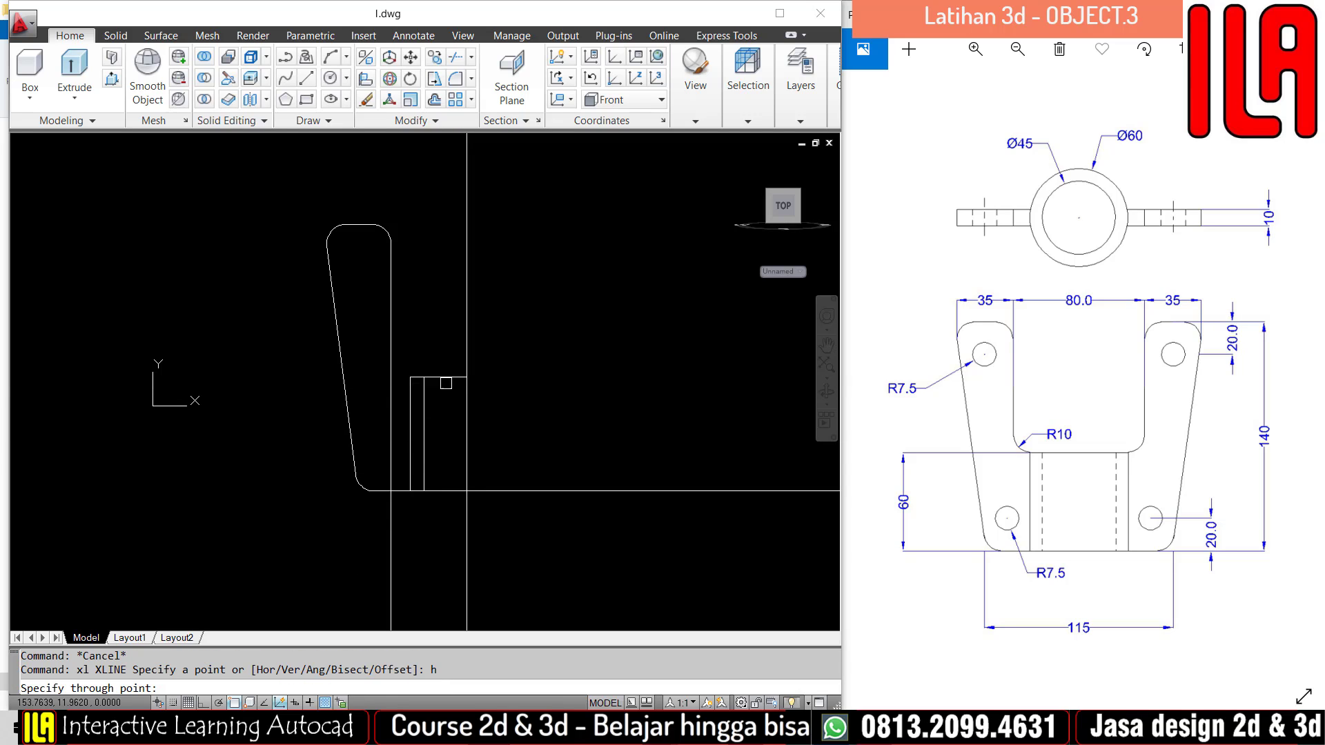
{"action": "left_click", "coordinate": [447, 378]}
{"action": "scroll", "coordinate": [404, 378], "scroll_direction": "up", "scroll_amount": 2}
{"action": "key", "text": "Escape"}
Fillet the inner corner between the arm's vertical edge and the cylinder-top line with radius 10.
{"action": "type", "text": "f"}
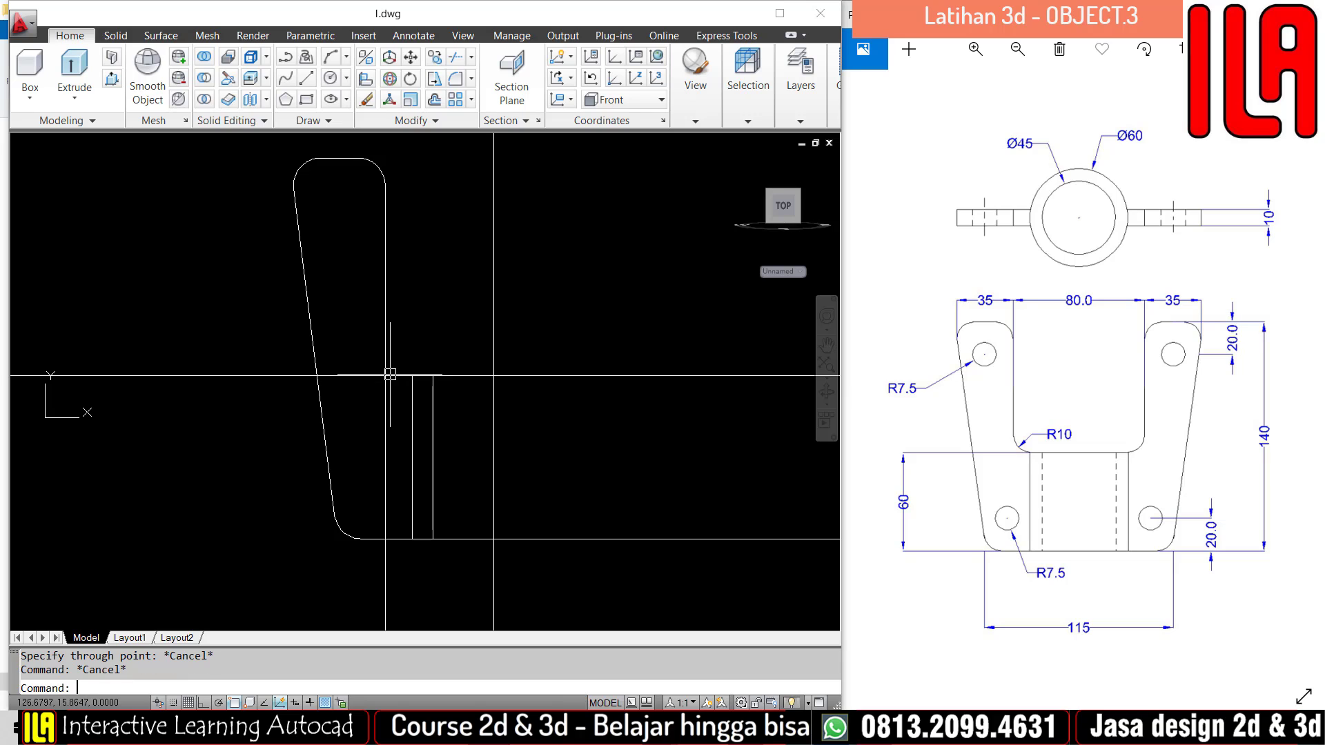
{"action": "key", "text": "Return"}
{"action": "left_click", "coordinate": [386, 364]}
{"action": "left_click", "coordinate": [404, 376]}
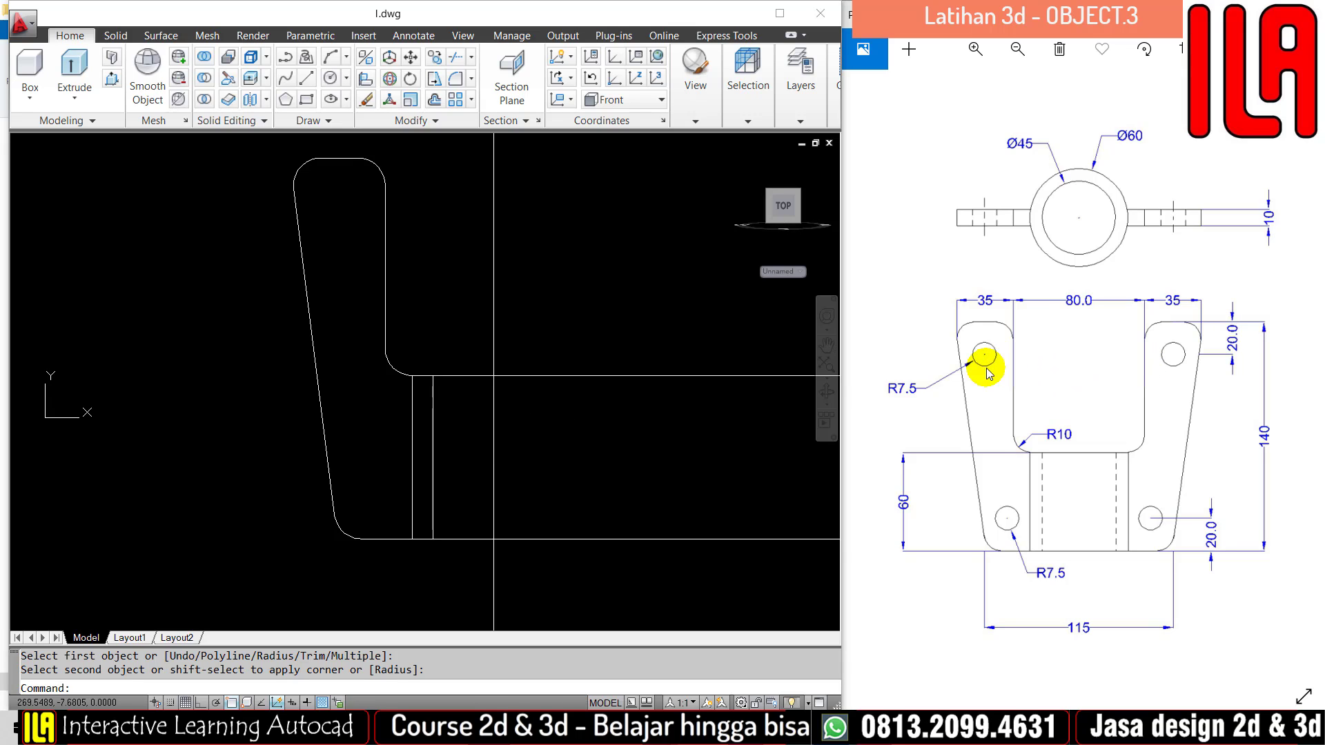
Draw a horizontal construction line through the arm's top edge.
{"action": "middle_click_drag", "start_coordinate": [433, 345], "coordinate": [426, 384]}
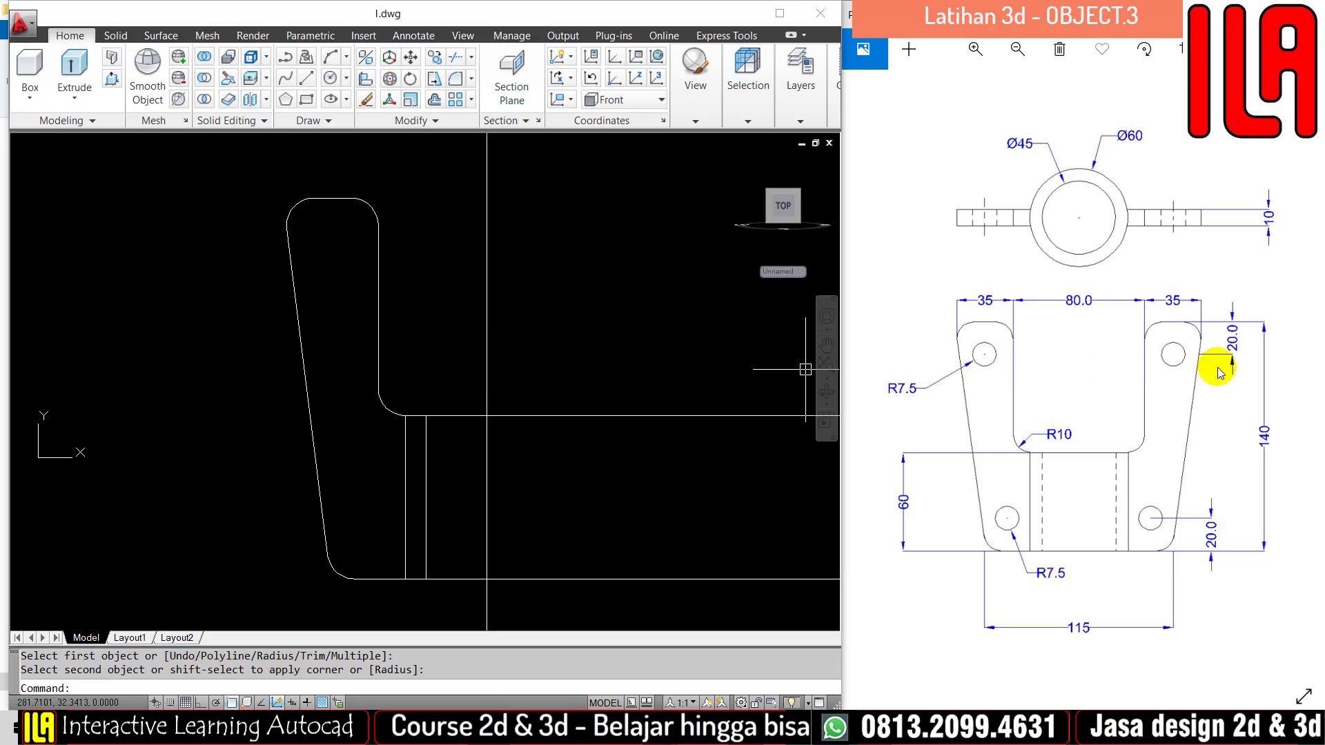
{"action": "key", "text": "Escape"}
{"action": "key", "text": "Escape"}
{"action": "type", "text": "xl"}
{"action": "key", "text": "Return"}
{"action": "type", "text": "h"}
{"action": "key", "text": "Return"}
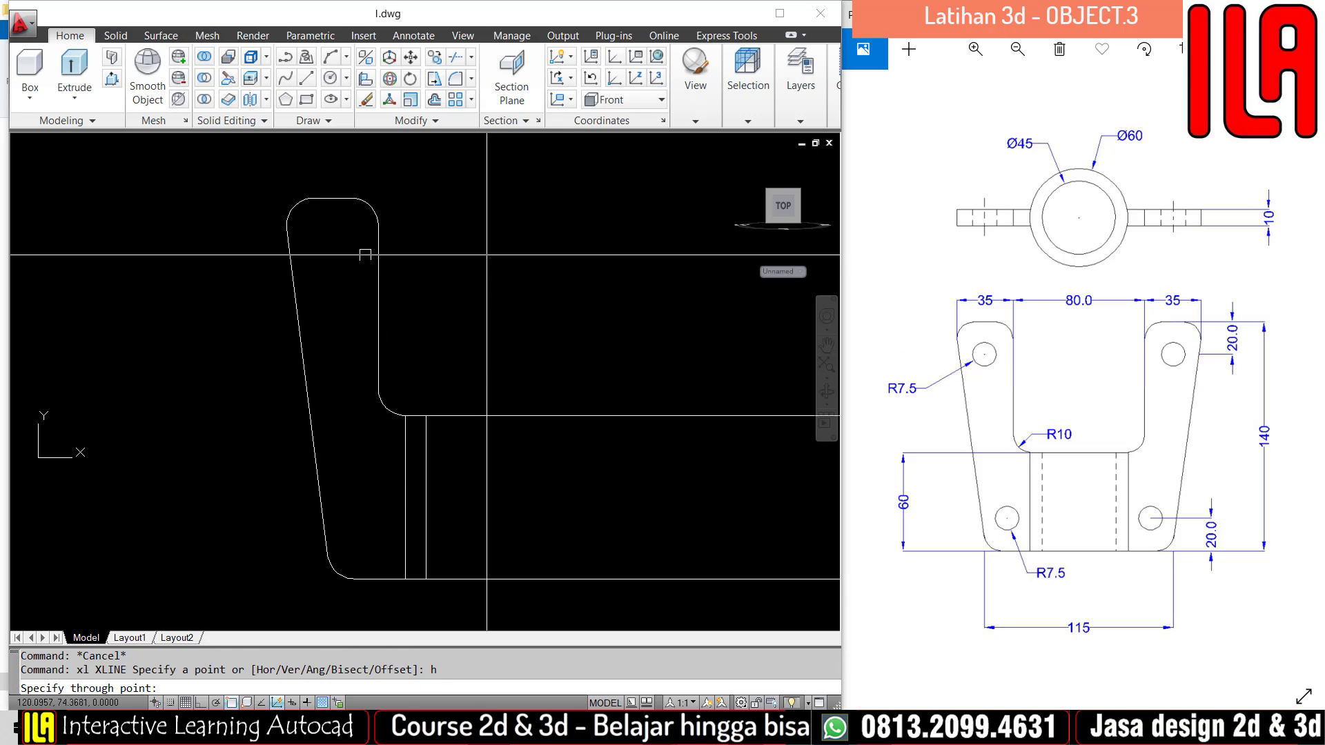
{"action": "left_click", "coordinate": [336, 199]}
{"action": "key", "text": "Escape"}
{"action": "key", "text": "Escape"}
Offset the top construction line 20 downward for the upper hole's center, and erase the original construction line.
{"action": "type", "text": "o"}
{"action": "key", "text": "Return"}
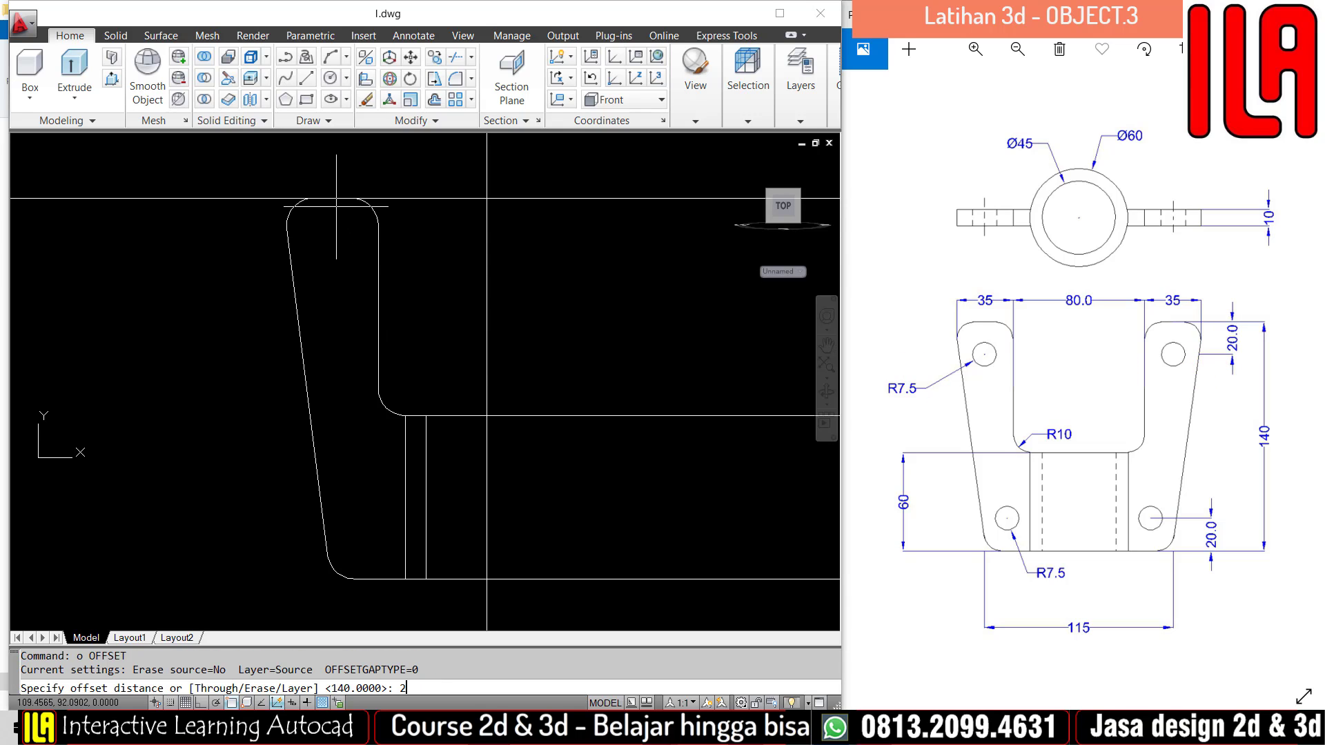
{"action": "type", "text": "20"}
{"action": "key", "text": "Return"}
{"action": "left_click", "coordinate": [384, 199]}
{"action": "left_click", "coordinate": [416, 219]}
{"action": "key", "text": "Escape"}
{"action": "left_click", "coordinate": [411, 198]}
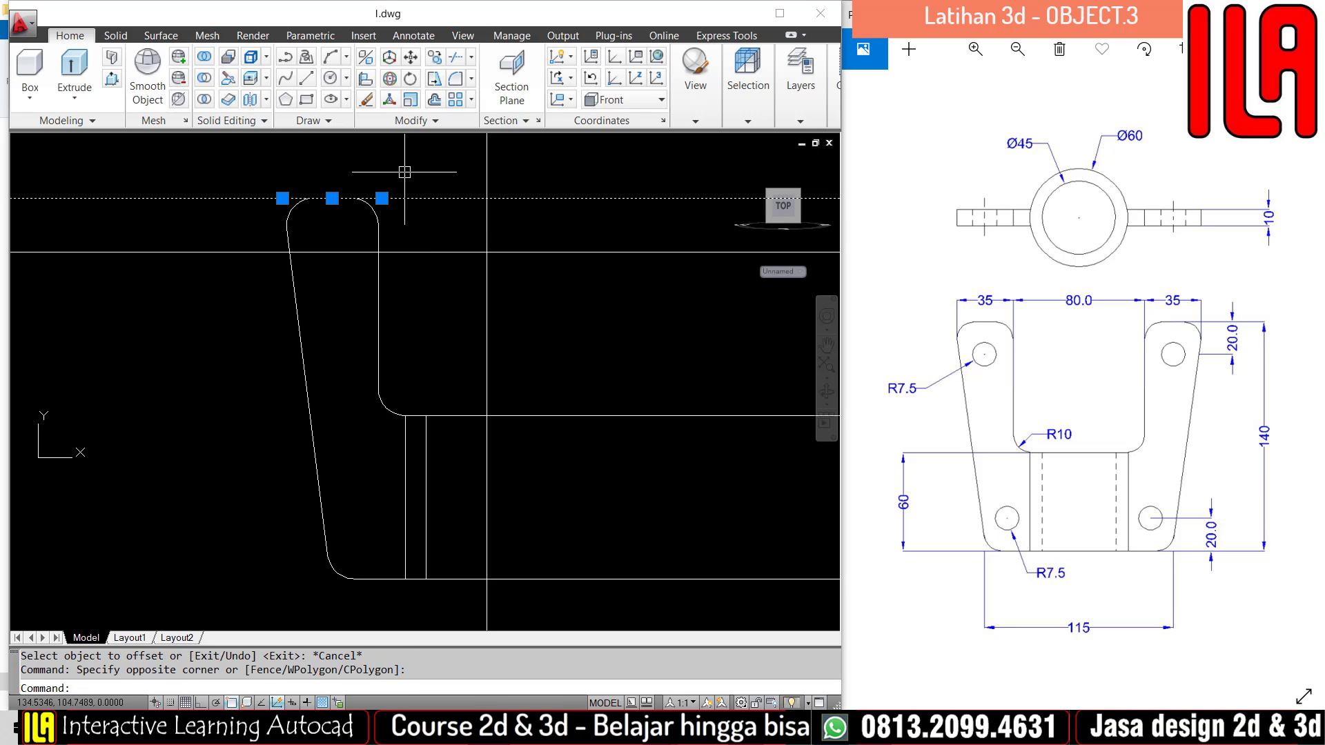
{"action": "type", "text": "e"}
{"action": "key", "text": "Return"}
{"action": "key", "text": "Escape"}
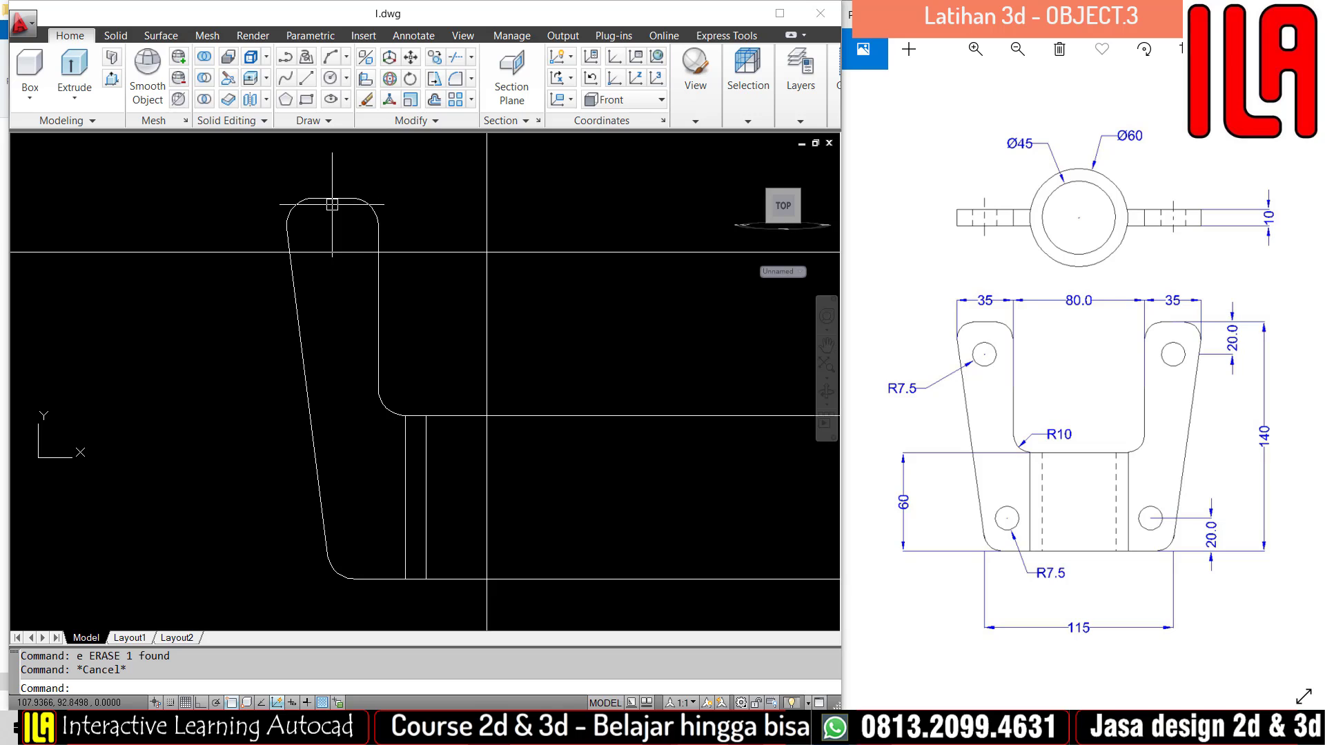
Draw a vertical construction line through the midpoint of the arm's top edge.
{"action": "type", "text": "xl"}
{"action": "key", "text": "Return"}
{"action": "type", "text": "v"}
{"action": "key", "text": "Return"}
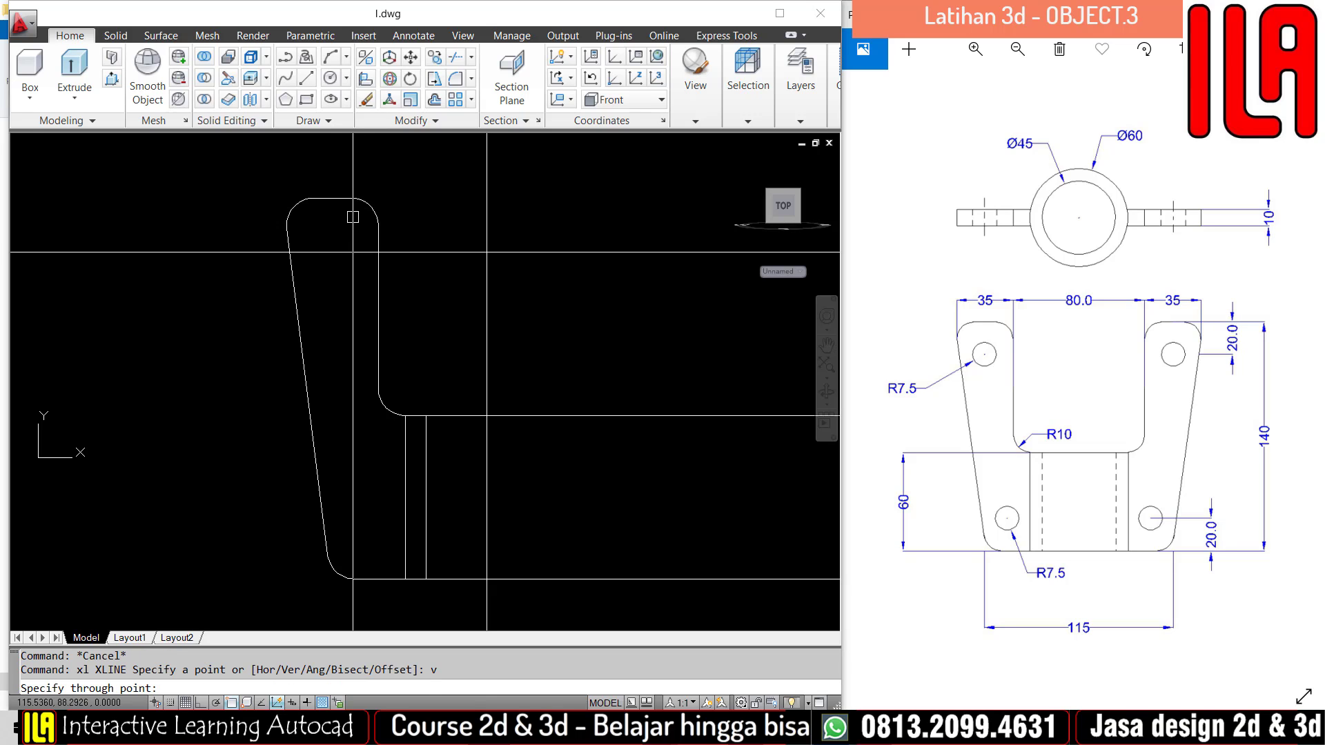
{"action": "left_click", "coordinate": [332, 207]}
{"action": "key", "text": "Escape"}
{"action": "key", "text": "Escape"}
Draw the upper hole as a circle of radius 7.5 at the intersection of the construction lines.
{"action": "type", "text": "c"}
{"action": "key", "text": "Return"}
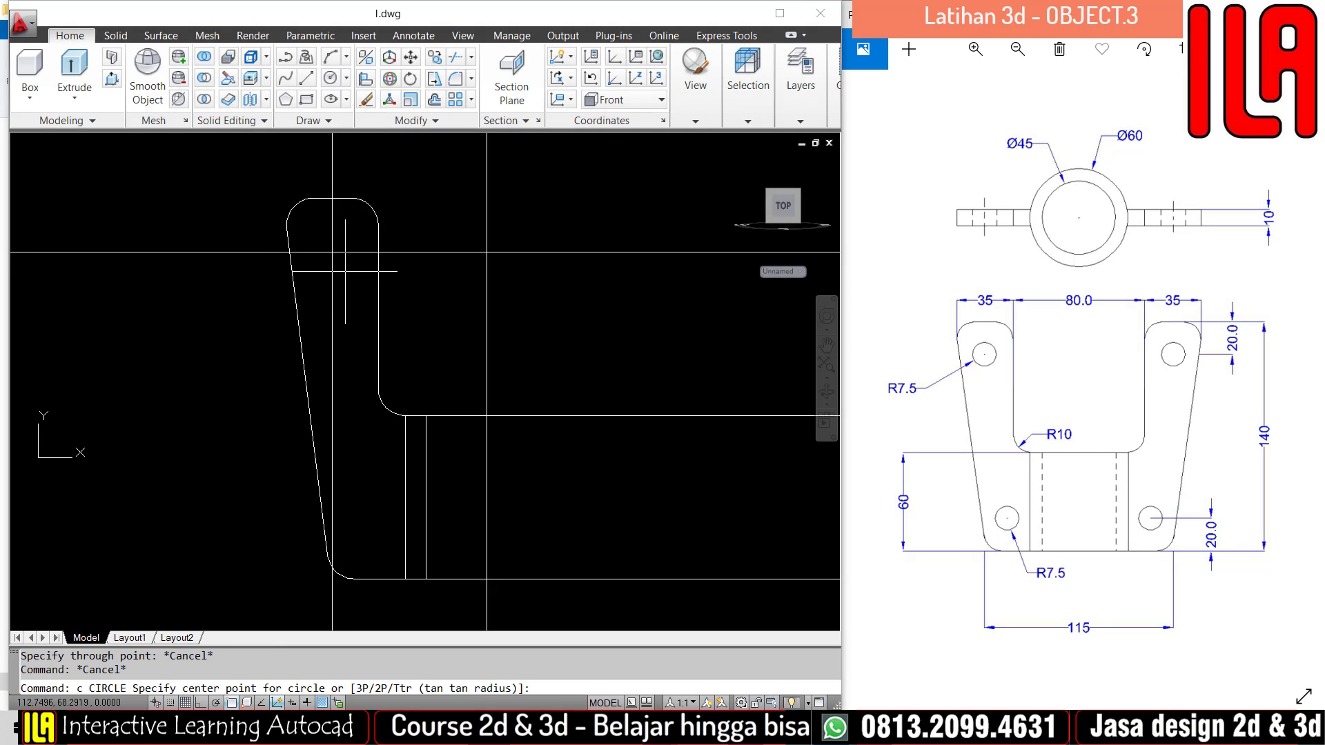
{"action": "left_click", "coordinate": [333, 253]}
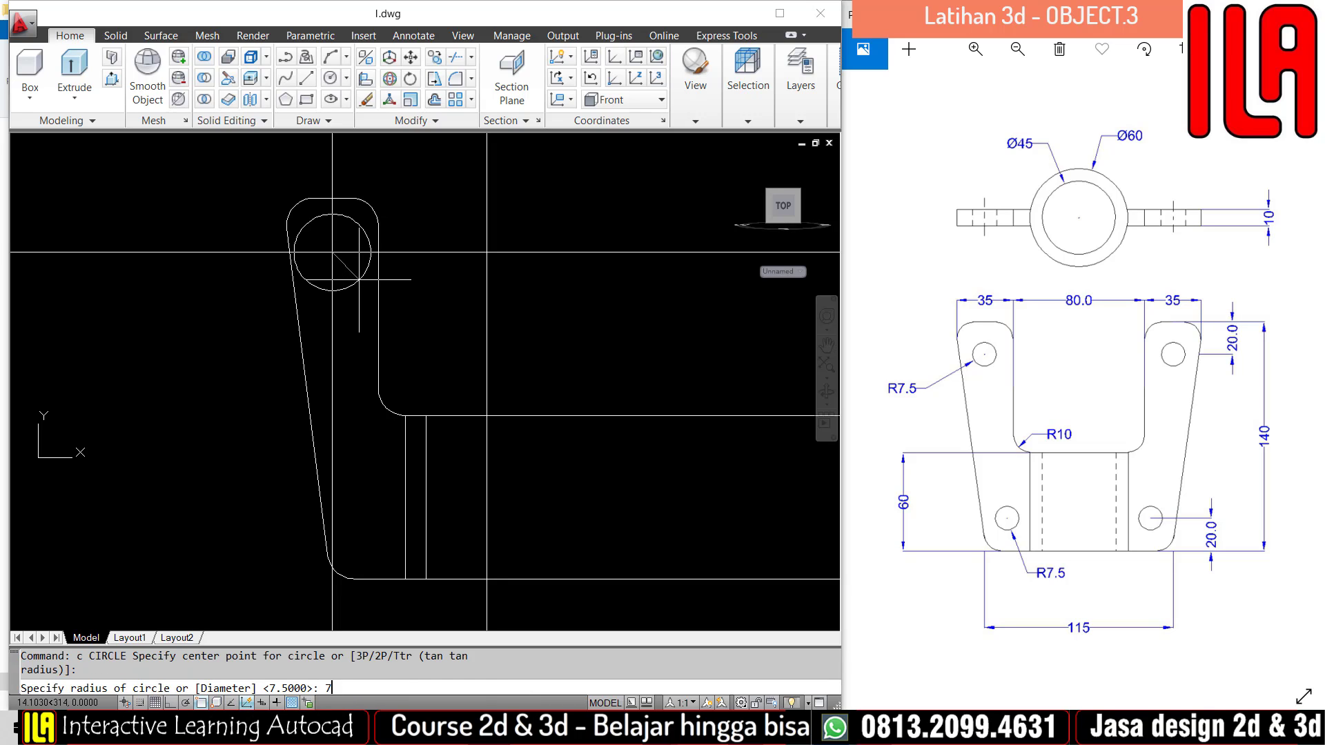
{"action": "type", "text": "7.5"}
{"action": "key", "text": "Return"}
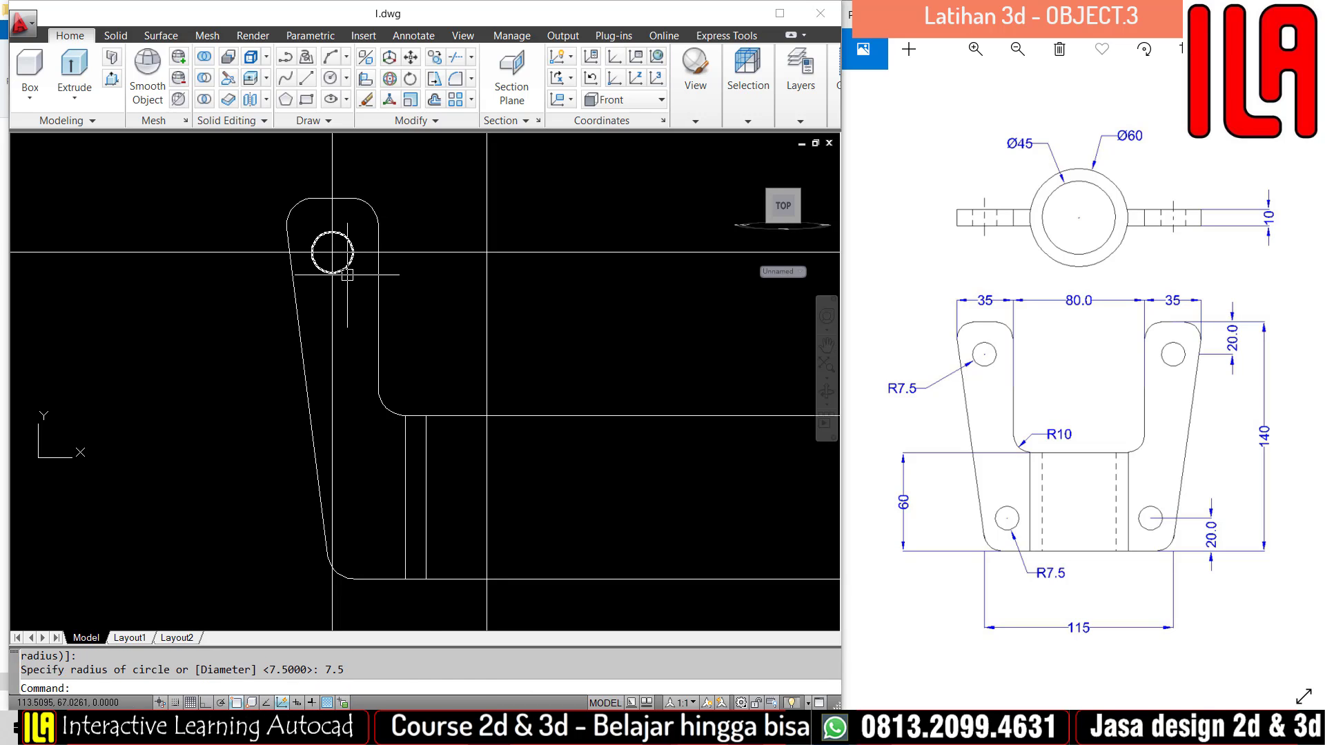
Erase the vertical and horizontal construction lines through the upper hole.
{"action": "scroll", "coordinate": [347, 278], "scroll_direction": "down", "scroll_amount": 2}
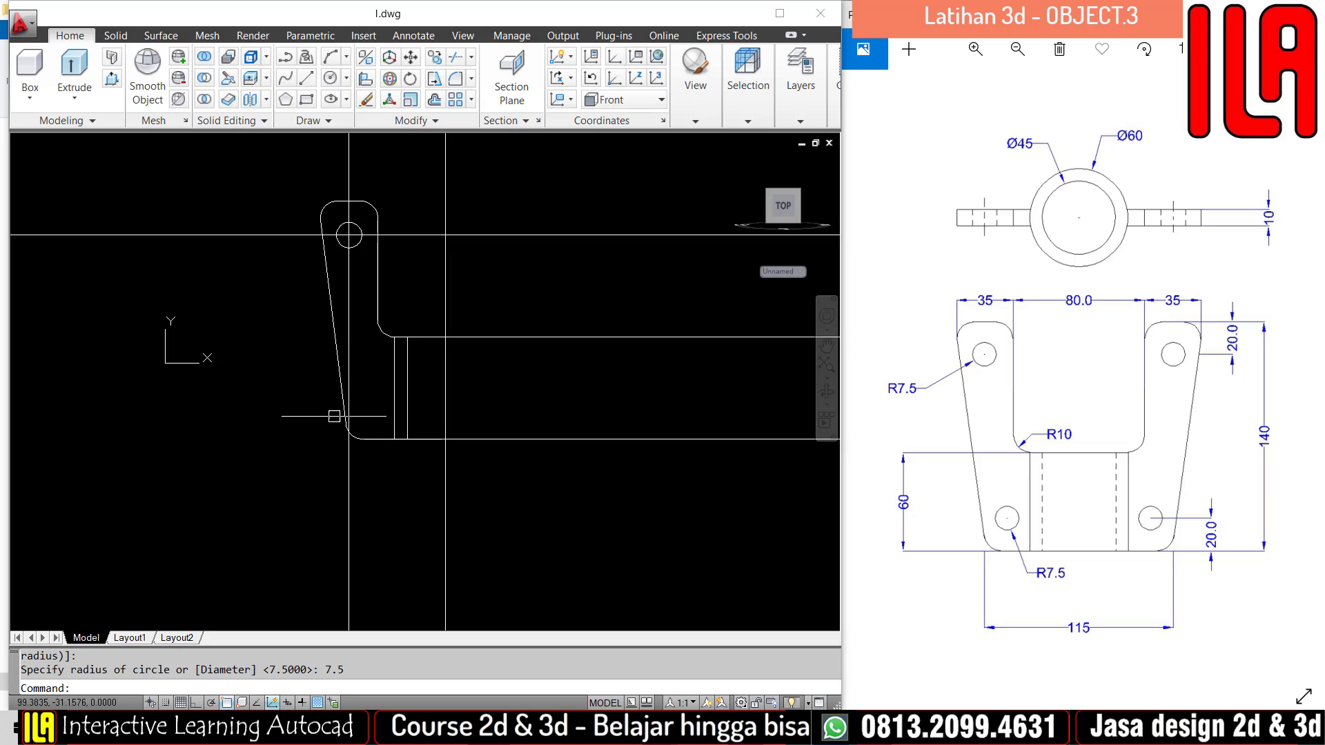
{"action": "left_click", "coordinate": [363, 182]}
{"action": "left_click", "coordinate": [333, 161]}
{"action": "type", "text": "e"}
{"action": "key", "text": "Escape"}
{"action": "left_click", "coordinate": [270, 255]}
{"action": "left_click", "coordinate": [246, 199]}
{"action": "type", "text": "e"}
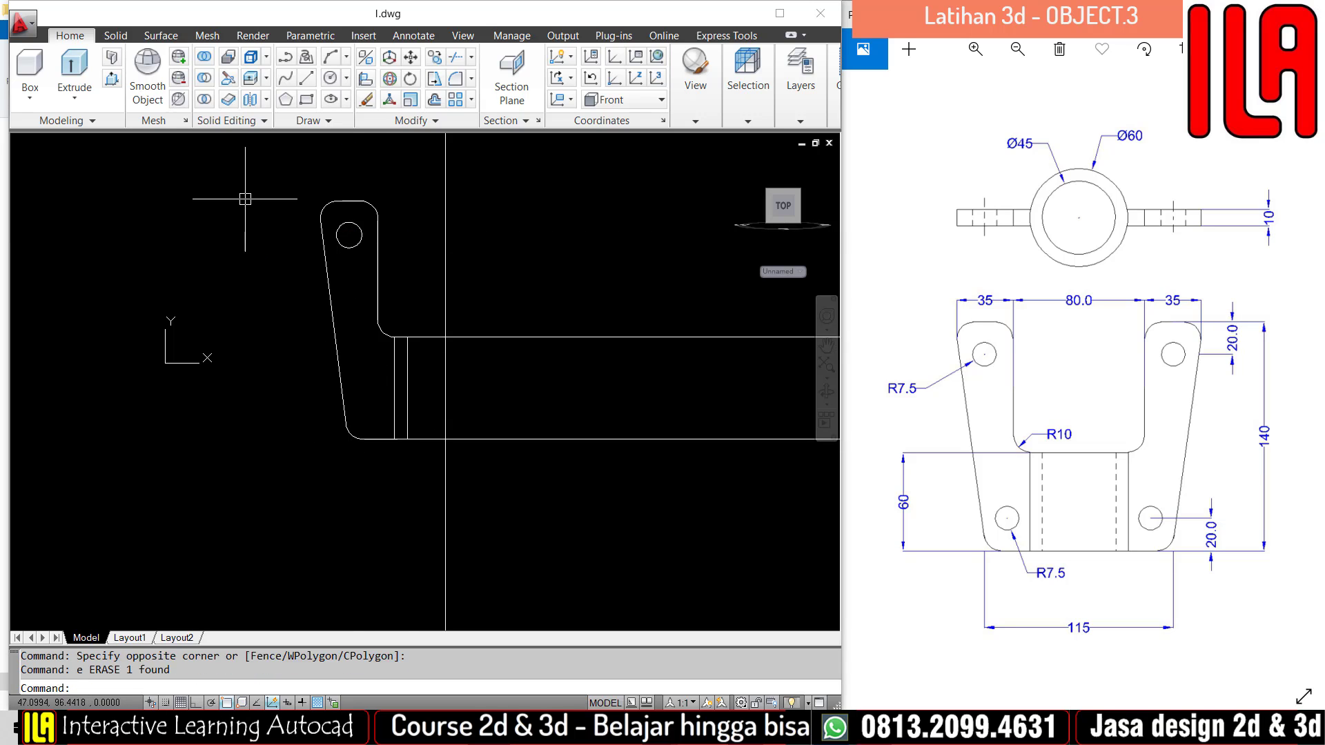
{"action": "key", "text": "Escape"}
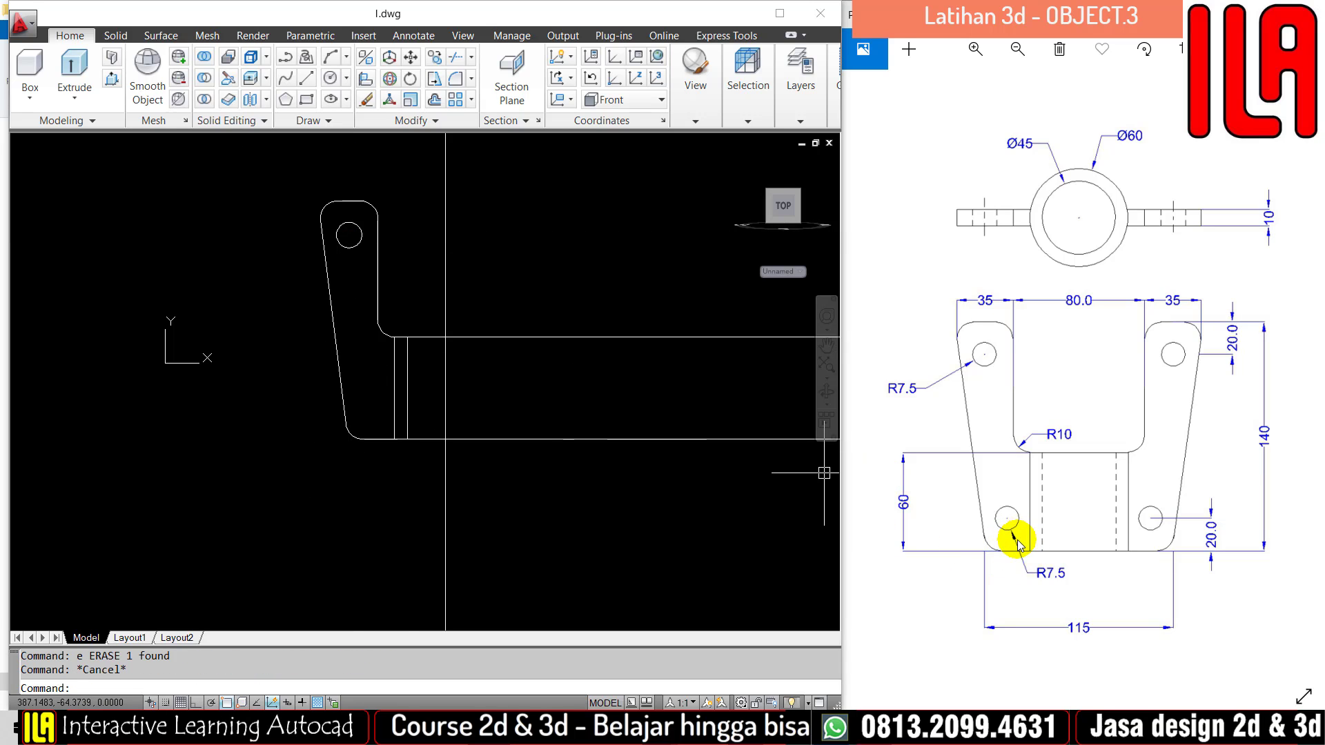
{"action": "key", "text": "Escape"}
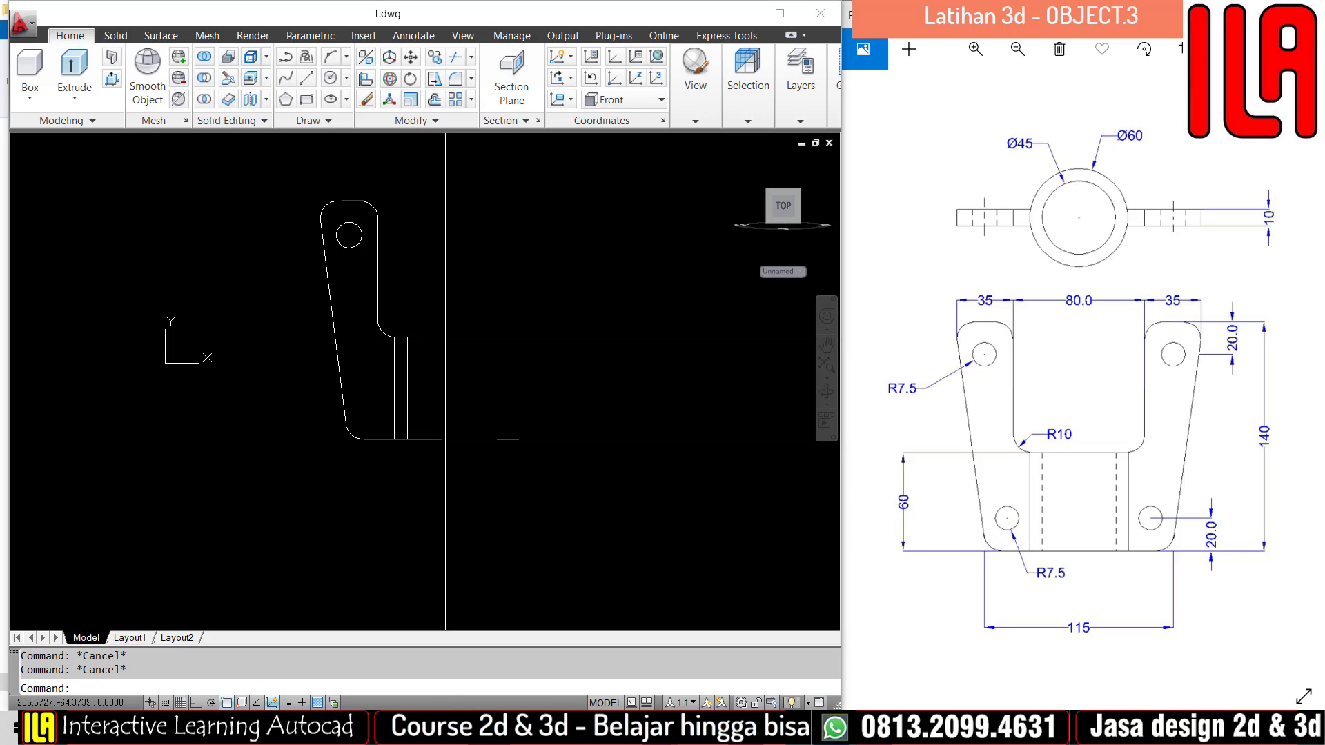
Draw a horizontal construction line through the bottom edge of the half profile.
{"action": "type", "text": "xl"}
{"action": "key", "text": "Return"}
{"action": "type", "text": "h"}
{"action": "key", "text": "Return"}
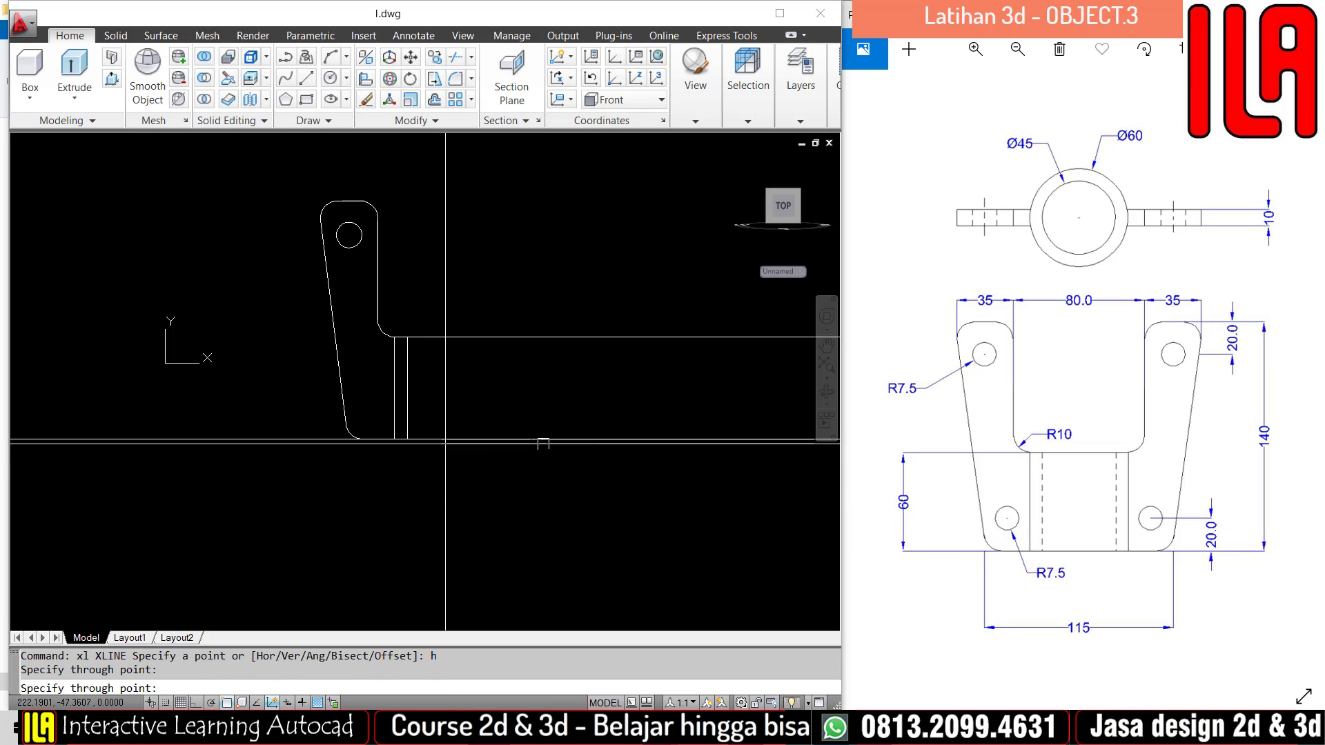
{"action": "key", "text": "Escape"}
Offset the bottom construction line 20 upward for the lower hole's center.
{"action": "type", "text": "o"}
{"action": "key", "text": "Return"}
{"action": "type", "text": "20"}
{"action": "key", "text": "Return"}
{"action": "left_click", "coordinate": [297, 439]}
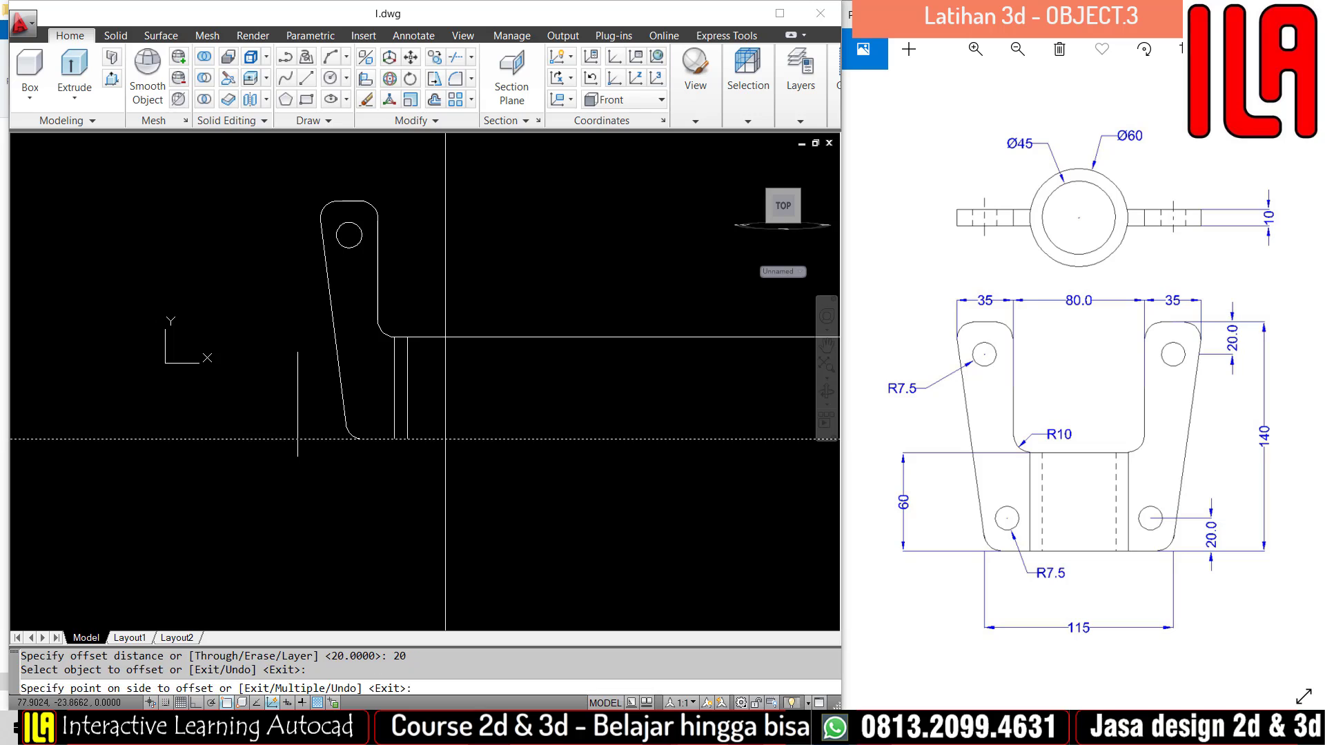
{"action": "left_click", "coordinate": [298, 417]}
{"action": "key", "text": "Escape"}
{"action": "key", "text": "Escape"}
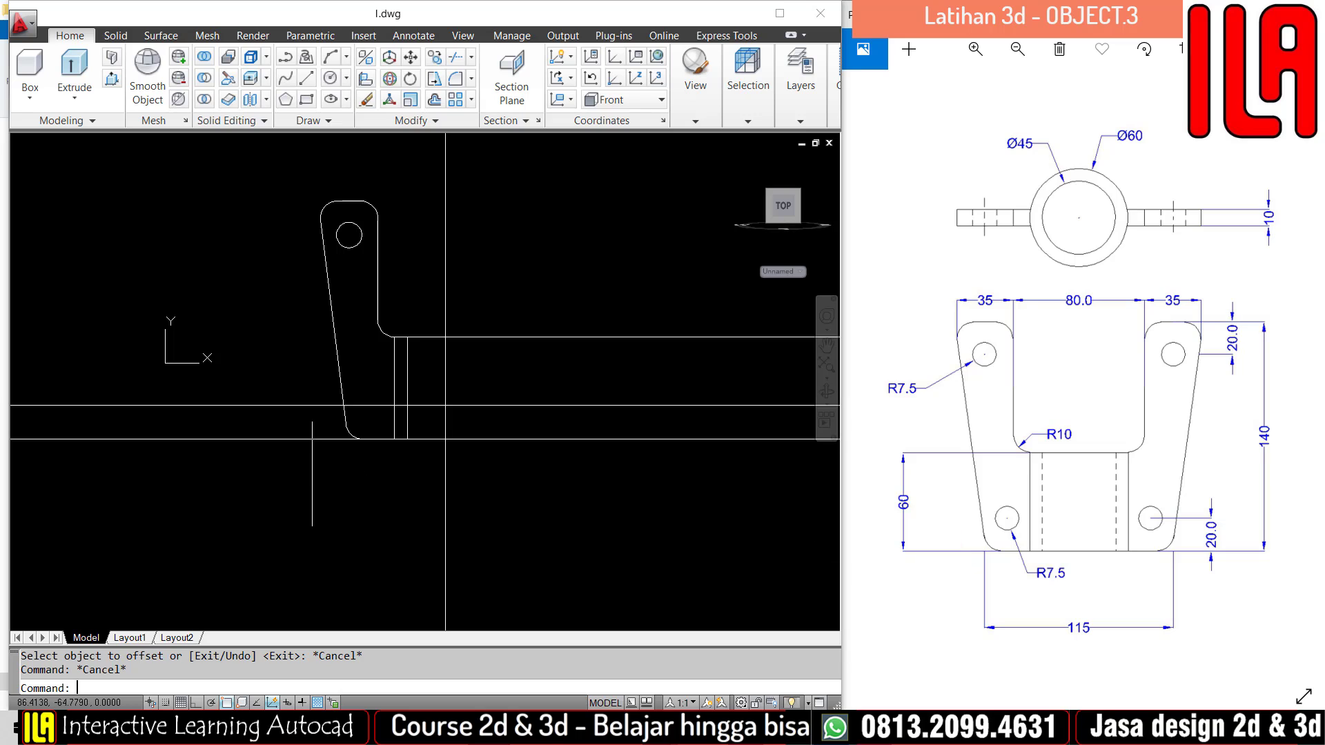
Draw a vertical construction line through the outer side edge of the central cylinder.
{"action": "type", "text": "xl"}
{"action": "key", "text": "Return"}
{"action": "type", "text": "v"}
{"action": "key", "text": "Return"}
{"action": "scroll", "coordinate": [349, 442], "scroll_direction": "up", "scroll_amount": 2}
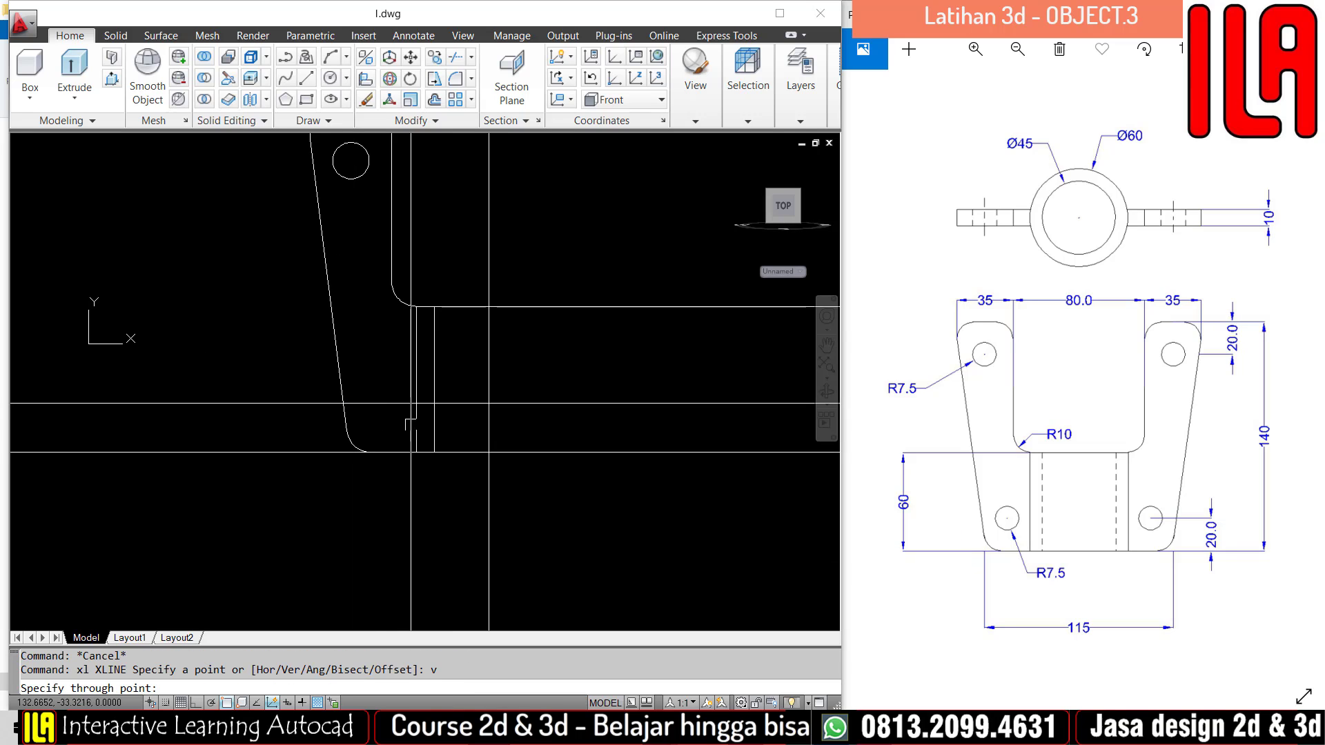
{"action": "left_click", "coordinate": [415, 431]}
{"action": "key", "text": "Escape"}
Offset the vertical construction line on the cylinder's side 13.75 outward for the lower hole's center.
{"action": "type", "text": "o"}
{"action": "key", "text": "Return"}
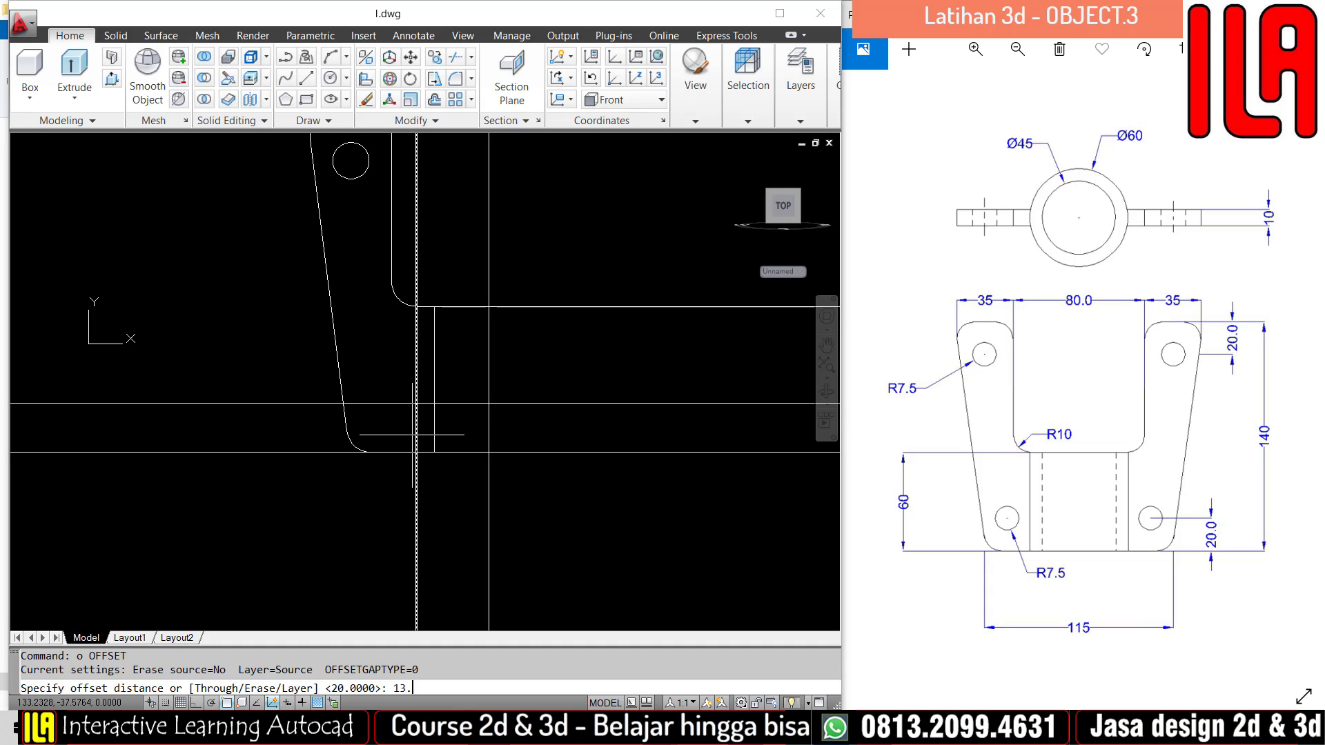
{"action": "type", "text": "13.75"}
{"action": "key", "text": "Return"}
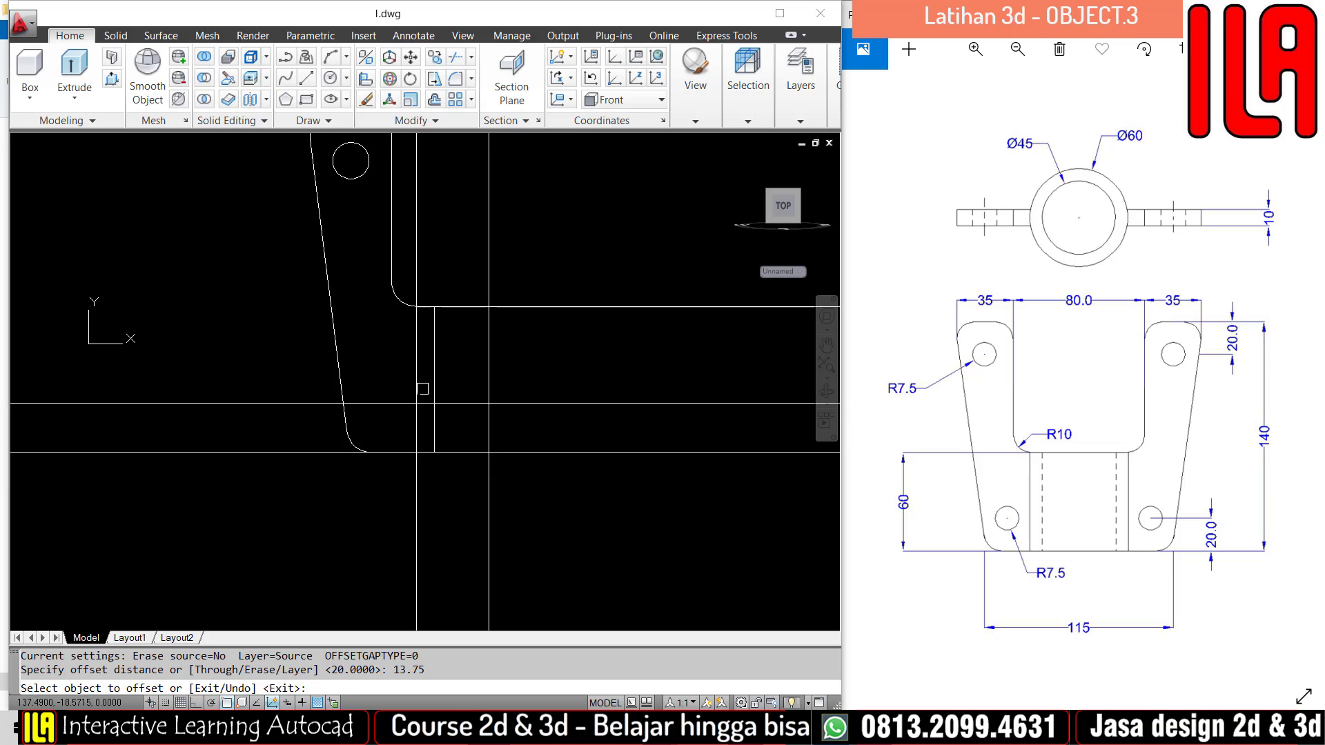
{"action": "left_click", "coordinate": [416, 433]}
{"action": "left_click", "coordinate": [407, 404]}
{"action": "key", "text": "Escape"}
{"action": "type", "text": "c"}
{"action": "key", "text": "Return"}
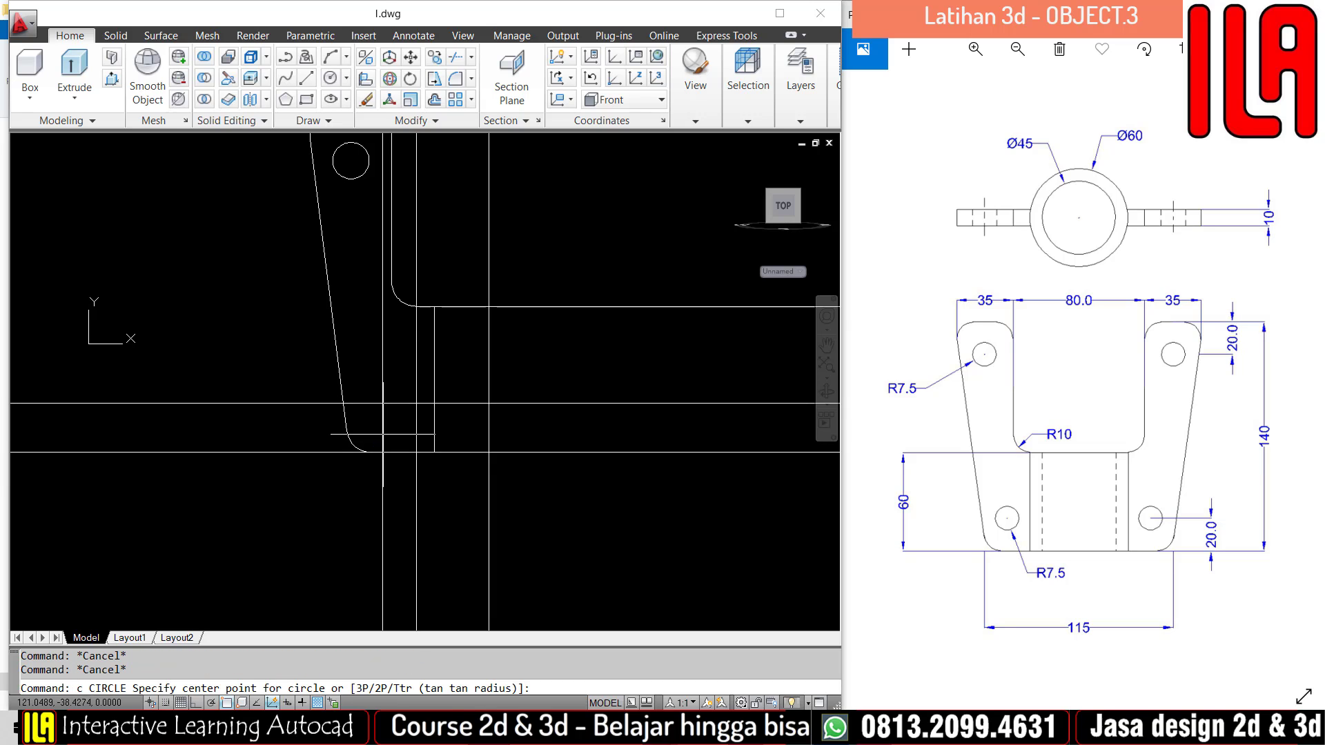
{"action": "left_click", "coordinate": [382, 403]}
{"action": "key", "text": "Escape"}
Draw the lower hole as a circle of radius 7.5 at the intersection of the offset construction lines.
{"action": "type", "text": "c"}
{"action": "key", "text": "Return"}
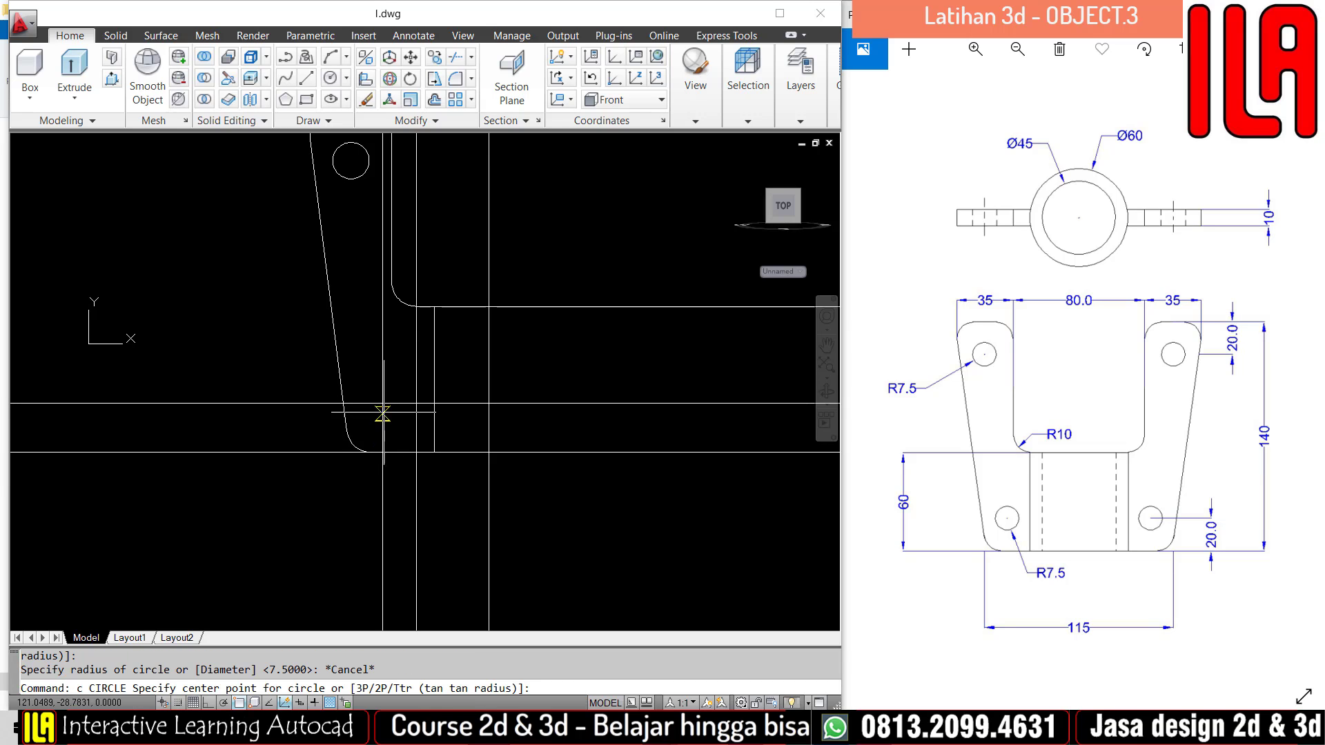
{"action": "left_click", "coordinate": [382, 403]}
{"action": "type", "text": "7."}
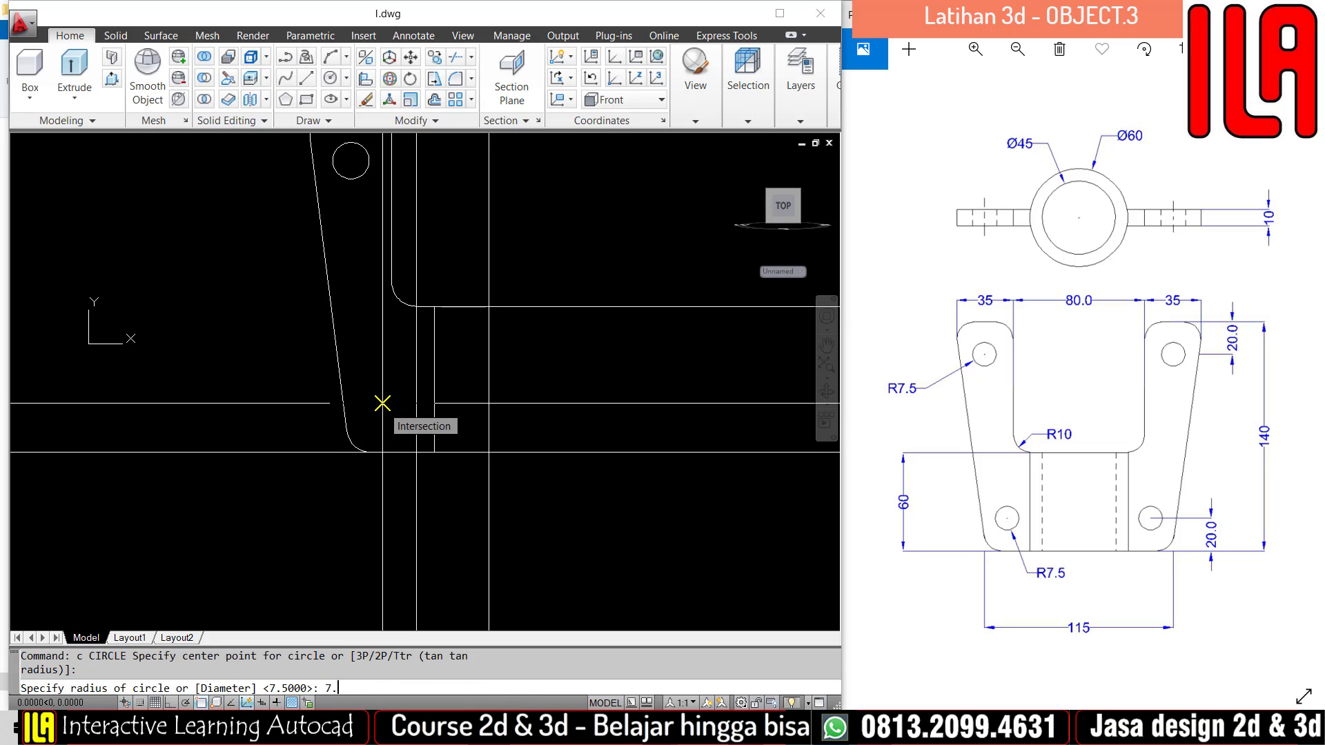
{"action": "type", "text": "5"}
{"action": "key", "text": "Return"}
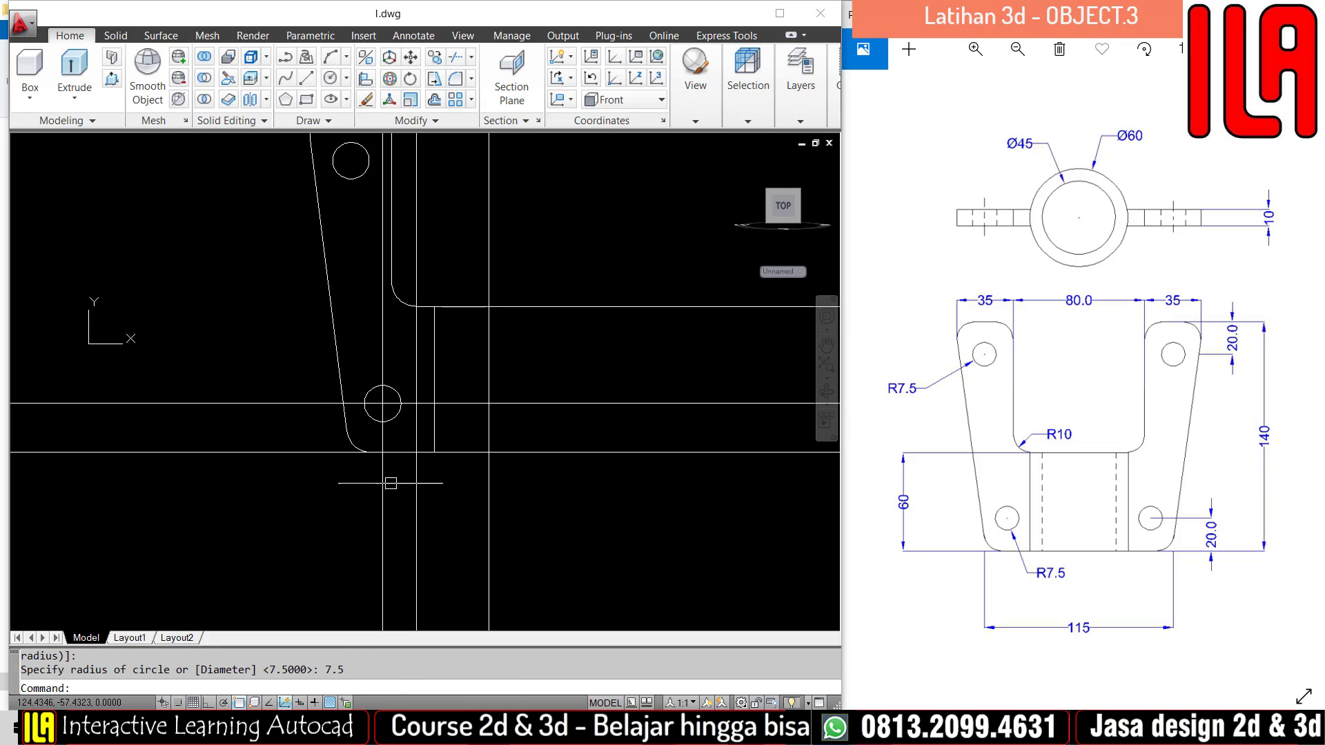
Erase the two horizontal and two vertical construction lines used to locate the lower hole.
{"action": "left_click", "coordinate": [287, 393]}
{"action": "left_click", "coordinate": [268, 470]}
{"action": "type", "text": "e"}
{"action": "key", "text": "Return"}
{"action": "key", "text": "Escape"}
{"action": "left_click", "coordinate": [434, 552]}
{"action": "left_click", "coordinate": [297, 539]}
{"action": "type", "text": "e"}
{"action": "key", "text": "Return"}
{"action": "key", "text": "Escape"}
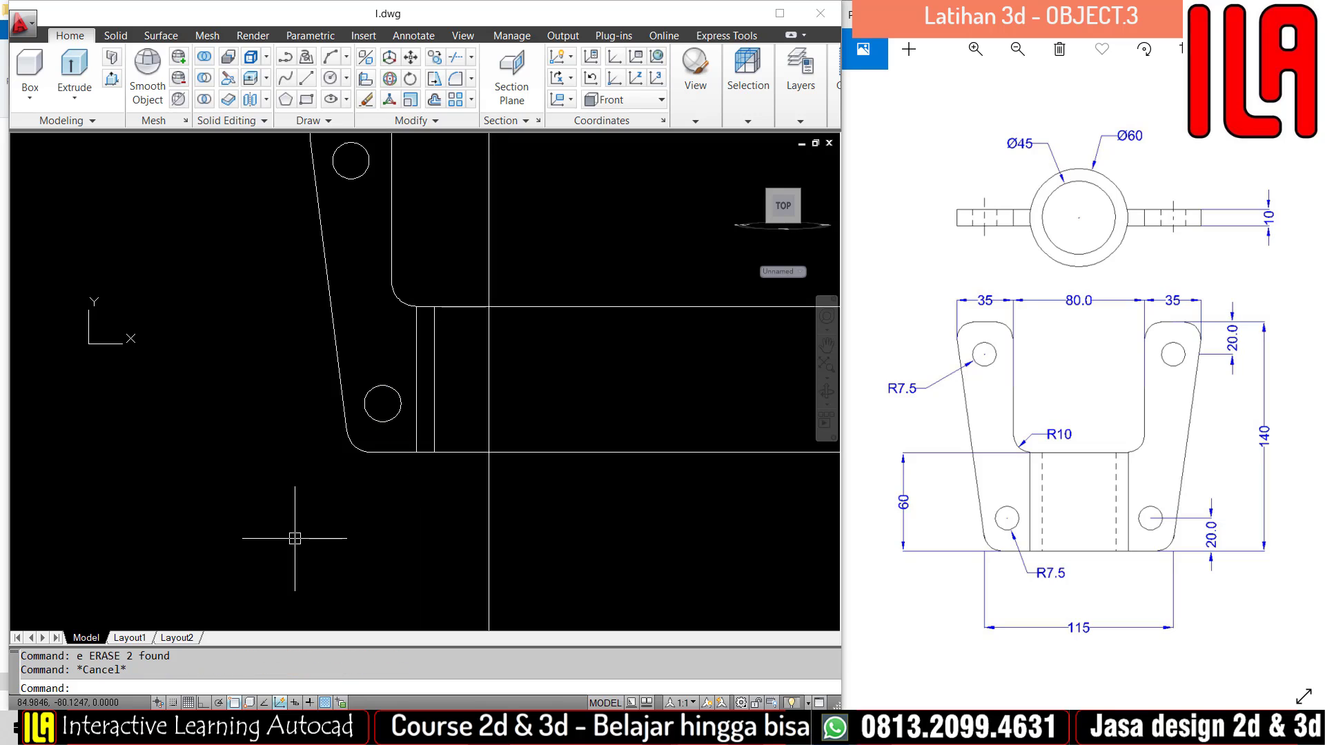
Erase the two horizontal lines that extend past the center line at the cylinder's top and bottom.
{"action": "scroll", "coordinate": [422, 527], "scroll_direction": "down", "scroll_amount": 2}
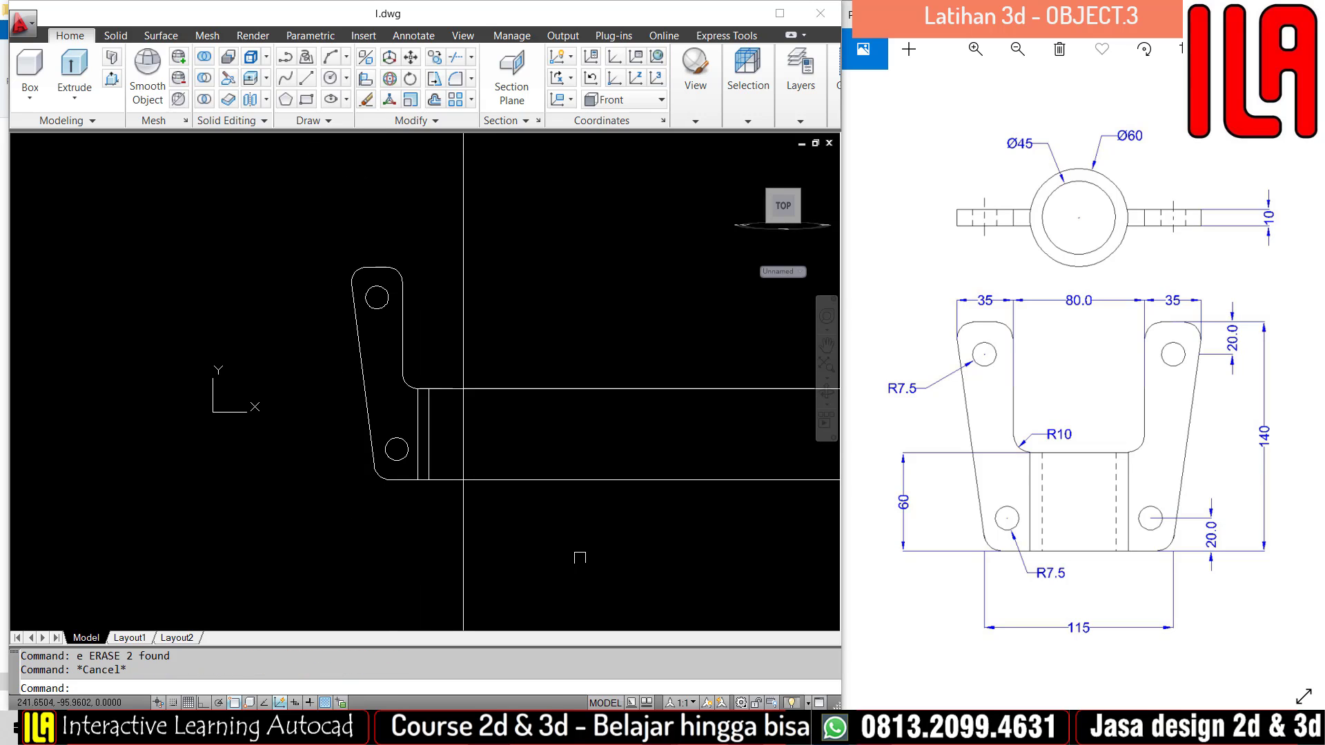
{"action": "key", "text": "Escape"}
{"action": "left_click", "coordinate": [555, 535]}
{"action": "left_click", "coordinate": [519, 334]}
{"action": "type", "text": "e"}
{"action": "key", "text": "Return"}
{"action": "key", "text": "Escape"}
Draw a line closing the bottom edge from the lower corner arc's end to the foot of the cylinder's outer vertical line.
{"action": "scroll", "coordinate": [382, 503], "scroll_direction": "up", "scroll_amount": 5}
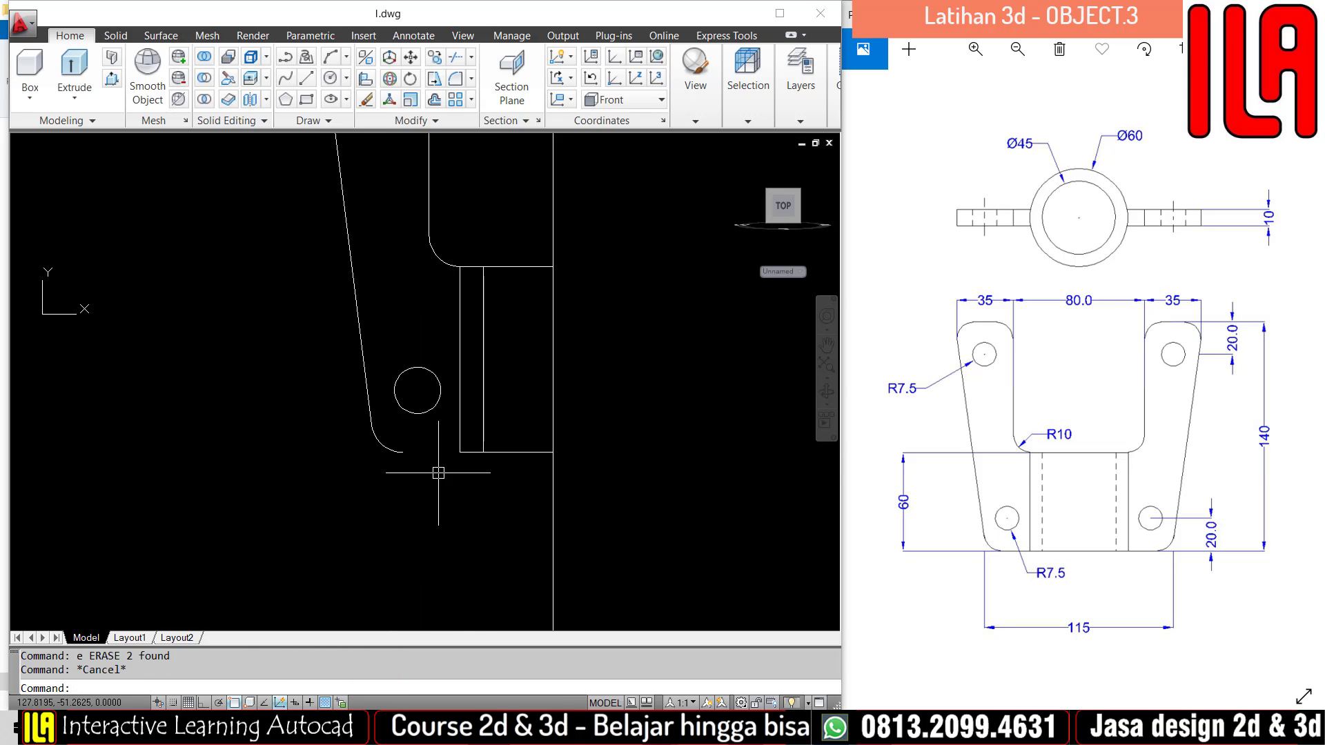
{"action": "type", "text": "l"}
{"action": "key", "text": "Return"}
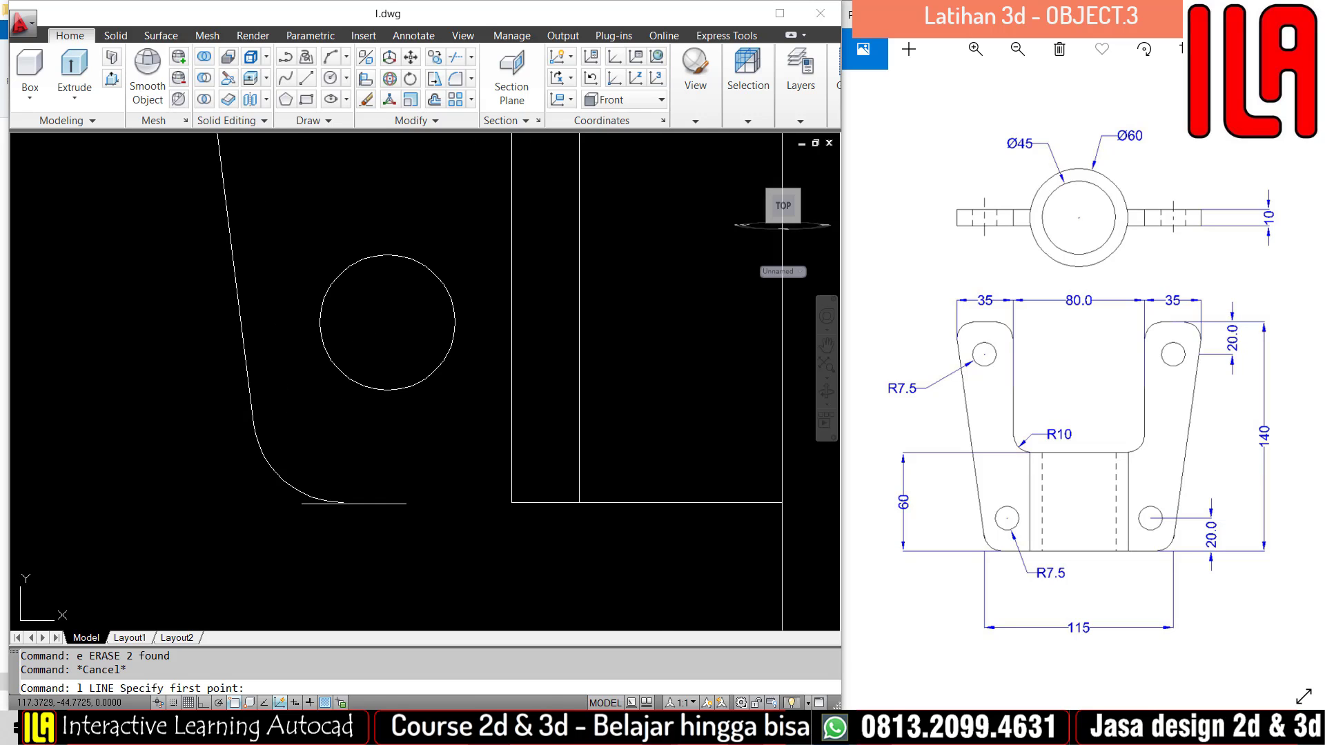
{"action": "left_click", "coordinate": [343, 502]}
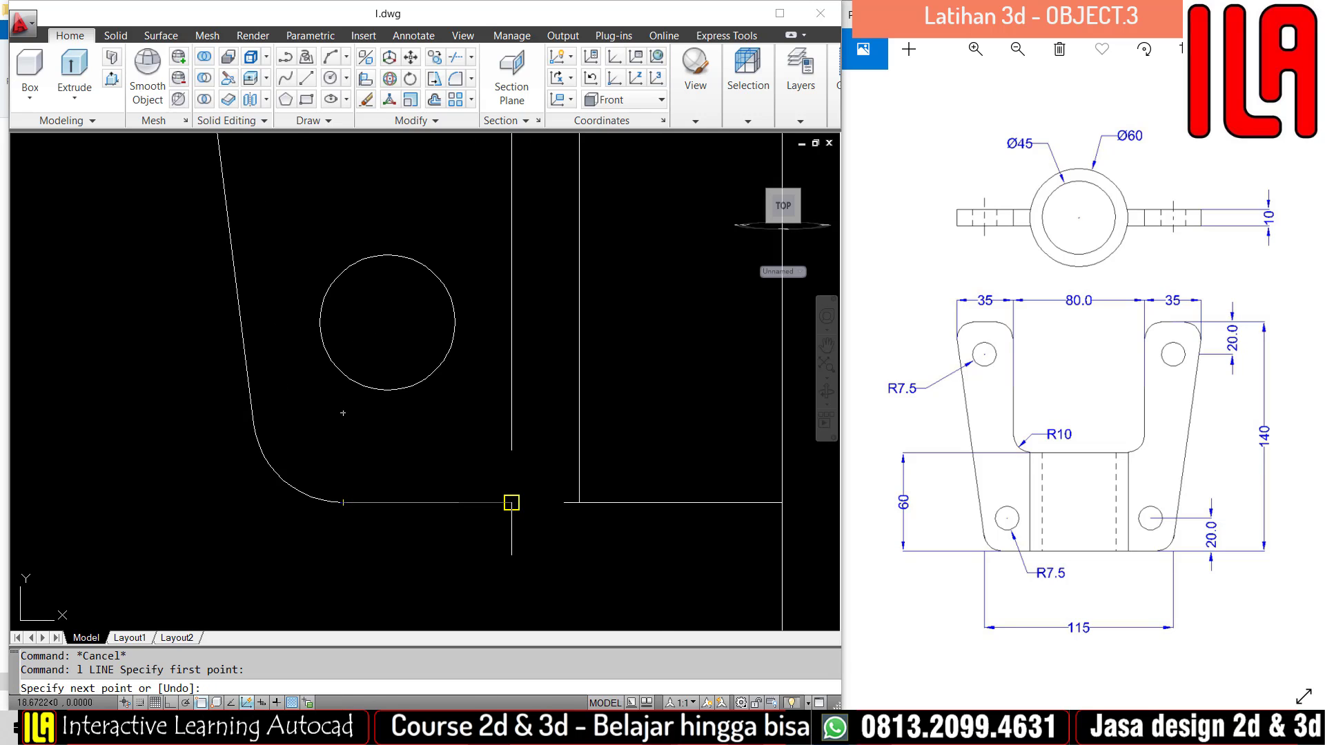
{"action": "left_click", "coordinate": [512, 503]}
{"action": "key", "text": "Escape"}
{"action": "scroll", "coordinate": [459, 516], "scroll_direction": "down", "scroll_amount": 5}
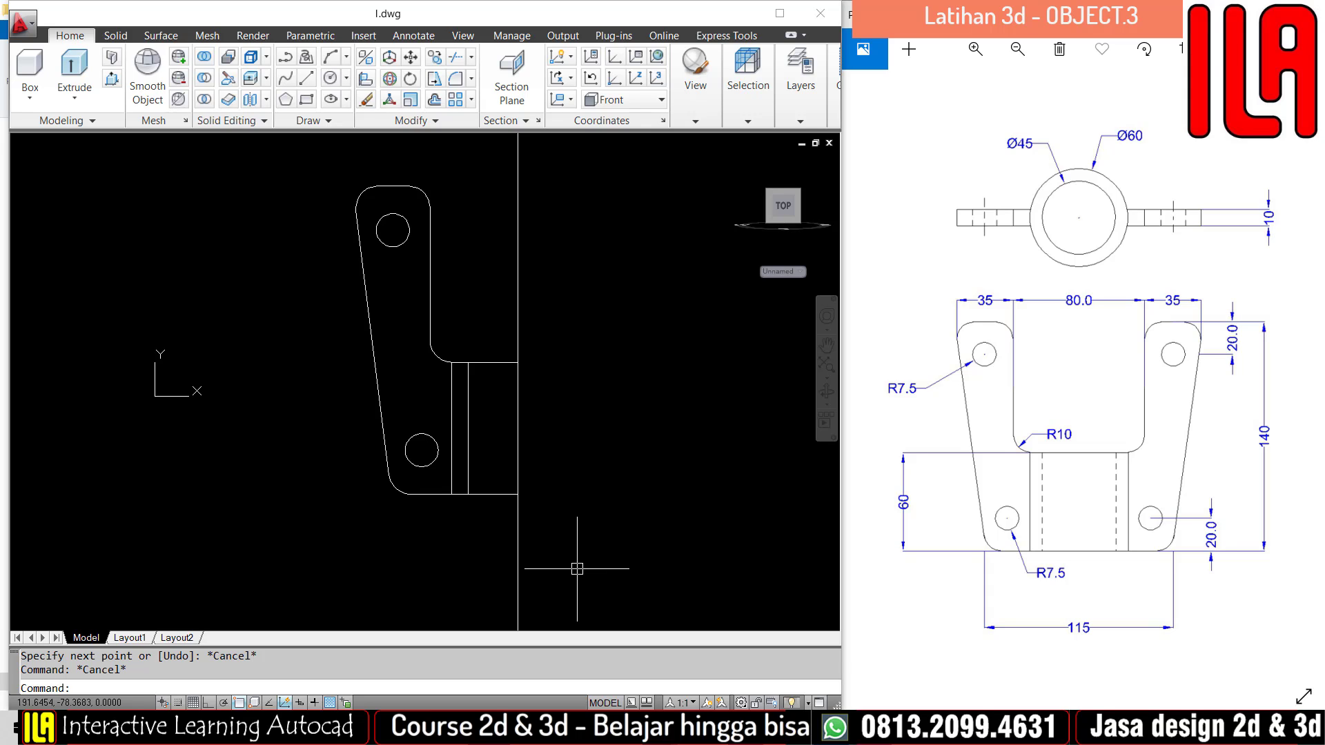
Erase the long vertical center line at the open end of the half profile.
{"action": "scroll", "coordinate": [475, 474], "scroll_direction": "down", "scroll_amount": 4}
{"action": "middle_click_drag", "start_coordinate": [558, 463], "coordinate": [445, 482]}
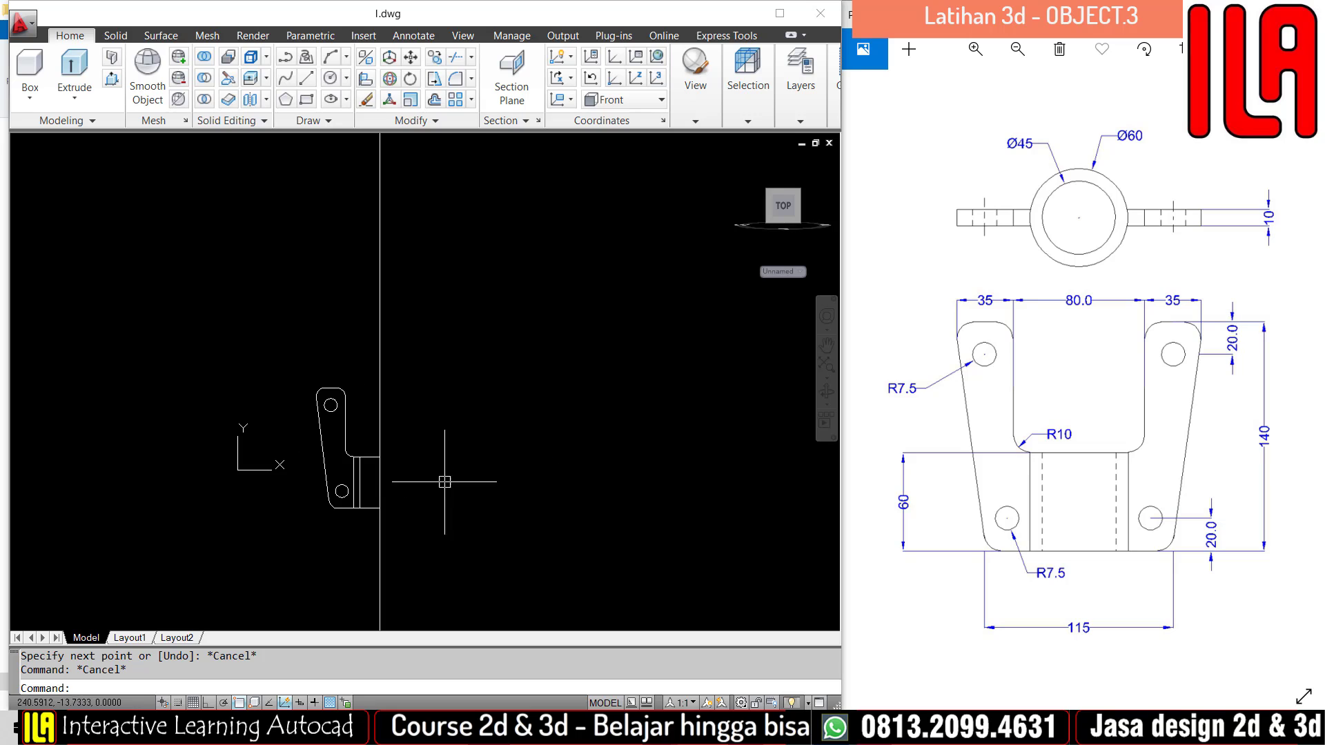
{"action": "left_click", "coordinate": [445, 257]}
{"action": "left_click", "coordinate": [275, 273]}
{"action": "type", "text": "e"}
{"action": "key", "text": "Return"}
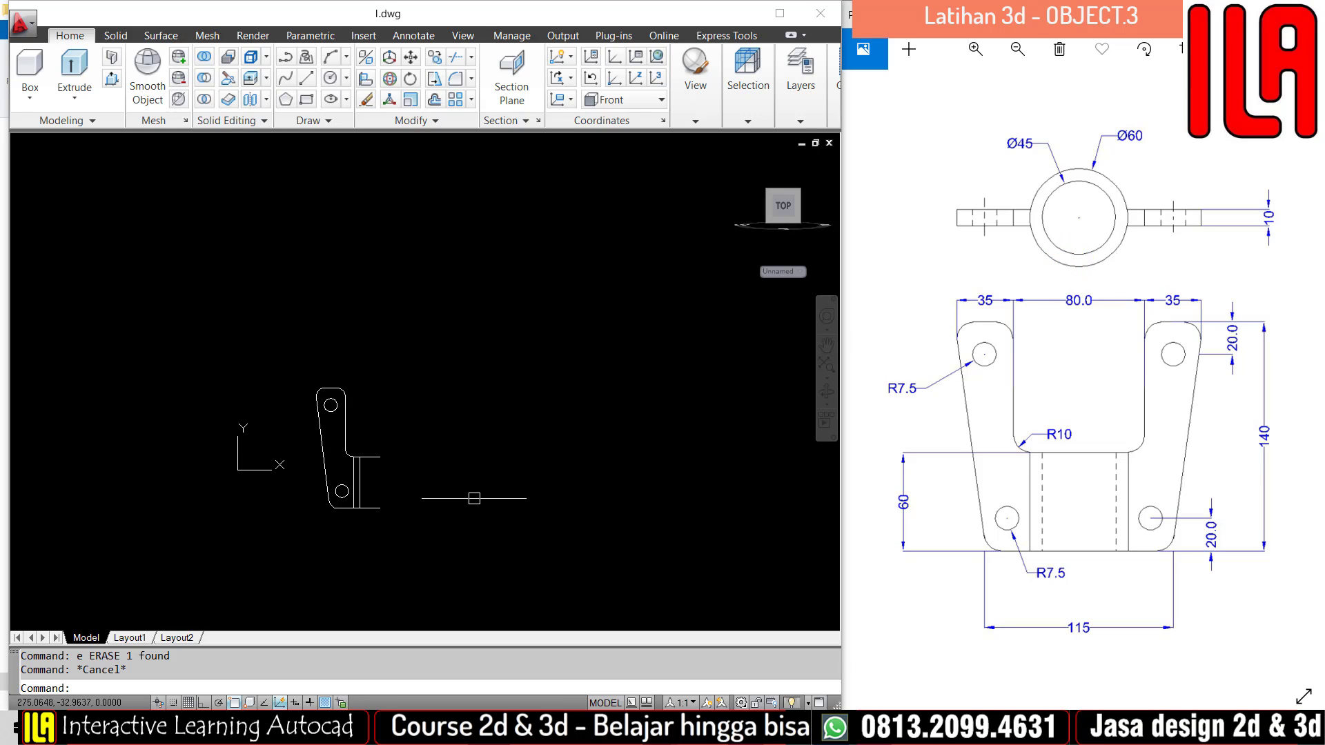
Draw a circle of diameter 45 centered on the free end of the profile's bottom line.
{"action": "scroll", "coordinate": [399, 518], "scroll_direction": "up", "scroll_amount": 2}
{"action": "mouse_move", "coordinate": [399, 518]}
{"action": "middle_mouse_down"}
{"action": "mouse_move", "coordinate": [459, 448]}
{"action": "mouse_move", "coordinate": [407, 467]}
{"action": "middle_mouse_up"}
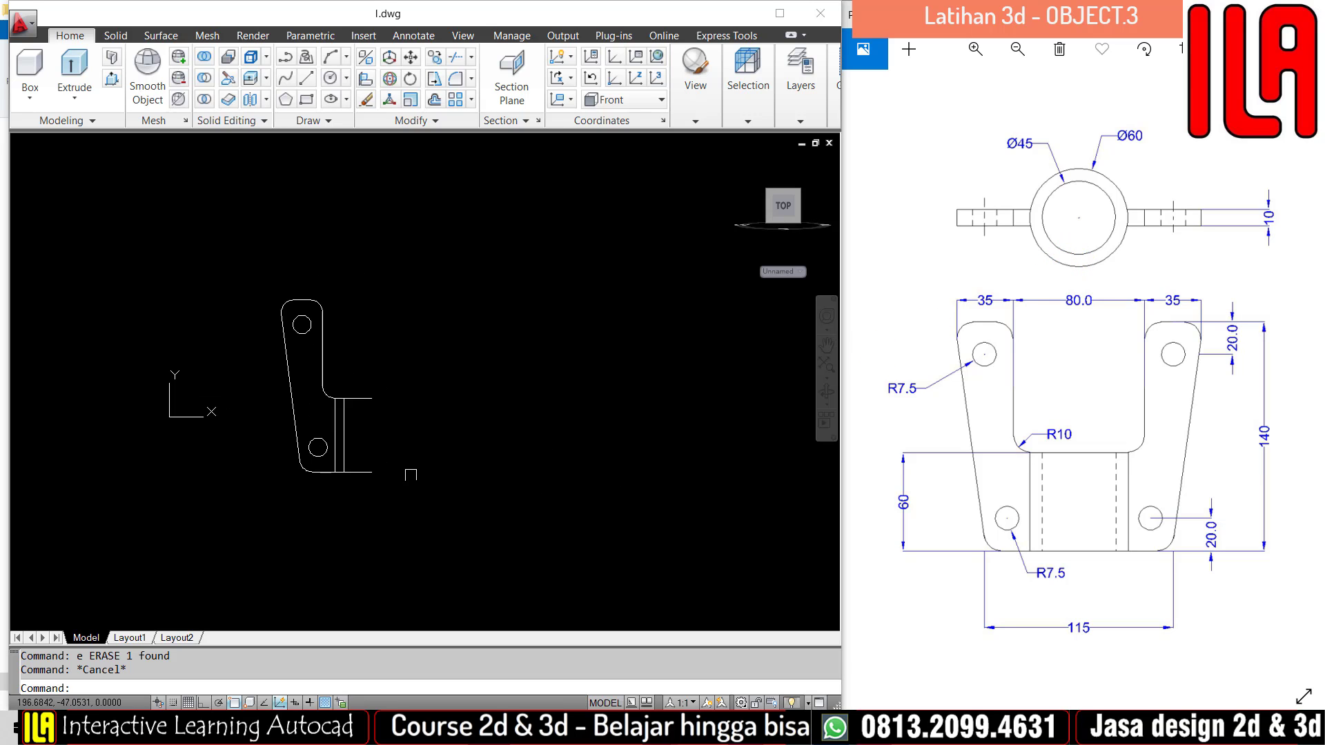
{"action": "scroll", "coordinate": [408, 467], "scroll_direction": "up", "scroll_amount": 3}
{"action": "scroll", "coordinate": [434, 423], "scroll_direction": "down", "scroll_amount": 2}
{"action": "type", "text": "c"}
{"action": "key", "text": "Return"}
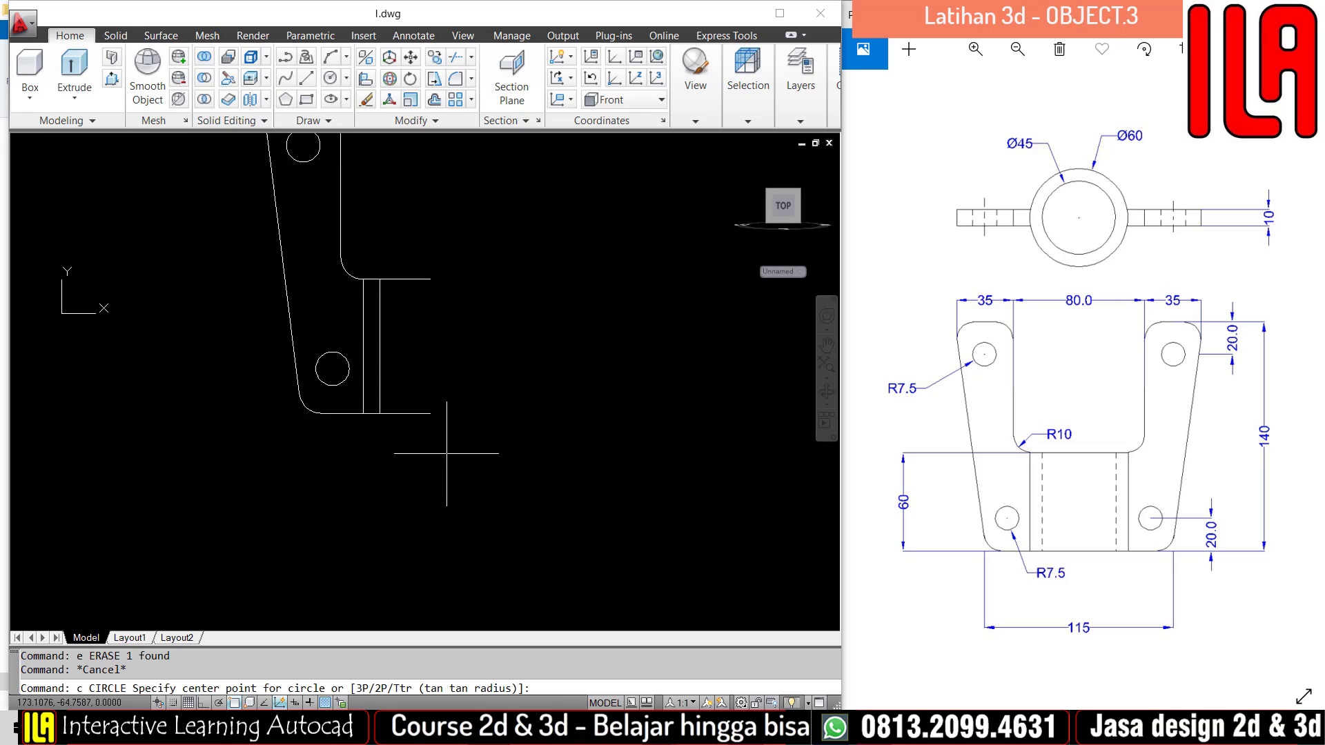
{"action": "scroll", "coordinate": [438, 356], "scroll_direction": "down", "scroll_amount": 1}
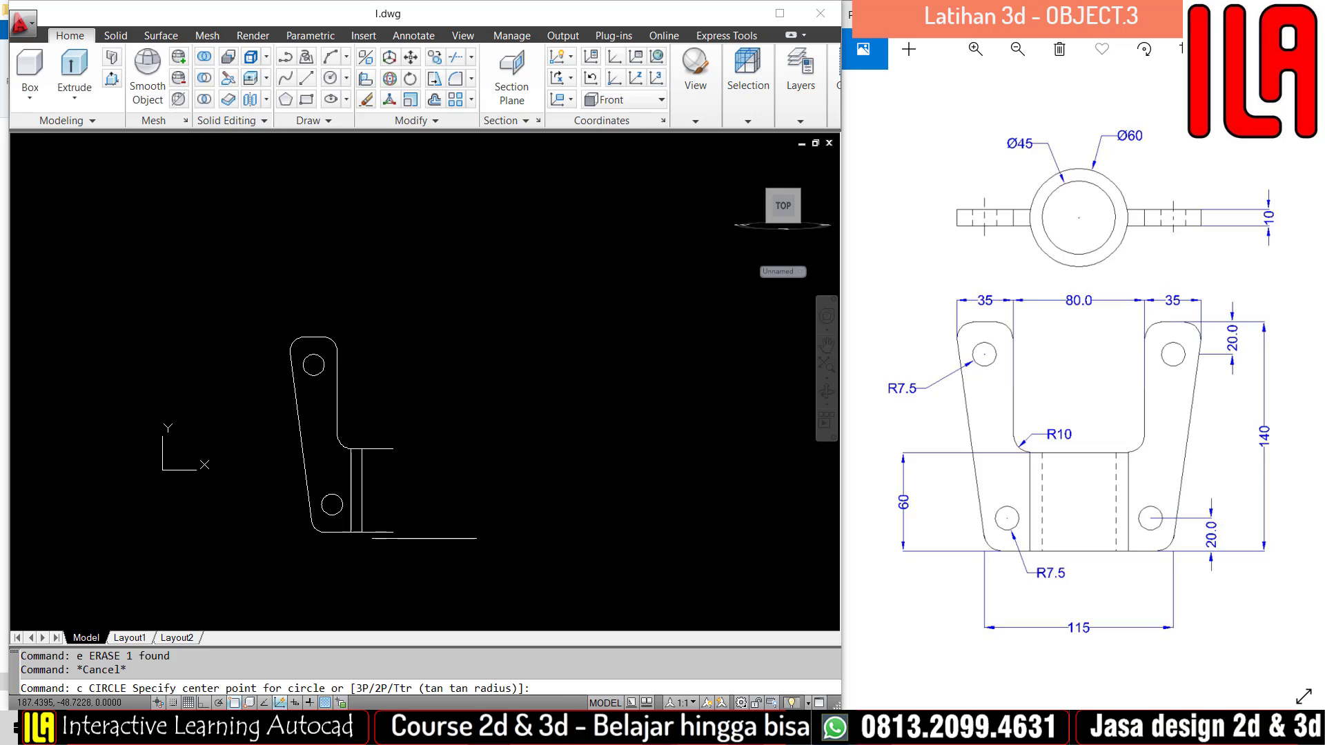
{"action": "left_click", "coordinate": [392, 532]}
{"action": "middle_click_drag", "start_coordinate": [487, 556], "coordinate": [487, 495]}
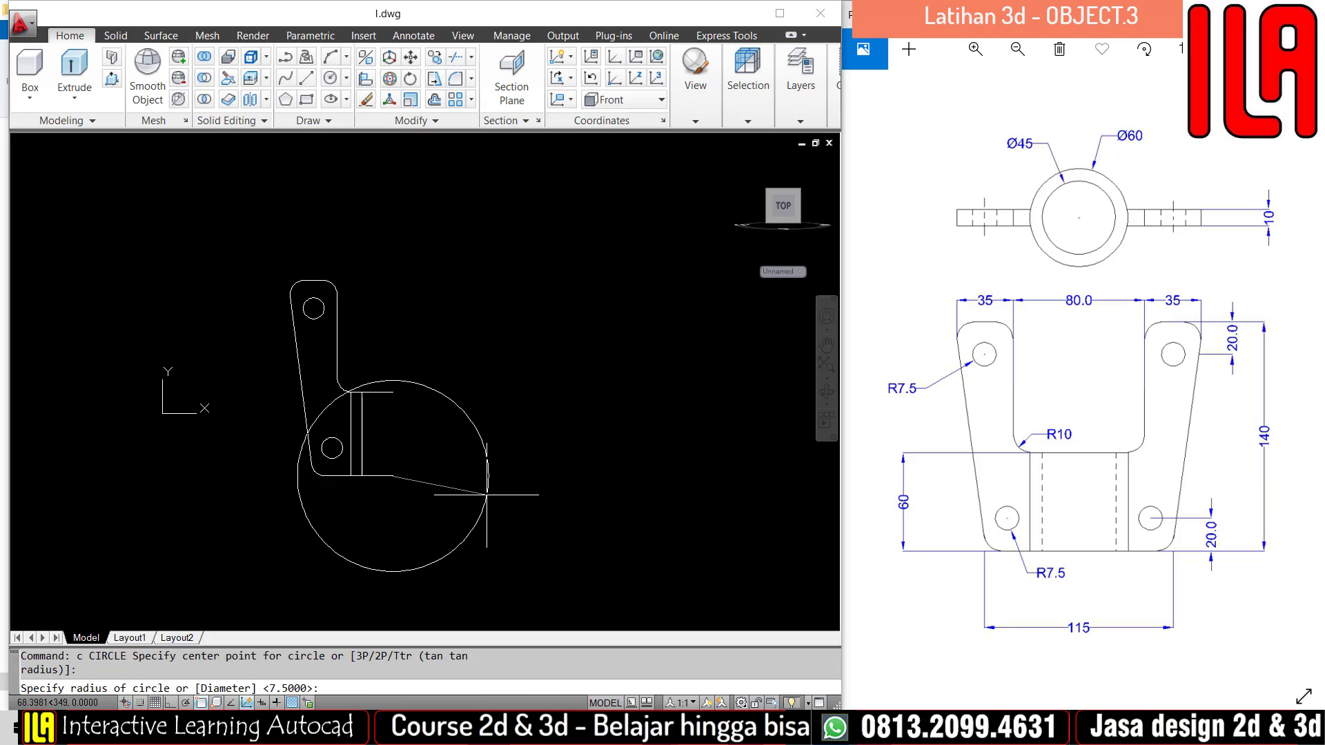
{"action": "type", "text": "d"}
{"action": "key", "text": "Return"}
{"action": "type", "text": "45"}
{"action": "key", "text": "Return"}
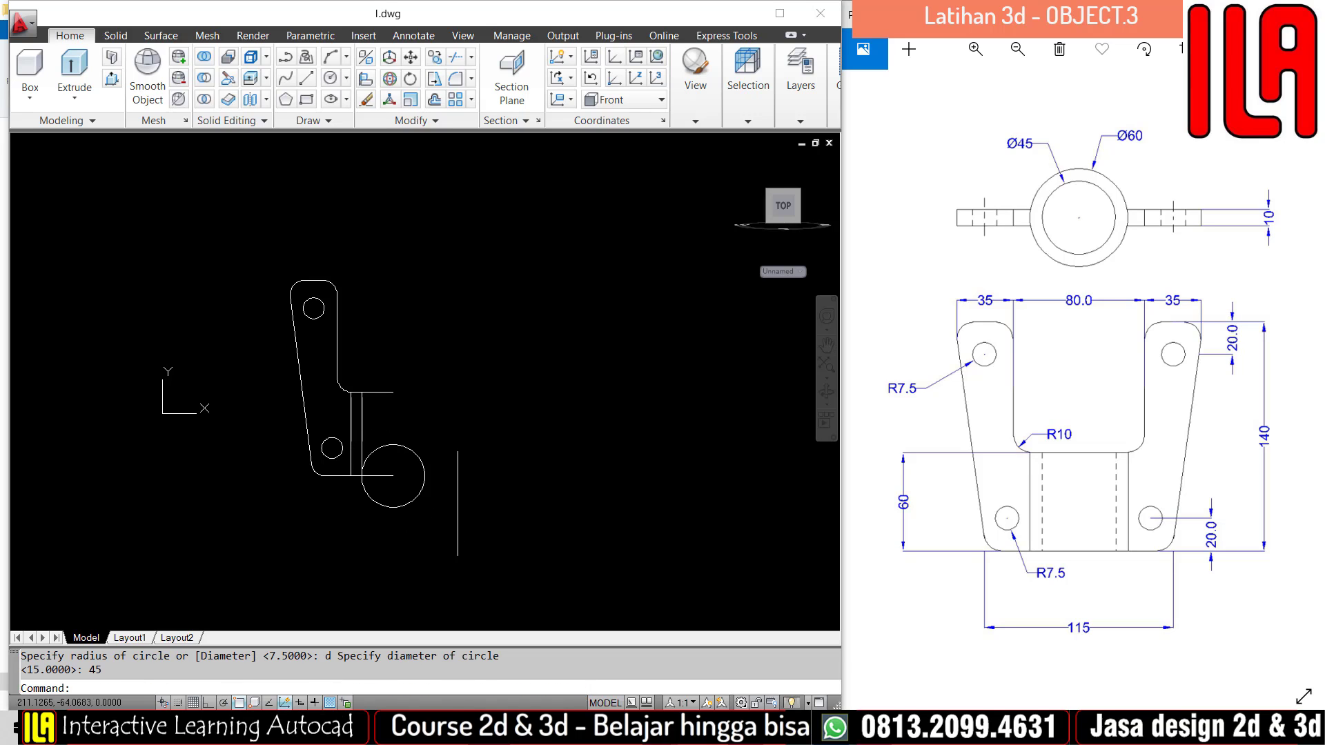
Draw a concentric circle of diameter 60 around the 45 diameter circle.
{"action": "key", "text": "Escape"}
{"action": "type", "text": "c"}
{"action": "key", "text": "Return"}
{"action": "left_click", "coordinate": [393, 476]}
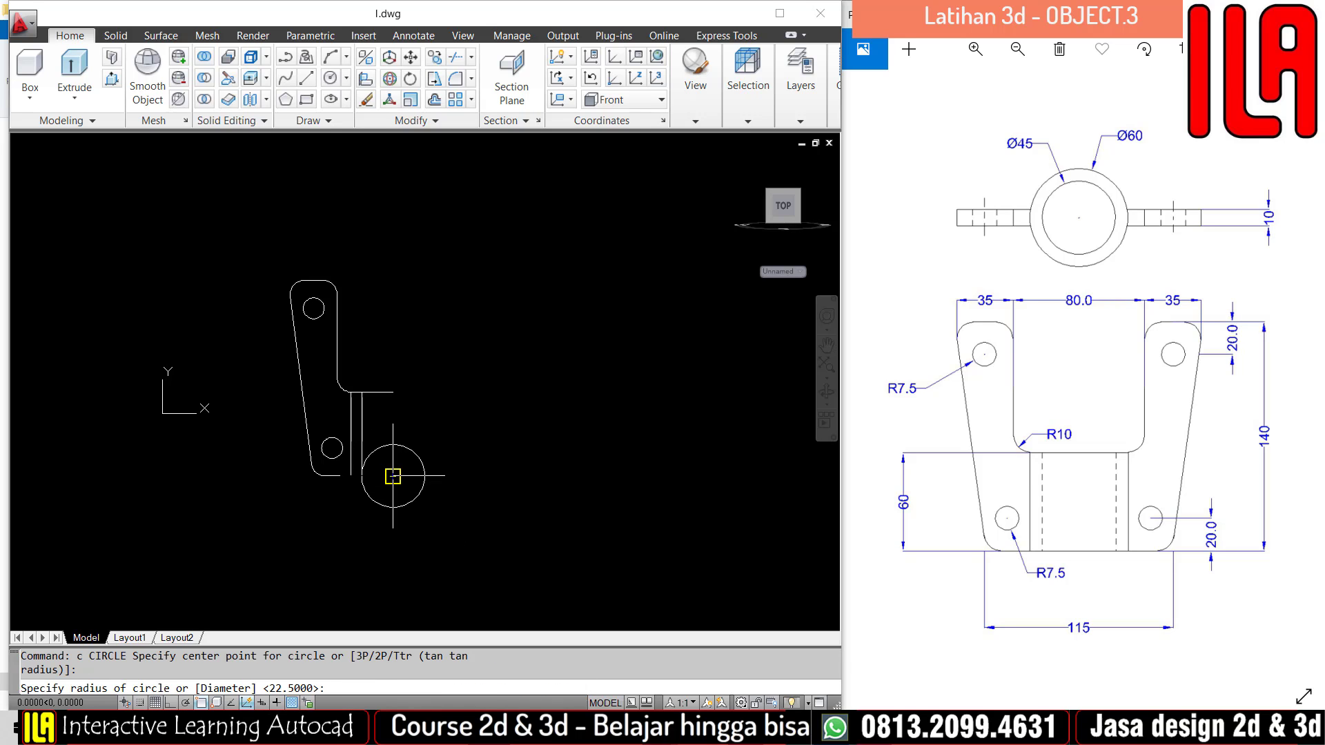
{"action": "type", "text": "d"}
{"action": "key", "text": "Return"}
{"action": "type", "text": "6"}
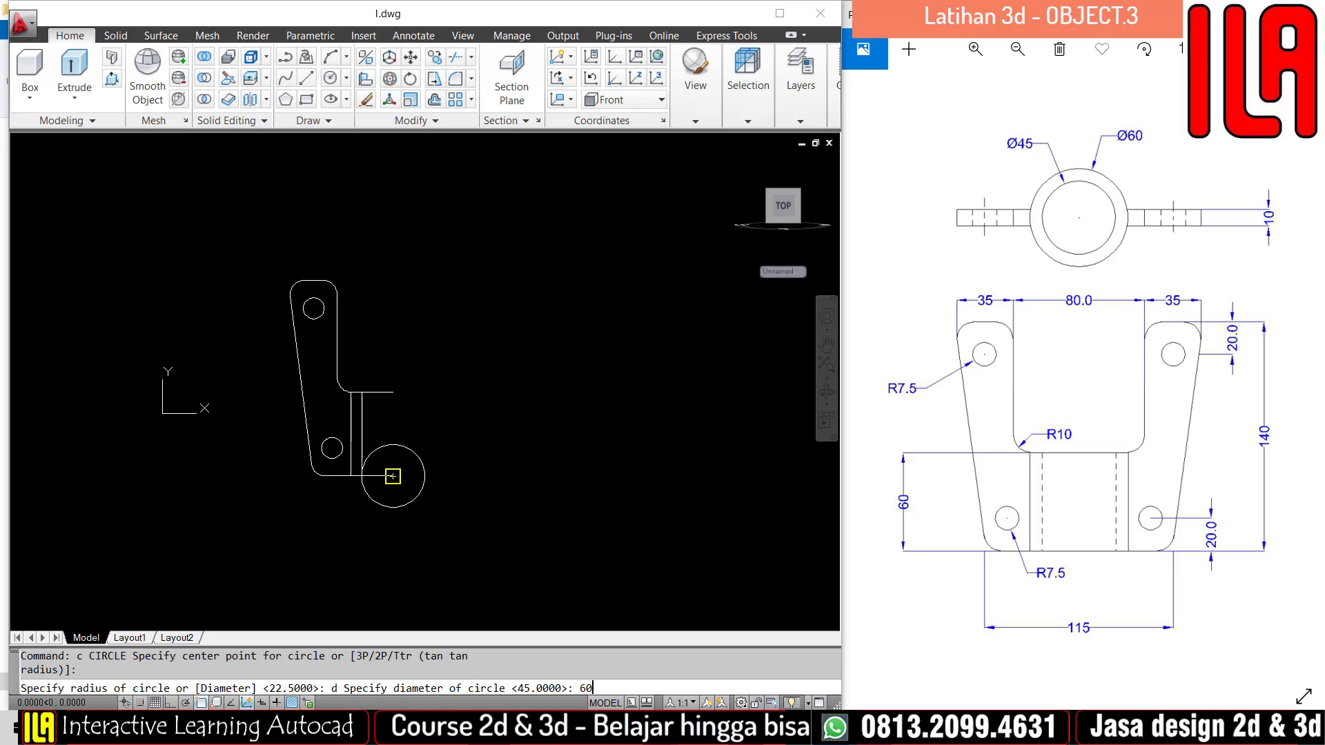
{"action": "type", "text": "0"}
{"action": "key", "text": "Return"}
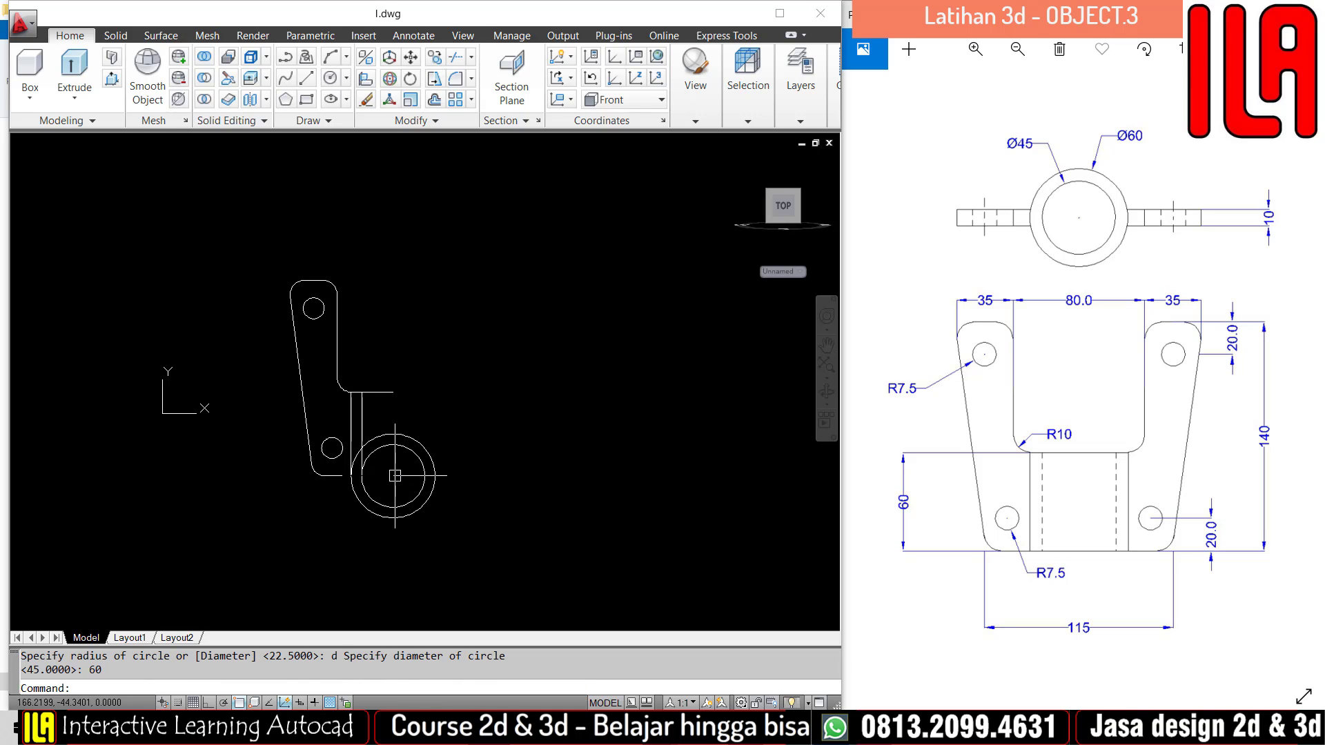
{"action": "scroll", "coordinate": [395, 477], "scroll_direction": "up", "scroll_amount": 1}
{"action": "left_click", "coordinate": [461, 540]}
{"action": "left_click", "coordinate": [417, 509]}
{"action": "scroll", "coordinate": [461, 504], "scroll_direction": "up", "scroll_amount": 1}
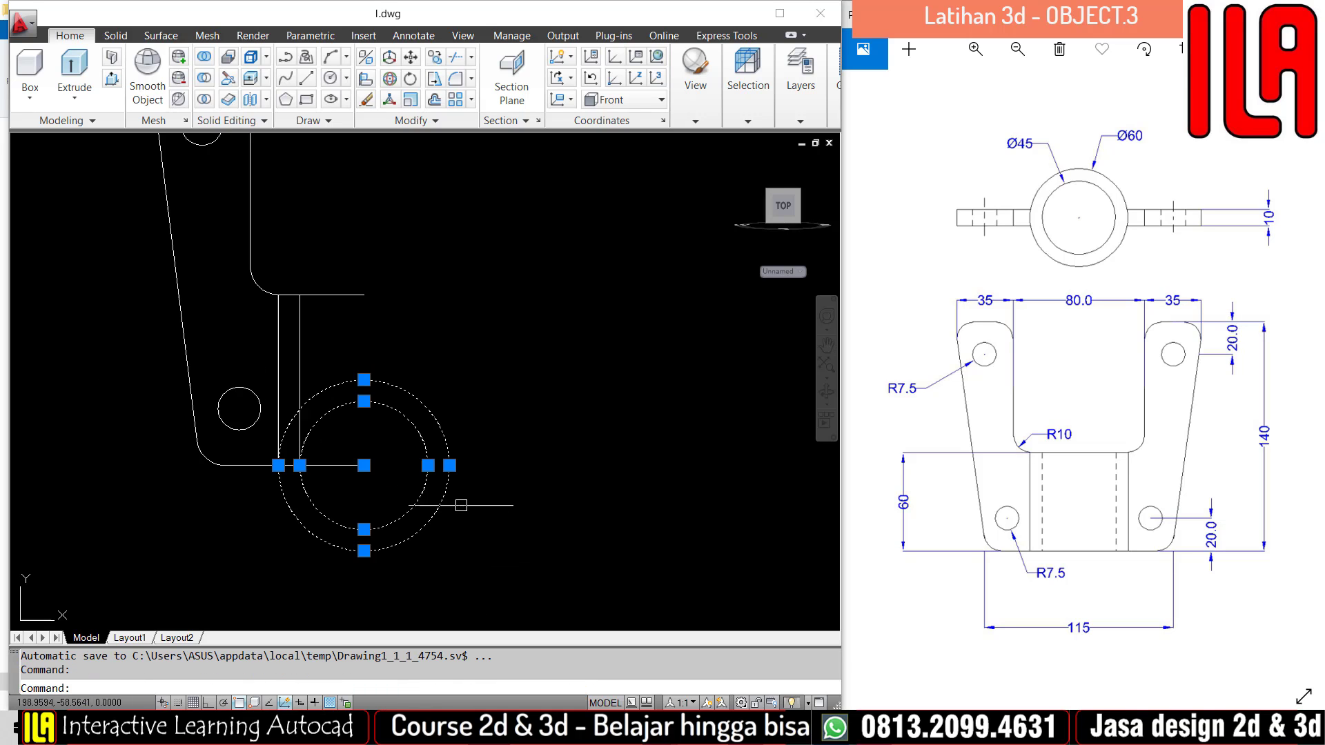
{"action": "key", "text": "Escape"}
{"action": "scroll", "coordinate": [369, 471], "scroll_direction": "down", "scroll_amount": 1}
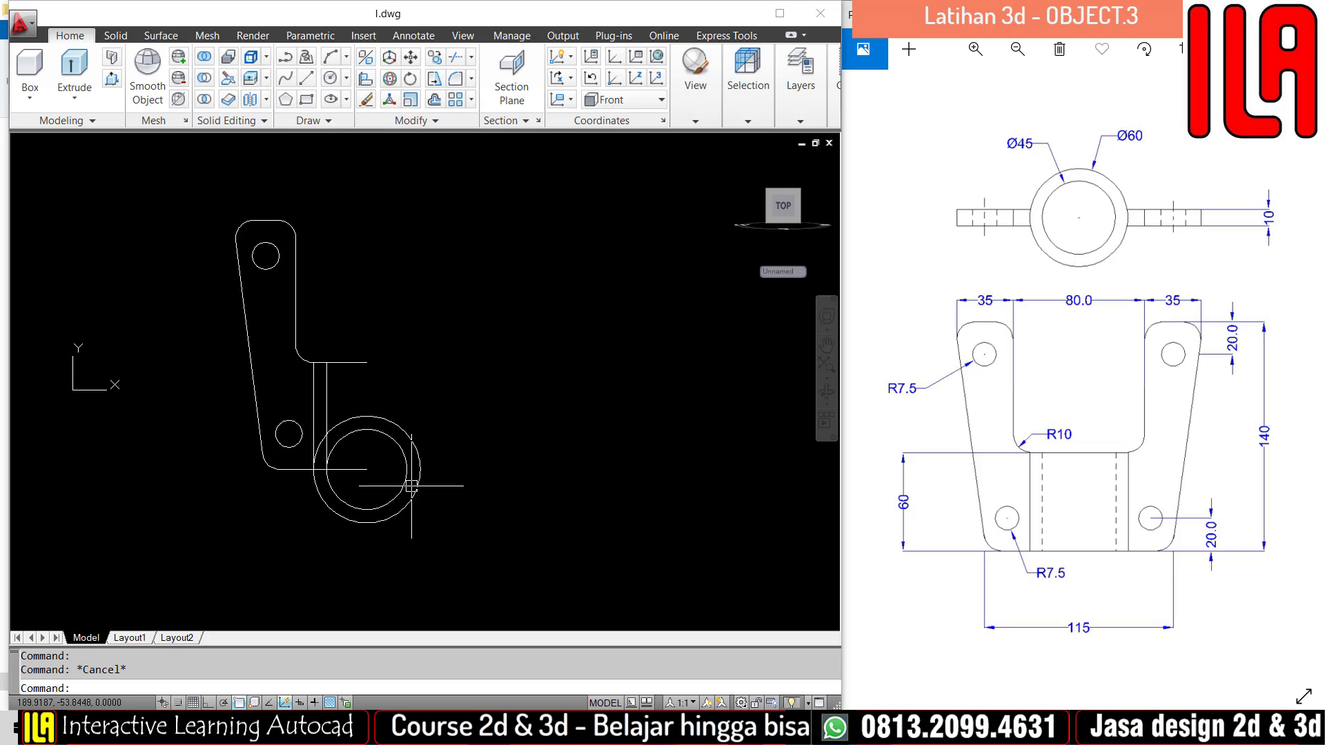
{"action": "scroll", "coordinate": [372, 414], "scroll_direction": "down", "scroll_amount": 1}
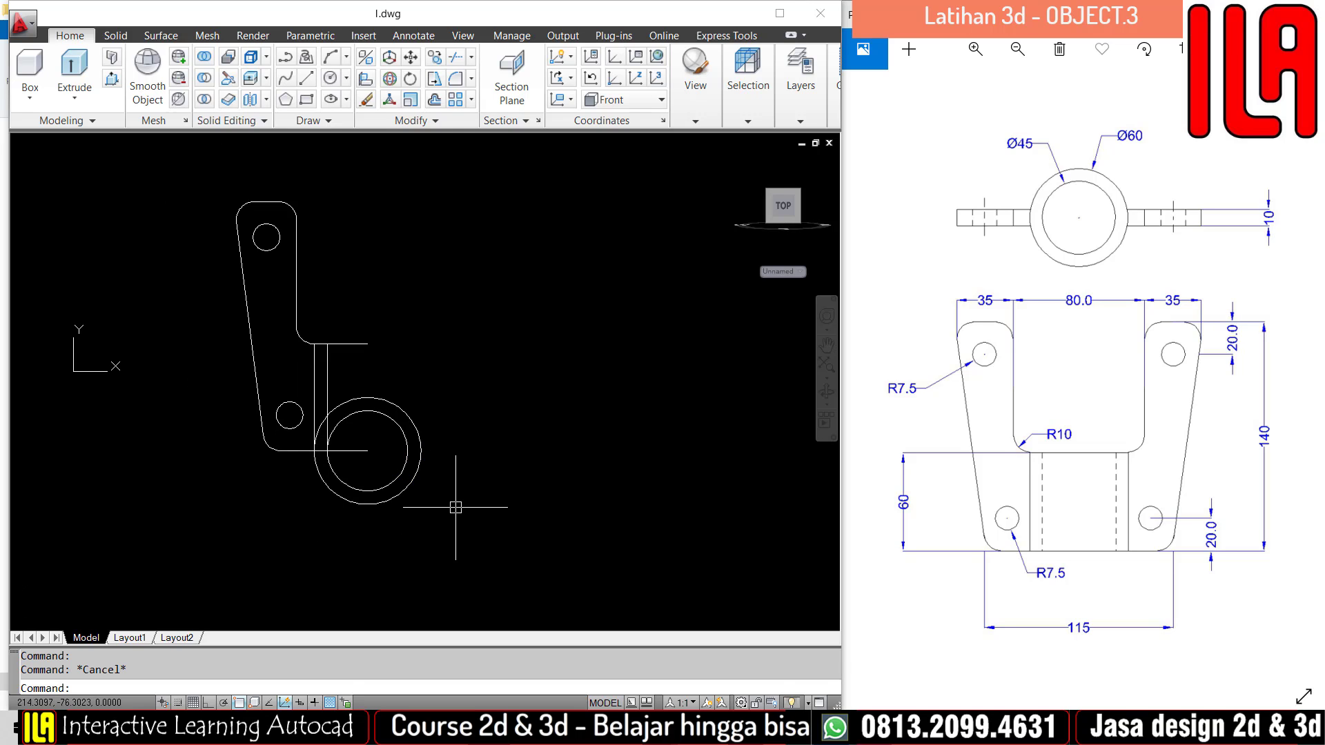
Switch the drawing to the southeast isometric view using the -VIEW command's SE option.
{"action": "type", "text": "-v"}
{"action": "key", "text": "Return"}
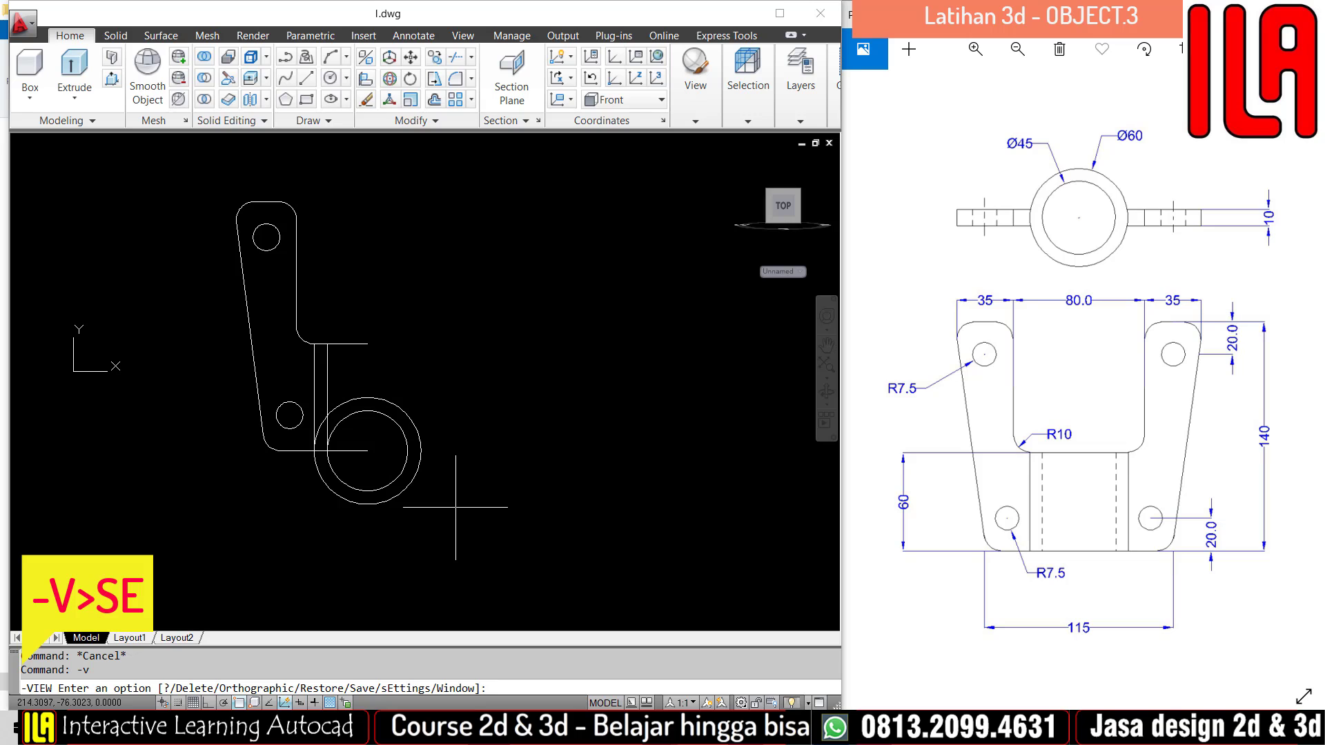
{"action": "type", "text": "se"}
{"action": "key", "text": "Return"}
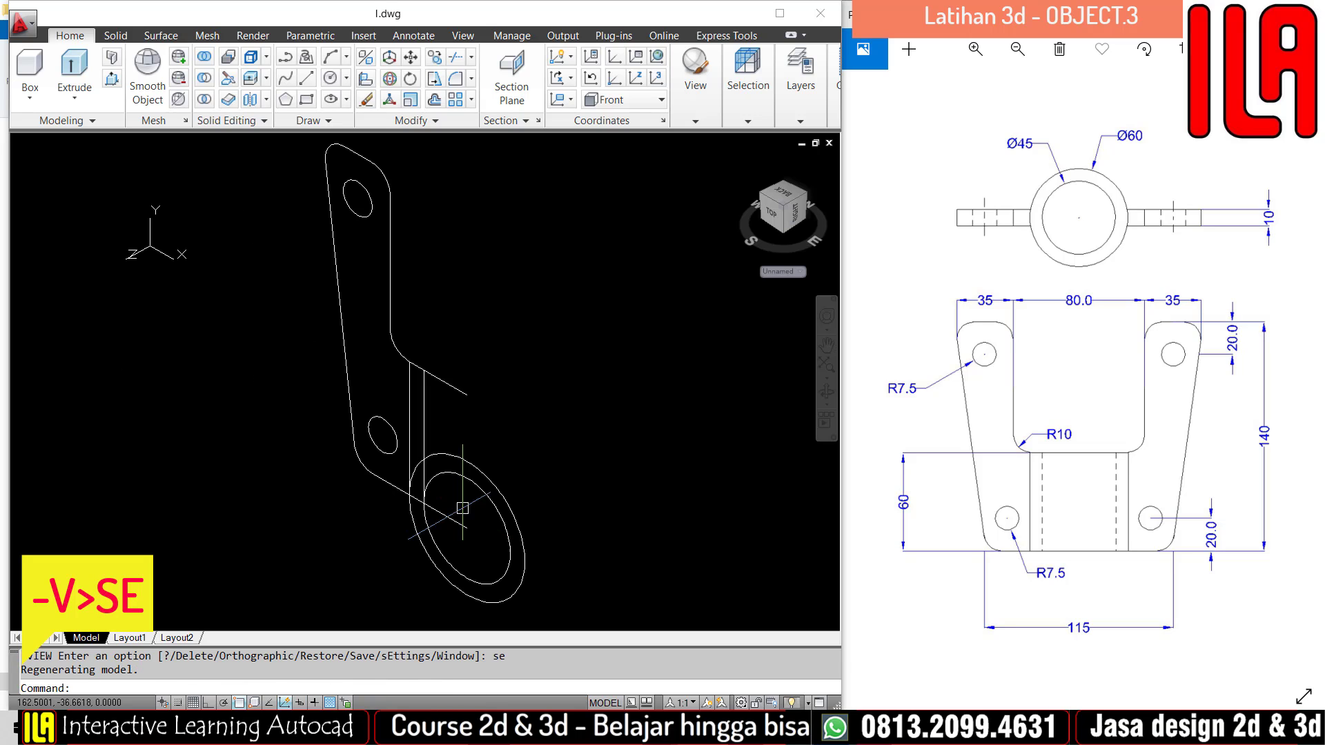
{"action": "scroll", "coordinate": [453, 476], "scroll_direction": "up", "scroll_amount": 1}
{"action": "middle_click_drag", "start_coordinate": [468, 475], "coordinate": [466, 513]}
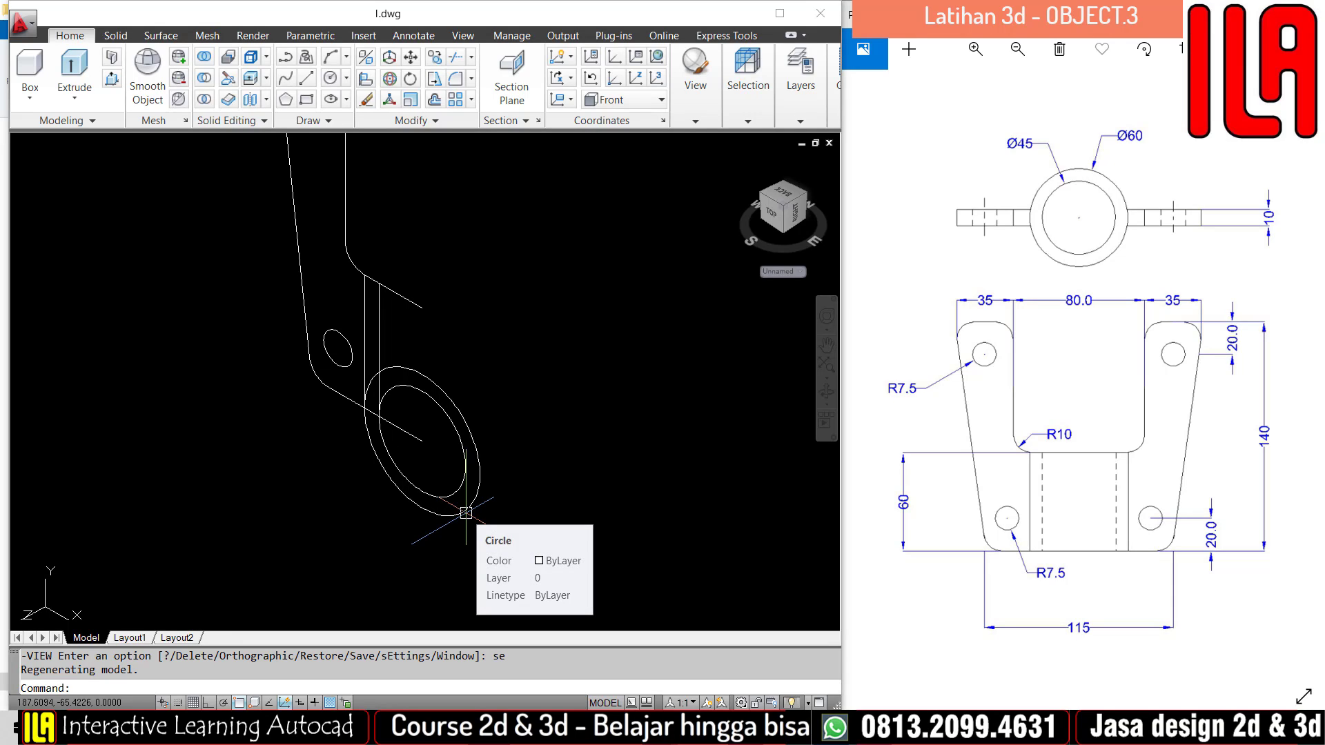
Rotate both cylinder circles 90 degrees in 3D about the X axis through their common center.
{"action": "type", "text": "DROTATE"}
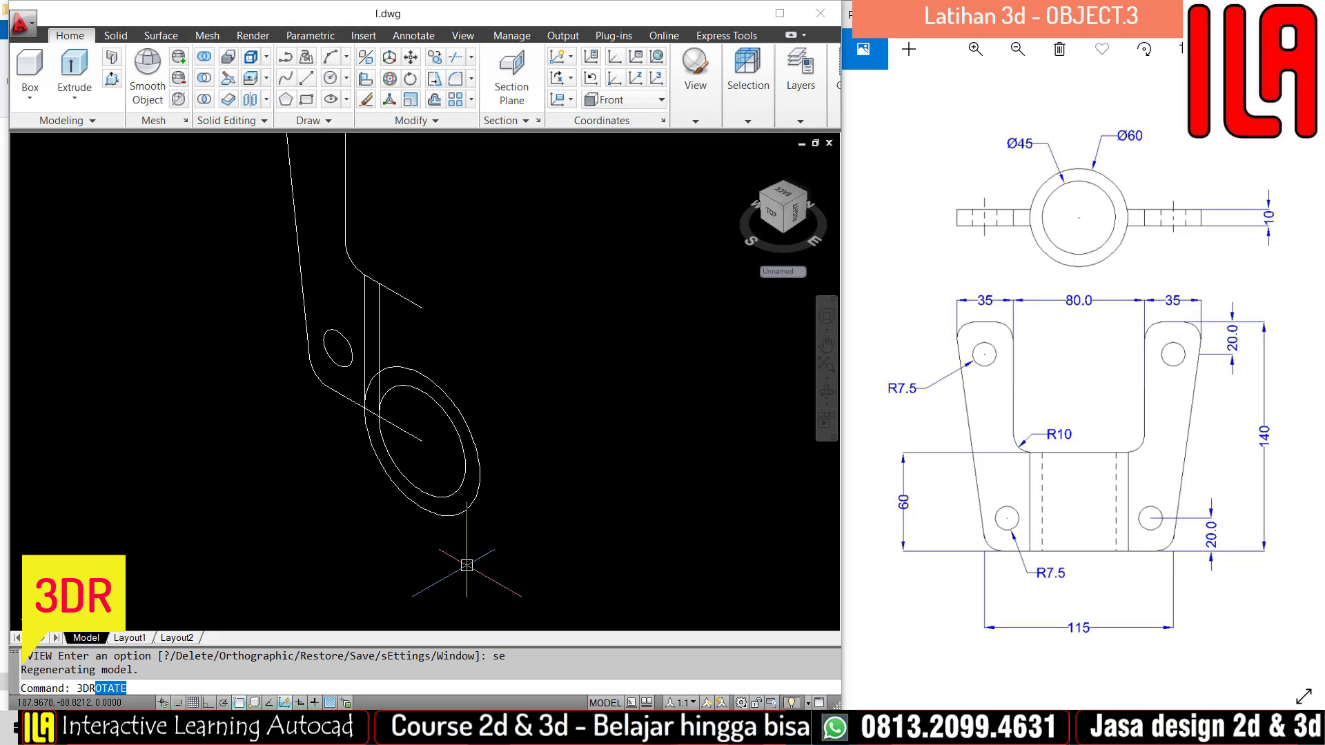
{"action": "key", "text": "Return"}
{"action": "left_click", "coordinate": [528, 516]}
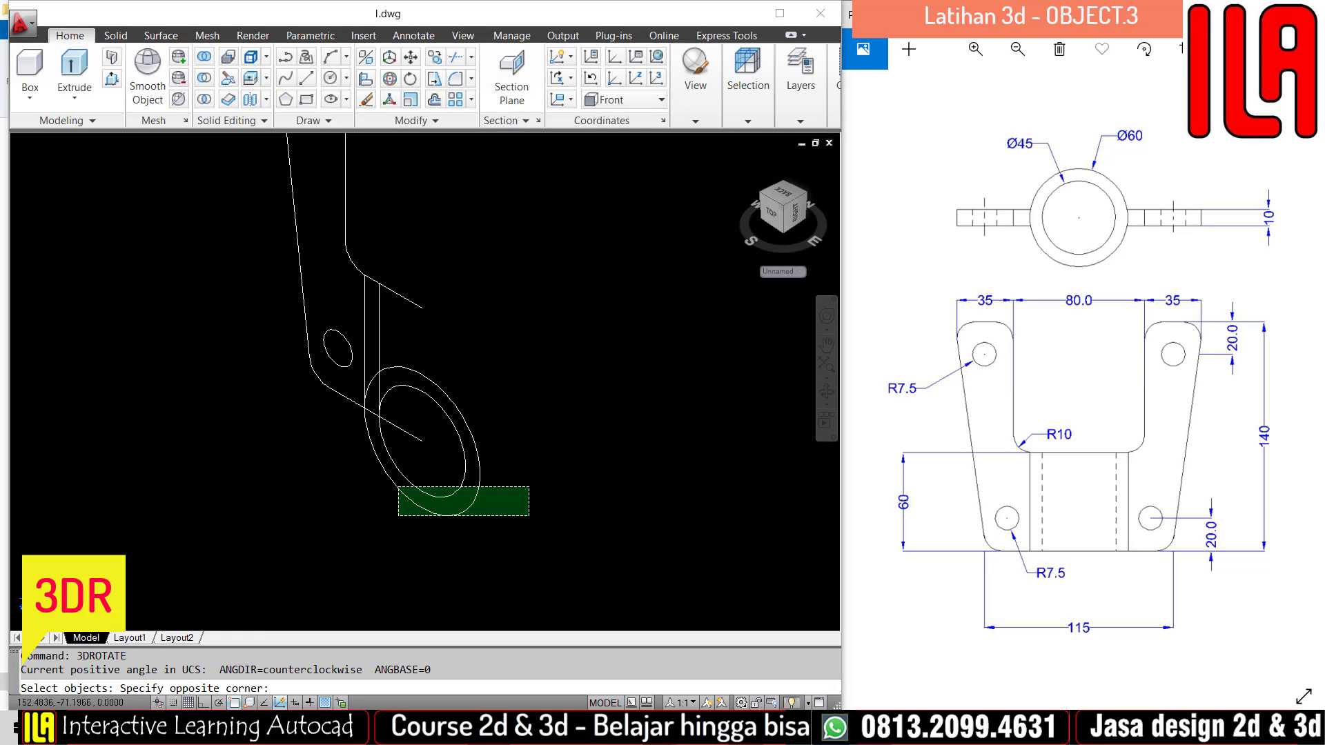
{"action": "left_click", "coordinate": [394, 482]}
{"action": "key", "text": "Return"}
{"action": "left_click", "coordinate": [421, 441]}
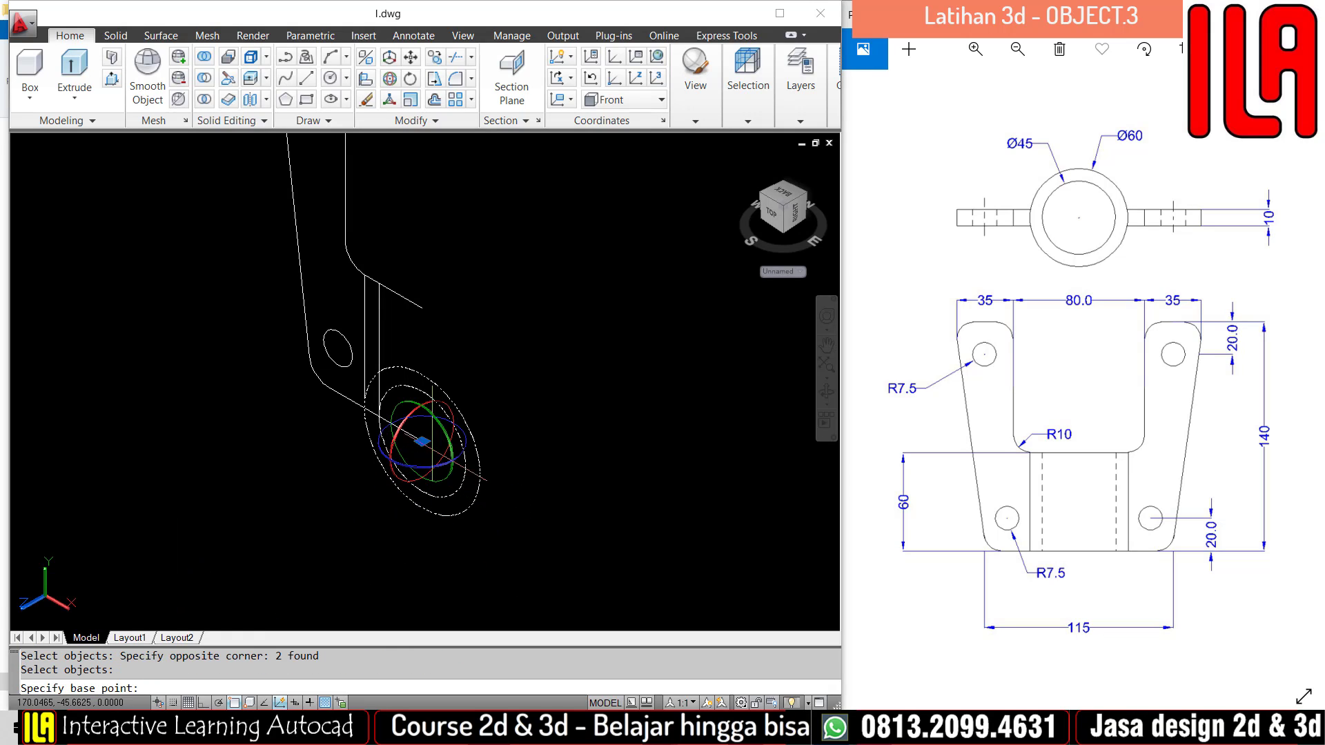
{"action": "left_click", "coordinate": [413, 420]}
{"action": "type", "text": "9"}
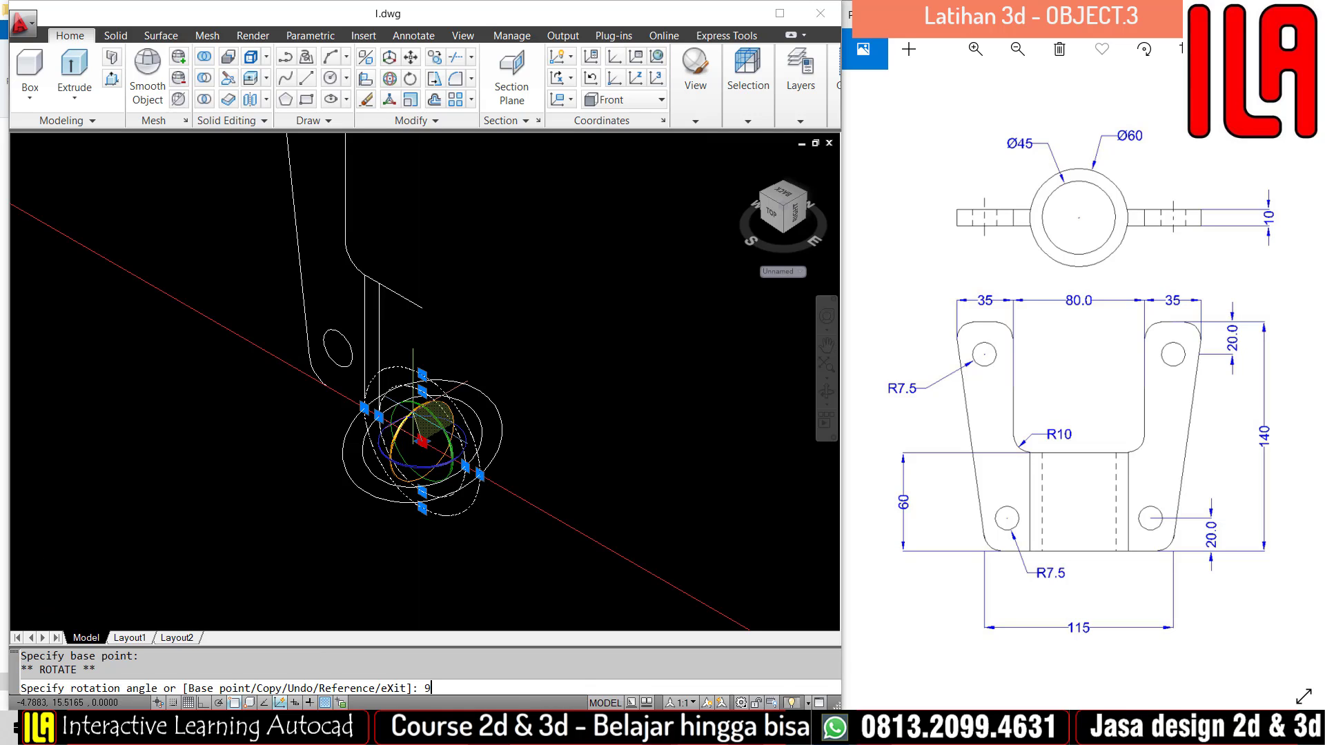
{"action": "type", "text": "0"}
{"action": "key", "text": "Return"}
{"action": "key", "text": "Escape"}
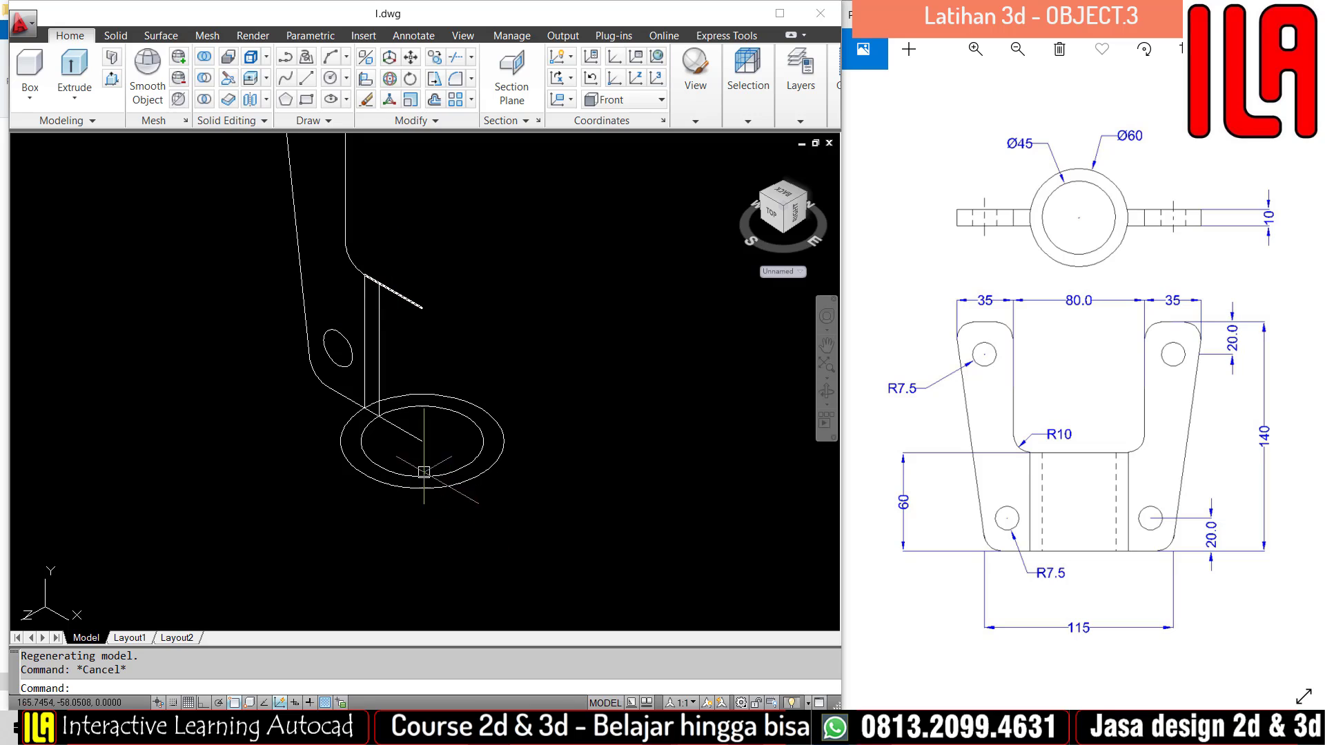
Erase the two vertical lines that mark the cylinder's outer and inner walls.
{"action": "scroll", "coordinate": [394, 277], "scroll_direction": "up", "scroll_amount": 5}
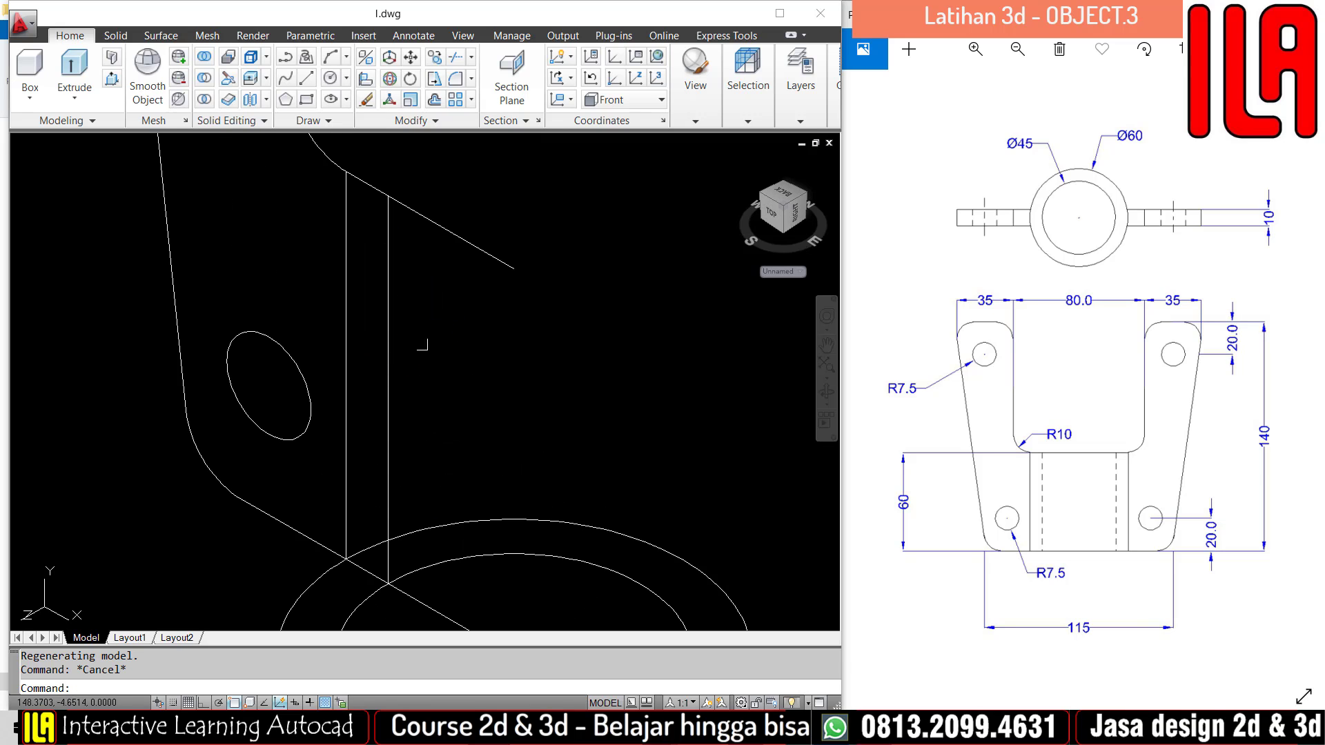
{"action": "left_click_drag", "start_coordinate": [422, 346], "coordinate": [320, 304]}
{"action": "scroll", "coordinate": [392, 324], "scroll_direction": "down", "scroll_amount": 2}
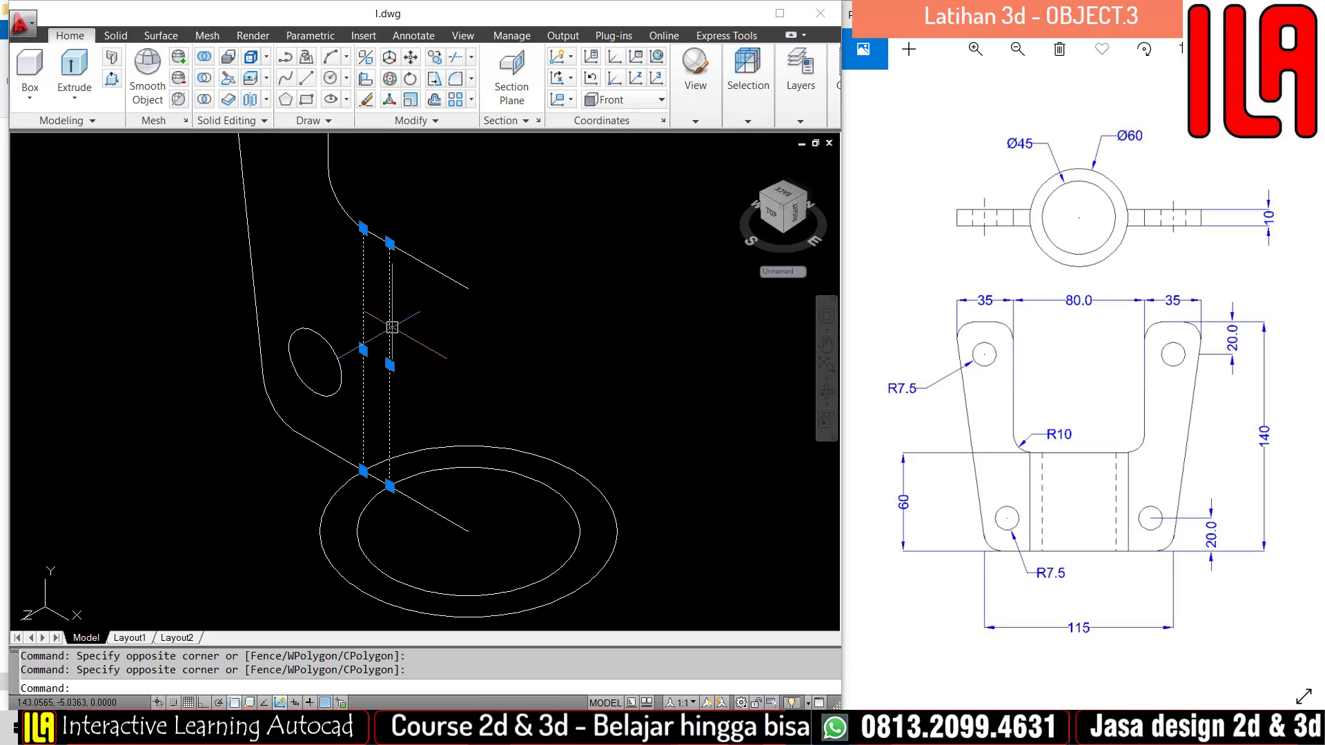
{"action": "type", "text": "e"}
{"action": "key", "text": "Return"}
{"action": "key", "text": "Escape"}
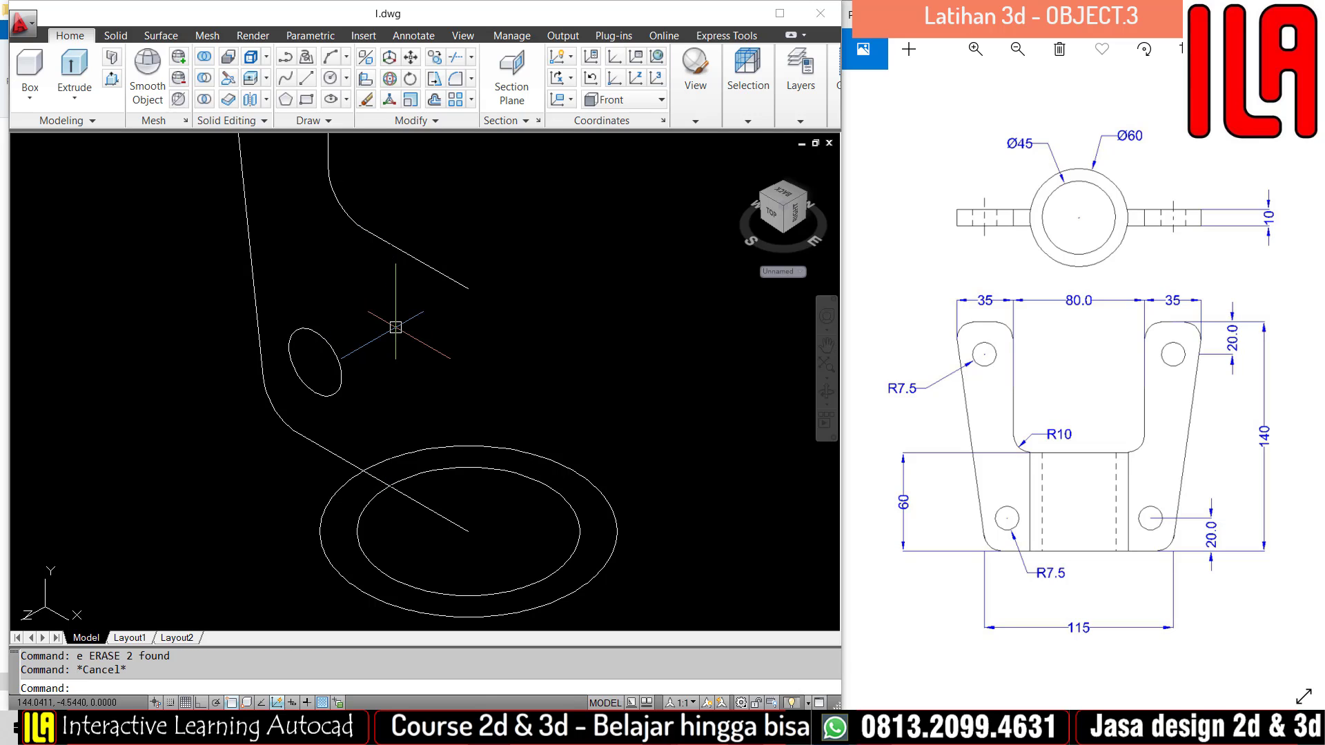
With Ortho on, draw a vertical line from the circles' center up to the free end of the upper horizontal line.
{"action": "scroll", "coordinate": [403, 329], "scroll_direction": "down", "scroll_amount": 2}
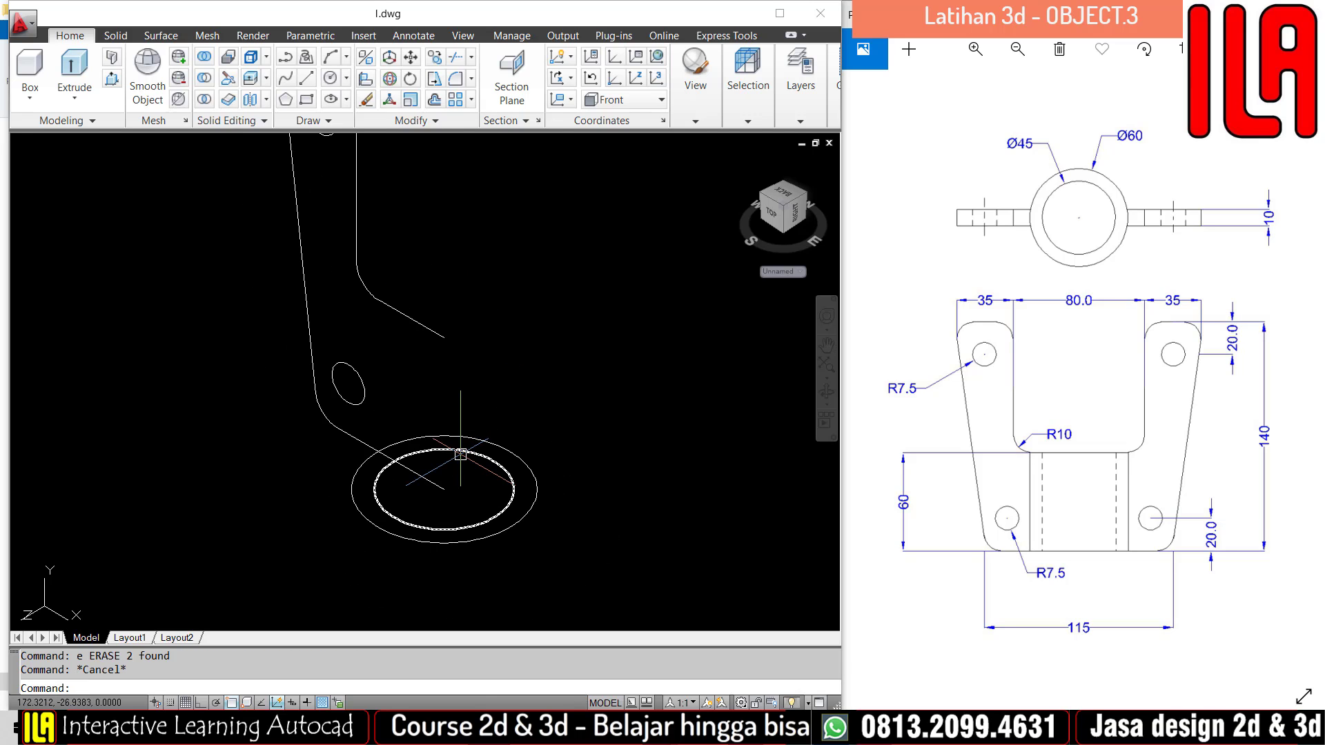
{"action": "type", "text": "l"}
{"action": "key", "text": "Return"}
{"action": "left_click", "coordinate": [444, 490]}
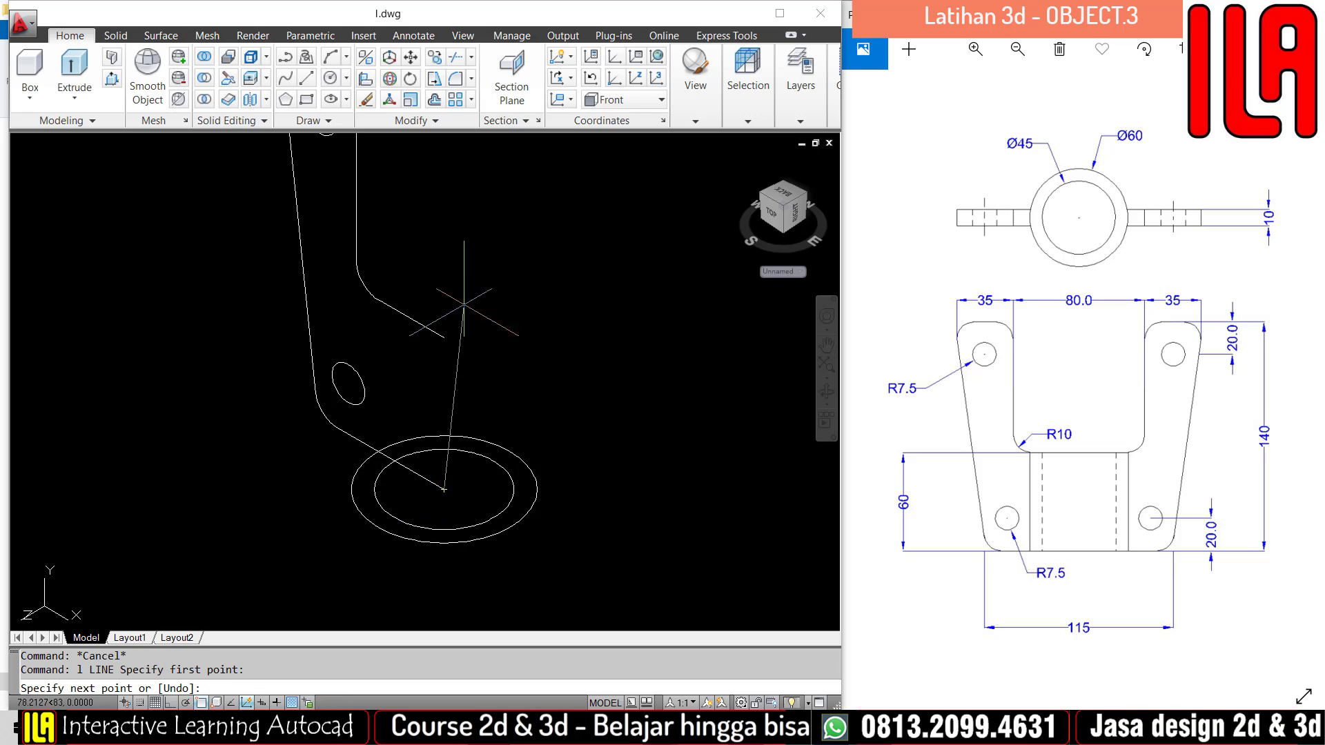
{"action": "key", "text": "F8"}
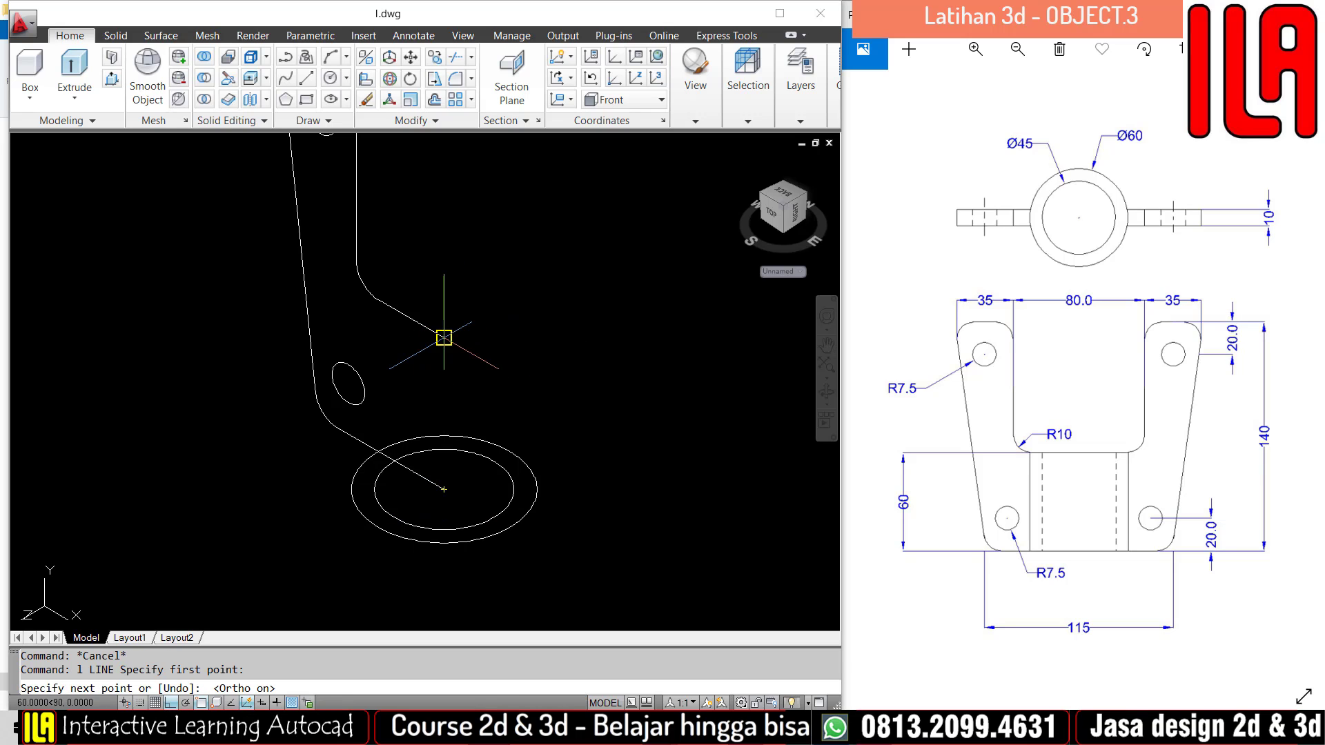
{"action": "left_click", "coordinate": [444, 338]}
{"action": "scroll", "coordinate": [459, 351], "scroll_direction": "down", "scroll_amount": 2}
{"action": "key", "text": "Escape"}
{"action": "key", "text": "Escape"}
{"action": "middle_click_drag", "start_coordinate": [494, 369], "coordinate": [491, 412]}
{"action": "left_click", "coordinate": [491, 406]}
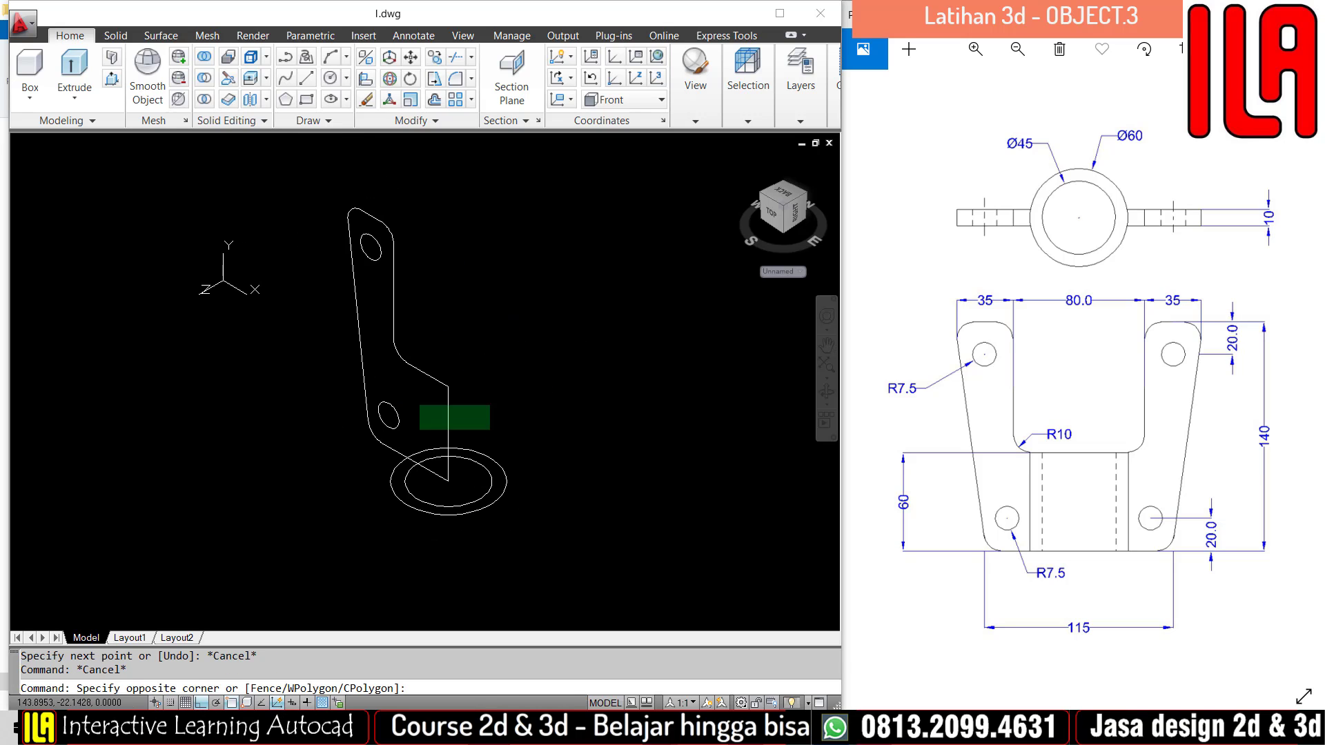
{"action": "left_click", "coordinate": [419, 428]}
{"action": "key", "text": "Escape"}
{"action": "scroll", "coordinate": [450, 365], "scroll_direction": "up", "scroll_amount": 3}
{"action": "left_click", "coordinate": [465, 343]}
{"action": "left_click", "coordinate": [420, 414]}
{"action": "scroll", "coordinate": [449, 409], "scroll_direction": "down", "scroll_amount": 4}
{"action": "key", "text": "Escape"}
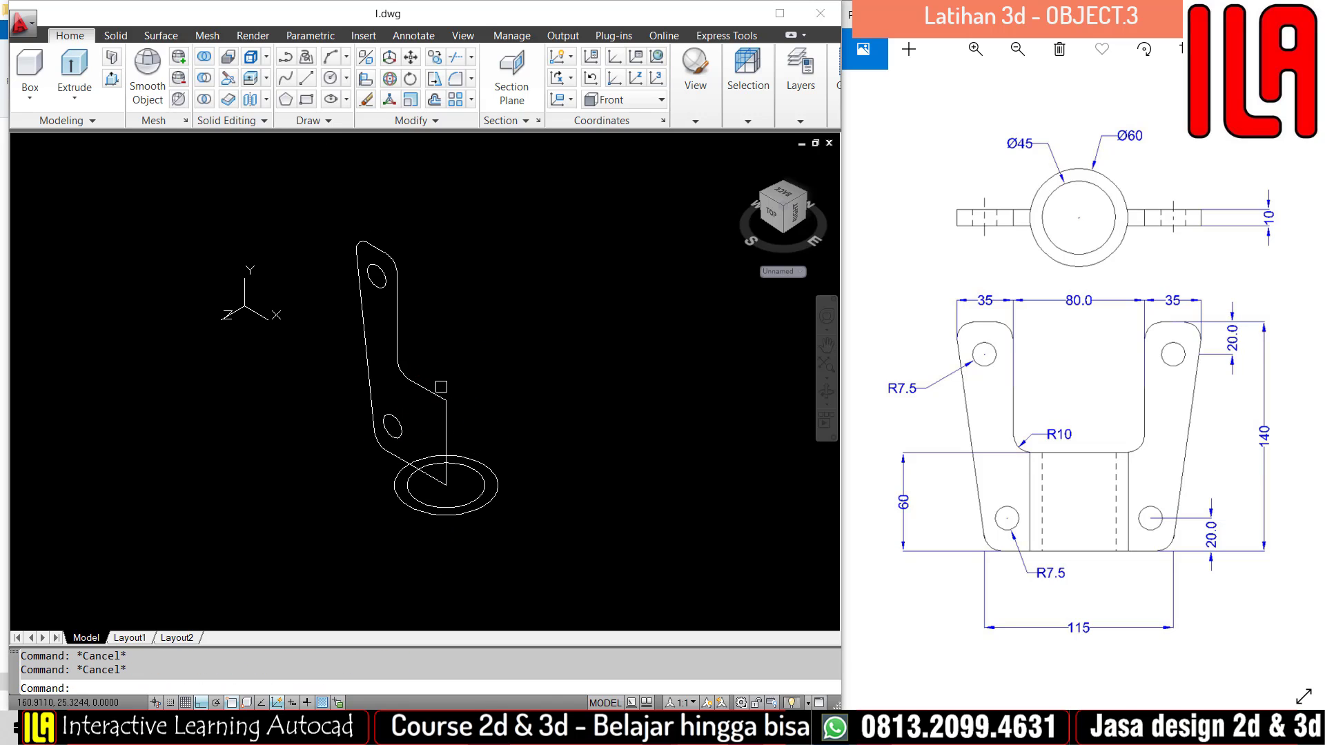
Join all the lines and arcs of the bracket's half profile into one closed outline.
{"action": "type", "text": "j"}
{"action": "key", "text": "Return"}
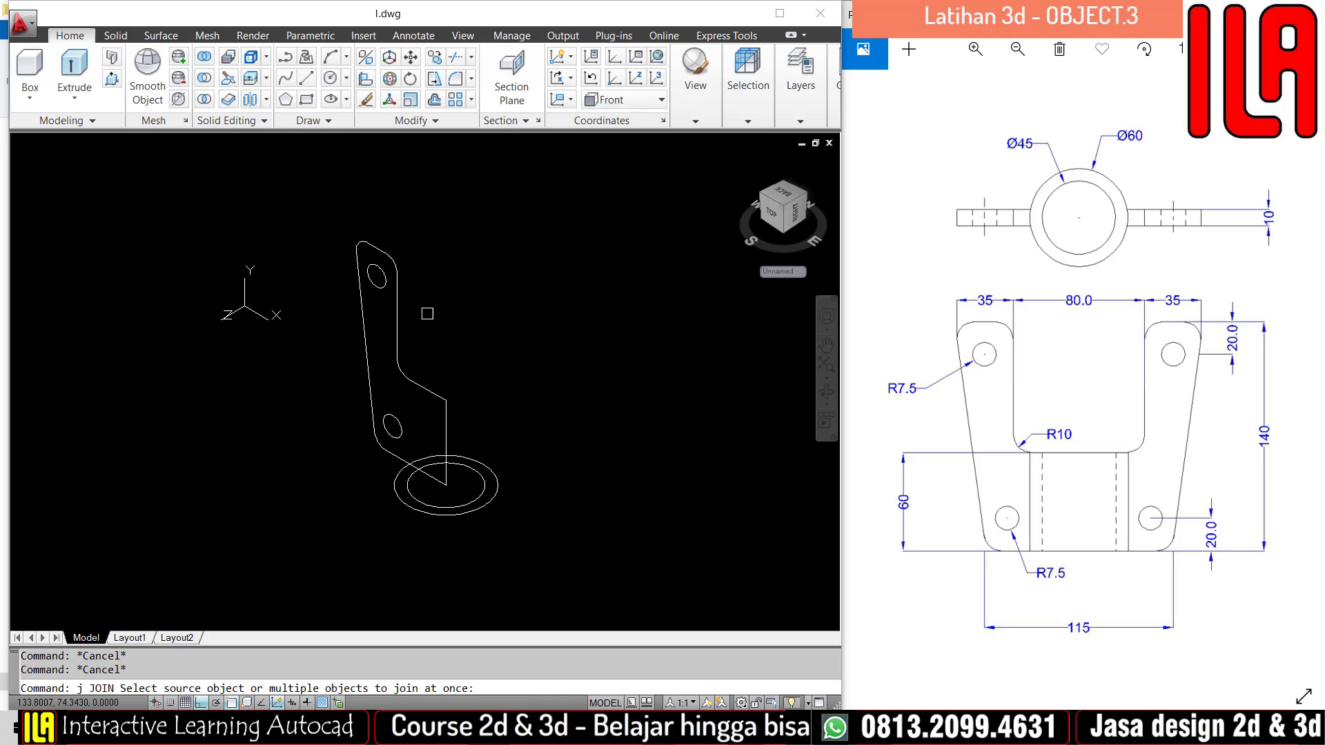
{"action": "left_click", "coordinate": [318, 215]}
{"action": "left_click", "coordinate": [466, 501]}
{"action": "key", "text": "Return"}
{"action": "key", "text": "Escape"}
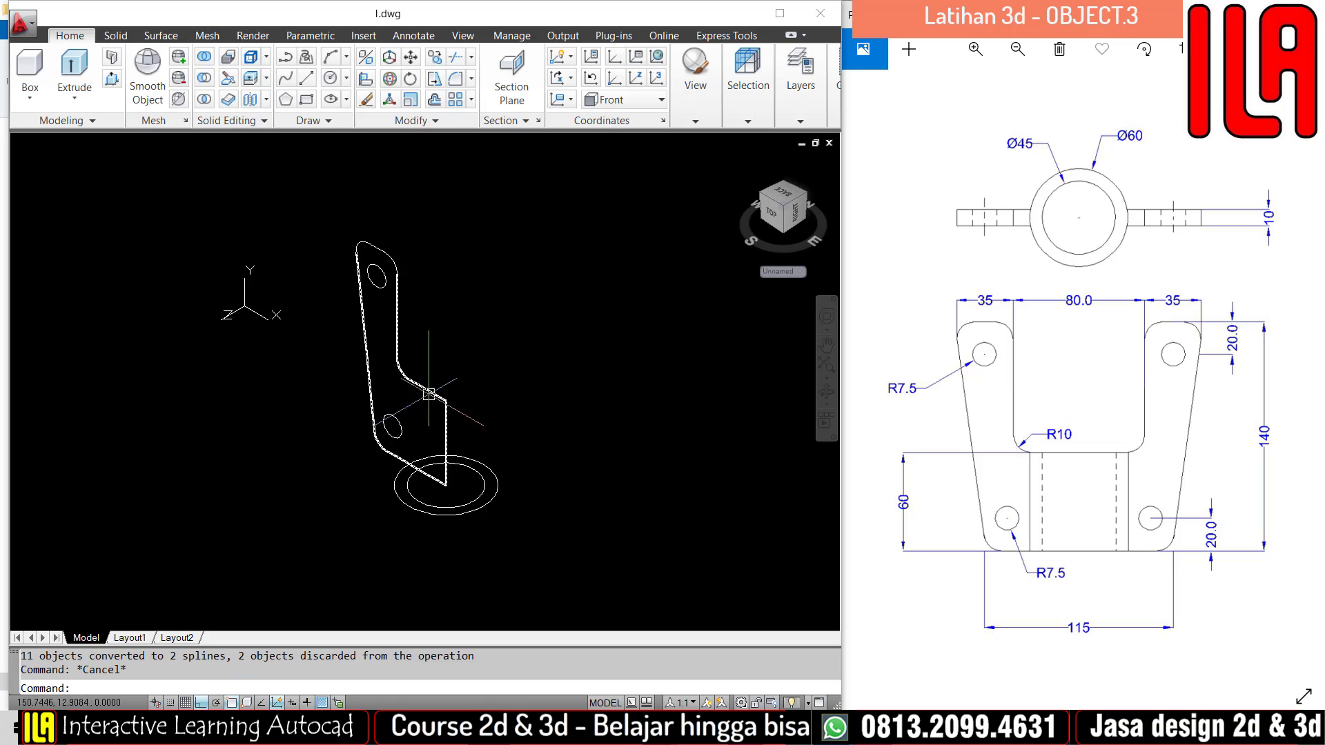
Join the bracket profile's separate rounded upper end with the rest of the outline into a single closed curve.
{"action": "left_click", "coordinate": [429, 394]}
{"action": "key", "text": "Escape"}
{"action": "scroll", "coordinate": [377, 253], "scroll_direction": "up", "scroll_amount": 3}
{"action": "key", "text": "Escape"}
{"action": "type", "text": "j"}
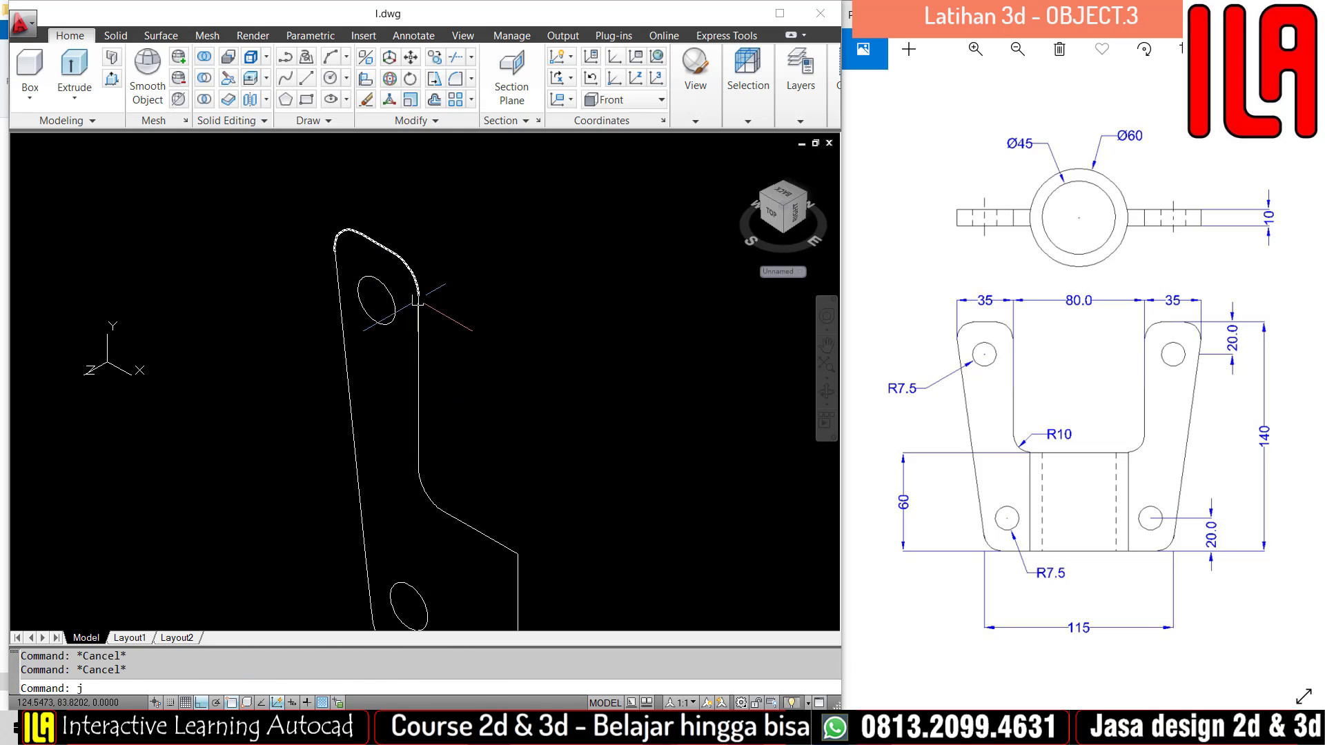
{"action": "key", "text": "Return"}
{"action": "left_click", "coordinate": [437, 283]}
{"action": "left_click", "coordinate": [375, 292]}
{"action": "left_click", "coordinate": [368, 372]}
{"action": "left_click", "coordinate": [334, 385]}
{"action": "left_click", "coordinate": [458, 398]}
{"action": "left_click", "coordinate": [409, 419]}
{"action": "key", "text": "Return"}
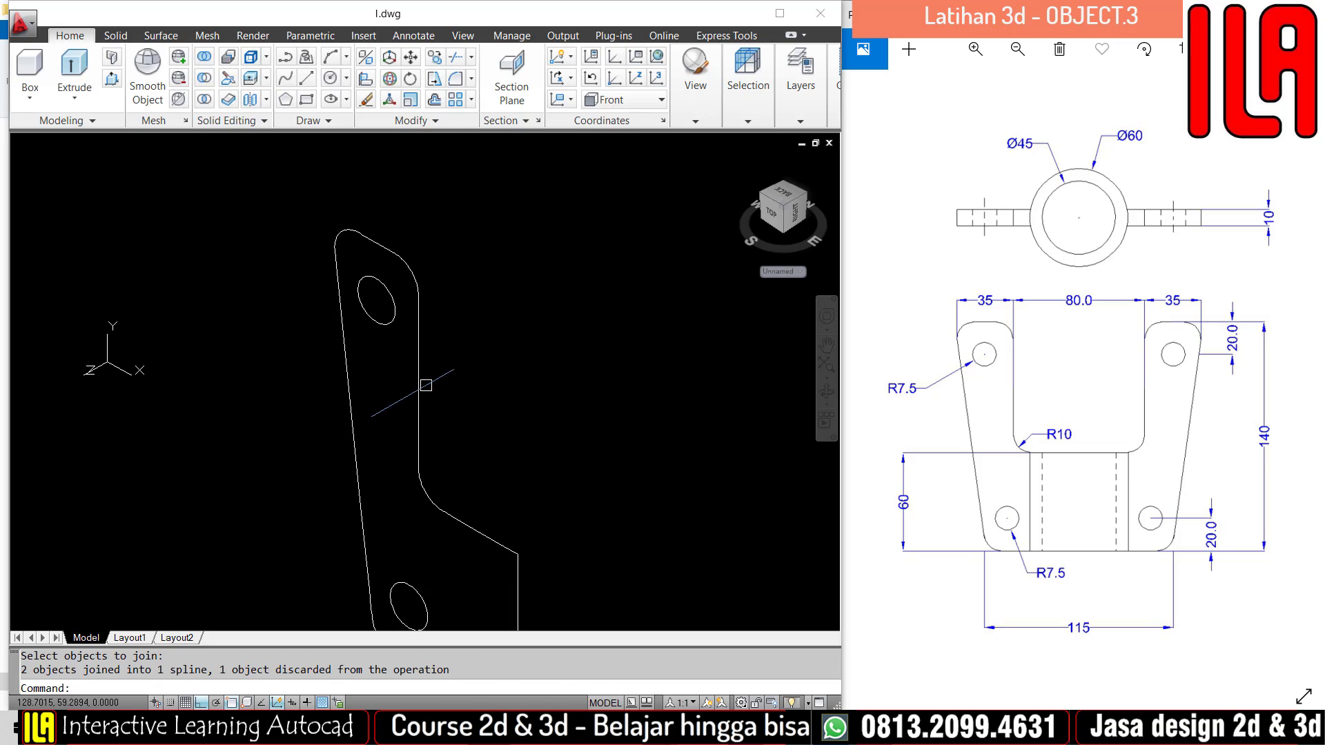
{"action": "key", "text": "Escape"}
{"action": "left_click", "coordinate": [418, 382]}
{"action": "scroll", "coordinate": [415, 376], "scroll_direction": "down", "scroll_amount": 4}
{"action": "key", "text": "Escape"}
{"action": "scroll", "coordinate": [407, 358], "scroll_direction": "up", "scroll_amount": 2}
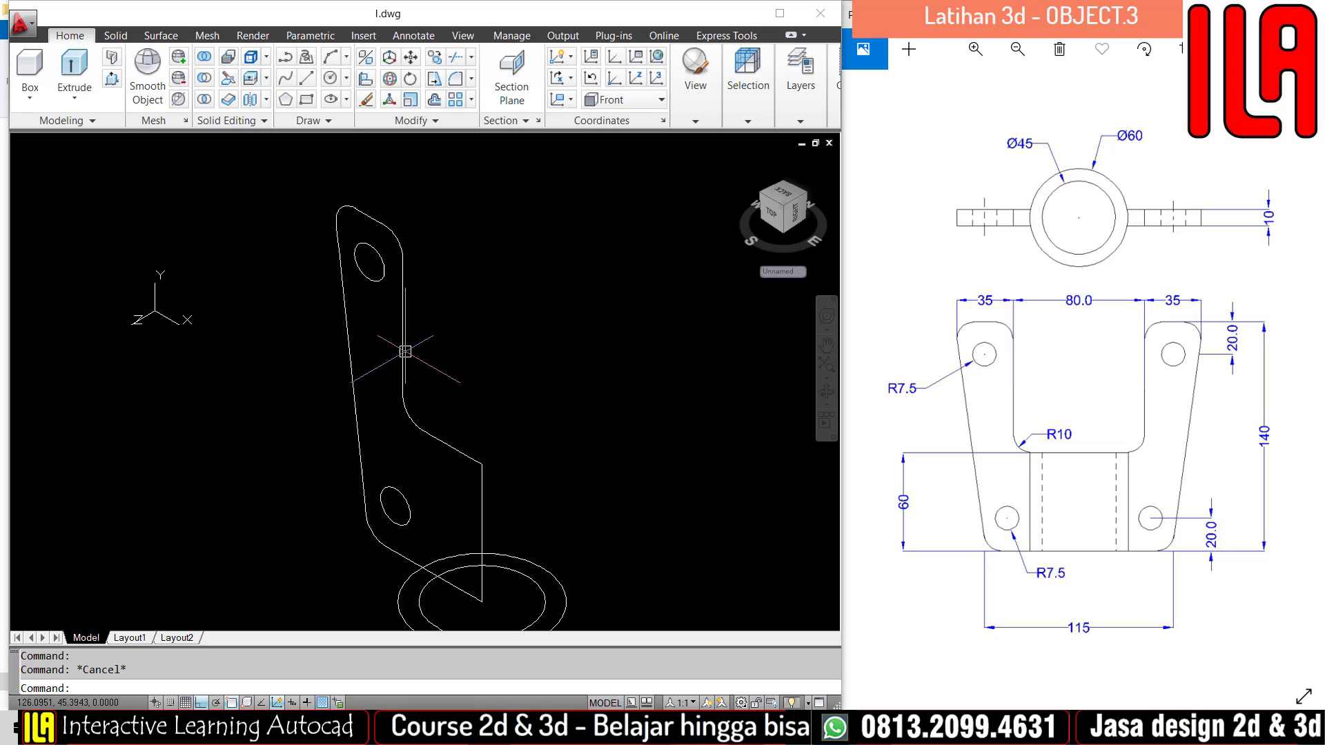
{"action": "scroll", "coordinate": [437, 383], "scroll_direction": "down", "scroll_amount": 2}
{"action": "middle_click_drag", "start_coordinate": [440, 394], "coordinate": [402, 347]}
{"action": "scroll", "coordinate": [442, 452], "scroll_direction": "up", "scroll_amount": 4}
{"action": "left_click", "coordinate": [535, 577]}
{"action": "left_click", "coordinate": [449, 514]}
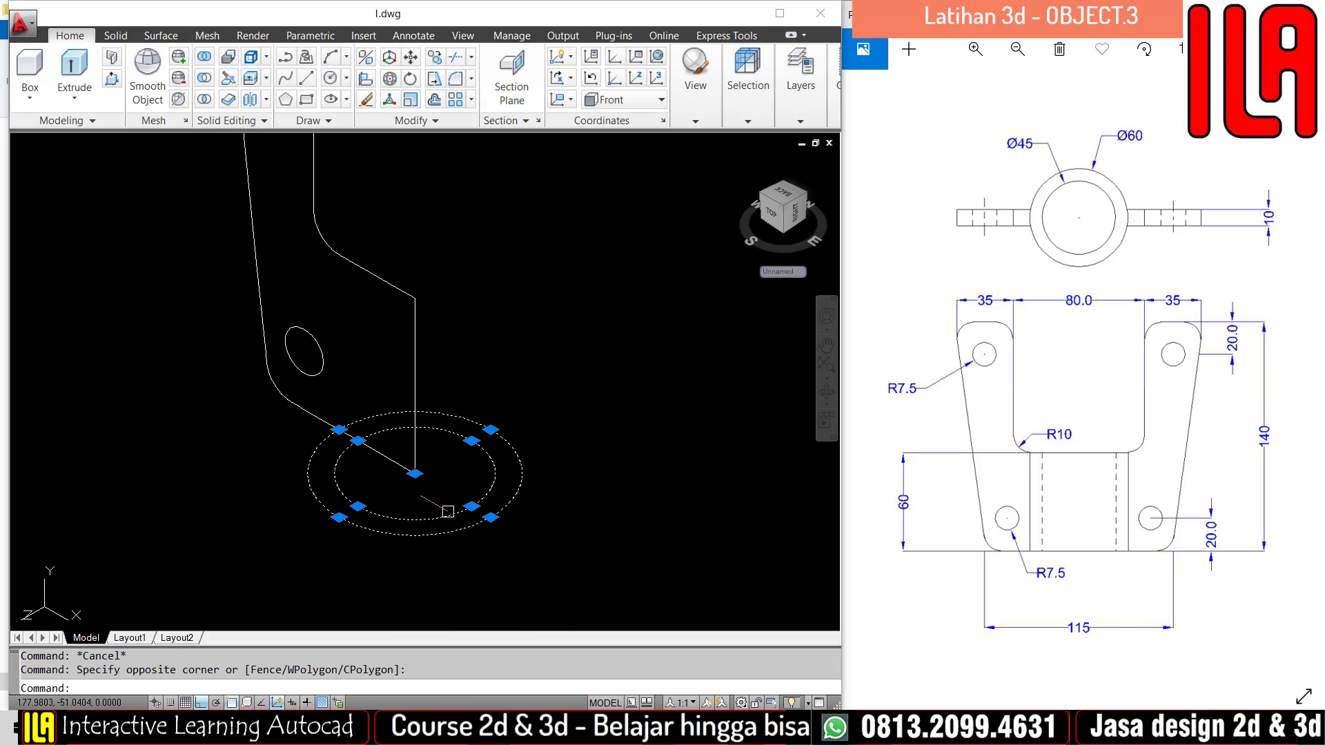
{"action": "middle_click_drag", "start_coordinate": [458, 510], "coordinate": [451, 556]}
{"action": "right_click", "coordinate": [451, 556]}
{"action": "key", "text": "Escape"}
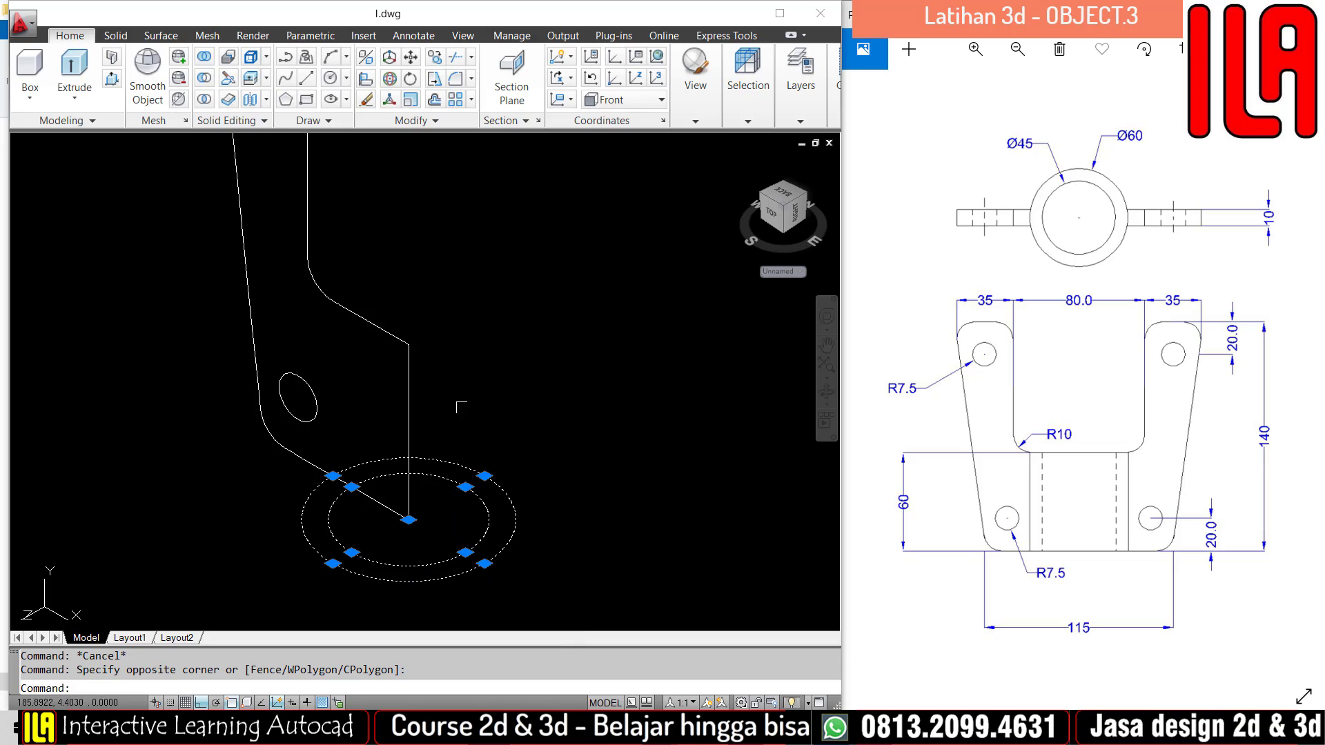
{"action": "key", "text": "Escape"}
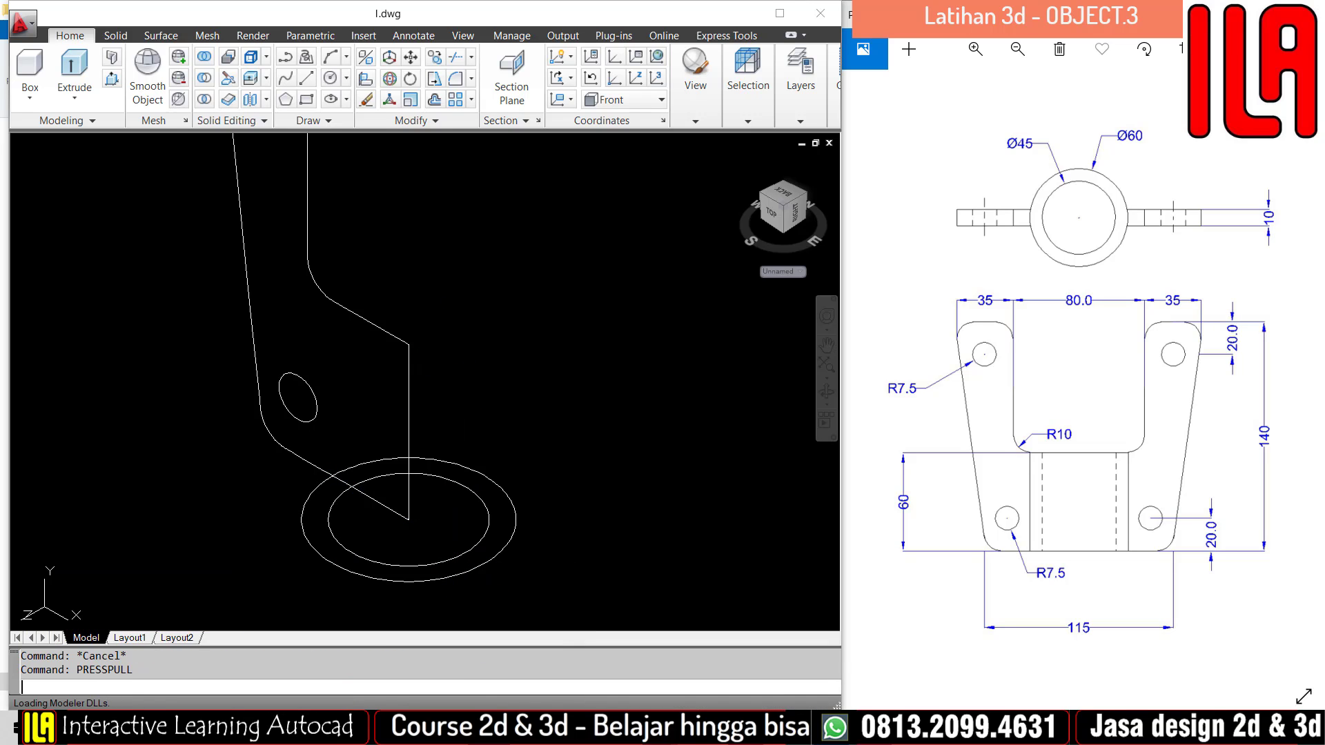
{"action": "key", "text": "Return"}
{"action": "scroll", "coordinate": [501, 535], "scroll_direction": "down", "scroll_amount": 7}
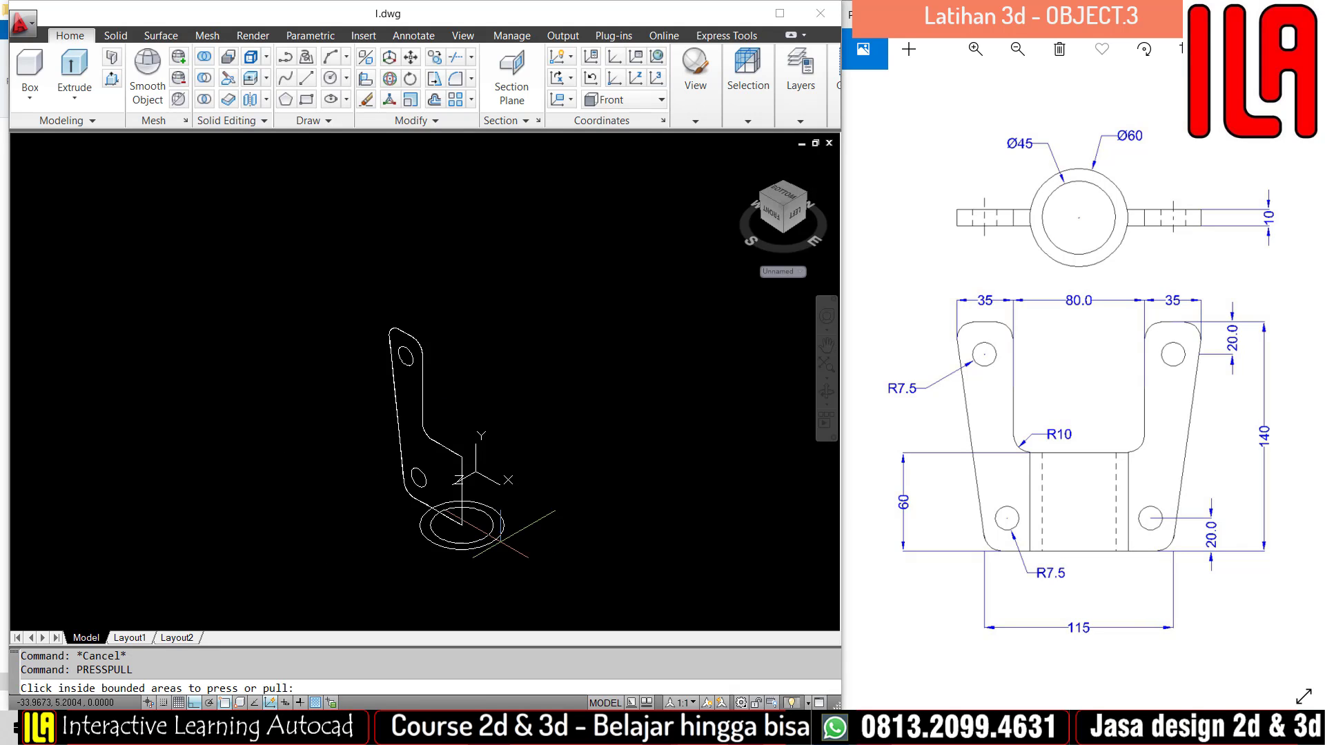
{"action": "scroll", "coordinate": [506, 544], "scroll_direction": "up", "scroll_amount": 8}
{"action": "key", "text": "Escape"}
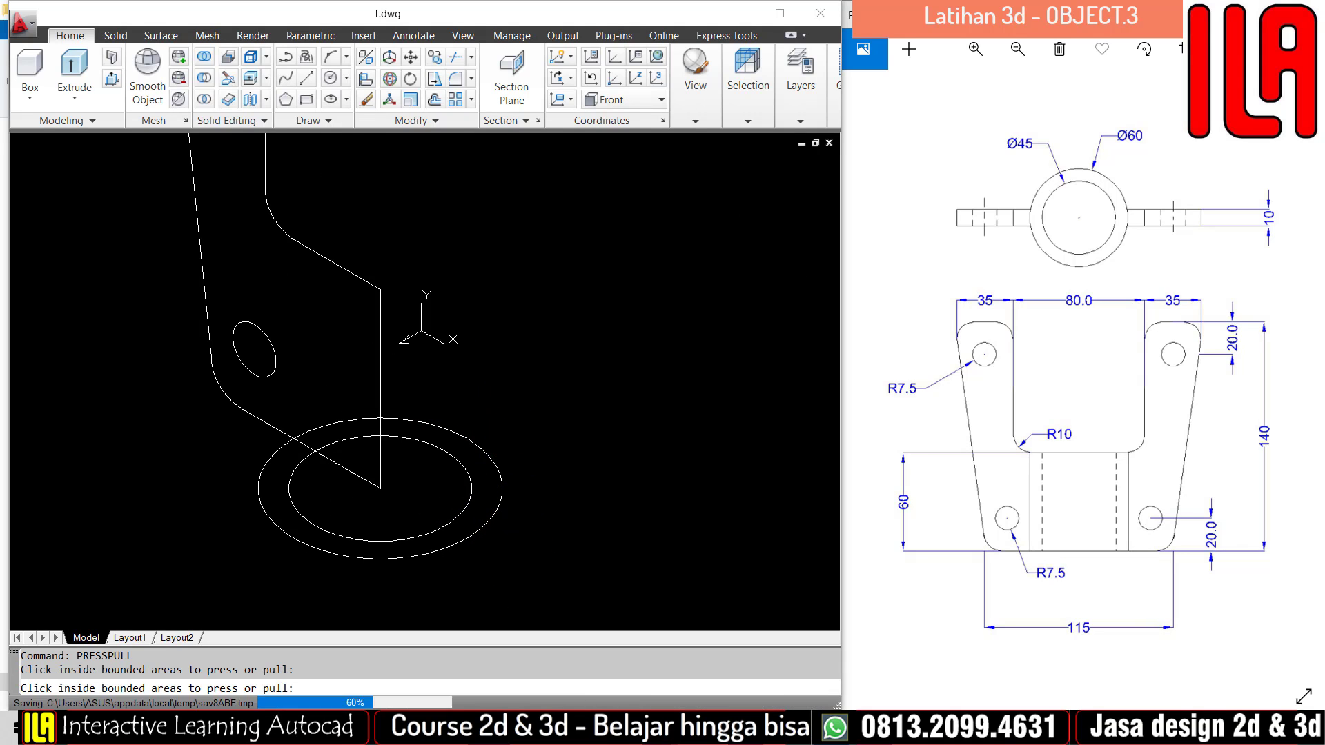
{"action": "mouse_move", "coordinate": [185, 143]}
{"action": "middle_mouse_down"}
{"action": "mouse_move", "coordinate": [260, 200]}
{"action": "mouse_move", "coordinate": [248, 202]}
{"action": "middle_mouse_up"}
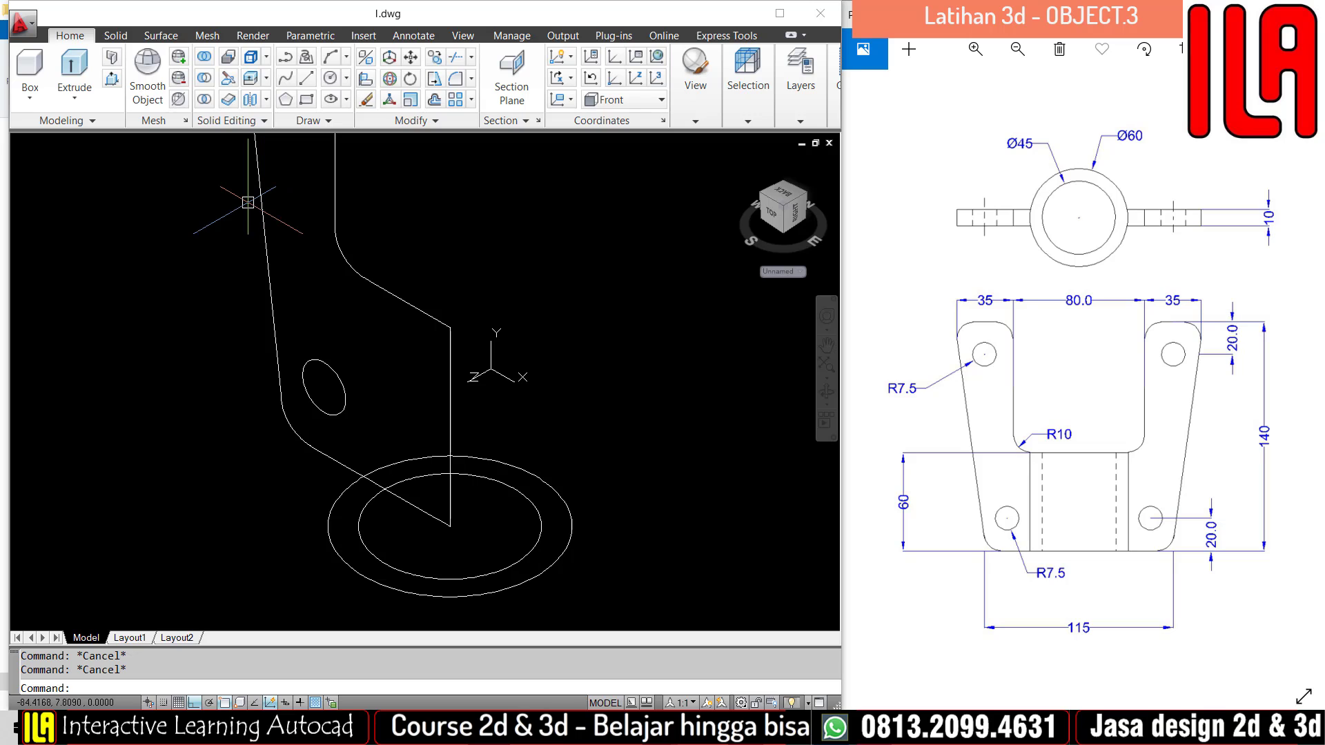
Press-pull the ring area between the two cylinder circles by 60 to form the tube.
{"action": "key", "text": "Return"}
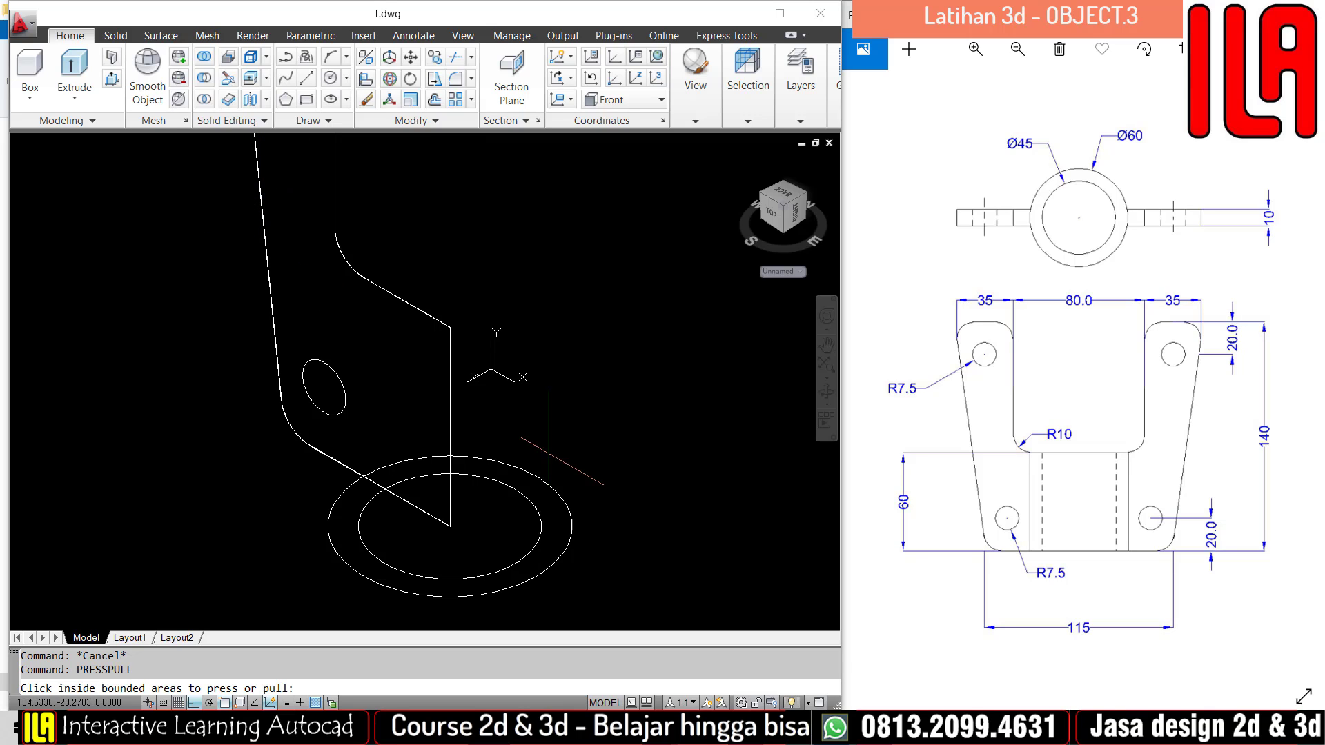
{"action": "scroll", "coordinate": [574, 508], "scroll_direction": "down", "scroll_amount": 4}
{"action": "left_click", "coordinate": [553, 534]}
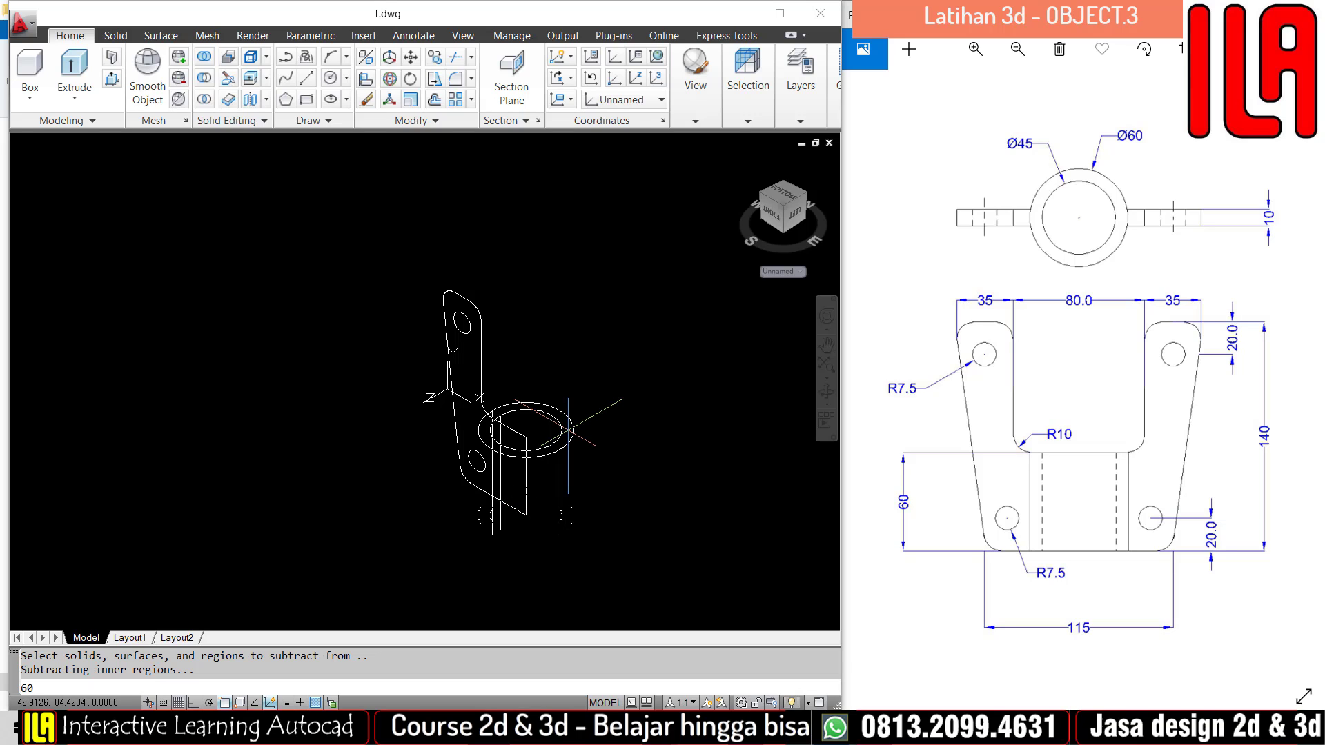
{"action": "key", "text": "Return"}
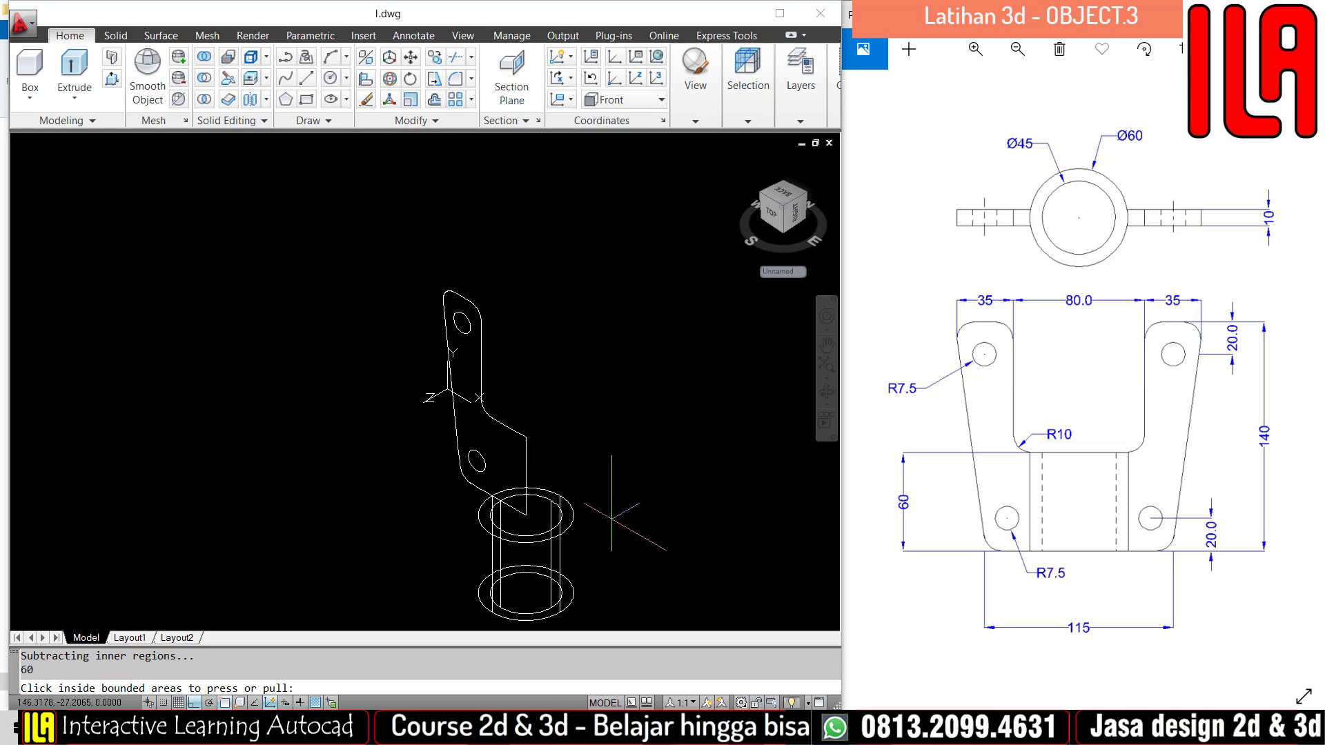
{"action": "middle_click_drag", "start_coordinate": [615, 517], "coordinate": [545, 435], "text": "shift"}
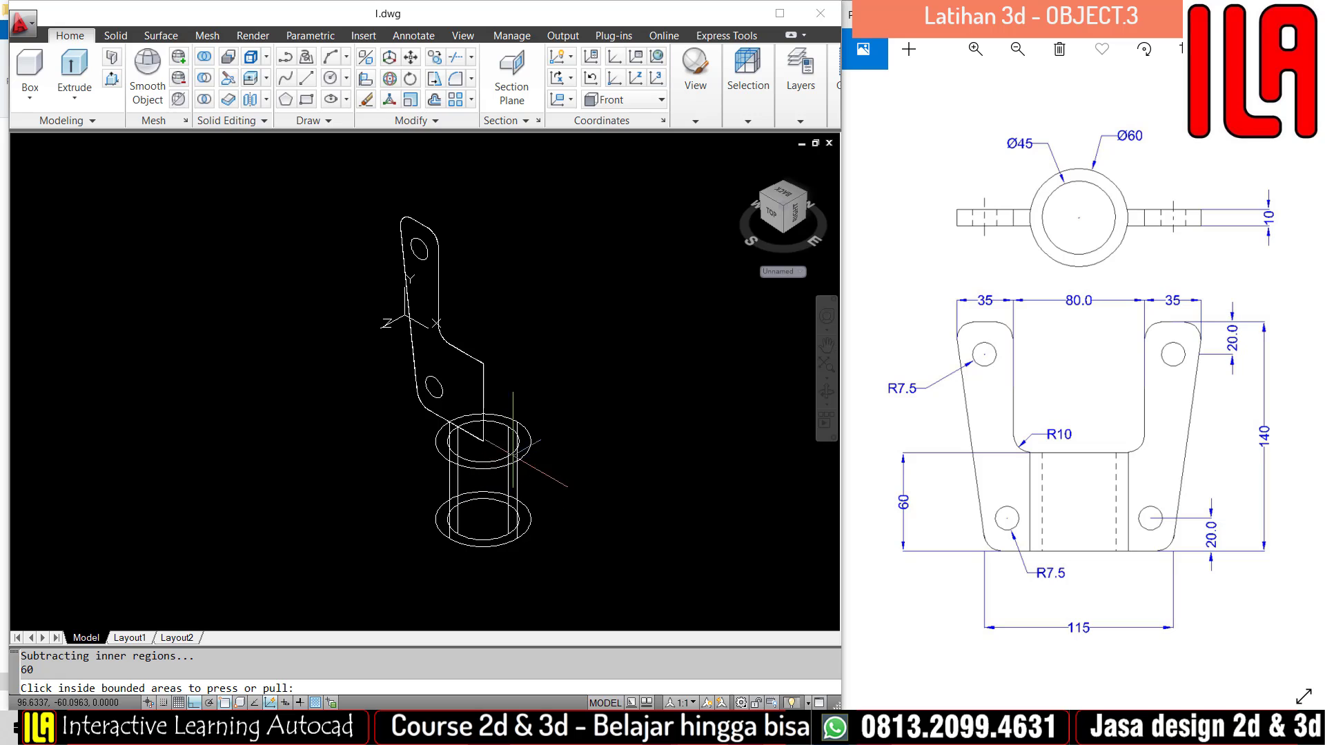
{"action": "left_click", "coordinate": [493, 497]}
{"action": "key", "text": "Return"}
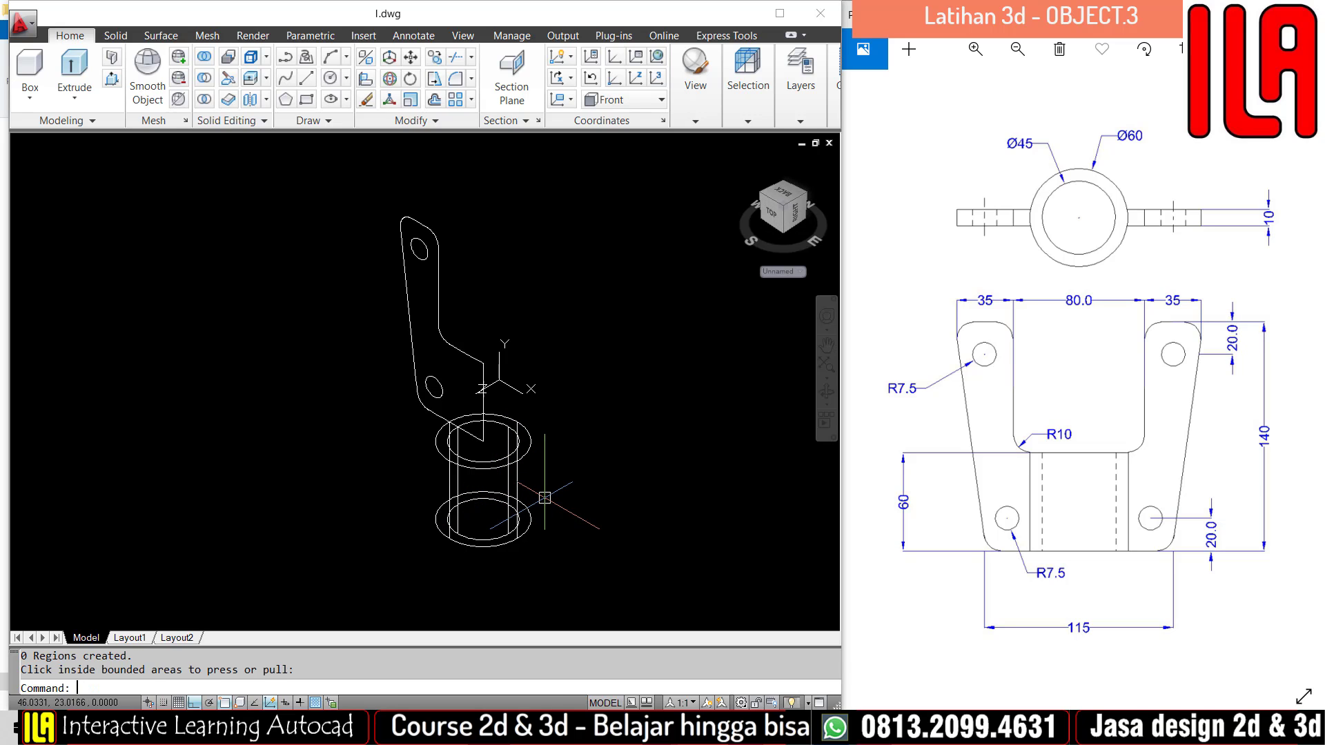
{"action": "key", "text": "Escape"}
Move the tube solid 60 straight up with Ortho so it spans the profile's straight inner edge.
{"action": "left_click", "coordinate": [547, 491]}
{"action": "left_click", "coordinate": [509, 480]}
{"action": "scroll", "coordinate": [565, 492], "scroll_direction": "up", "scroll_amount": 2}
{"action": "type", "text": "m"}
{"action": "key", "text": "Return"}
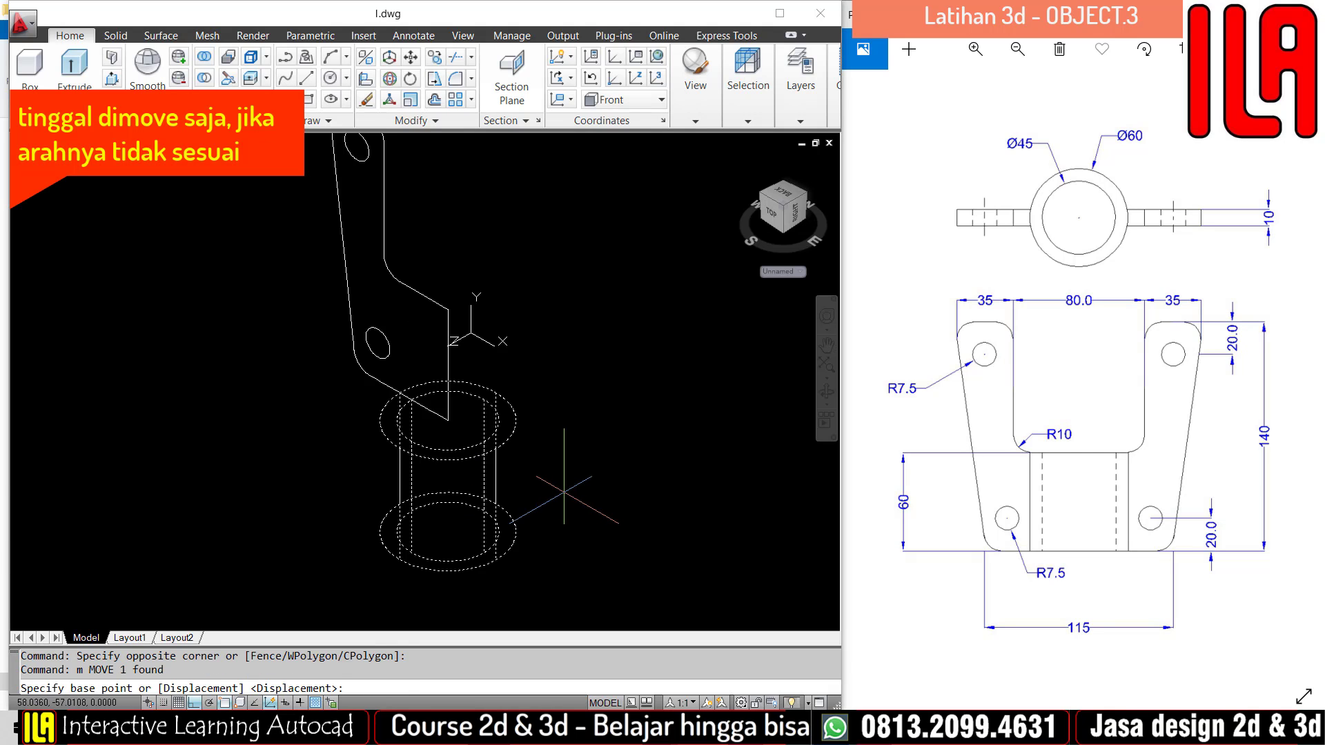
{"action": "left_click", "coordinate": [566, 485]}
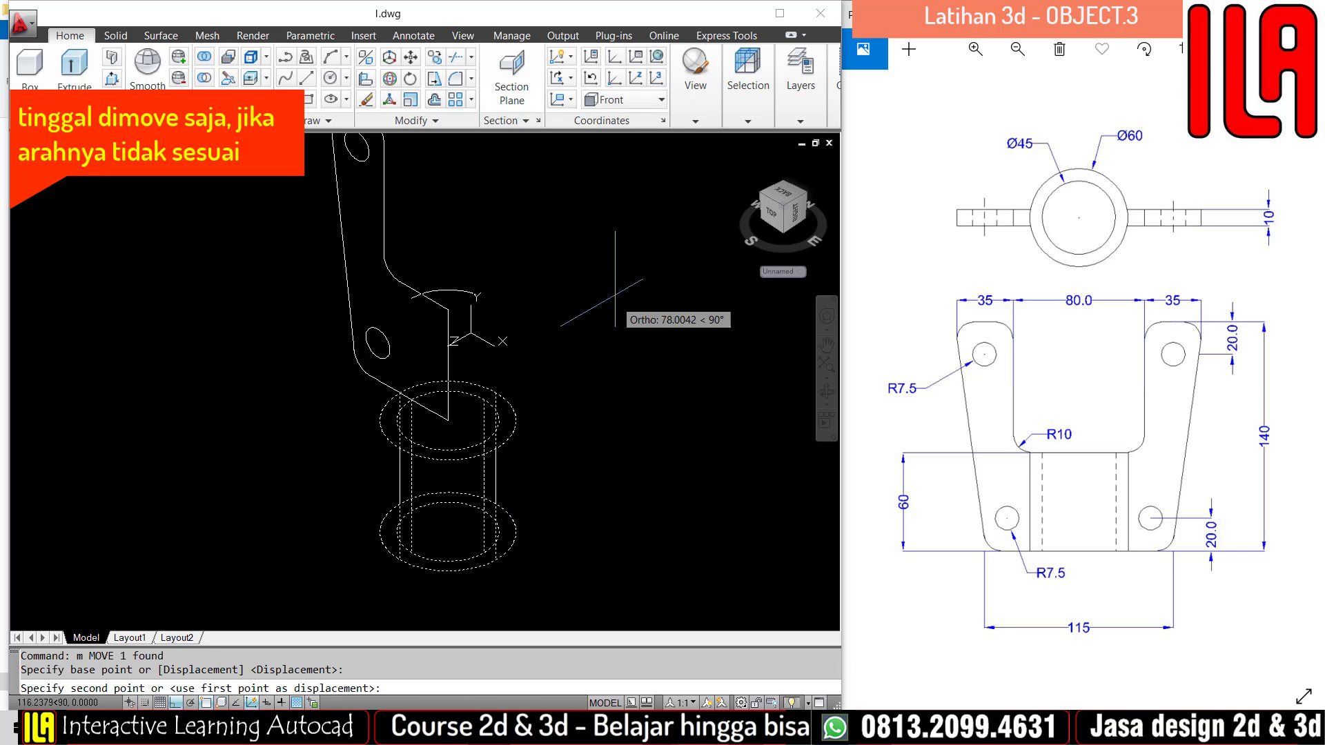
{"action": "type", "text": "60"}
{"action": "key", "text": "Return"}
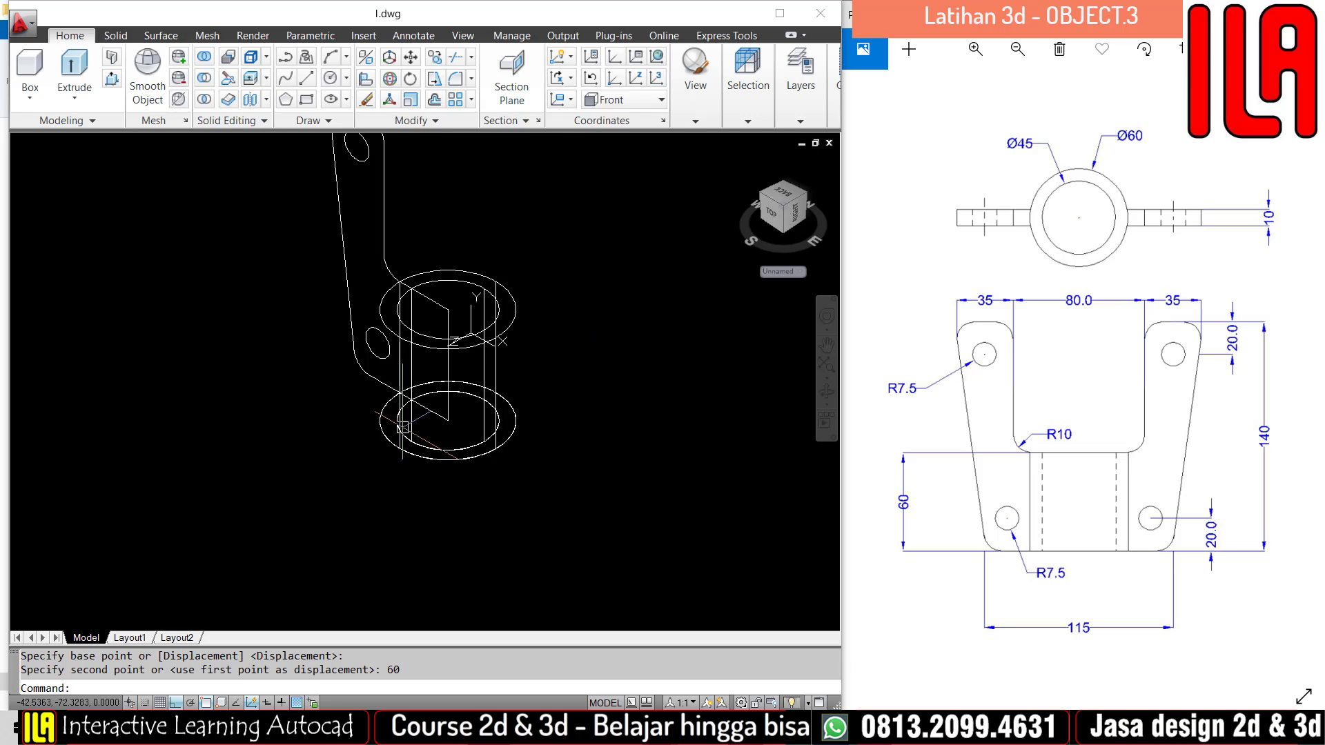
Shade the model in the Conceptual visual style and orbit it to inspect the tube against the bracket profile.
{"action": "scroll", "coordinate": [504, 394], "scroll_direction": "up", "scroll_amount": 2}
{"action": "type", "text": "vs"}
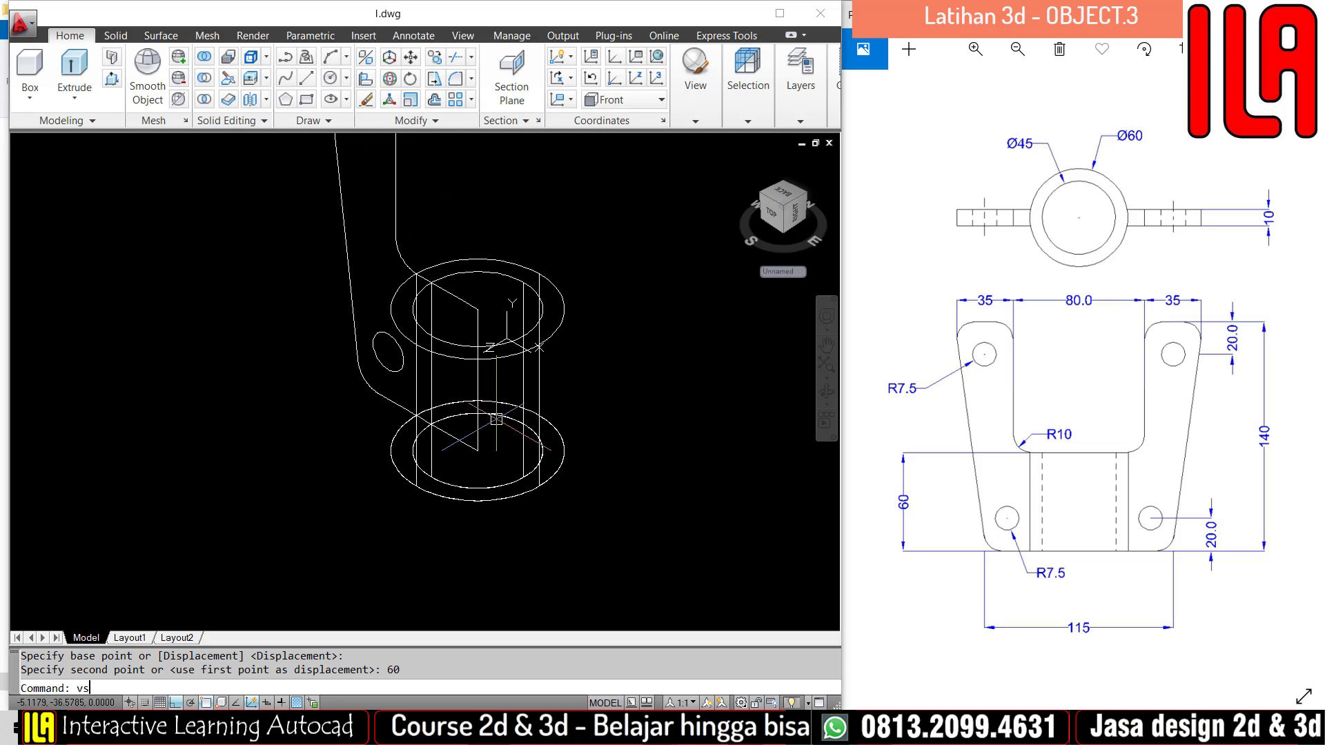
{"action": "key", "text": "Return"}
{"action": "type", "text": "c"}
{"action": "key", "text": "Return"}
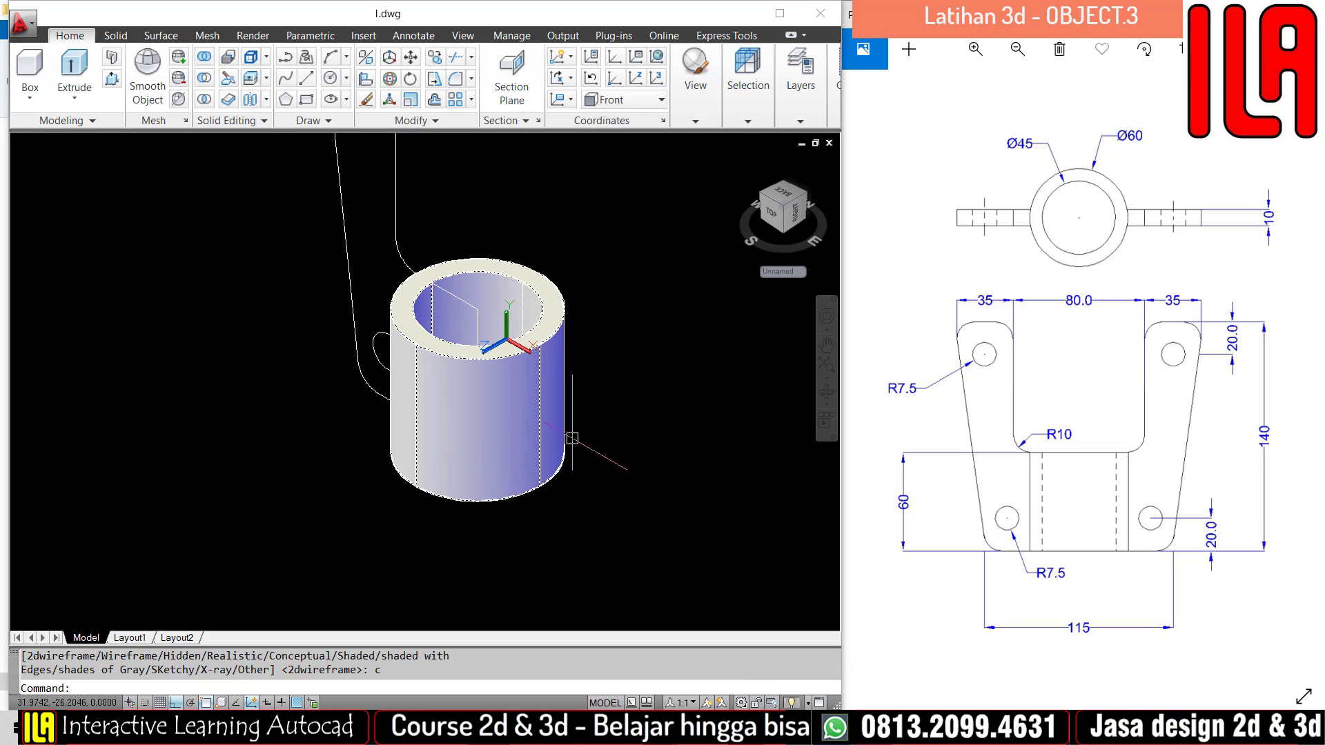
{"action": "middle_click_drag", "start_coordinate": [606, 473], "coordinate": [536, 560]}
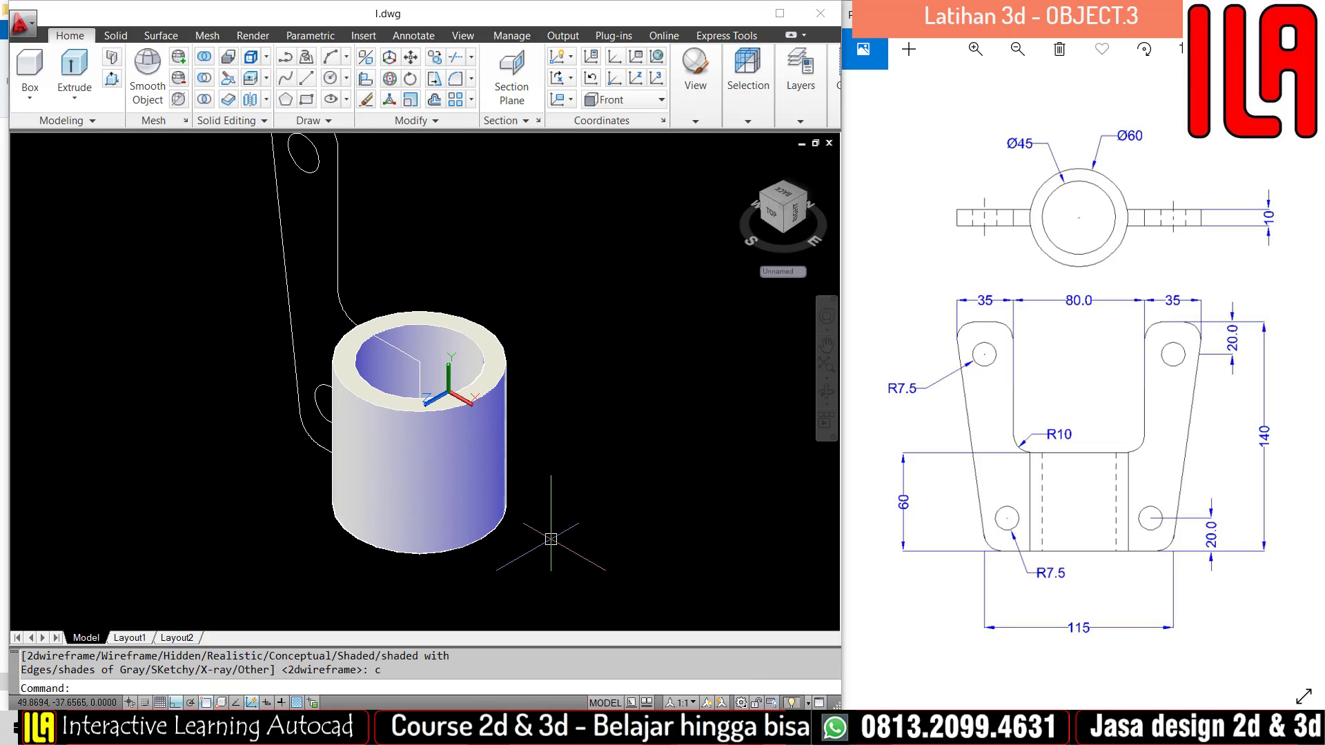
{"action": "key", "text": "Escape"}
{"action": "key", "text": "Escape"}
{"action": "type", "text": "orb"}
{"action": "key", "text": "Return"}
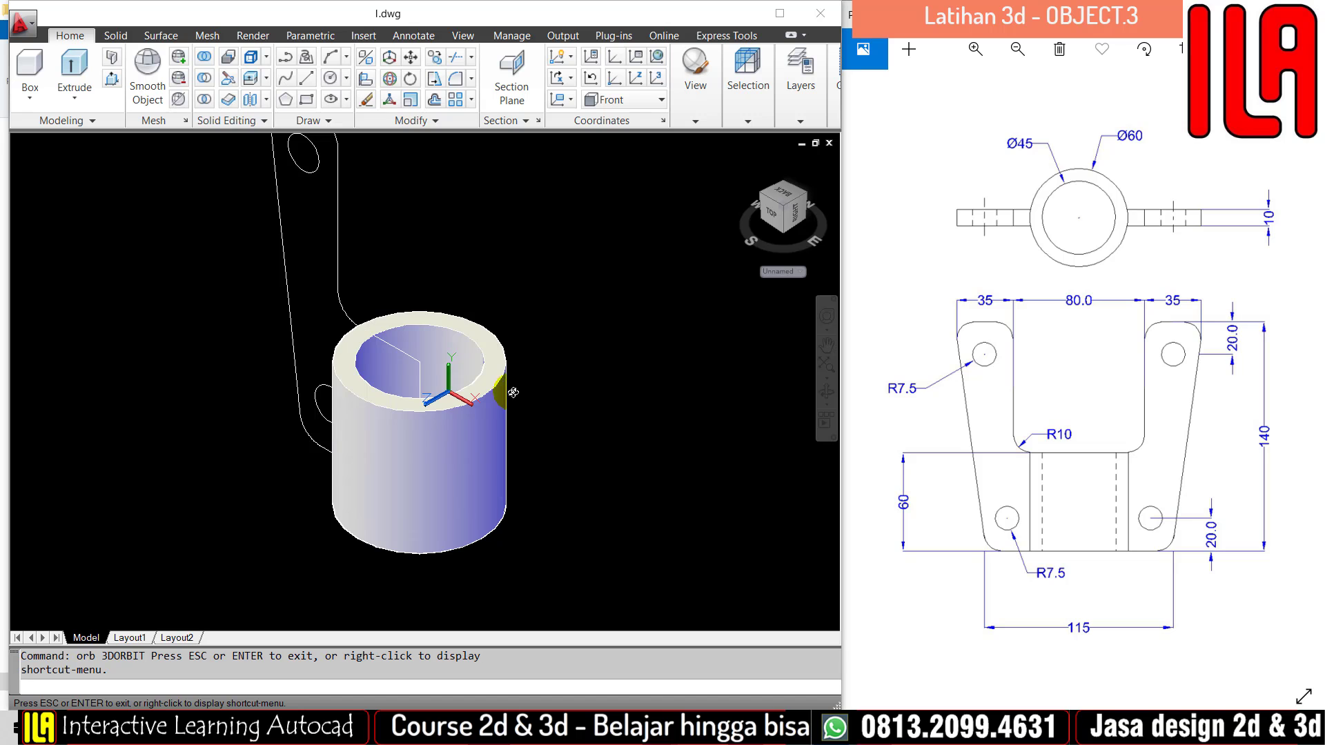
{"action": "left_click_drag", "start_coordinate": [514, 392], "coordinate": [579, 419]}
{"action": "key", "text": "Escape"}
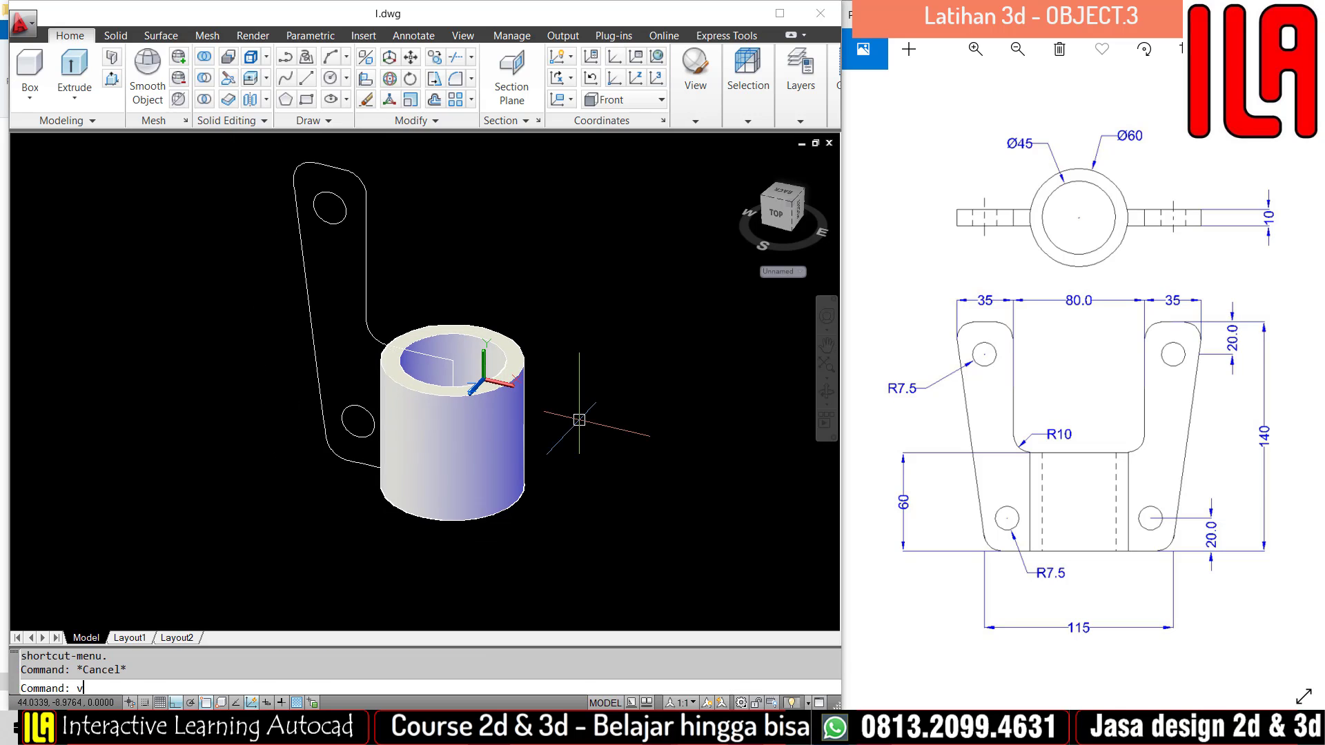
Set the visual style back to 2D Wireframe.
{"action": "type", "text": "vsc"}
{"action": "key", "text": "Return"}
{"action": "key", "text": "Return"}
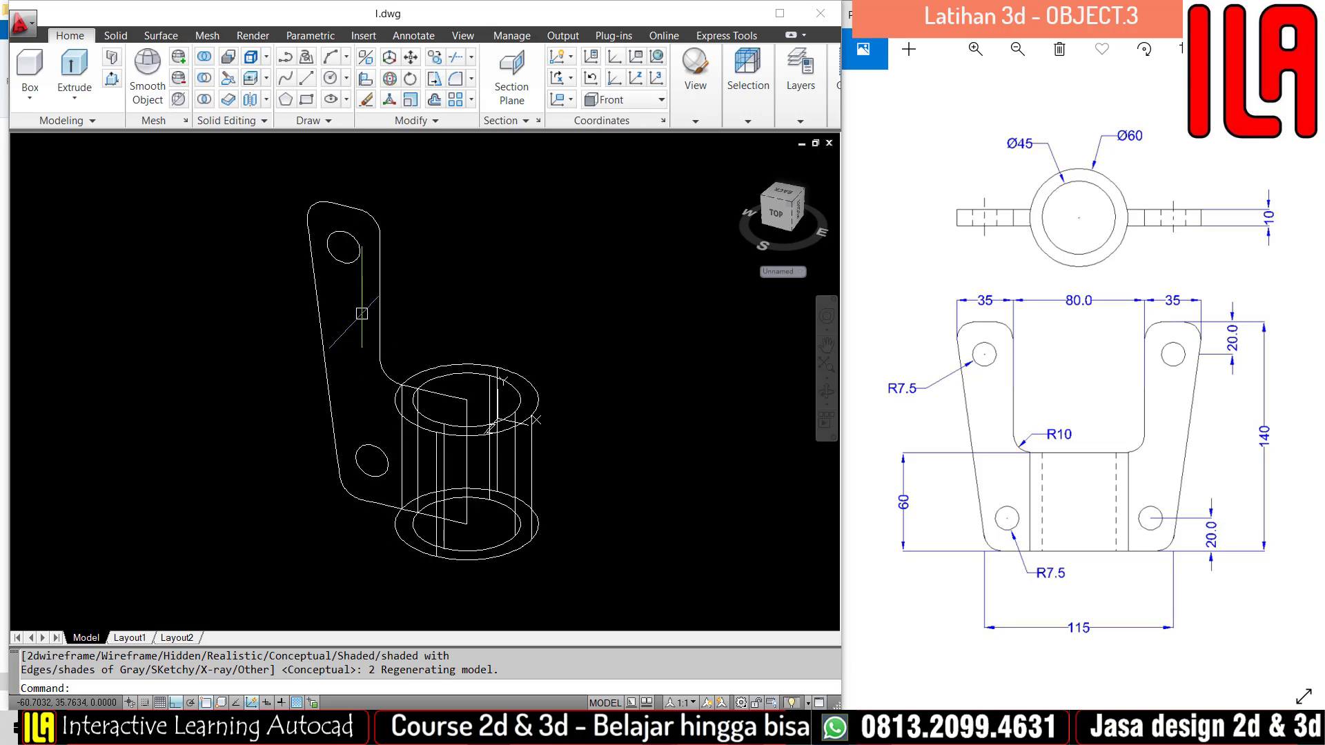
{"action": "left_click", "coordinate": [379, 311]}
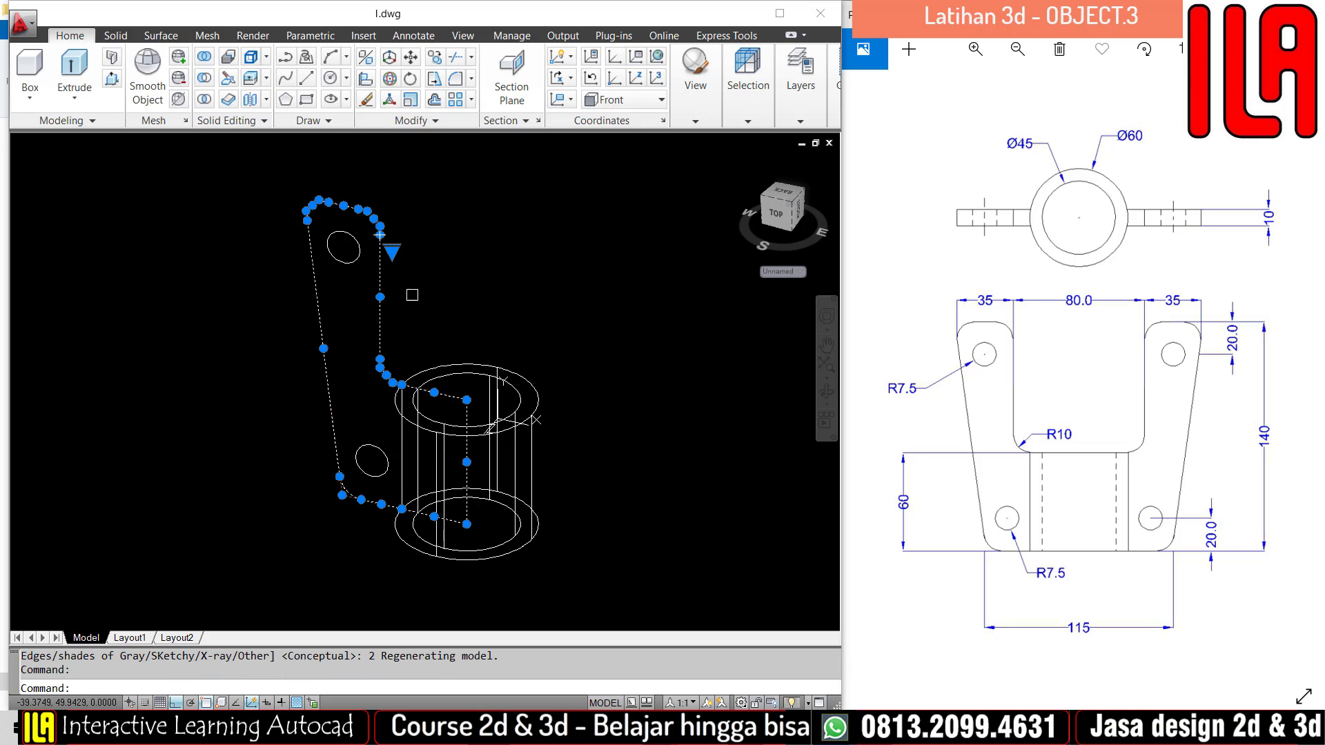
{"action": "key", "text": "Escape"}
{"action": "middle_click_drag", "start_coordinate": [409, 302], "coordinate": [407, 315]}
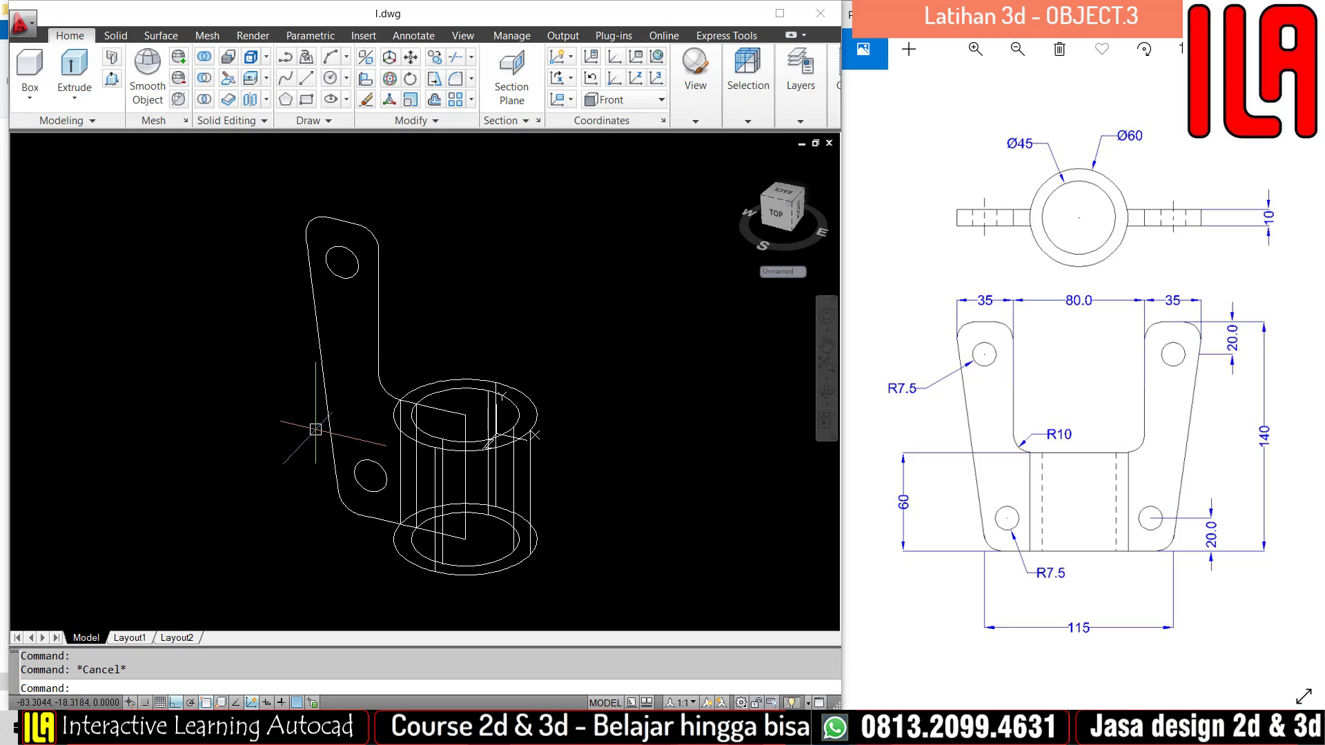
Move the bracket outline together with its two hole circles 5 along the positive Z direction.
{"action": "scroll", "coordinate": [375, 361], "scroll_direction": "up", "scroll_amount": 3}
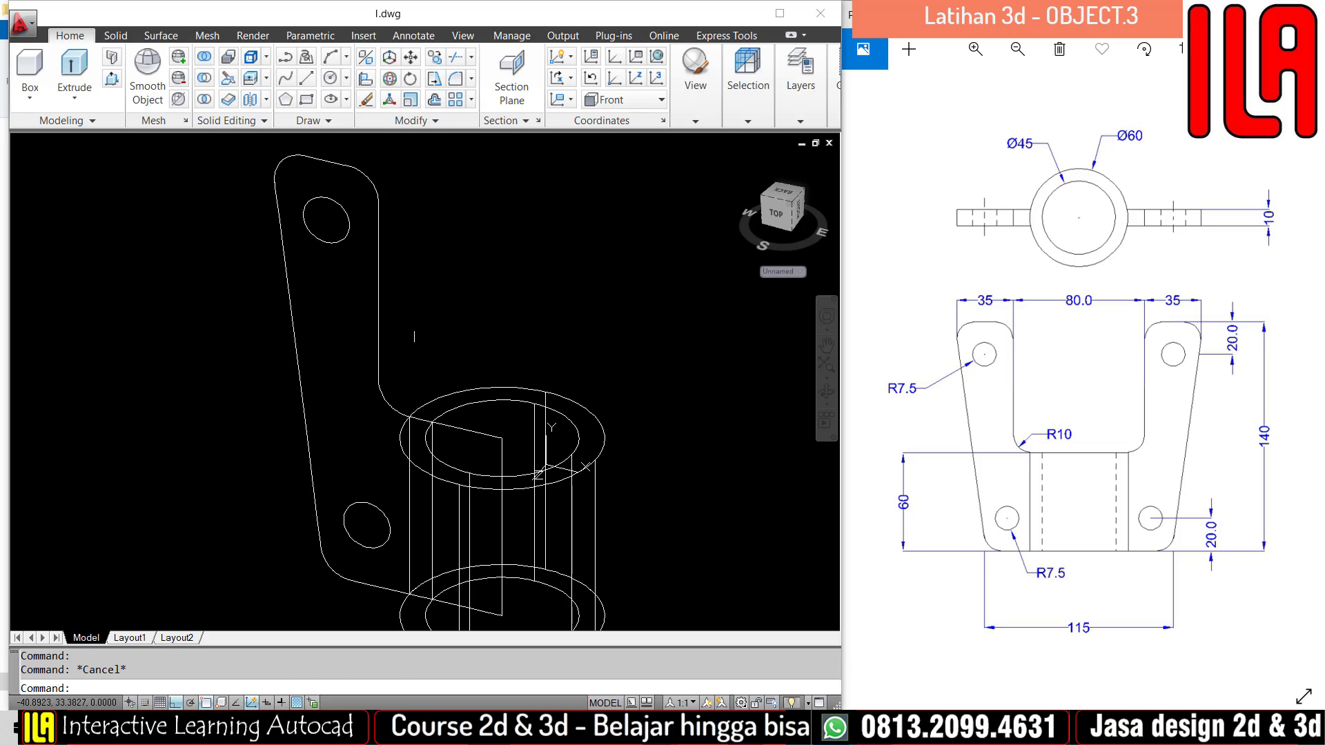
{"action": "left_click", "coordinate": [417, 337]}
{"action": "left_click", "coordinate": [351, 363]}
{"action": "scroll", "coordinate": [338, 369], "scroll_direction": "down", "scroll_amount": 4}
{"action": "left_click", "coordinate": [377, 258]}
{"action": "left_click", "coordinate": [260, 287]}
{"action": "scroll", "coordinate": [339, 440], "scroll_direction": "up", "scroll_amount": 2}
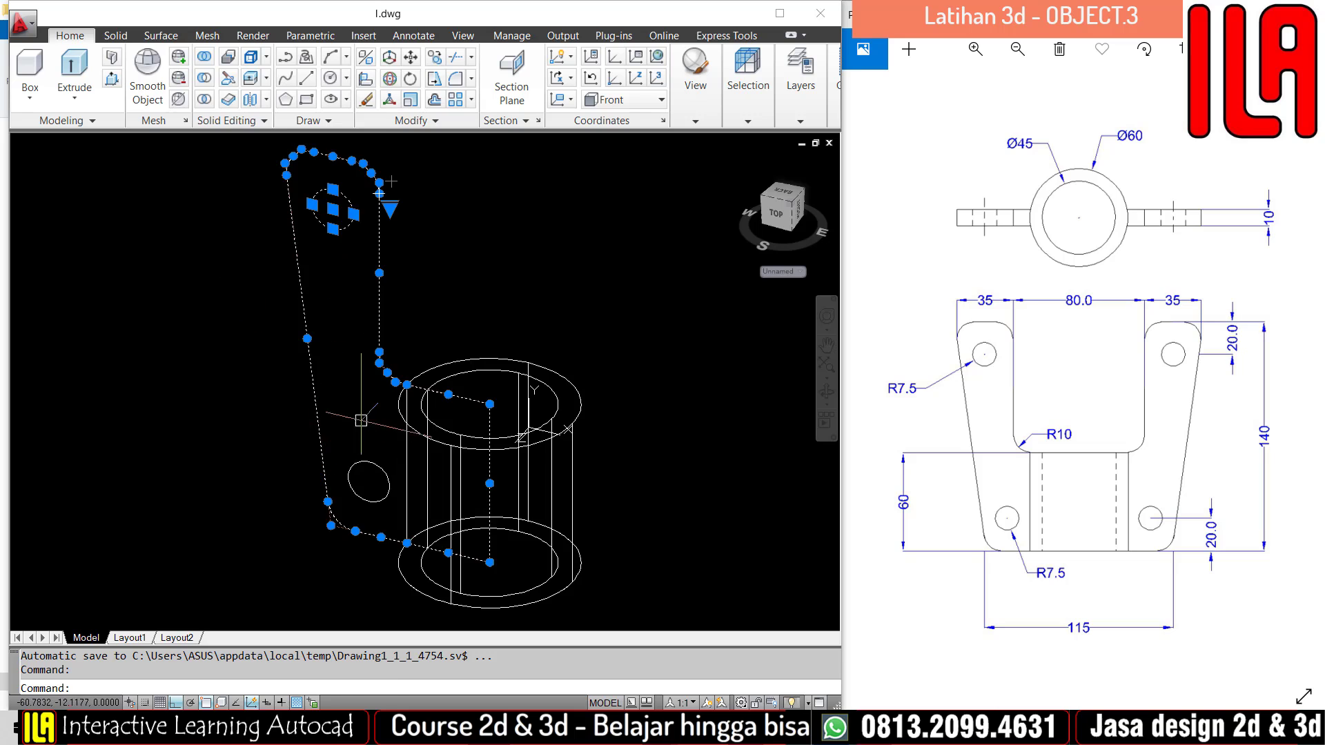
{"action": "left_click", "coordinate": [361, 419]}
{"action": "left_click", "coordinate": [288, 488]}
{"action": "middle_click_drag", "start_coordinate": [290, 468], "coordinate": [334, 415]}
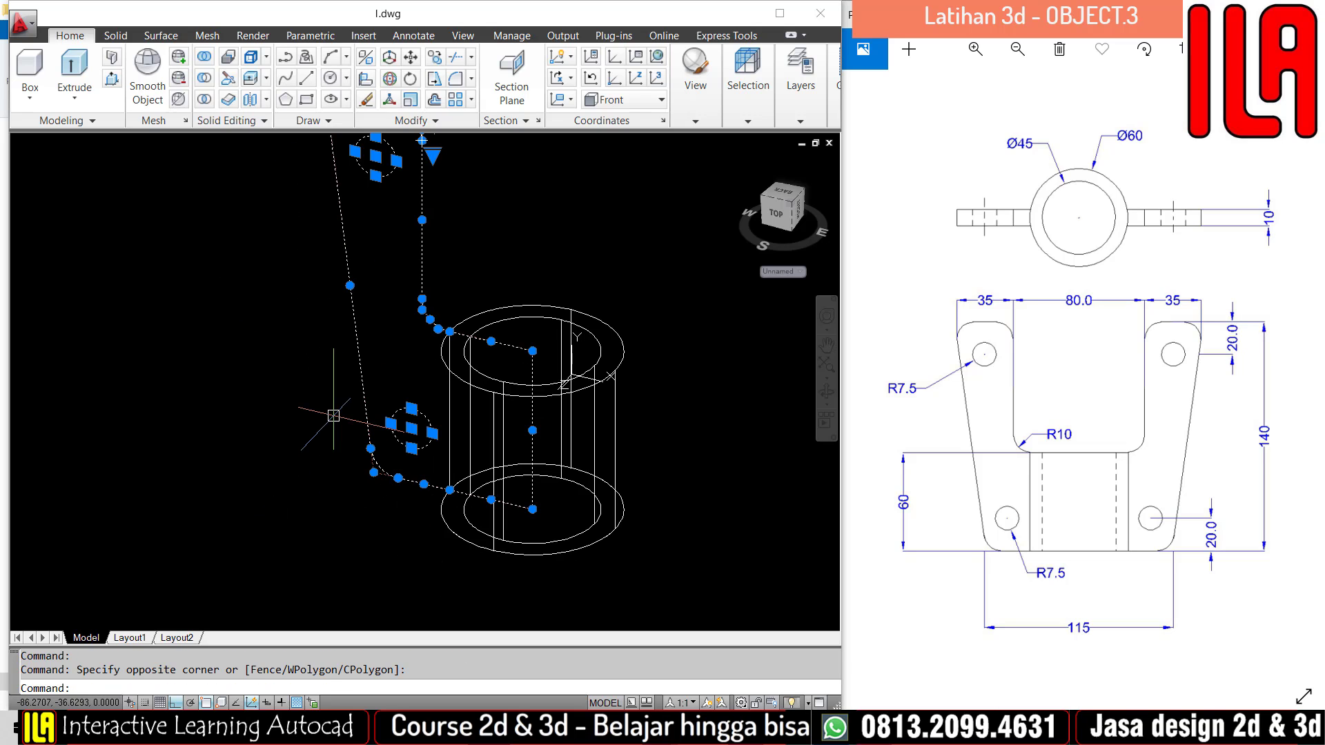
{"action": "type", "text": "m"}
{"action": "key", "text": "Return"}
{"action": "left_click", "coordinate": [371, 449]}
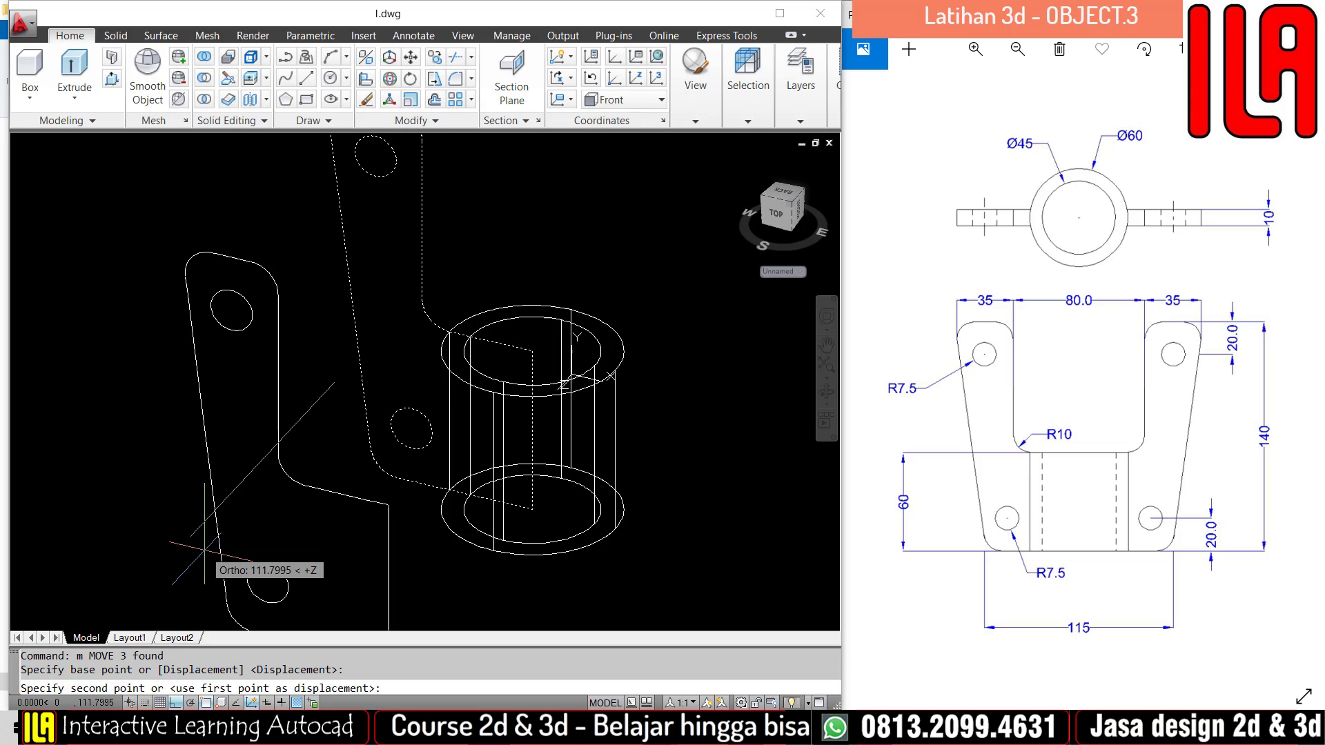
{"action": "type", "text": "5"}
{"action": "key", "text": "Return"}
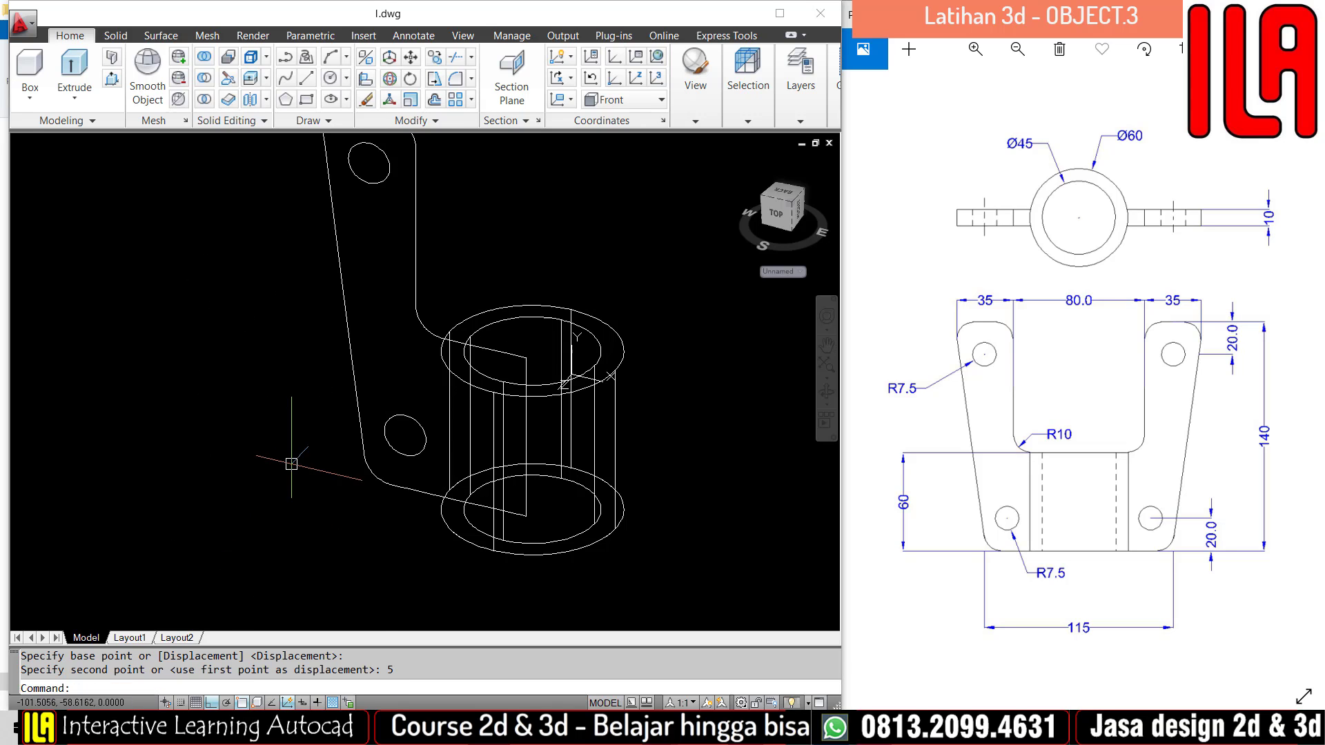
{"action": "middle_click_drag", "start_coordinate": [292, 464], "coordinate": [282, 526]}
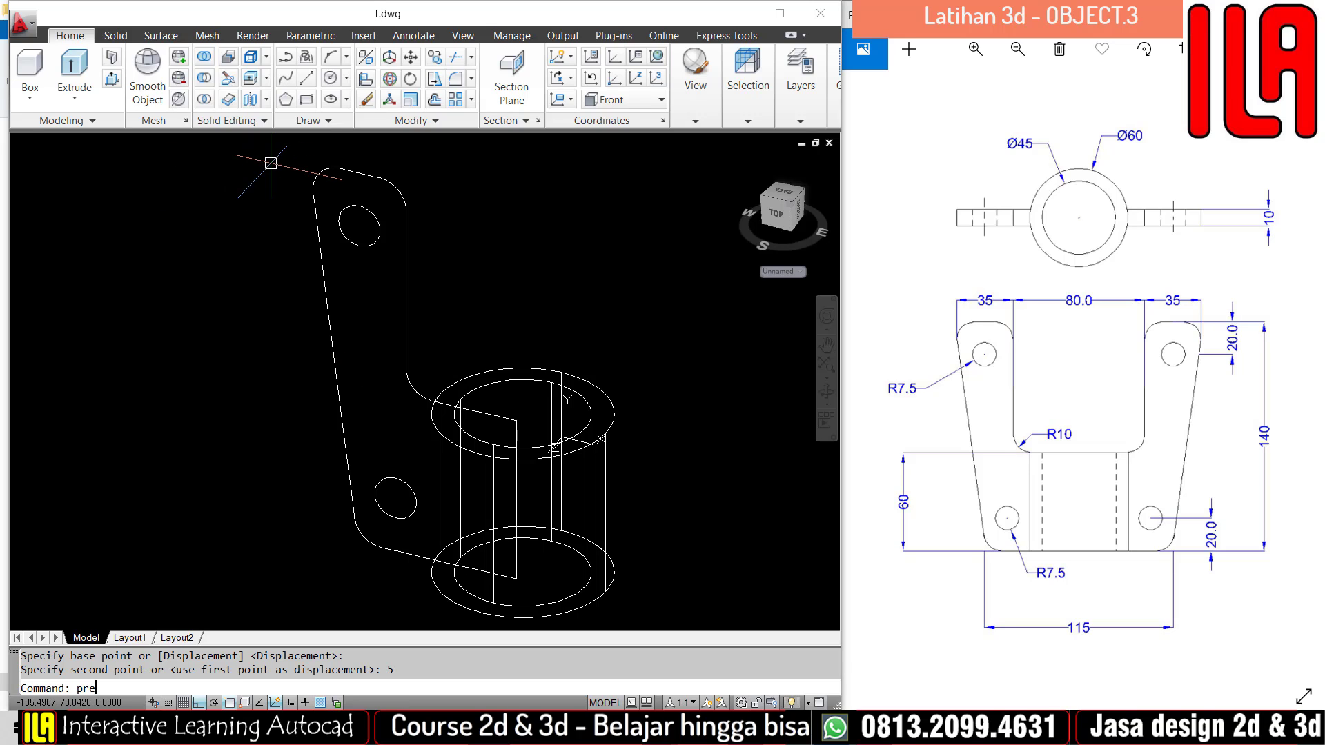
{"action": "type", "text": "PRESSPULL"}
{"action": "key", "text": "Return"}
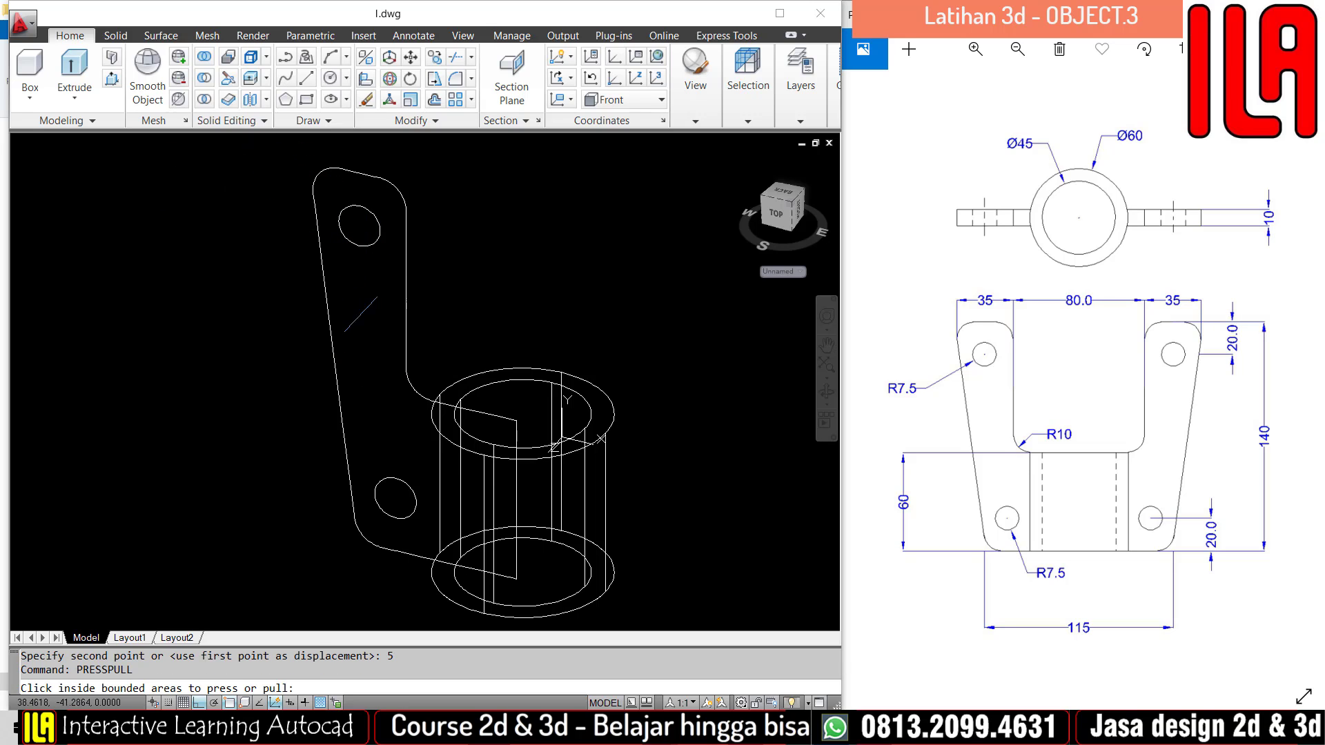
{"action": "scroll", "coordinate": [364, 315], "scroll_direction": "down", "scroll_amount": 4}
{"action": "scroll", "coordinate": [370, 313], "scroll_direction": "up", "scroll_amount": 3}
{"action": "scroll", "coordinate": [369, 316], "scroll_direction": "down", "scroll_amount": 2}
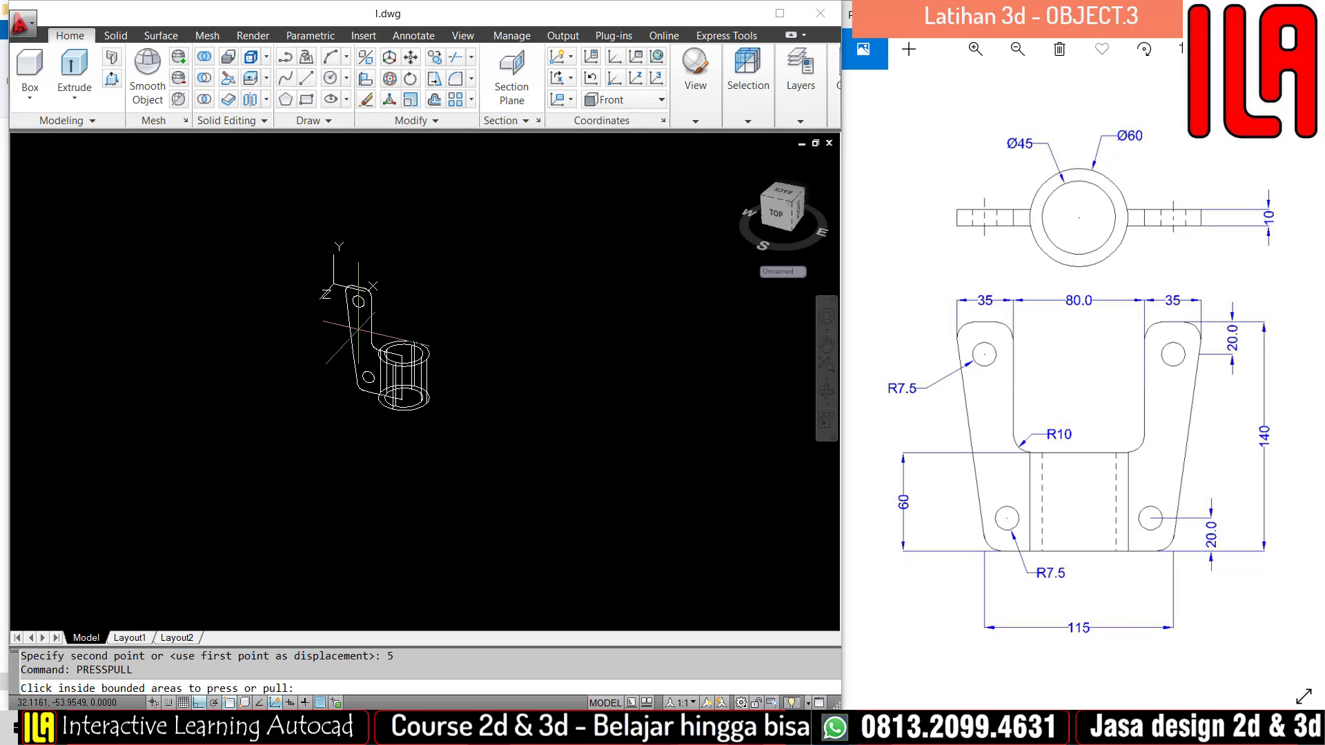
{"action": "scroll", "coordinate": [368, 321], "scroll_direction": "up", "scroll_amount": 2}
{"action": "scroll", "coordinate": [366, 325], "scroll_direction": "down", "scroll_amount": 2}
{"action": "scroll", "coordinate": [363, 333], "scroll_direction": "up", "scroll_amount": 4}
{"action": "key", "text": "Escape"}
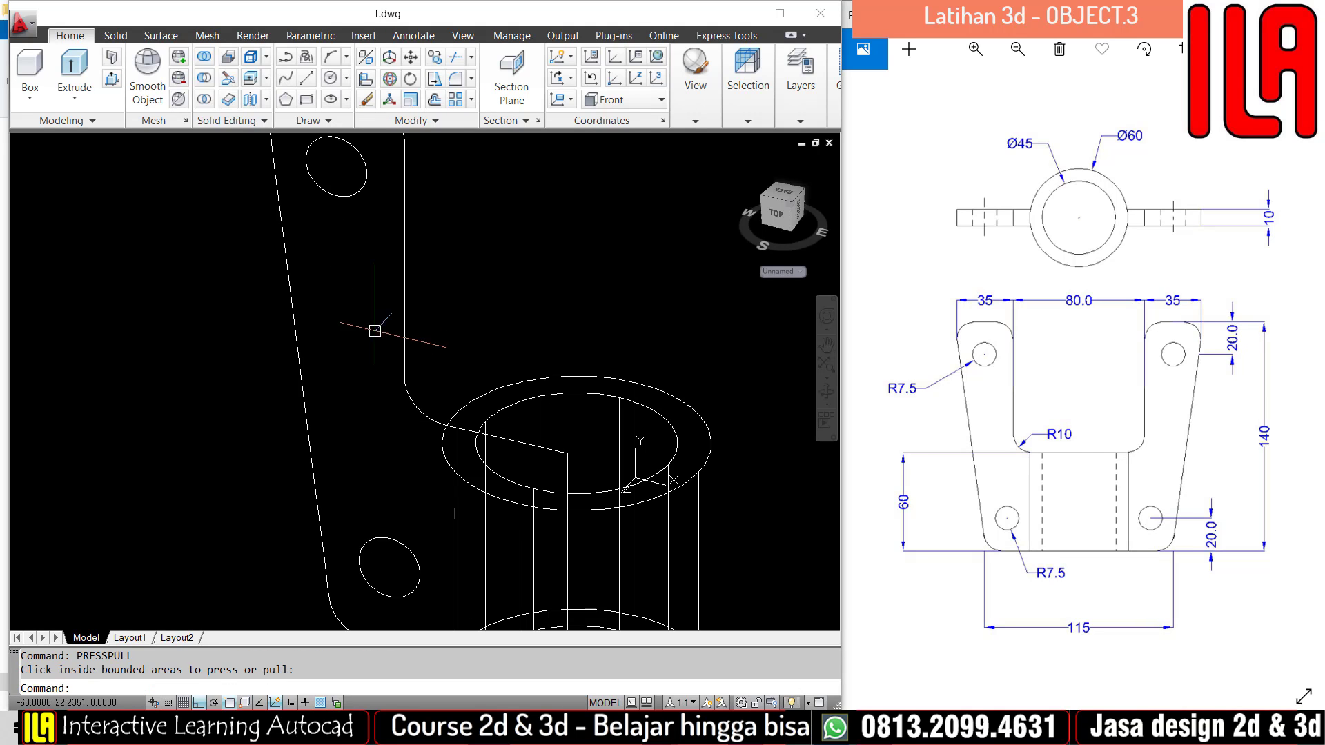
{"action": "key", "text": "Escape"}
{"action": "scroll", "coordinate": [405, 302], "scroll_direction": "down", "scroll_amount": 5}
{"action": "middle_click_drag", "start_coordinate": [405, 302], "coordinate": [349, 333]}
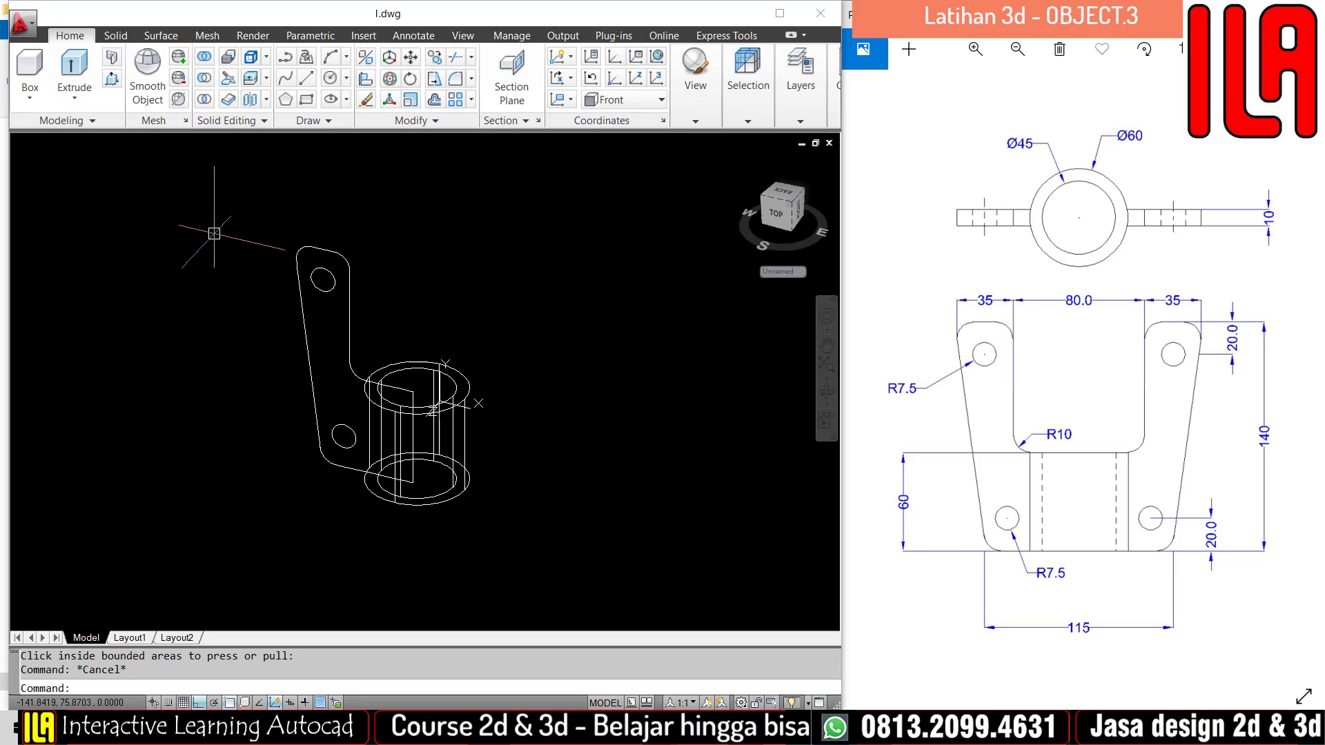
Try to extrude the bracket outline and its two hole circles by a height of 10.
{"action": "type", "text": "ext"}
{"action": "key", "text": "Return"}
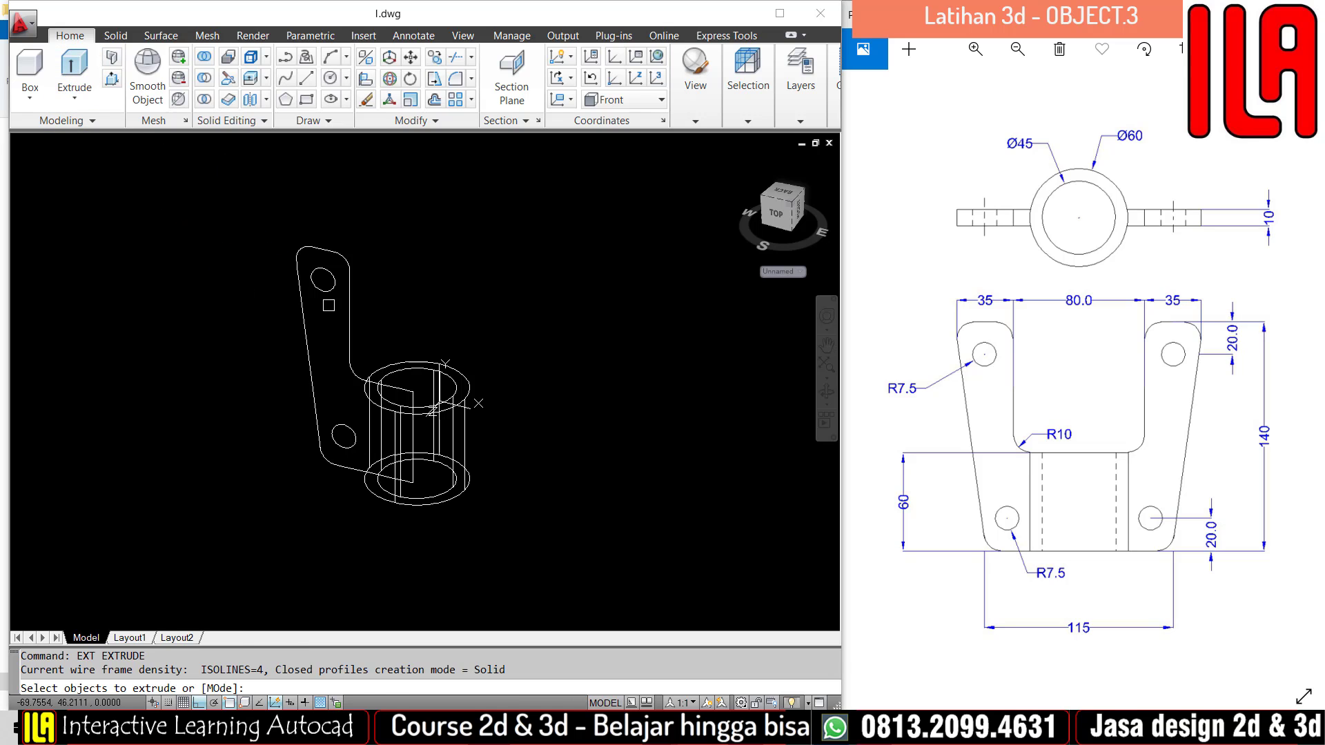
{"action": "left_click", "coordinate": [350, 312]}
{"action": "left_click", "coordinate": [277, 250]}
{"action": "left_click", "coordinate": [357, 312]}
{"action": "left_click", "coordinate": [384, 289]}
{"action": "left_click", "coordinate": [237, 237]}
{"action": "scroll", "coordinate": [397, 475], "scroll_direction": "up", "scroll_amount": 3}
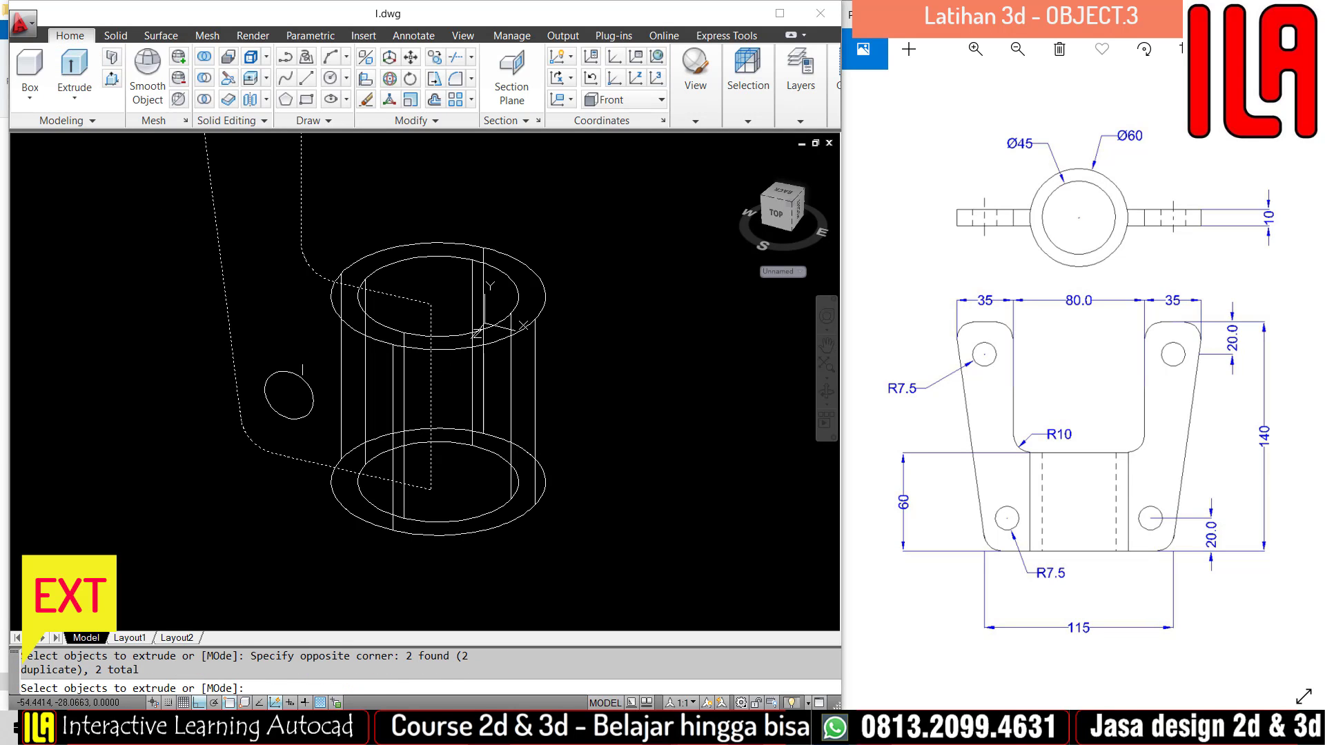
{"action": "left_click", "coordinate": [308, 366]}
{"action": "left_click", "coordinate": [275, 419]}
{"action": "scroll", "coordinate": [297, 455], "scroll_direction": "down", "scroll_amount": 2}
{"action": "middle_click_drag", "start_coordinate": [308, 326], "coordinate": [319, 367]}
{"action": "key", "text": "Return"}
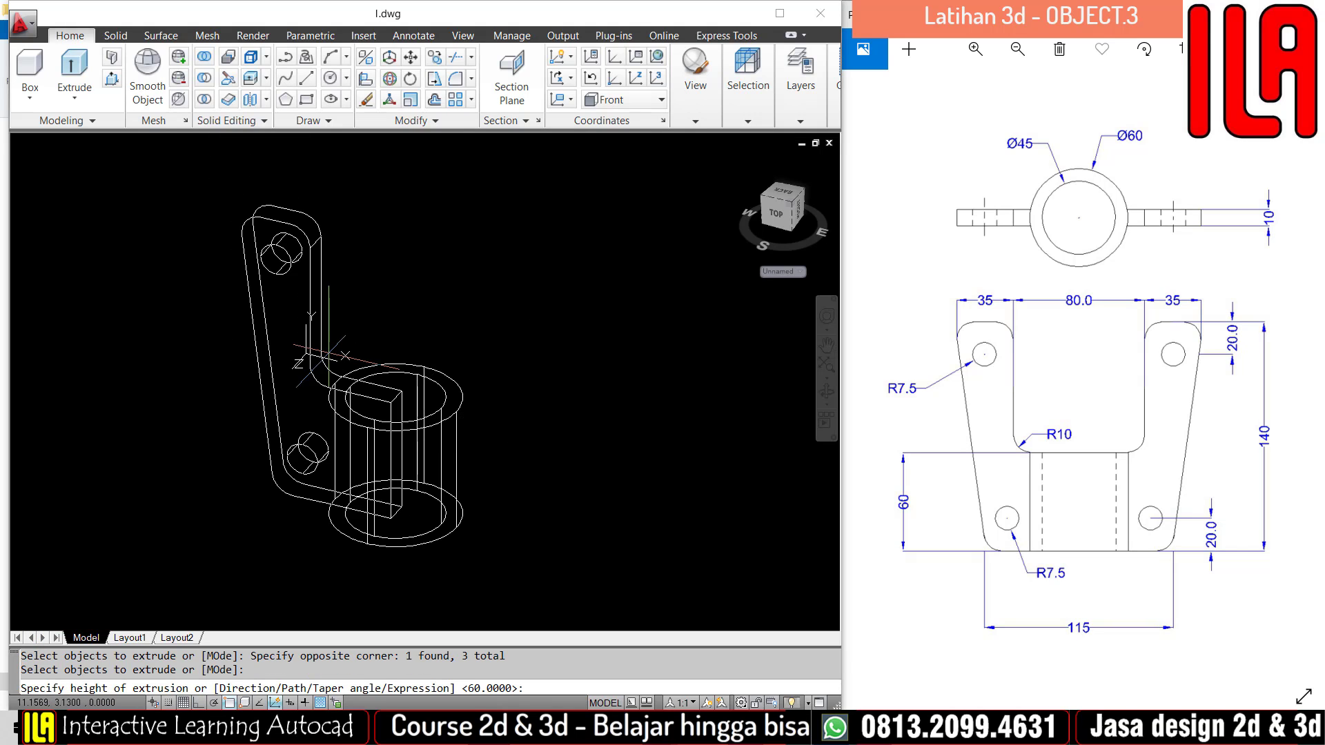
{"action": "middle_click_drag", "start_coordinate": [426, 255], "coordinate": [390, 314]}
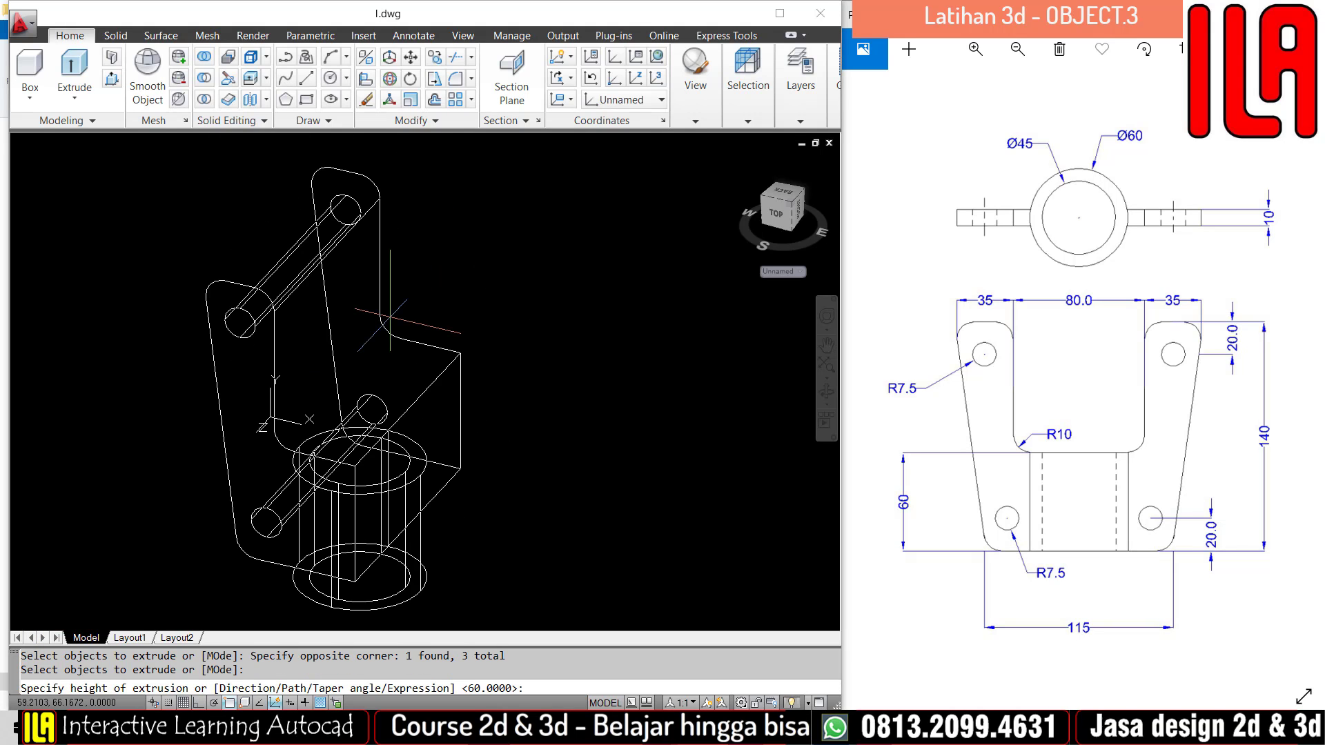
{"action": "type", "text": "10"}
{"action": "key", "text": "Return"}
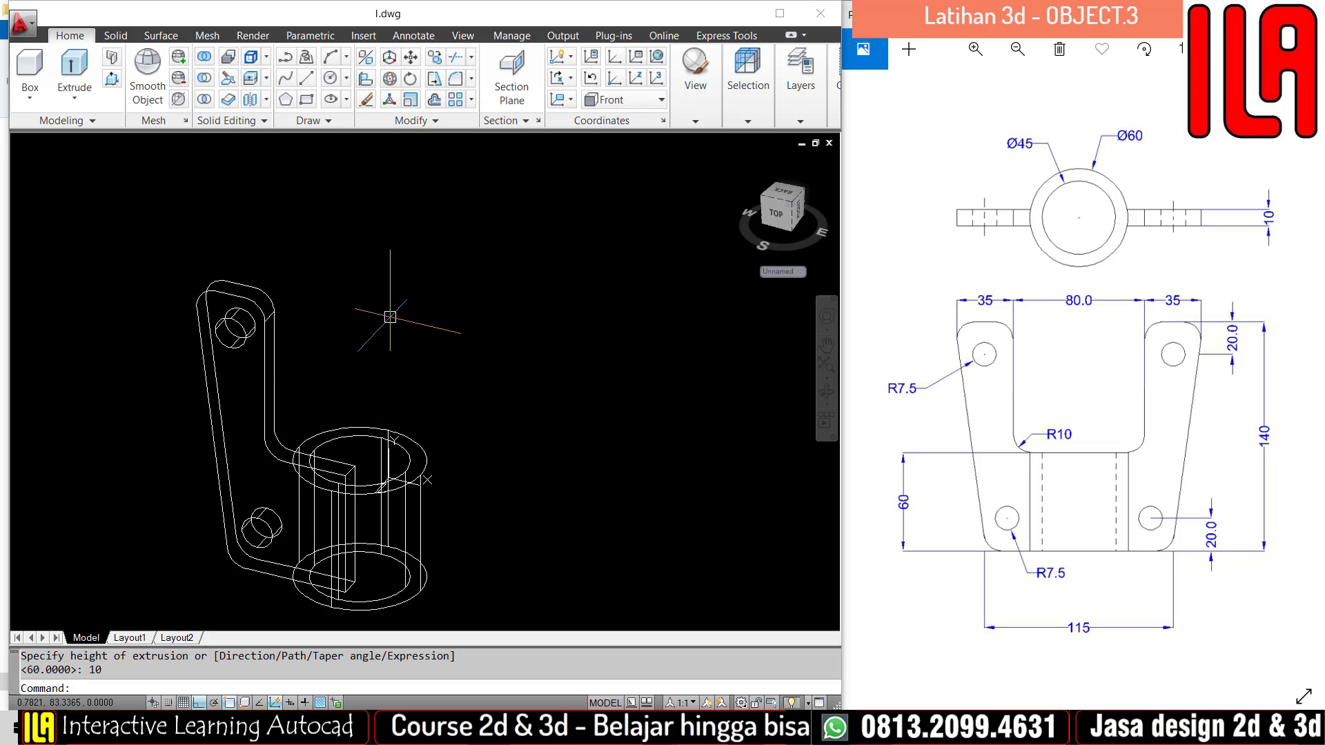
Undo the extrusion of the bracket outline and hole circles.
{"action": "middle_click_drag", "start_coordinate": [309, 423], "coordinate": [347, 384]}
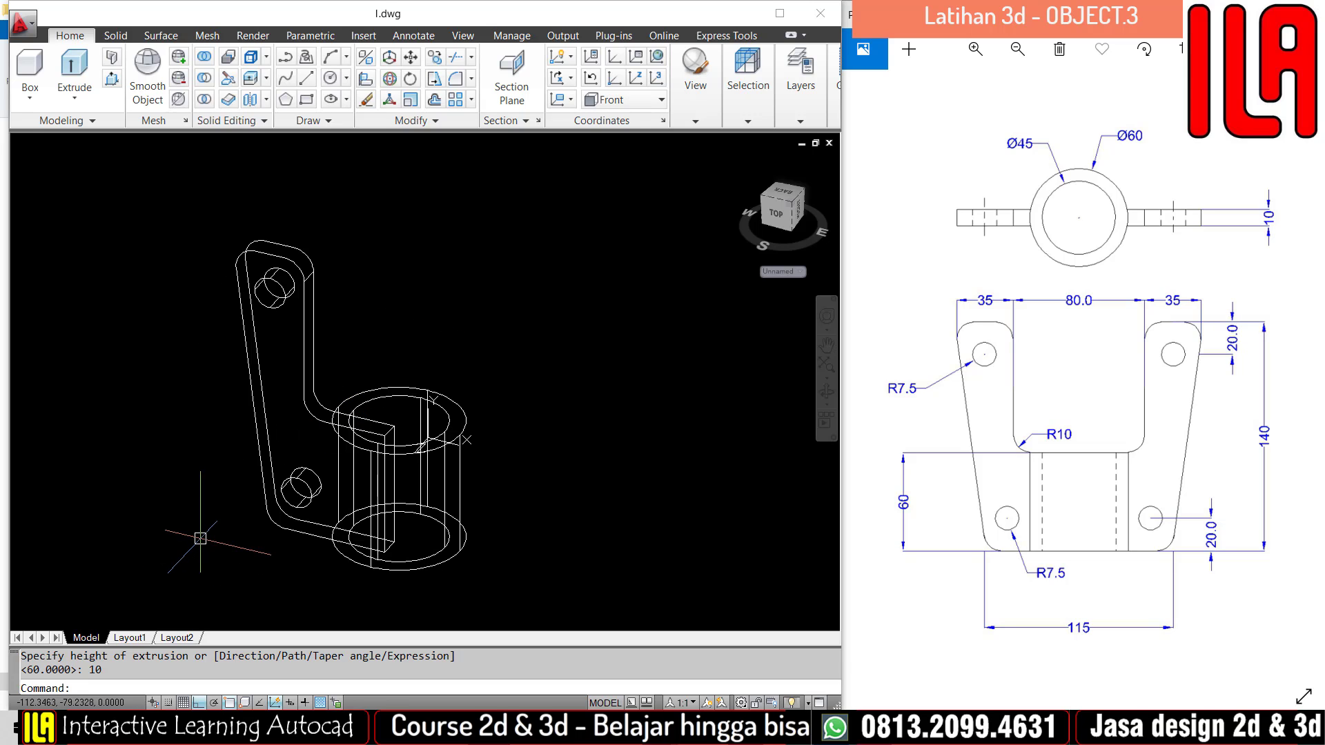
{"action": "key", "text": "ctrl+z"}
{"action": "key", "text": "ctrl+z"}
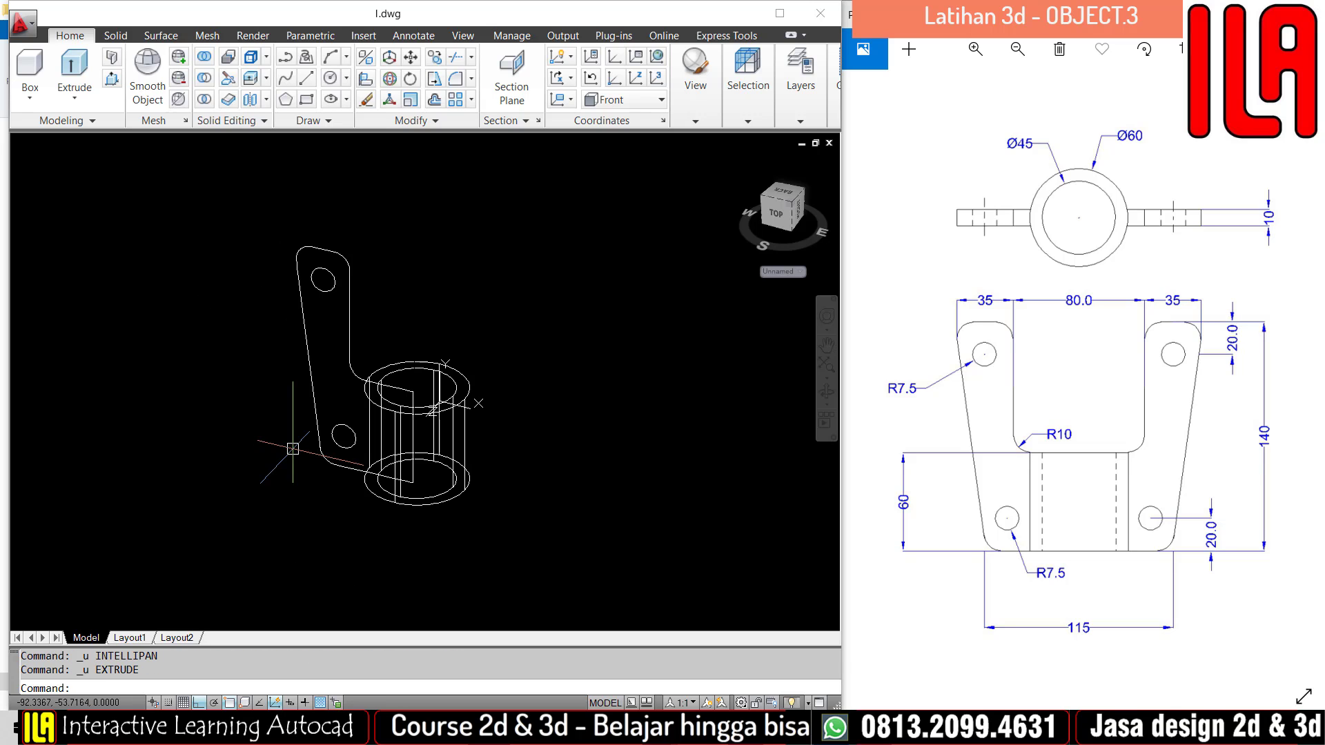
Extrude the bracket outline and its two hole circles by a height of -10.
{"action": "scroll", "coordinate": [394, 301], "scroll_direction": "up", "scroll_amount": 2}
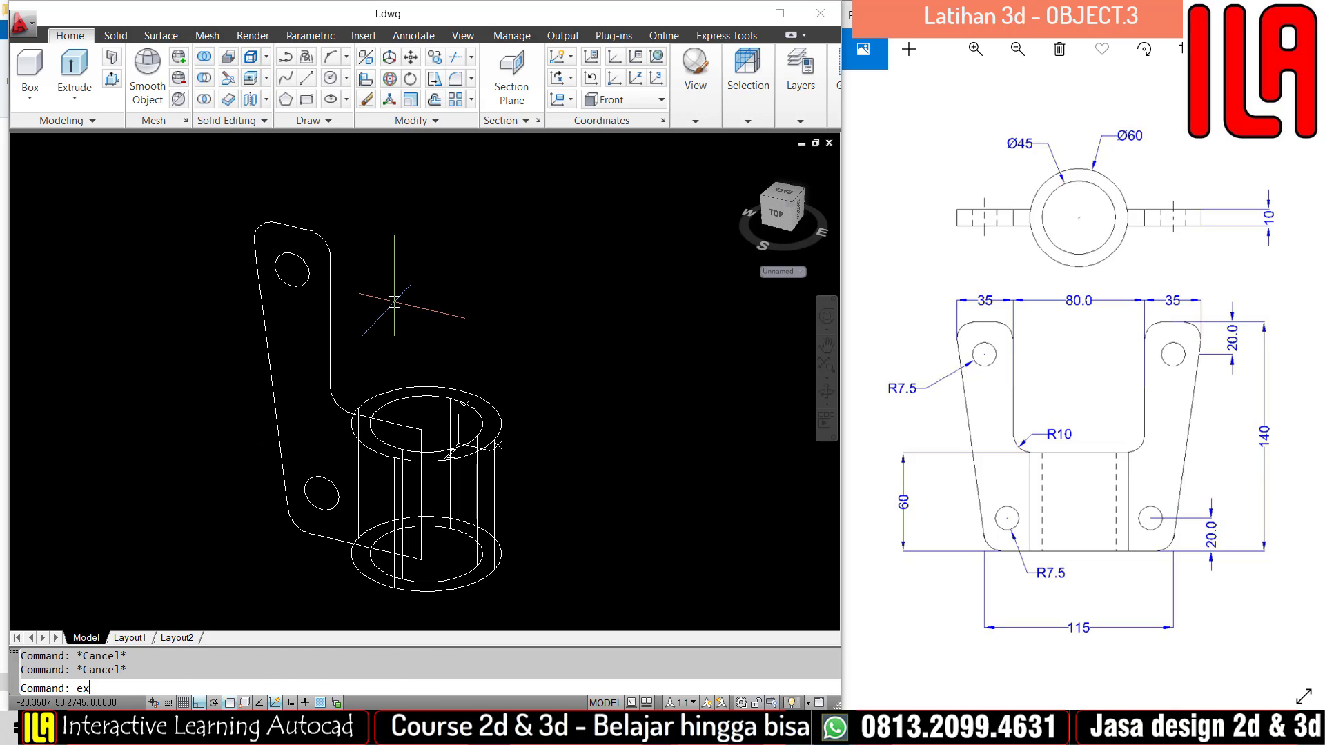
{"action": "type", "text": "ex"}
{"action": "key", "text": "Return"}
{"action": "left_click", "coordinate": [387, 283]}
{"action": "left_click", "coordinate": [323, 310]}
{"action": "key", "text": "Return"}
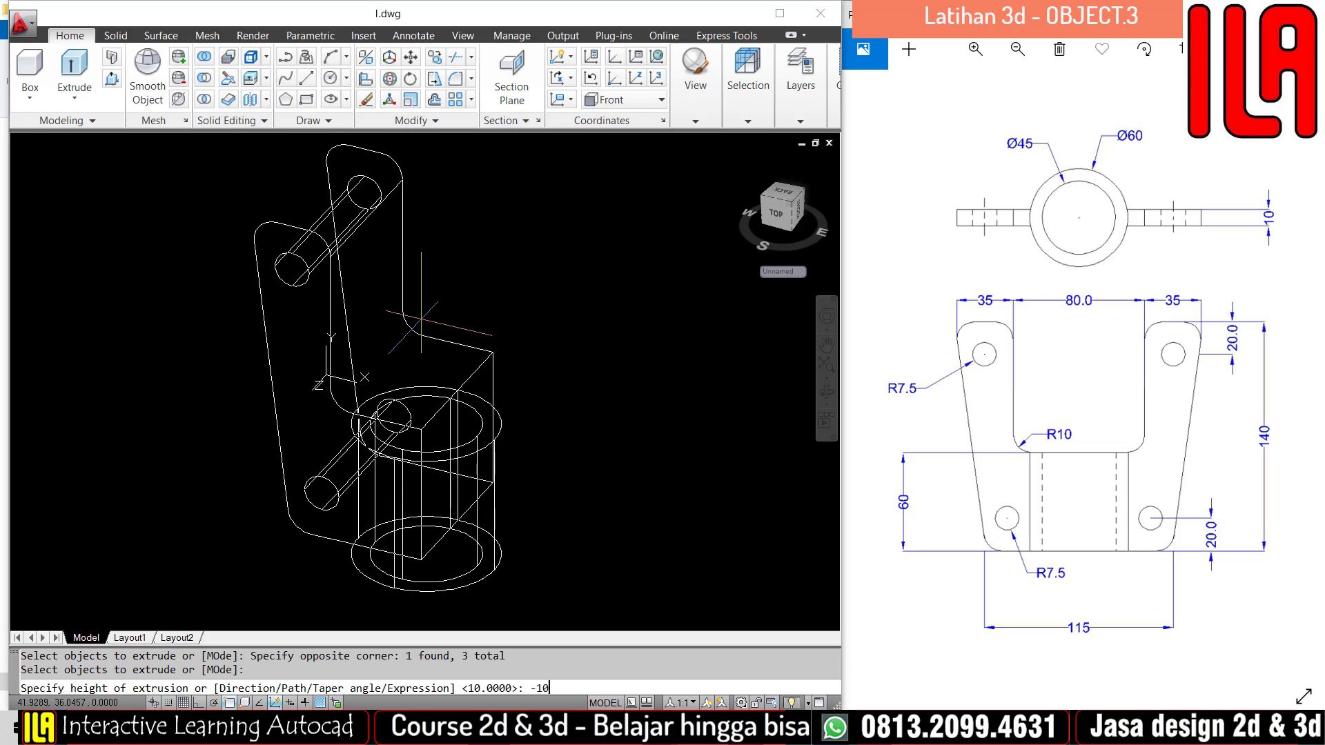
{"action": "key", "text": "Return"}
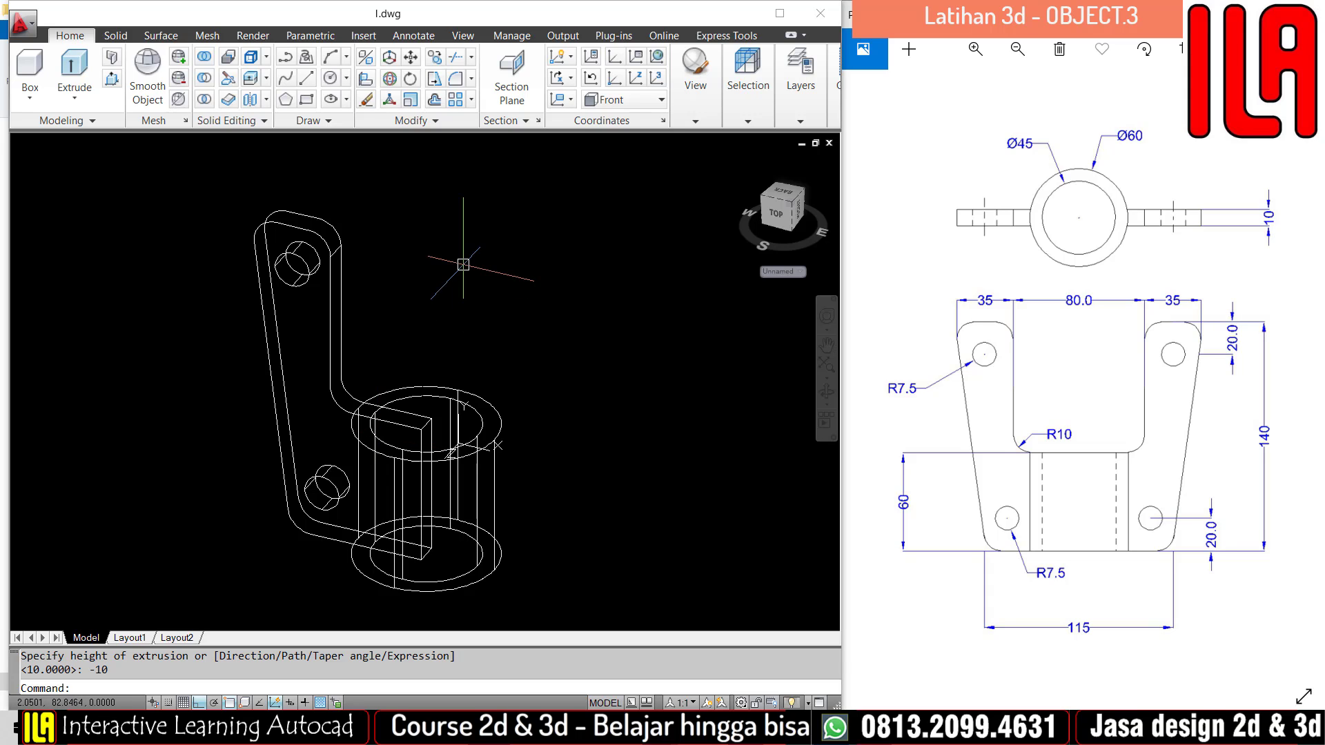
Switch to the Top view and examine how the plate sits relative to the tube's centre.
{"action": "type", "text": "-"}
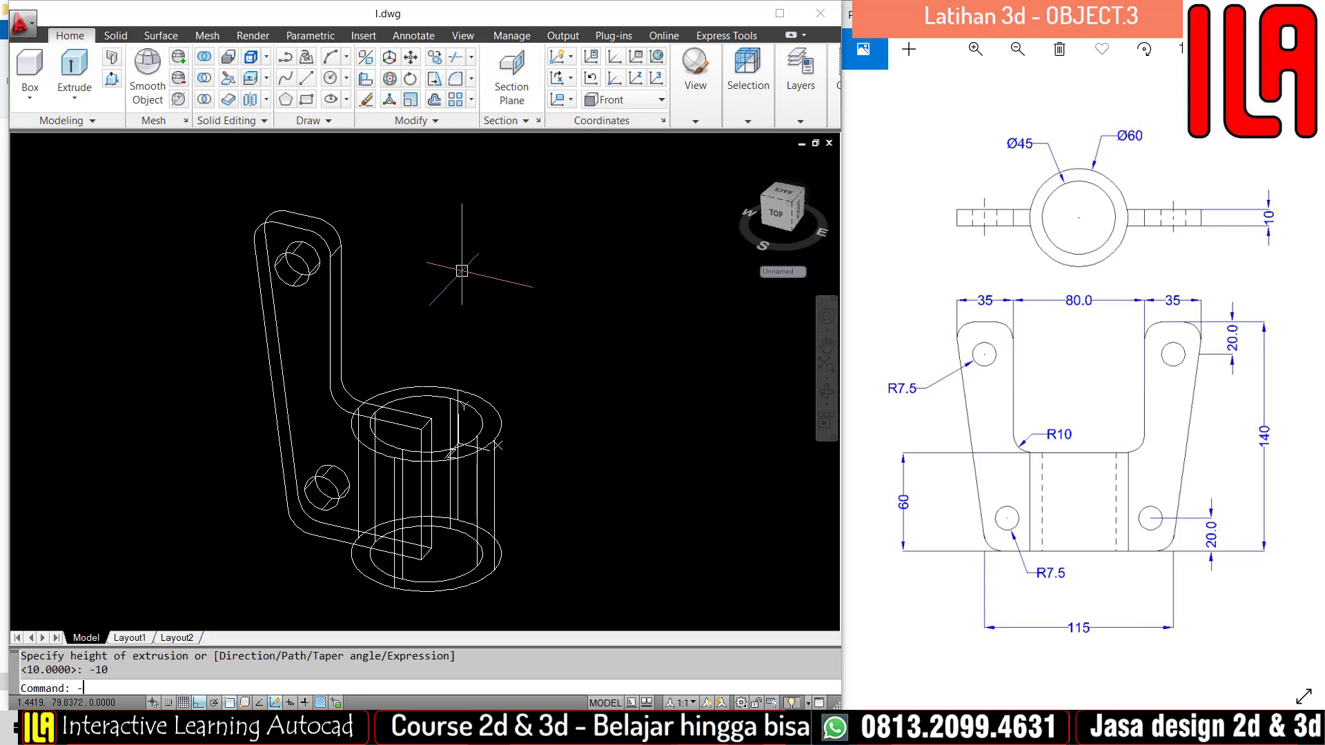
{"action": "type", "text": "v"}
{"action": "key", "text": "Return"}
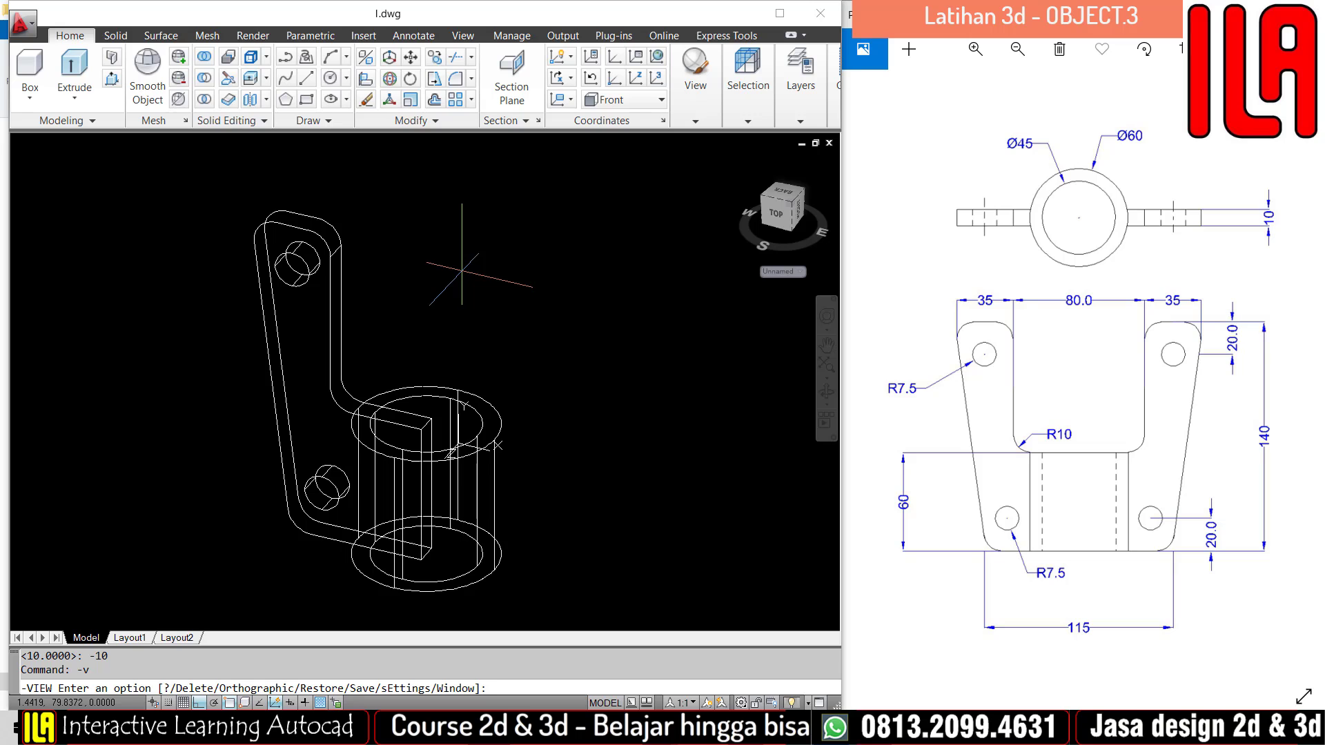
{"action": "key", "text": "Return"}
{"action": "scroll", "coordinate": [461, 271], "scroll_direction": "down", "scroll_amount": 1}
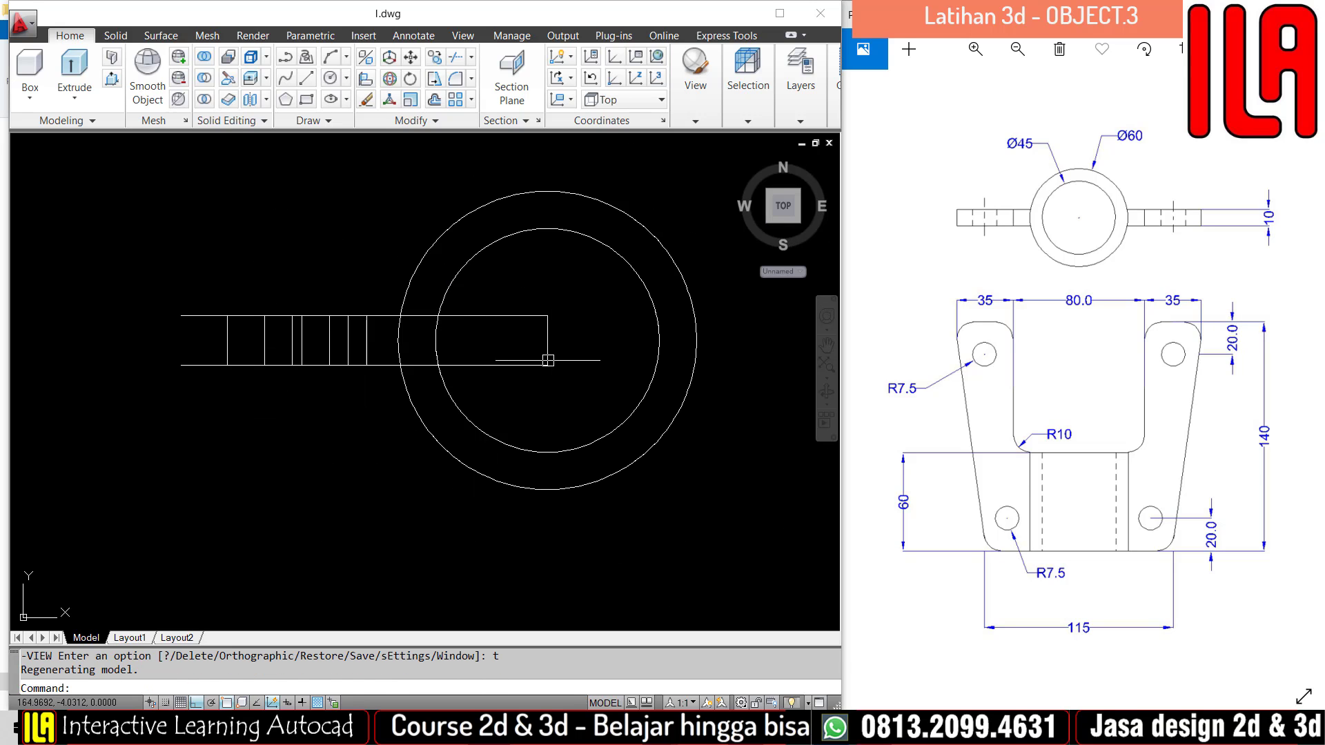
{"action": "left_click", "coordinate": [556, 379]}
{"action": "left_click", "coordinate": [526, 317]}
{"action": "key", "text": "Escape"}
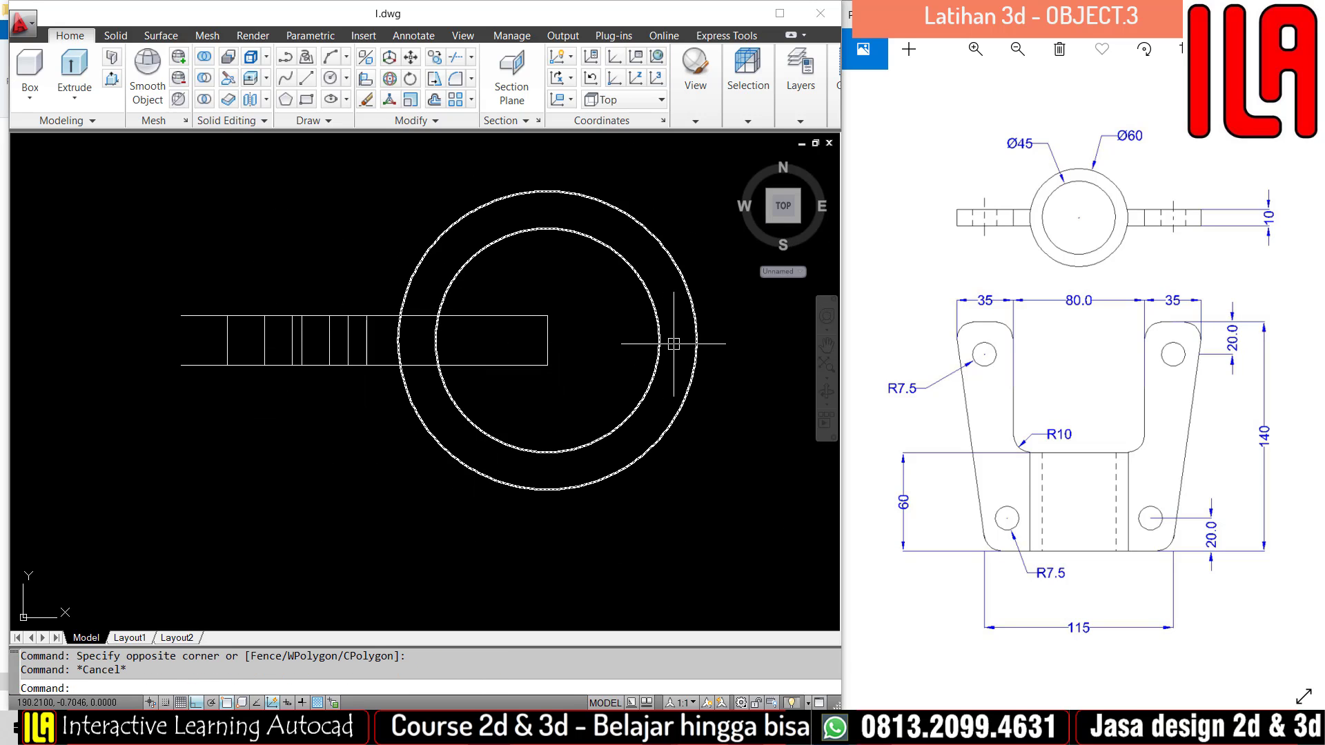
{"action": "left_click", "coordinate": [675, 346]}
{"action": "left_click", "coordinate": [637, 345]}
{"action": "key", "text": "Escape"}
Draw a horizontal construction line through the tube's outer quadrant to check the plate's centring, and delete the line.
{"action": "type", "text": "x"}
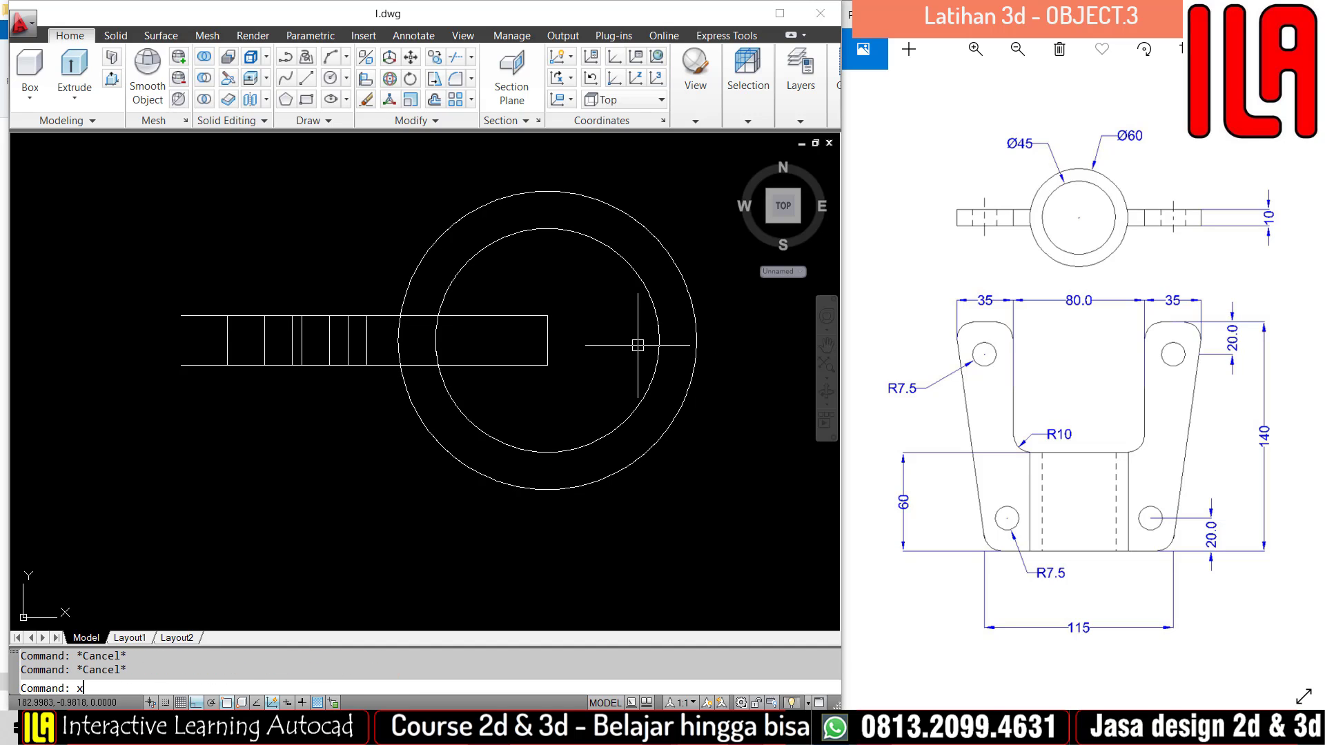
{"action": "type", "text": "l"}
{"action": "key", "text": "Return"}
{"action": "type", "text": "h"}
{"action": "key", "text": "Return"}
{"action": "left_click", "coordinate": [695, 340]}
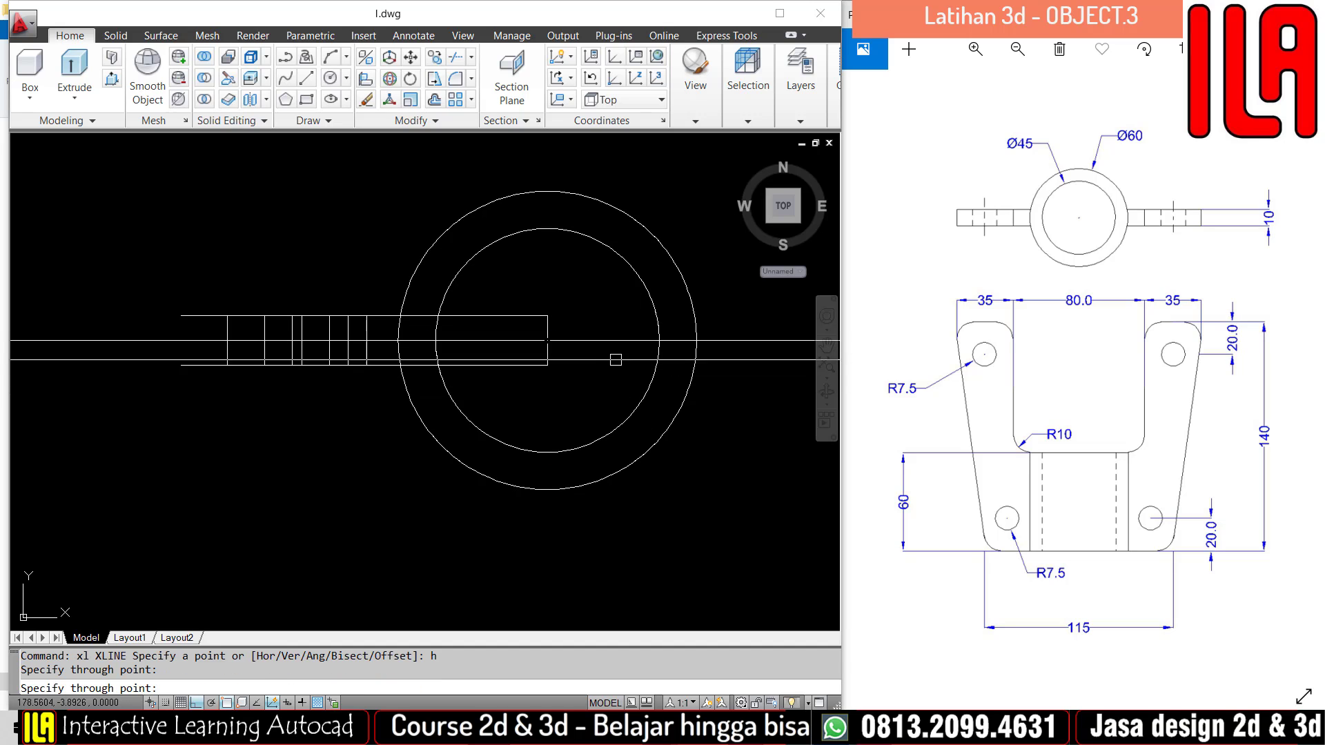
{"action": "key", "text": "Escape"}
{"action": "key", "text": "Escape"}
{"action": "scroll", "coordinate": [649, 363], "scroll_direction": "down", "scroll_amount": 1}
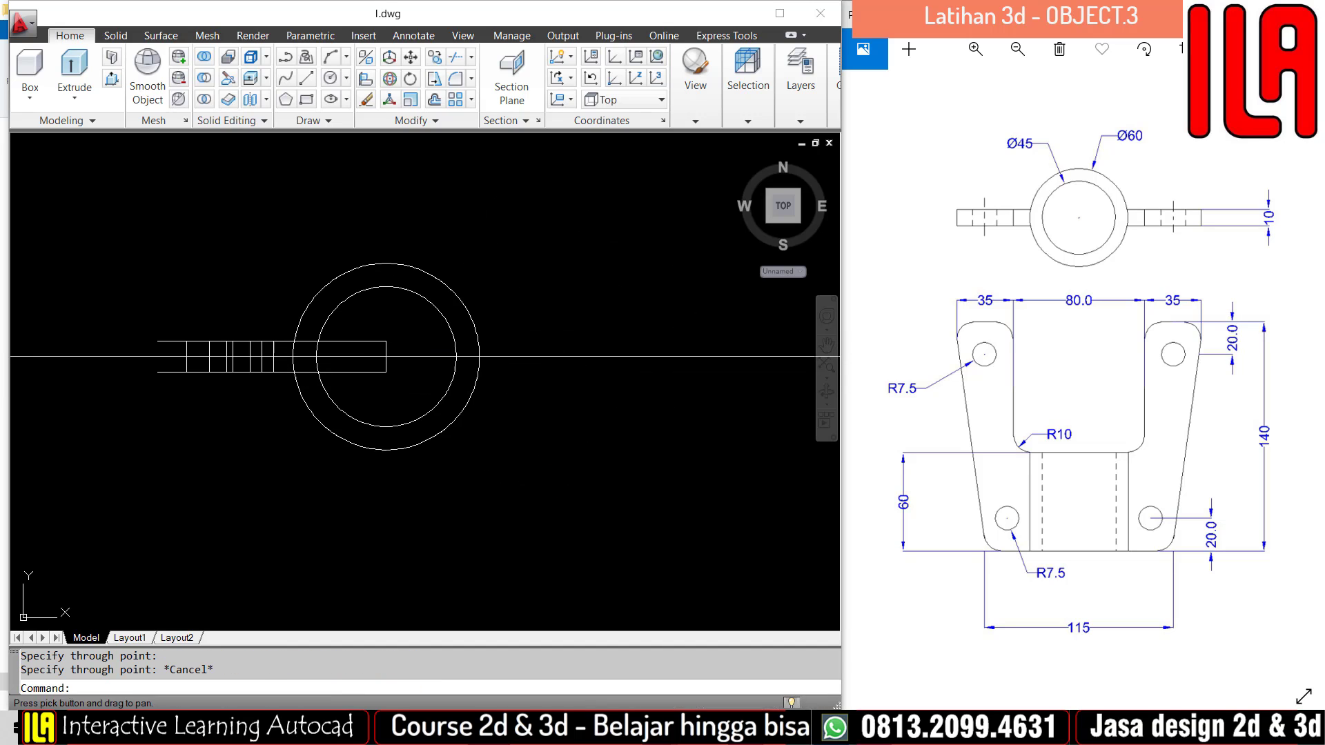
{"action": "left_click", "coordinate": [604, 358]}
{"action": "key", "text": "Delete"}
Switch to the southeast isometric view and shade the model in the Conceptual visual style.
{"action": "type", "text": "-v"}
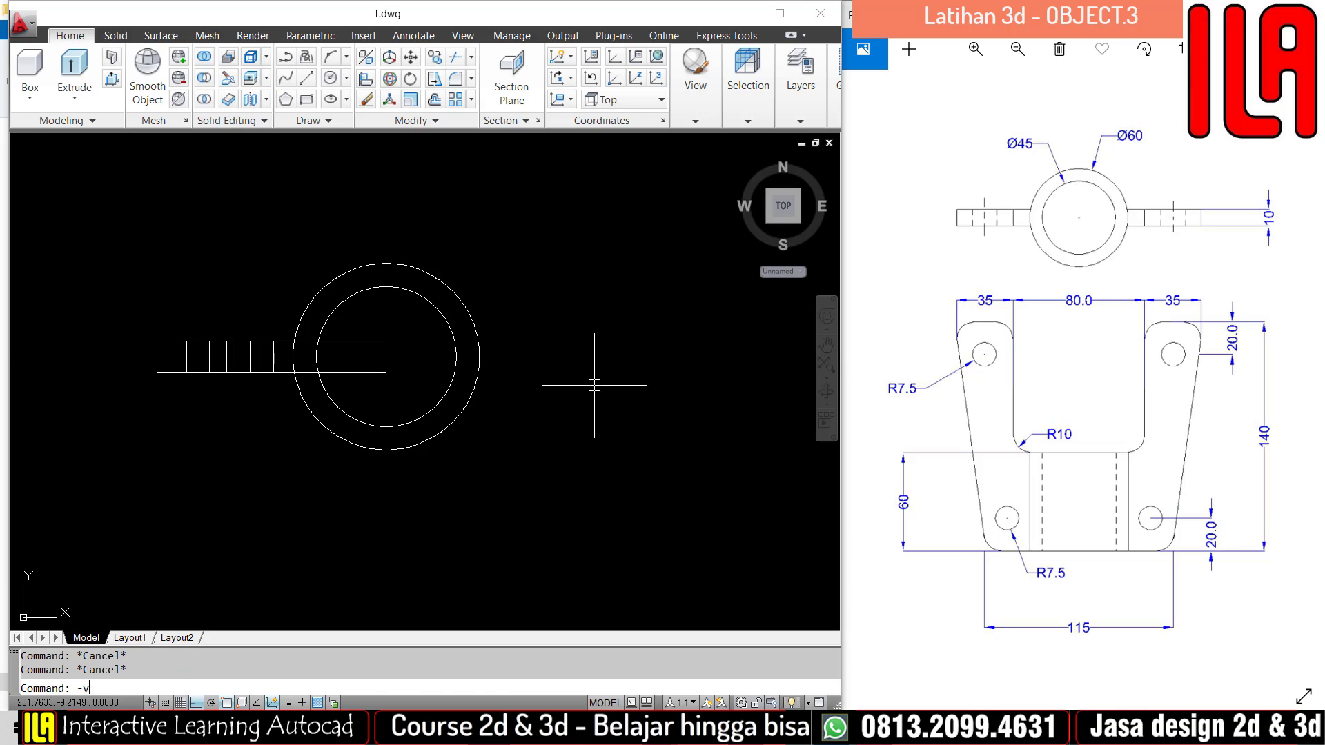
{"action": "key", "text": "Return"}
{"action": "type", "text": "se"}
{"action": "key", "text": "Return"}
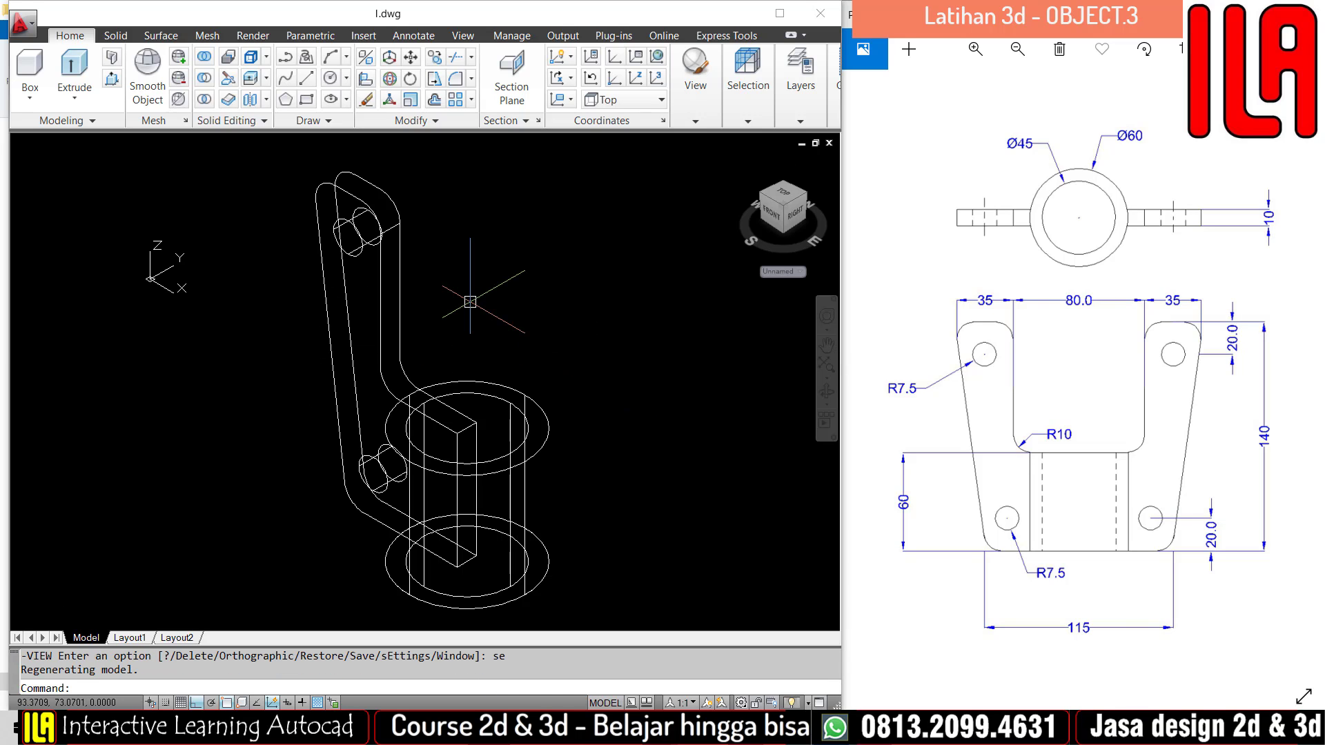
{"action": "type", "text": "vsc"}
{"action": "key", "text": "Return"}
{"action": "type", "text": "c"}
{"action": "key", "text": "Return"}
{"action": "middle_click_drag", "start_coordinate": [470, 302], "coordinate": [472, 258]}
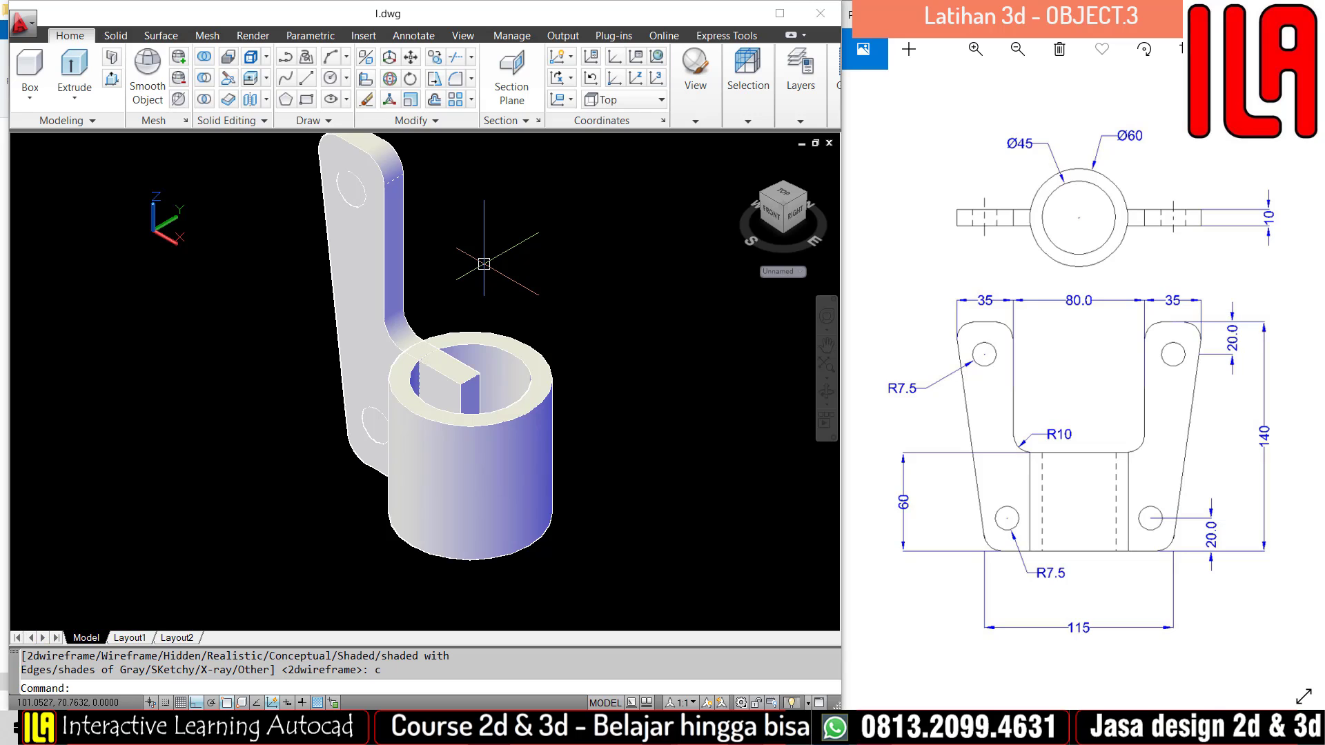
{"action": "middle_click_drag", "start_coordinate": [484, 263], "coordinate": [477, 298]}
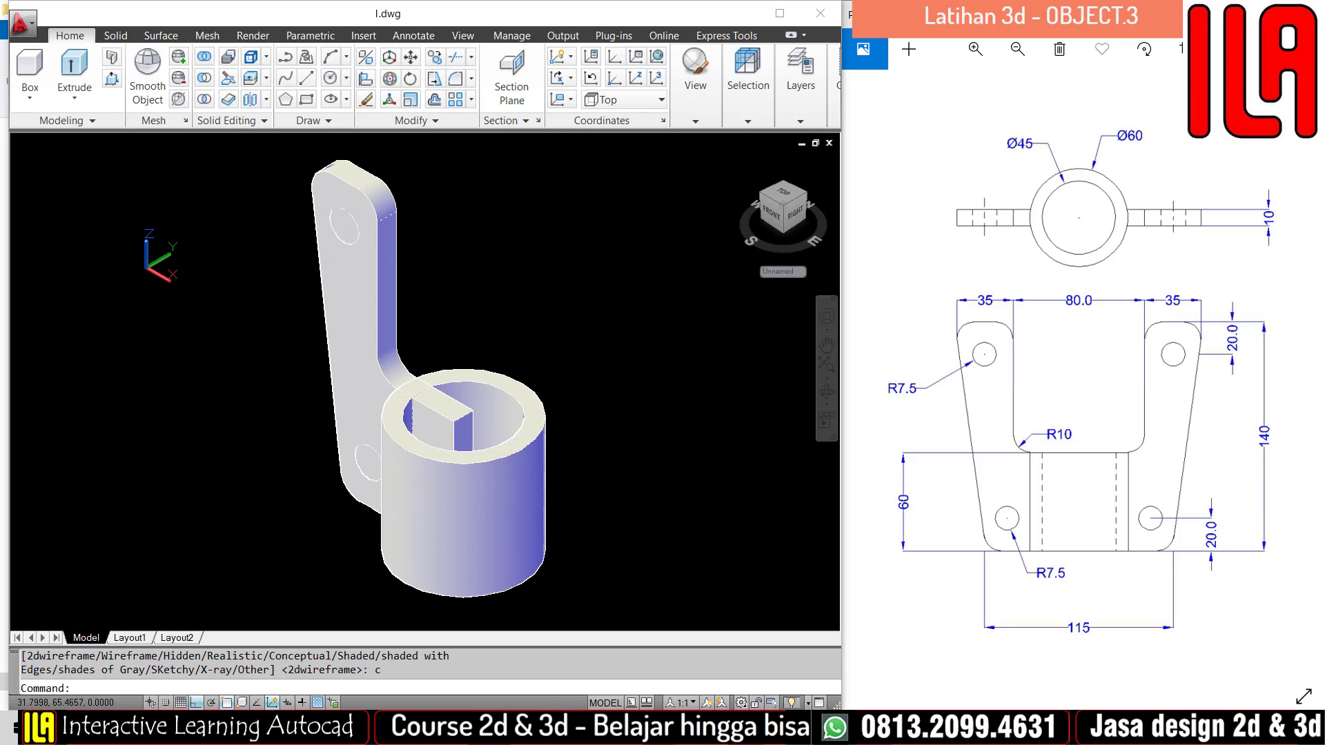
{"action": "middle_click_drag", "start_coordinate": [378, 244], "coordinate": [395, 287]}
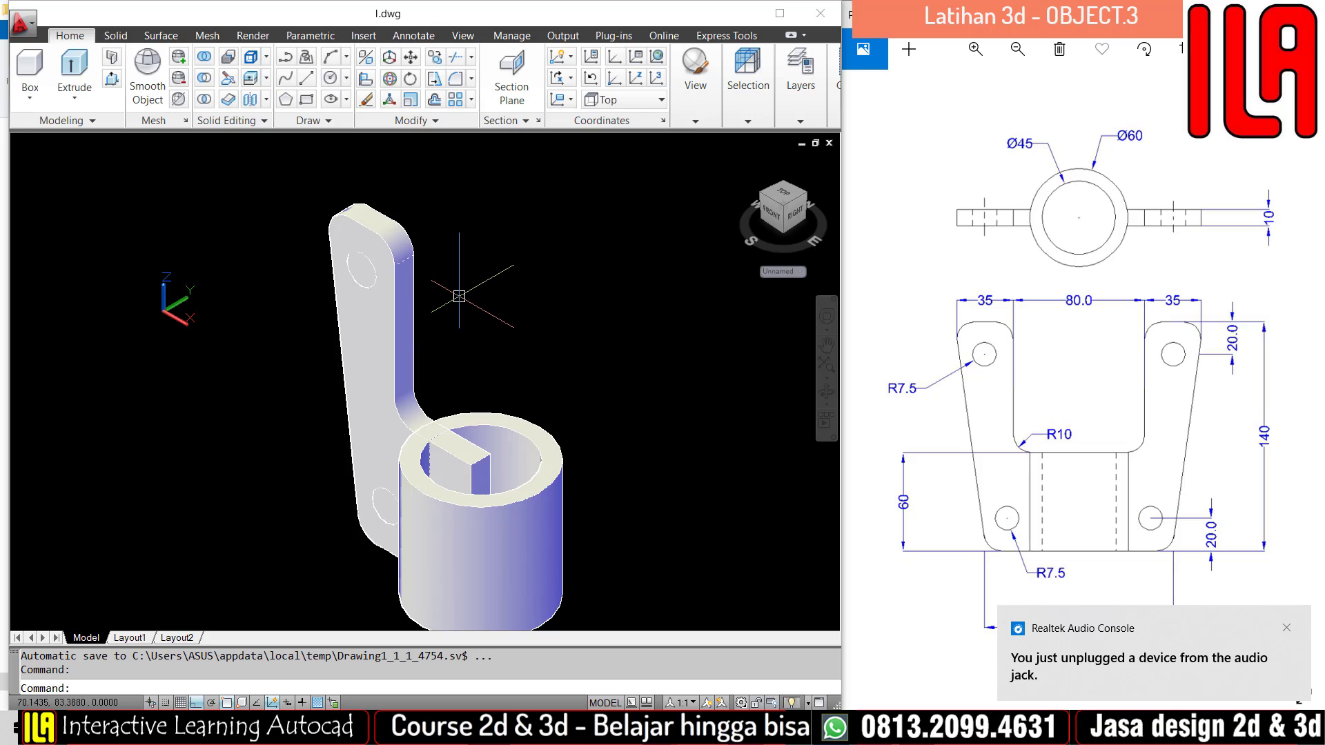
Subtract the upper hole cylinder from the plate solid.
{"action": "type", "text": "SU"}
{"action": "key", "text": "Return"}
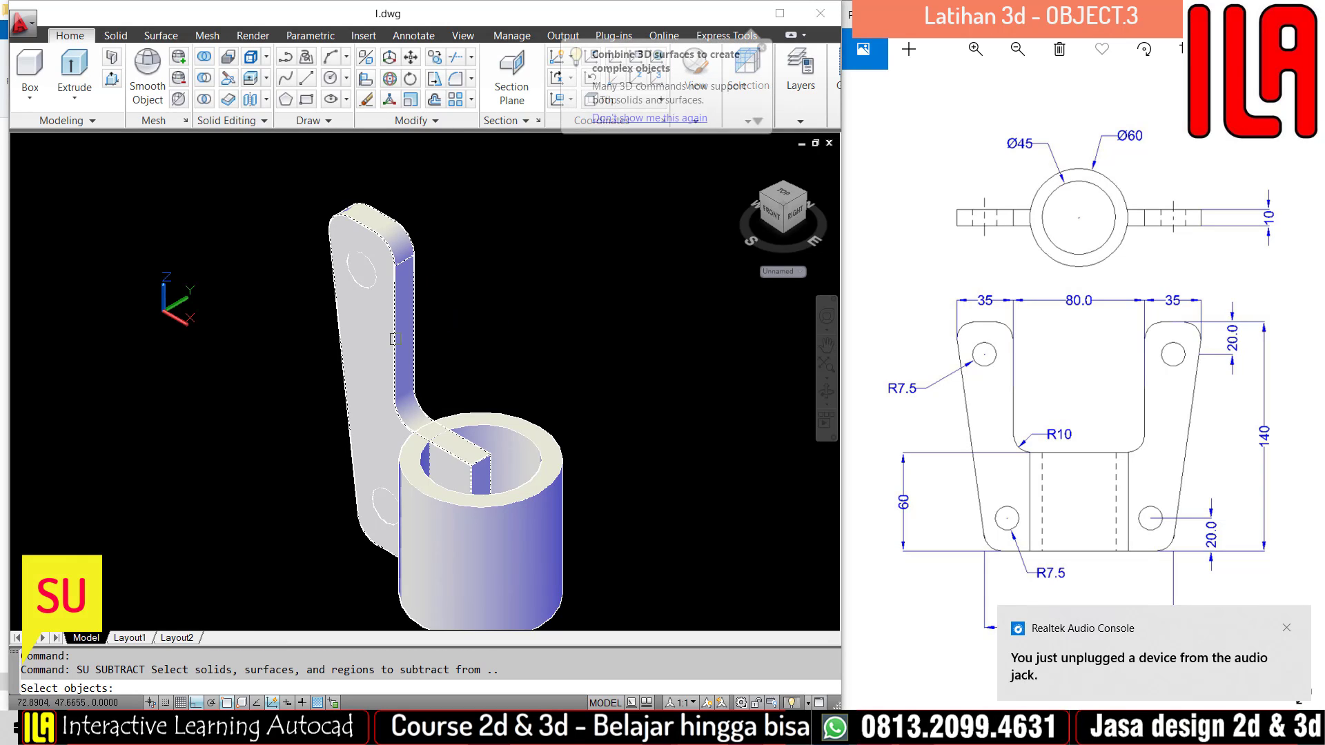
{"action": "left_click", "coordinate": [390, 339]}
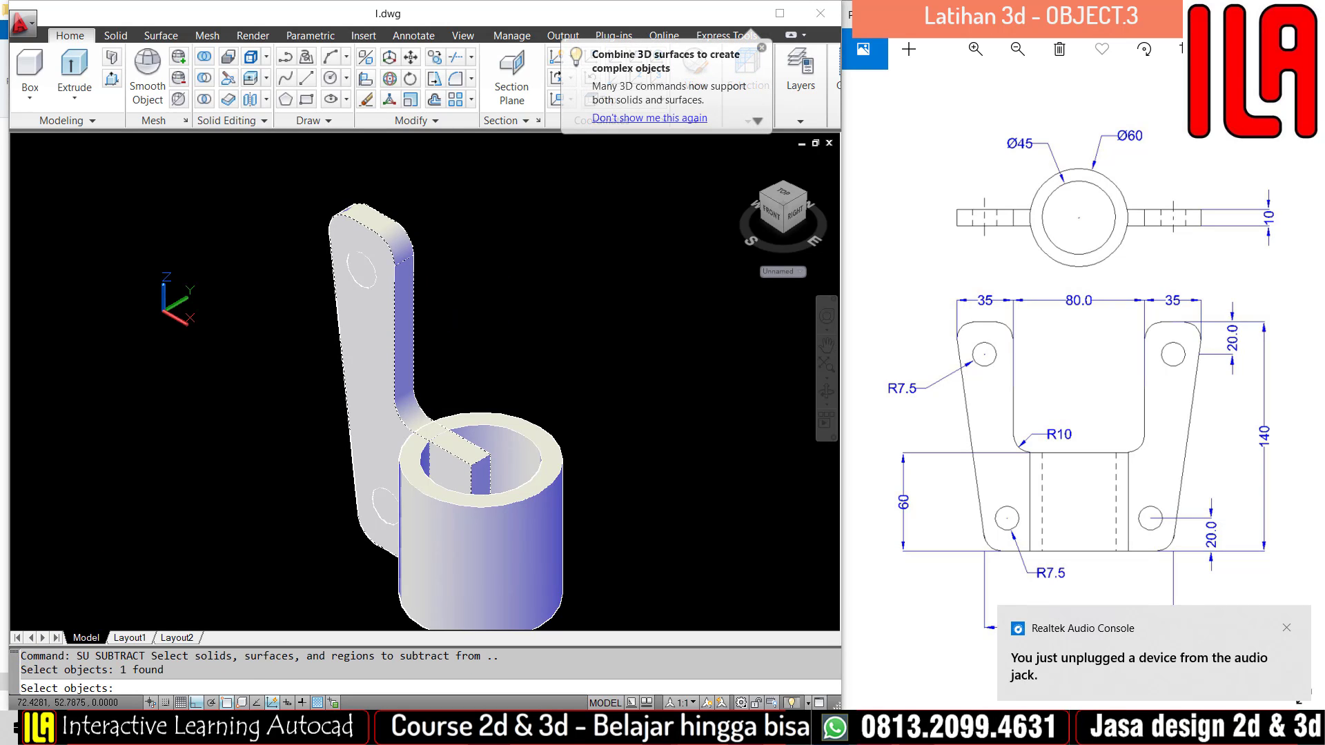
{"action": "key", "text": "Return"}
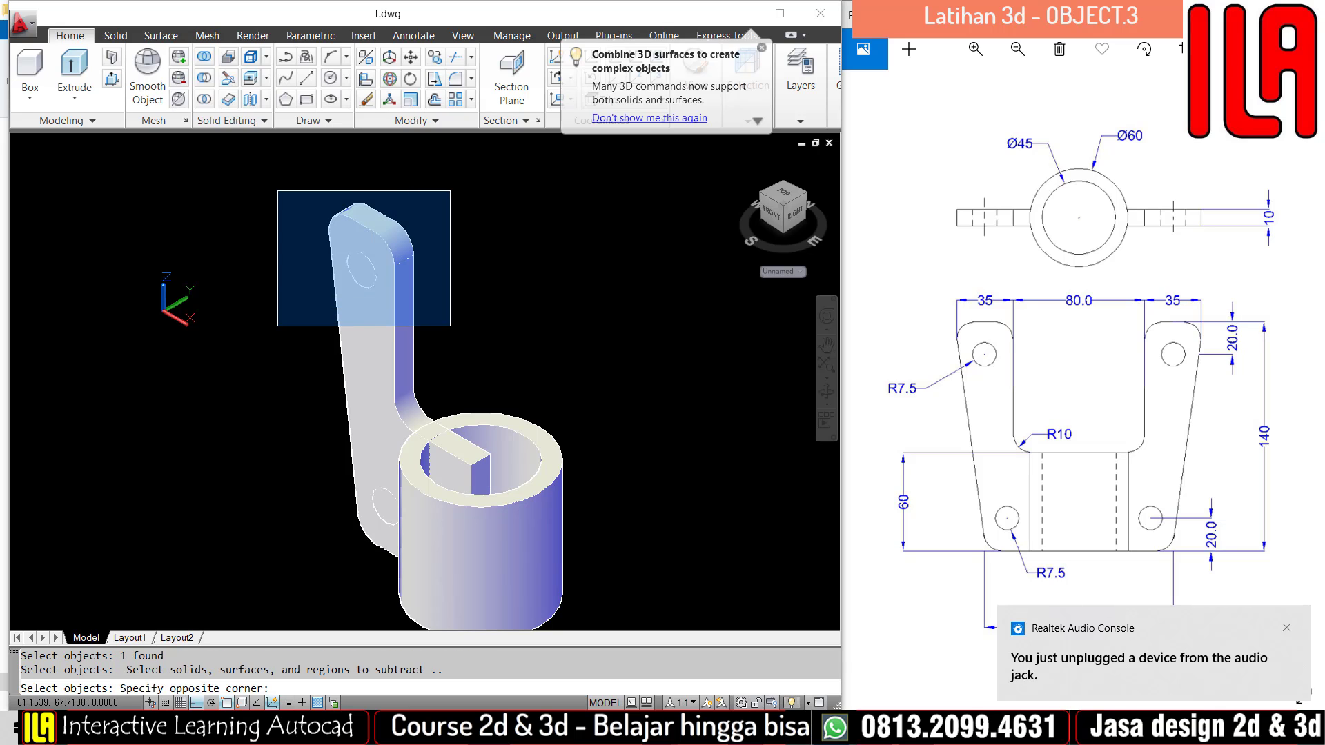
{"action": "left_click", "coordinate": [450, 326]}
{"action": "left_click", "coordinate": [424, 563]}
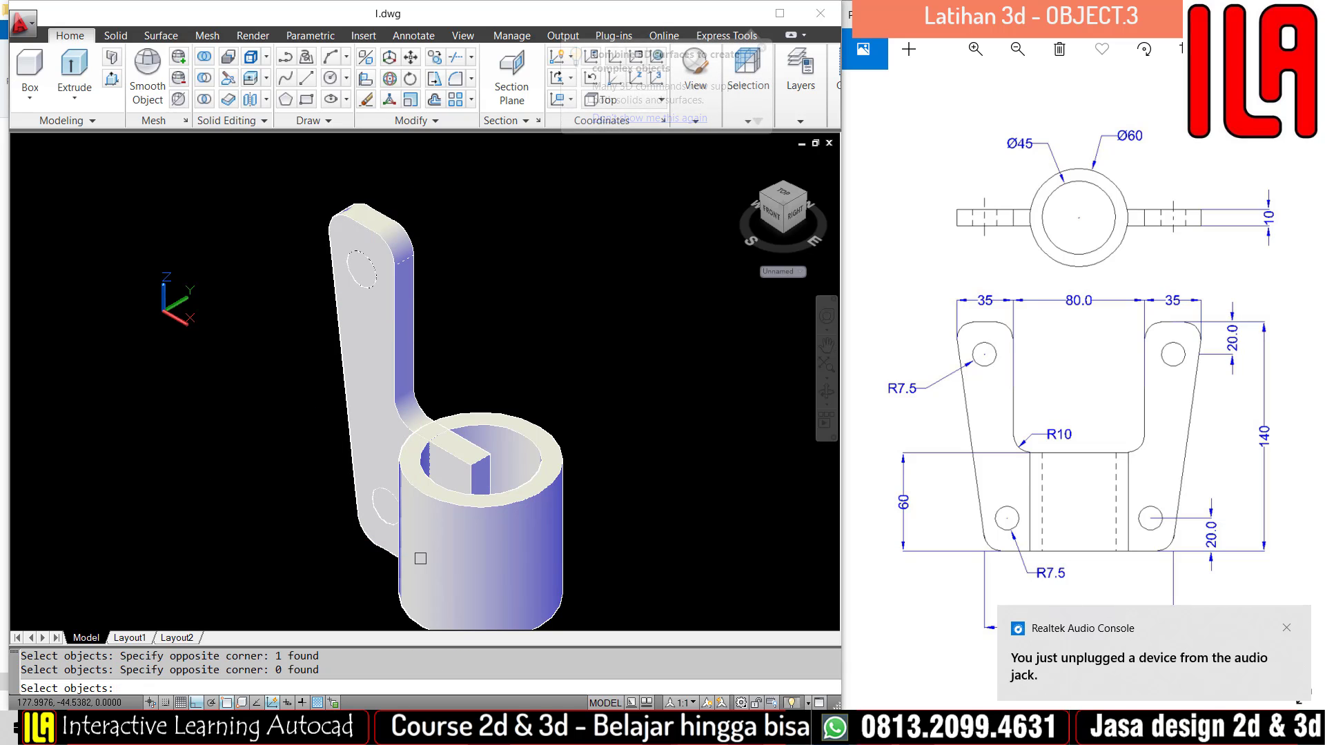
{"action": "key", "text": "Return"}
Subtract the lower hole cylinder, next to the tube, from the plate solid.
{"action": "scroll", "coordinate": [483, 432], "scroll_direction": "up", "scroll_amount": 3}
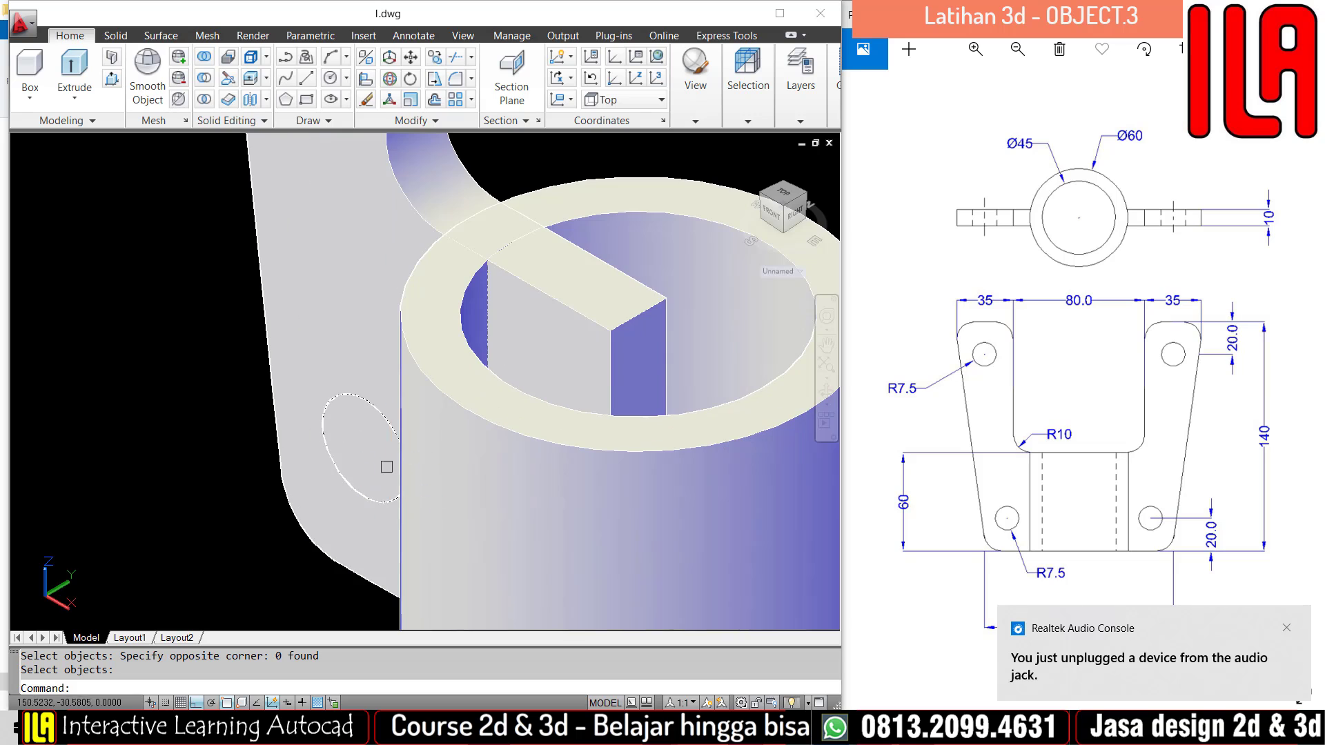
{"action": "scroll", "coordinate": [366, 461], "scroll_direction": "up", "scroll_amount": 4}
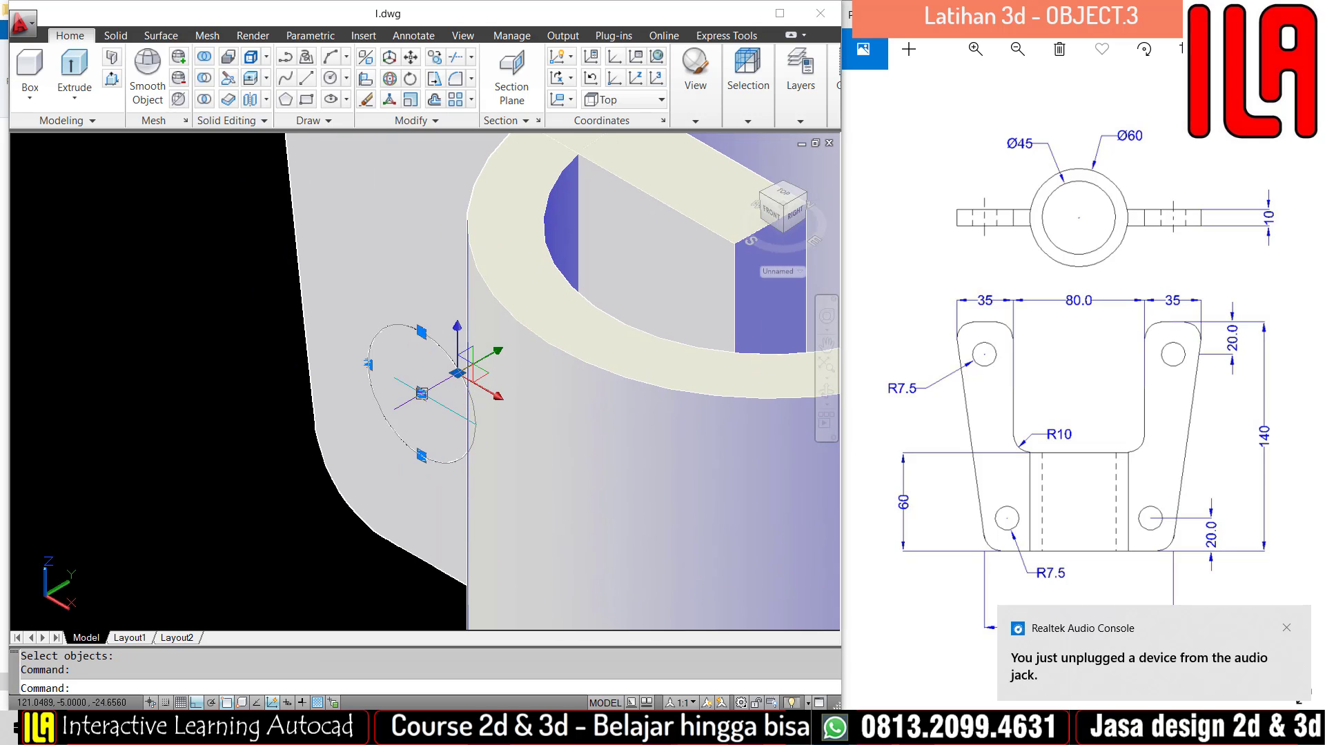
{"action": "key", "text": "Escape"}
{"action": "type", "text": "su"}
{"action": "key", "text": "Return"}
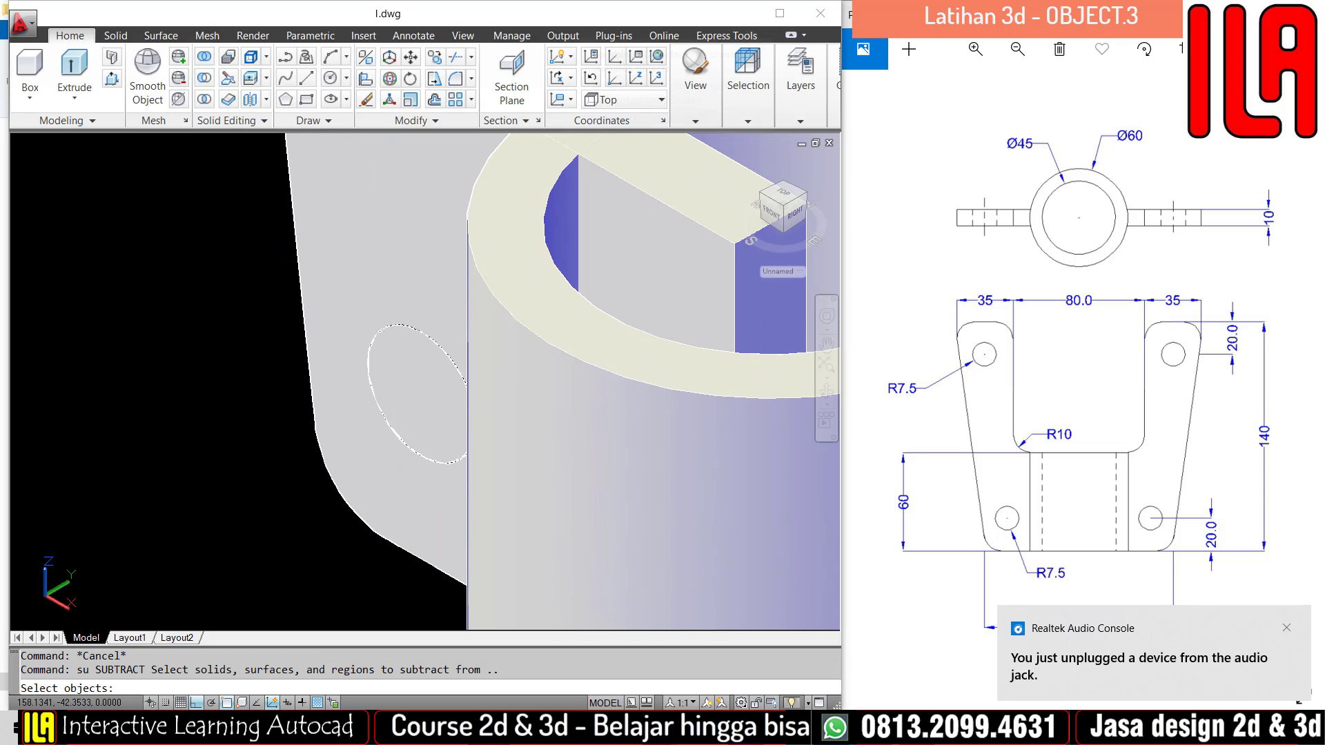
{"action": "left_click", "coordinate": [367, 565]}
{"action": "left_click", "coordinate": [323, 471]}
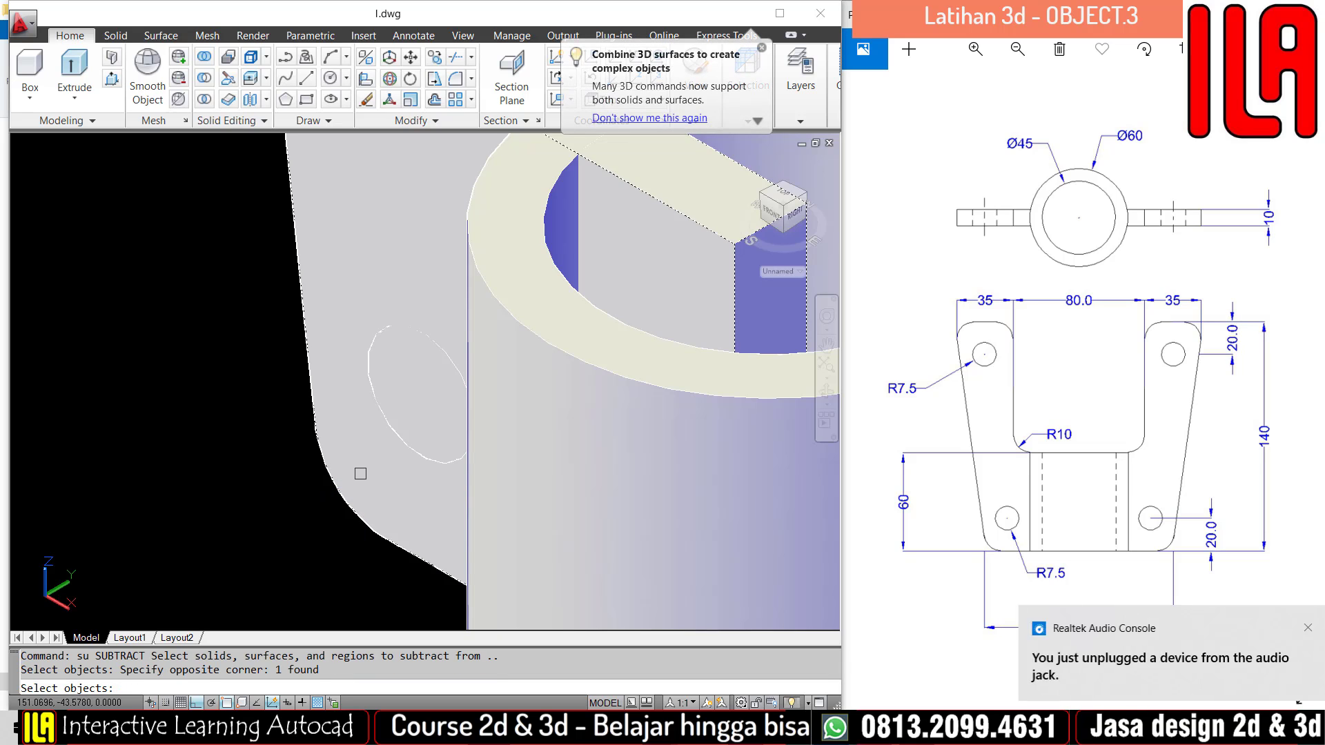
{"action": "key", "text": "Return"}
{"action": "scroll", "coordinate": [417, 390], "scroll_direction": "down", "scroll_amount": 3}
{"action": "left_click", "coordinate": [414, 401]}
{"action": "key", "text": "Return"}
{"action": "scroll", "coordinate": [415, 401], "scroll_direction": "down", "scroll_amount": 3}
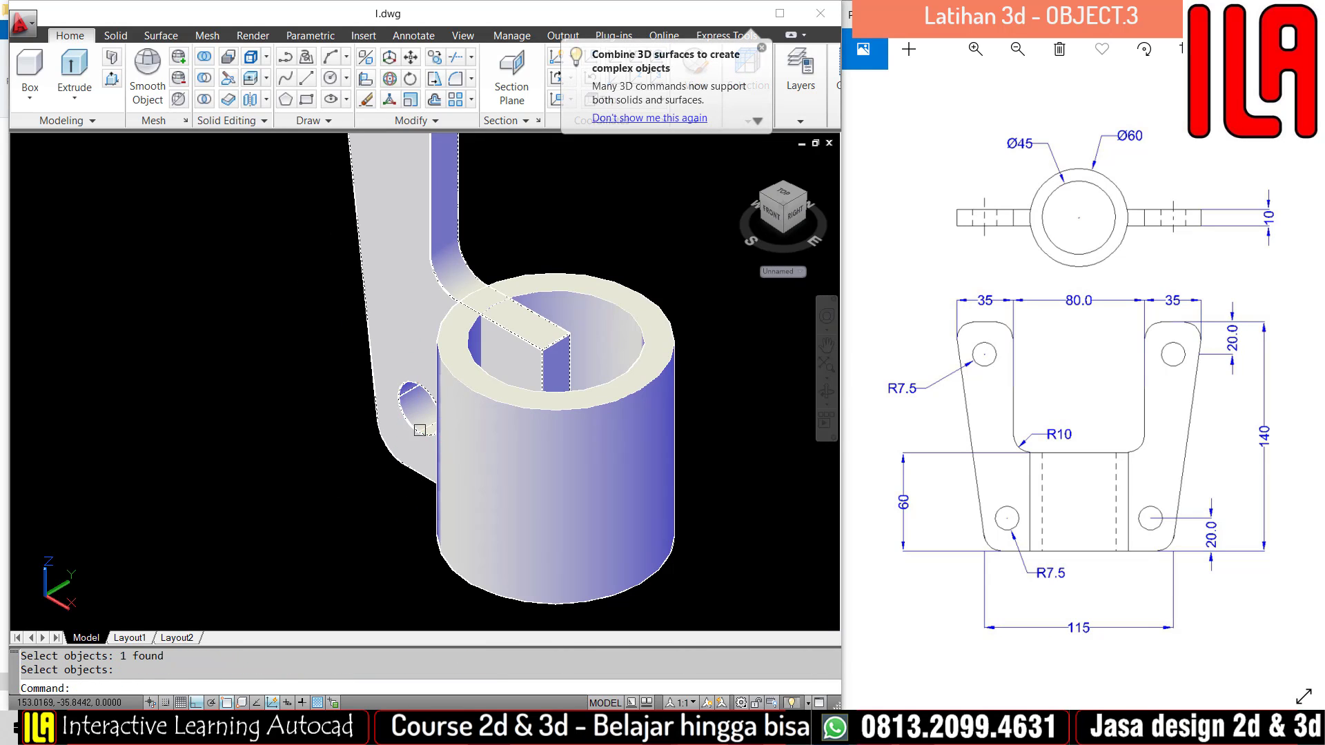
Orbit the shaded model to inspect the two holes through the plate and its end inside the tube.
{"action": "scroll", "coordinate": [407, 404], "scroll_direction": "up", "scroll_amount": 4}
{"action": "key", "text": "Escape"}
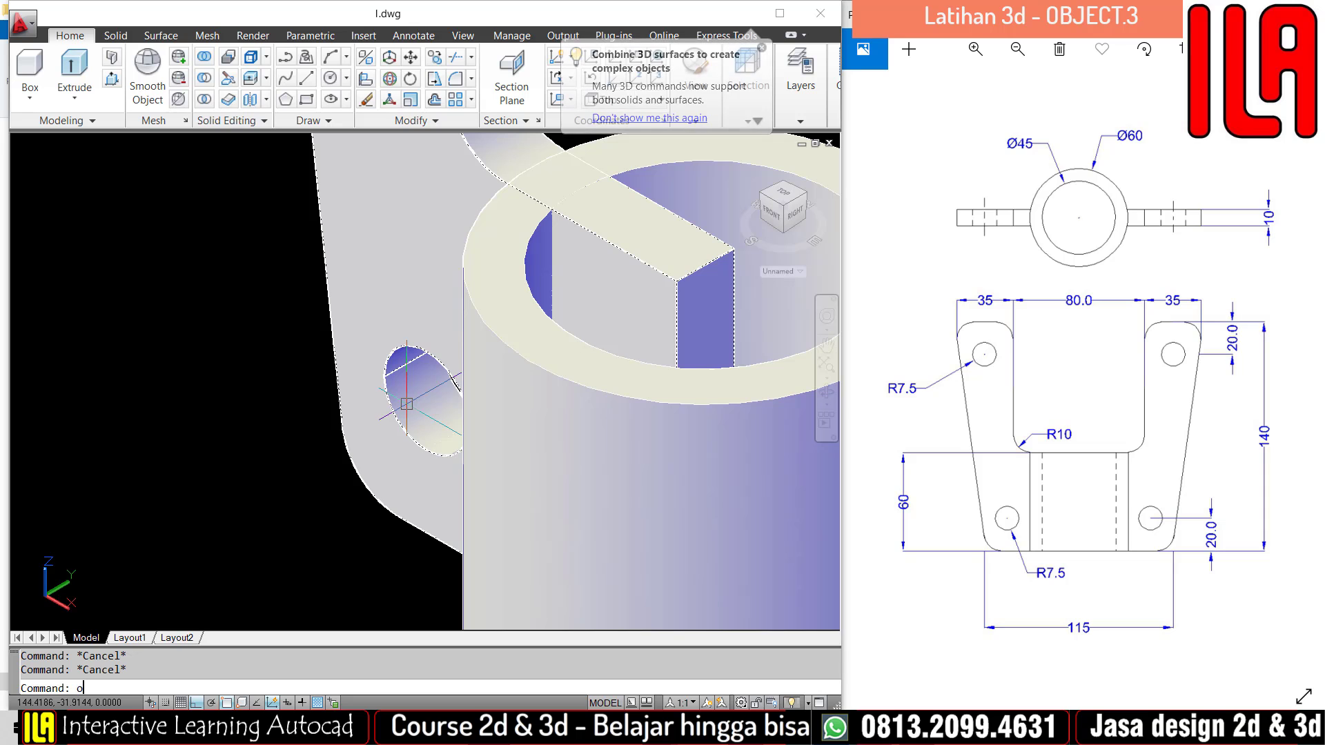
{"action": "type", "text": "orb"}
{"action": "key", "text": "Return"}
{"action": "left_click_drag", "start_coordinate": [411, 316], "coordinate": [564, 509]}
{"action": "key", "text": "Escape"}
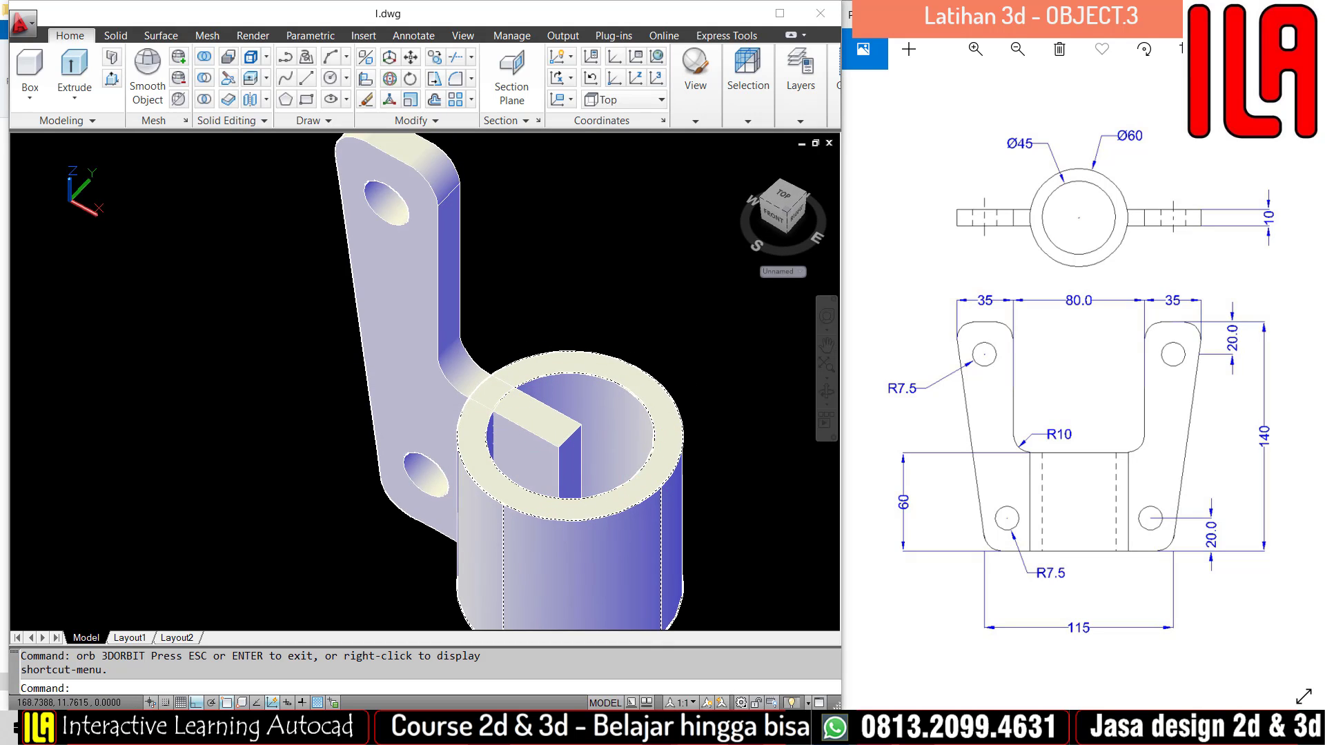
{"action": "middle_click_drag", "start_coordinate": [588, 436], "coordinate": [539, 416]}
Set the visual style to 2D Wireframe.
{"action": "type", "text": "v"}
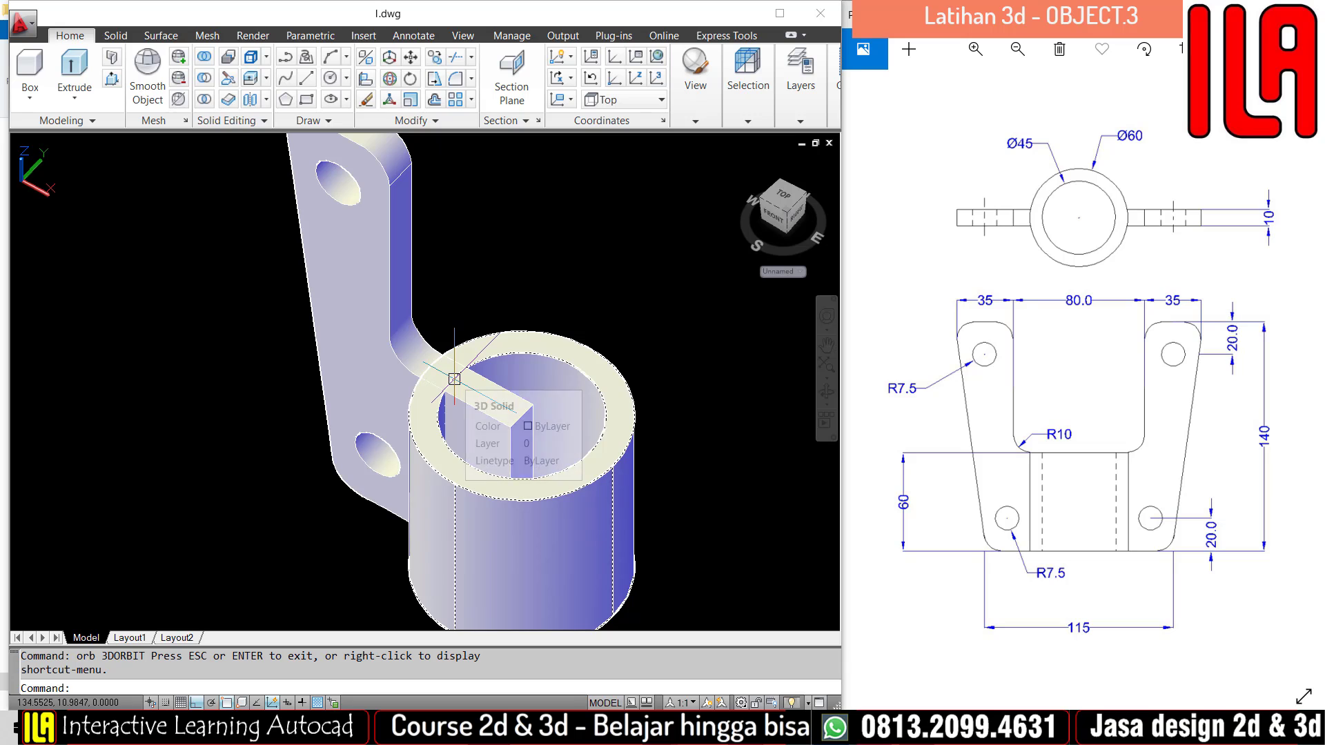
{"action": "type", "text": "sc"}
{"action": "key", "text": "Return"}
{"action": "type", "text": "2"}
{"action": "key", "text": "Return"}
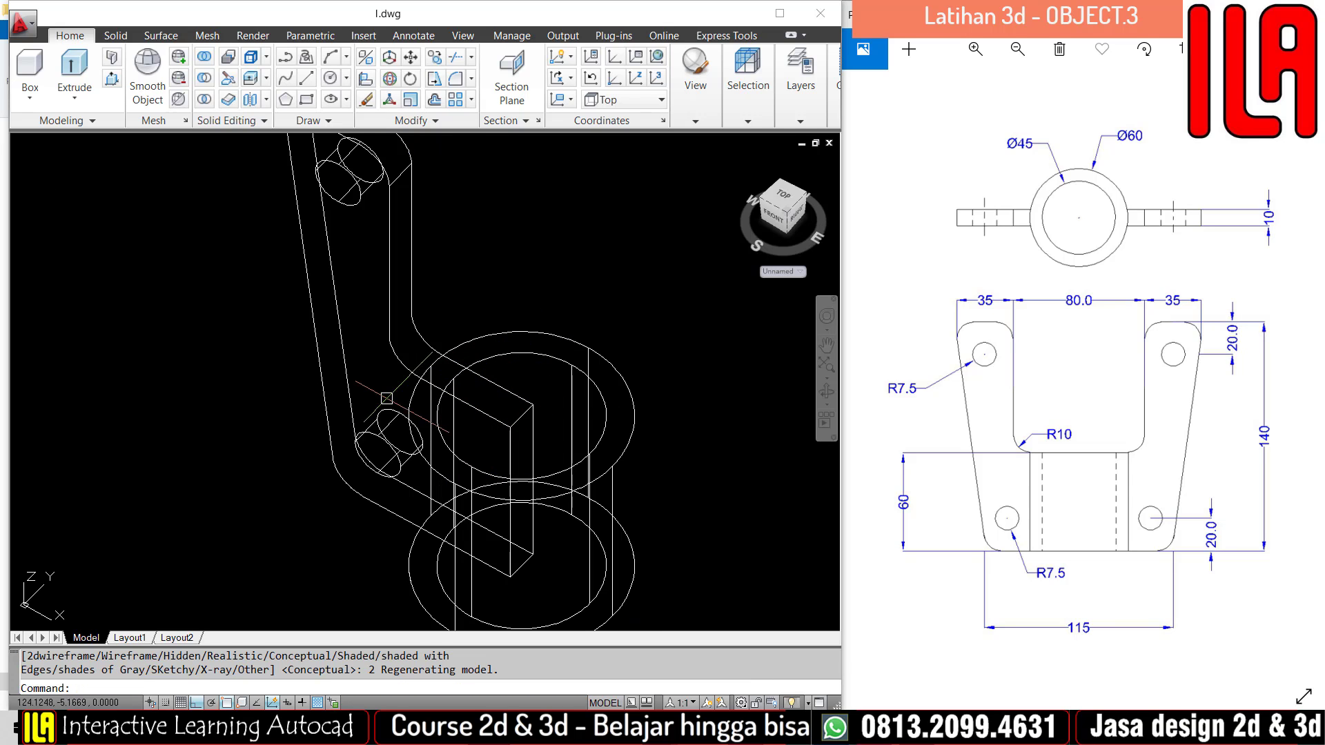
Draw a circle of diameter 60 centred on the tube's top face.
{"action": "scroll", "coordinate": [542, 397], "scroll_direction": "up", "scroll_amount": 1}
{"action": "scroll", "coordinate": [542, 400], "scroll_direction": "up", "scroll_amount": 1}
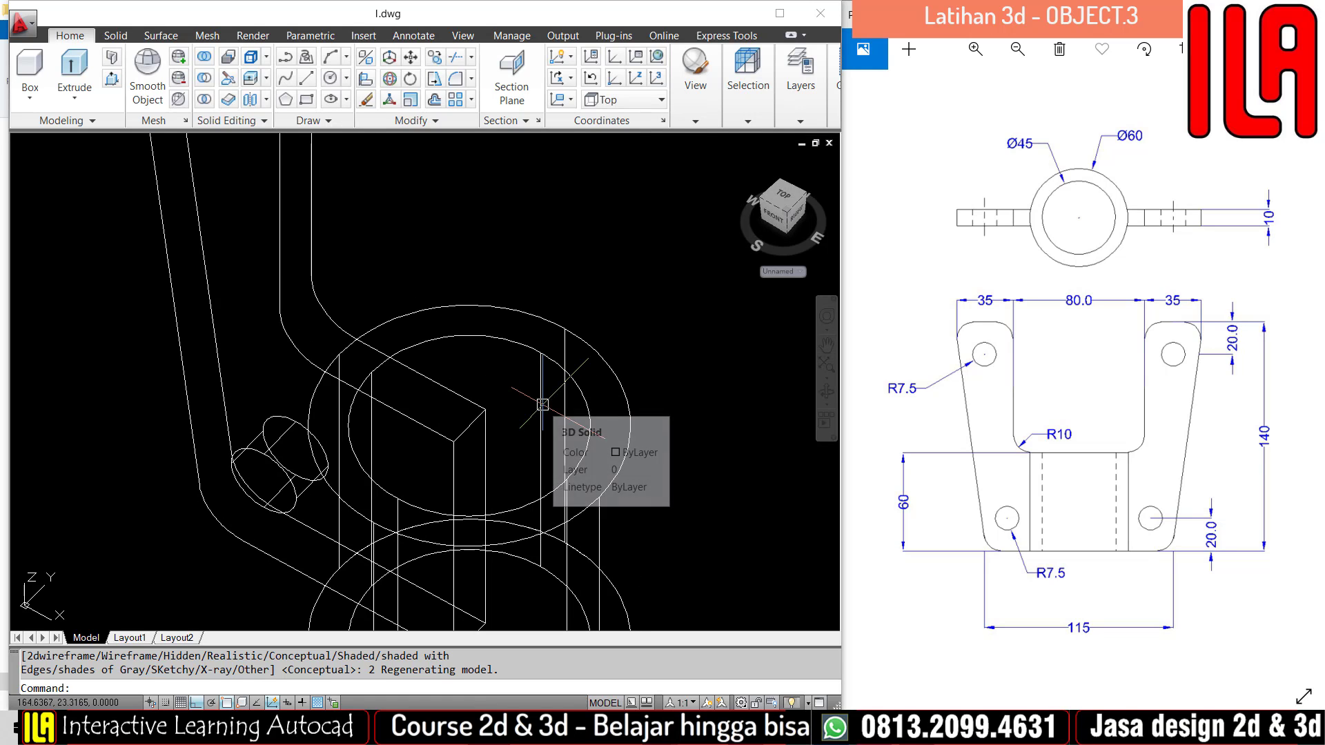
{"action": "type", "text": "c"}
{"action": "key", "text": "Return"}
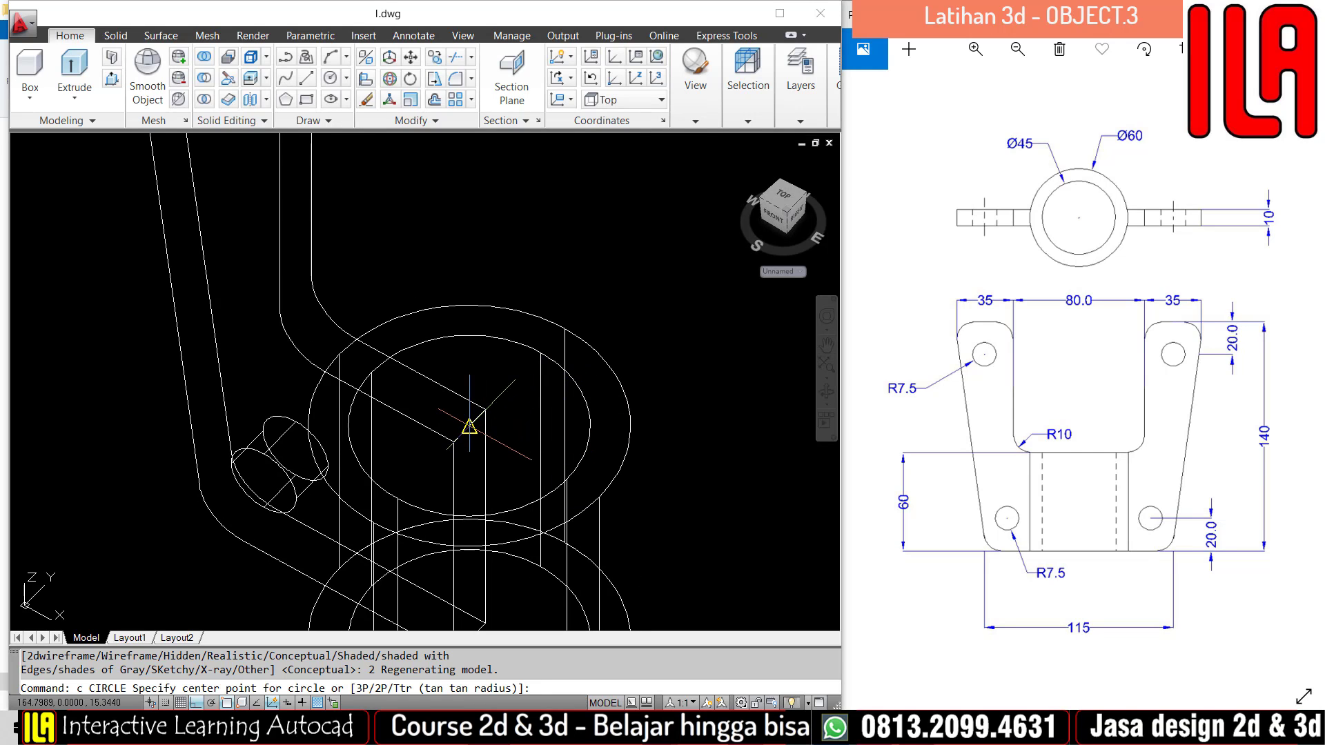
{"action": "left_click", "coordinate": [469, 426]}
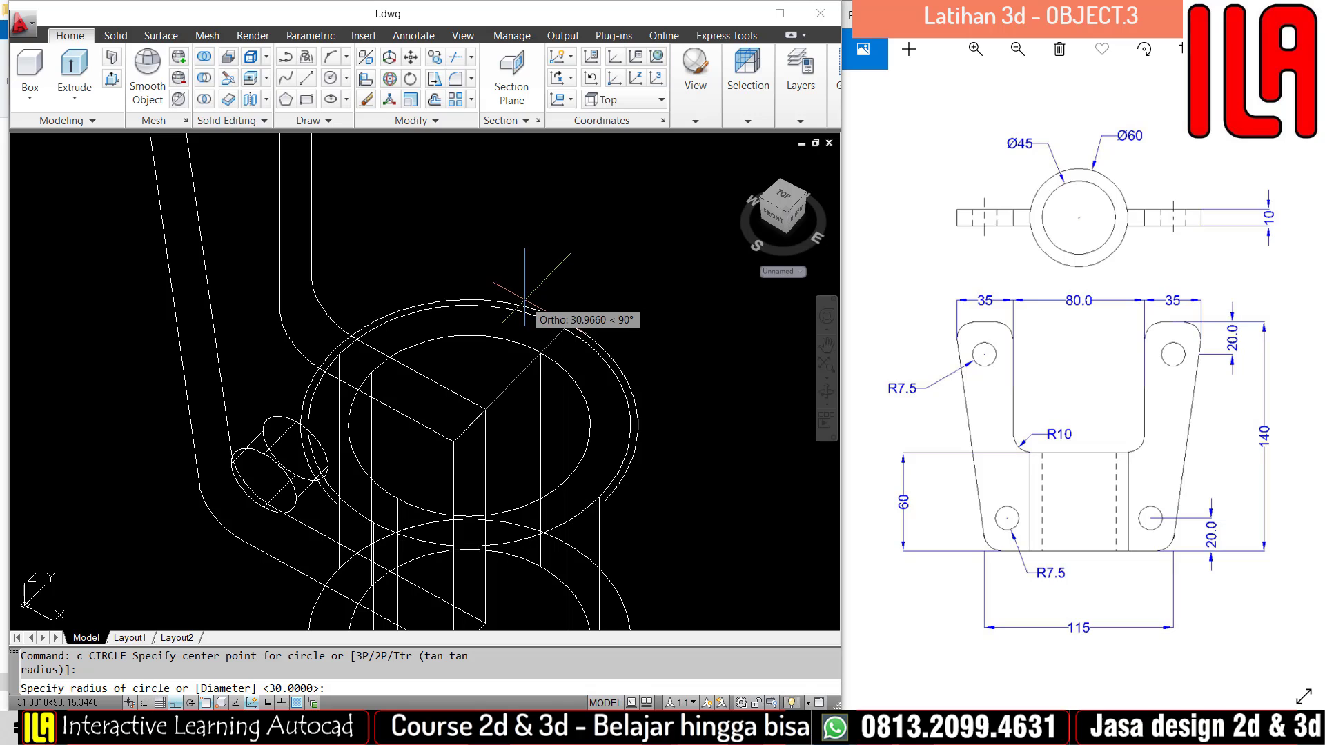
{"action": "type", "text": "d"}
{"action": "key", "text": "Return"}
{"action": "type", "text": "6"}
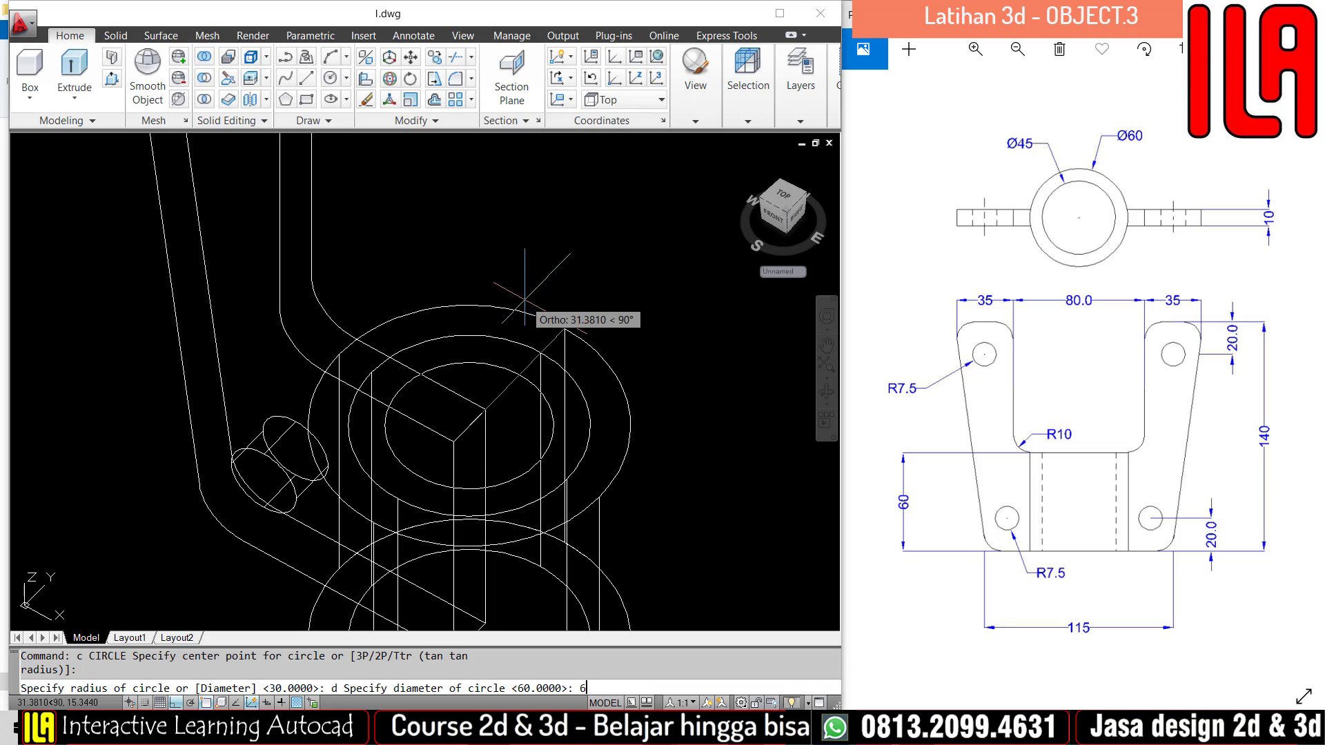
{"action": "type", "text": "0"}
{"action": "key", "text": "Return"}
{"action": "left_click", "coordinate": [535, 314]}
{"action": "key", "text": "Escape"}
{"action": "key", "text": "Escape"}
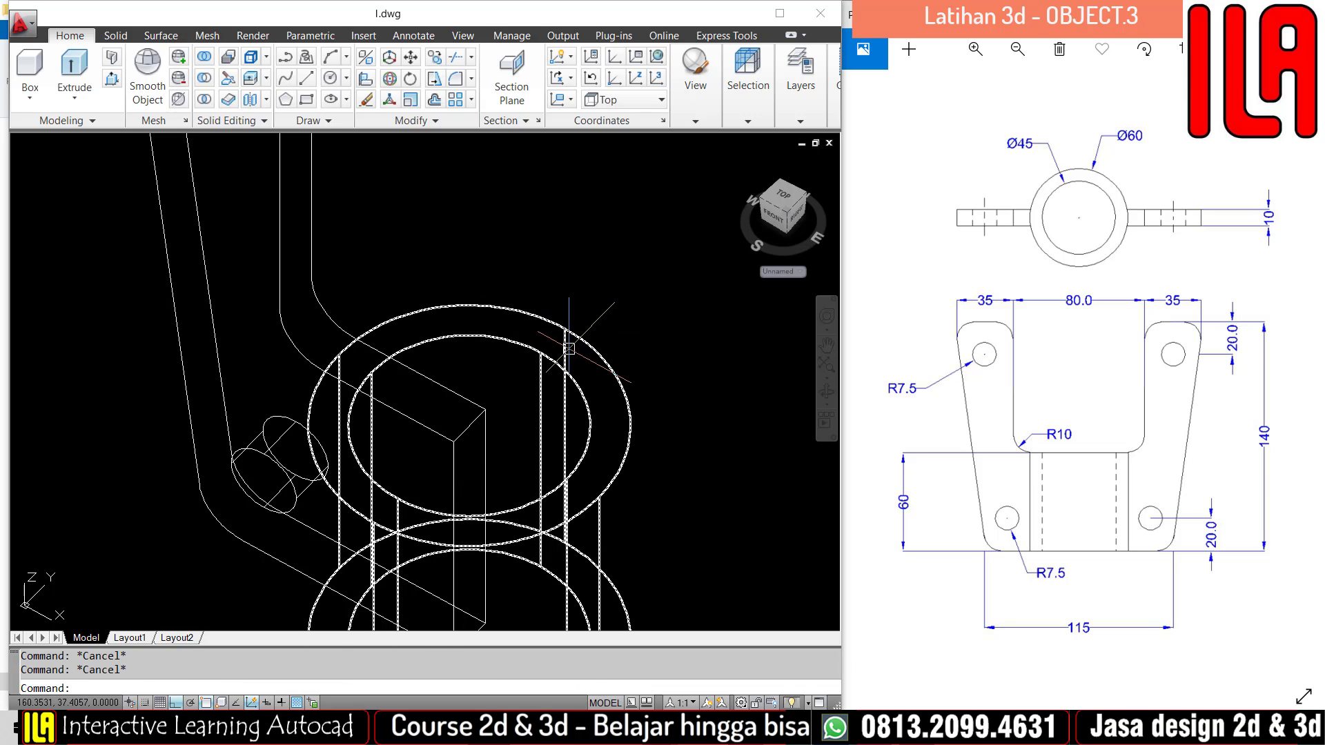
Extrude the 60-diameter circle upward into a solid cylinder rising well above the plate's upper end.
{"action": "type", "text": "ext"}
{"action": "key", "text": "Return"}
{"action": "left_click", "coordinate": [568, 349]}
{"action": "scroll", "coordinate": [536, 379], "scroll_direction": "down", "scroll_amount": 10}
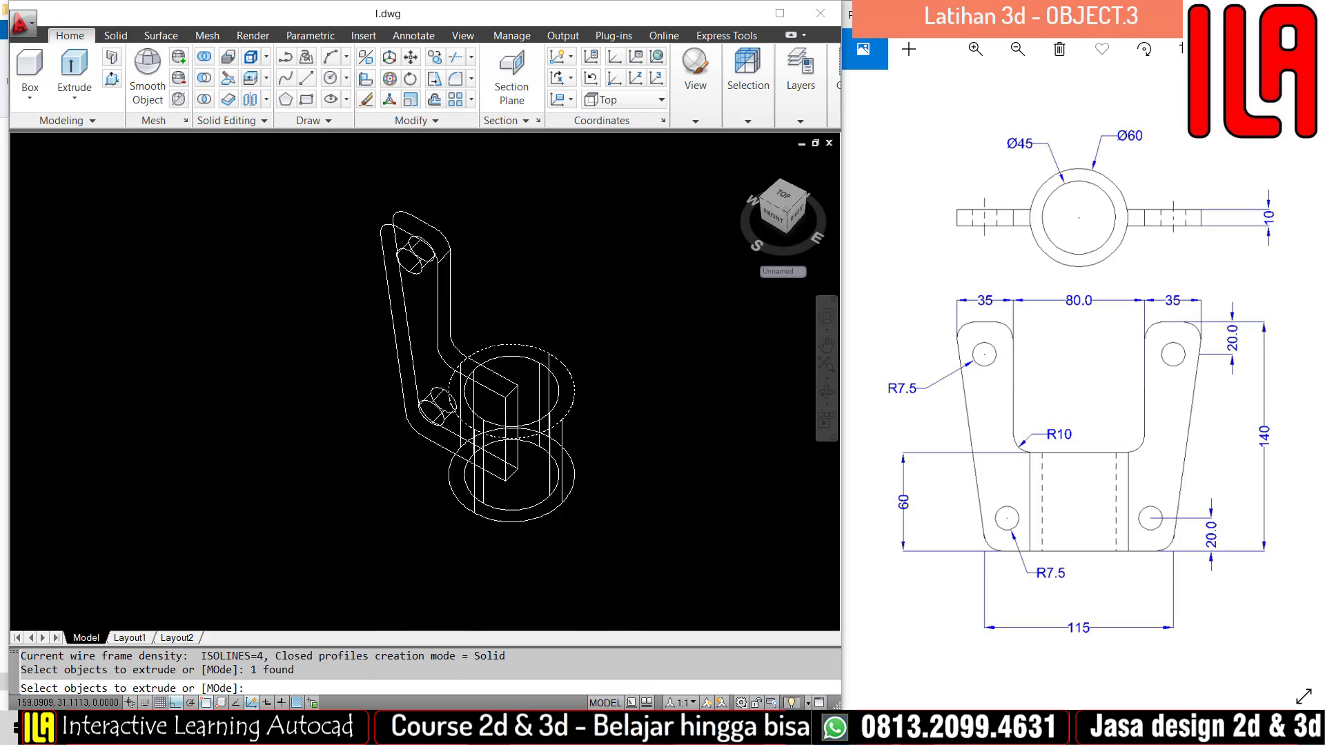
{"action": "key", "text": "Return"}
{"action": "scroll", "coordinate": [552, 269], "scroll_direction": "up", "scroll_amount": 2}
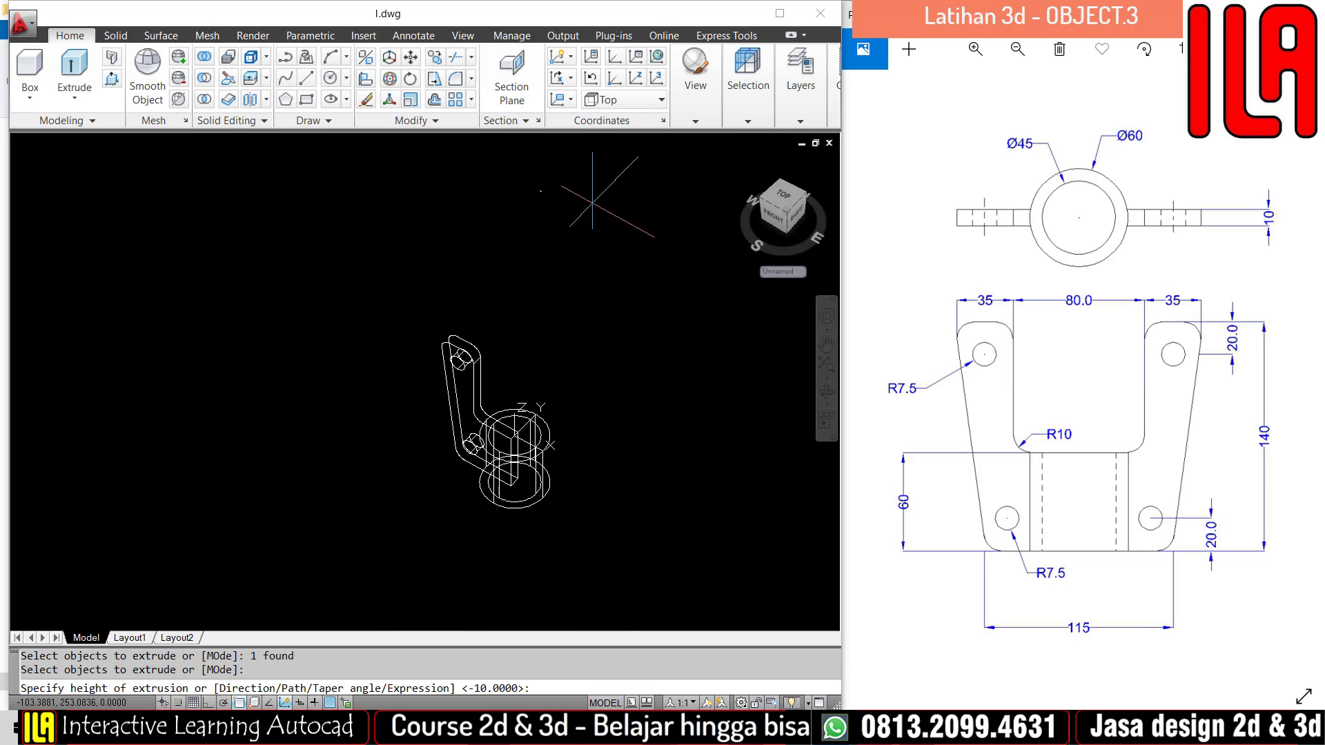
{"action": "left_click", "coordinate": [607, 221]}
{"action": "middle_click_drag", "start_coordinate": [572, 265], "coordinate": [534, 236]}
{"action": "key", "text": "Escape"}
{"action": "key", "text": "Escape"}
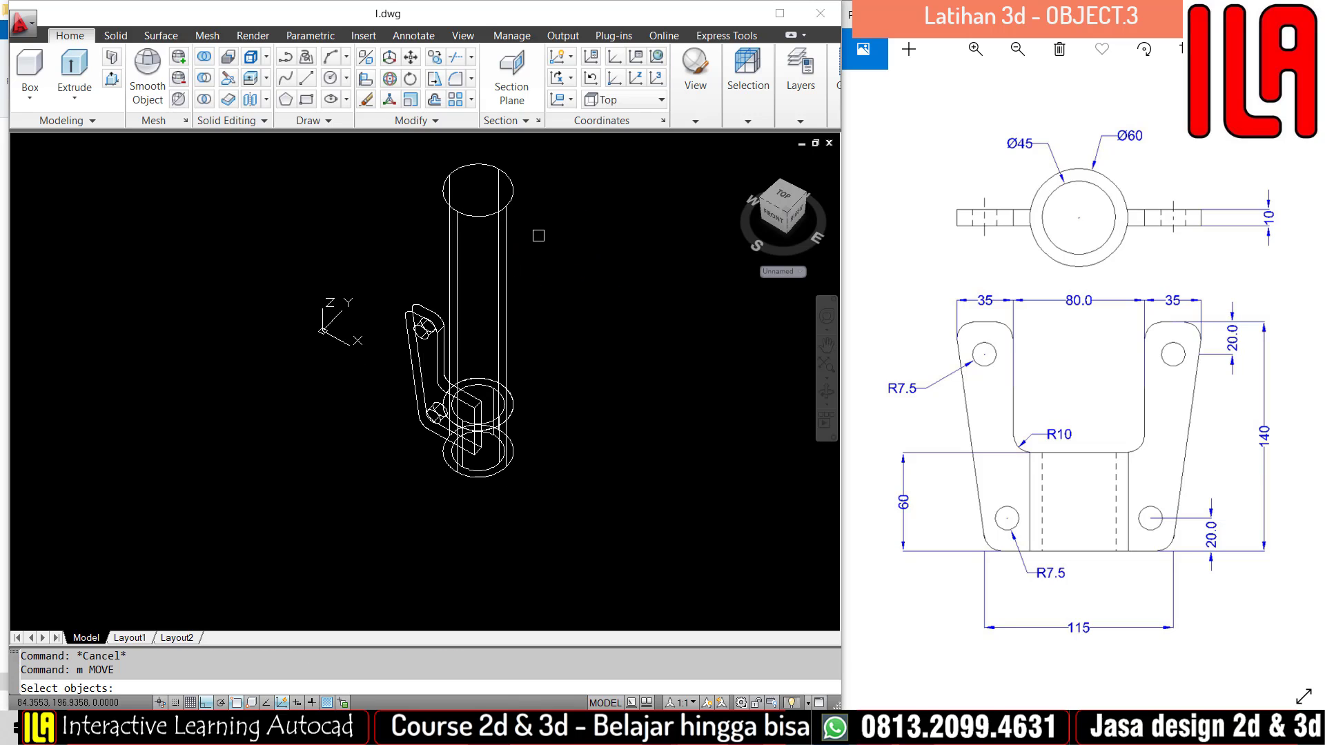
Move the tall cylinder straight down along Z so it passes through the tube and the plate's inner end.
{"action": "key", "text": "Escape"}
{"action": "type", "text": "m"}
{"action": "key", "text": "Return"}
{"action": "left_click", "coordinate": [538, 236]}
{"action": "left_click", "coordinate": [472, 243]}
{"action": "key", "text": "Return"}
{"action": "left_click", "coordinate": [569, 226]}
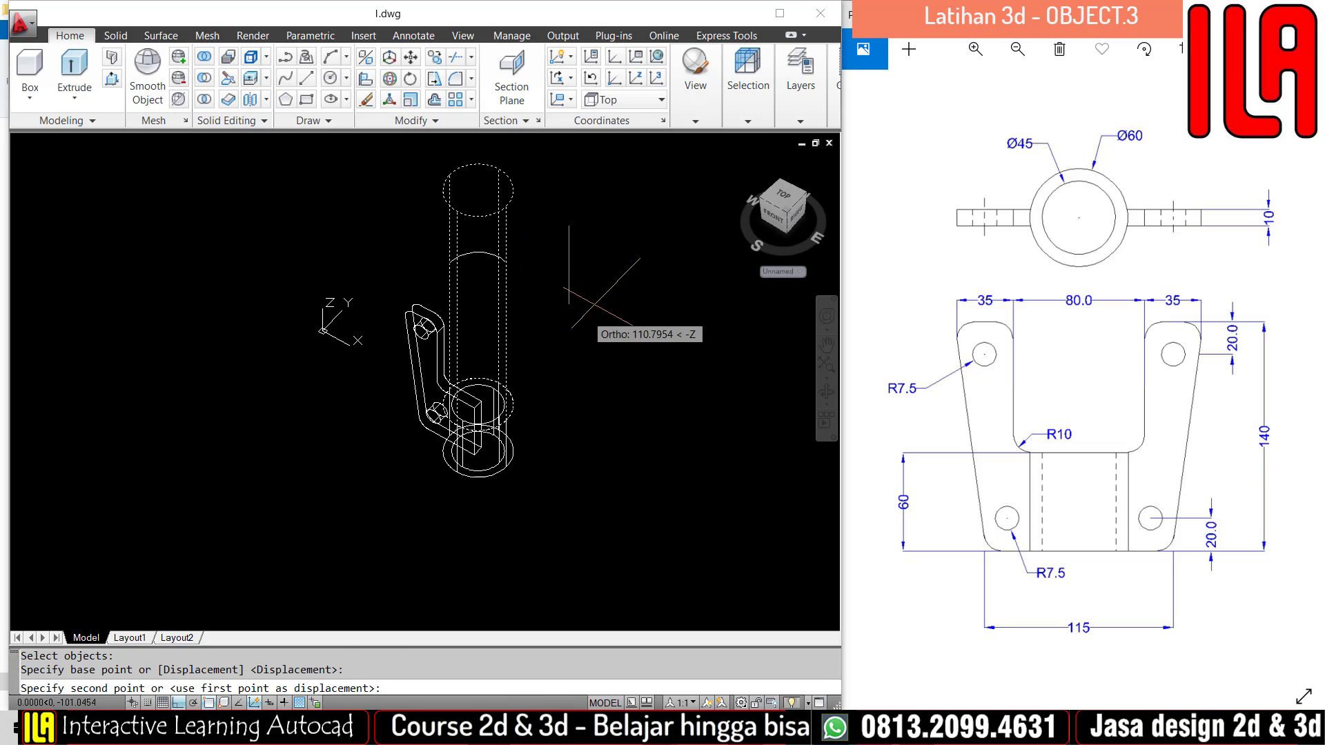
{"action": "left_click", "coordinate": [595, 364]}
{"action": "scroll", "coordinate": [471, 333], "scroll_direction": "up", "scroll_amount": 5}
{"action": "middle_click_drag", "start_coordinate": [472, 335], "coordinate": [414, 363]}
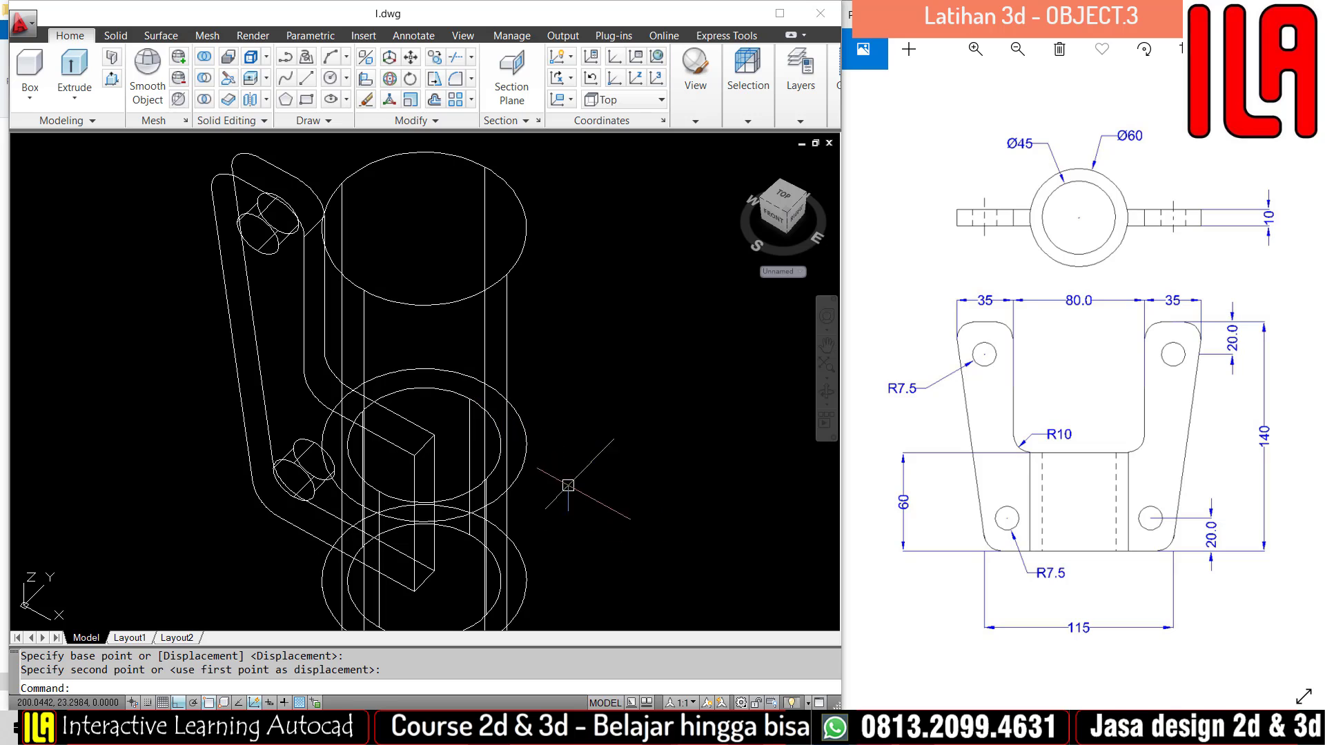
Set the visual style to Conceptual and check the large cylinder by selecting it.
{"action": "key", "text": "Escape"}
{"action": "type", "text": "vs"}
{"action": "key", "text": "Return"}
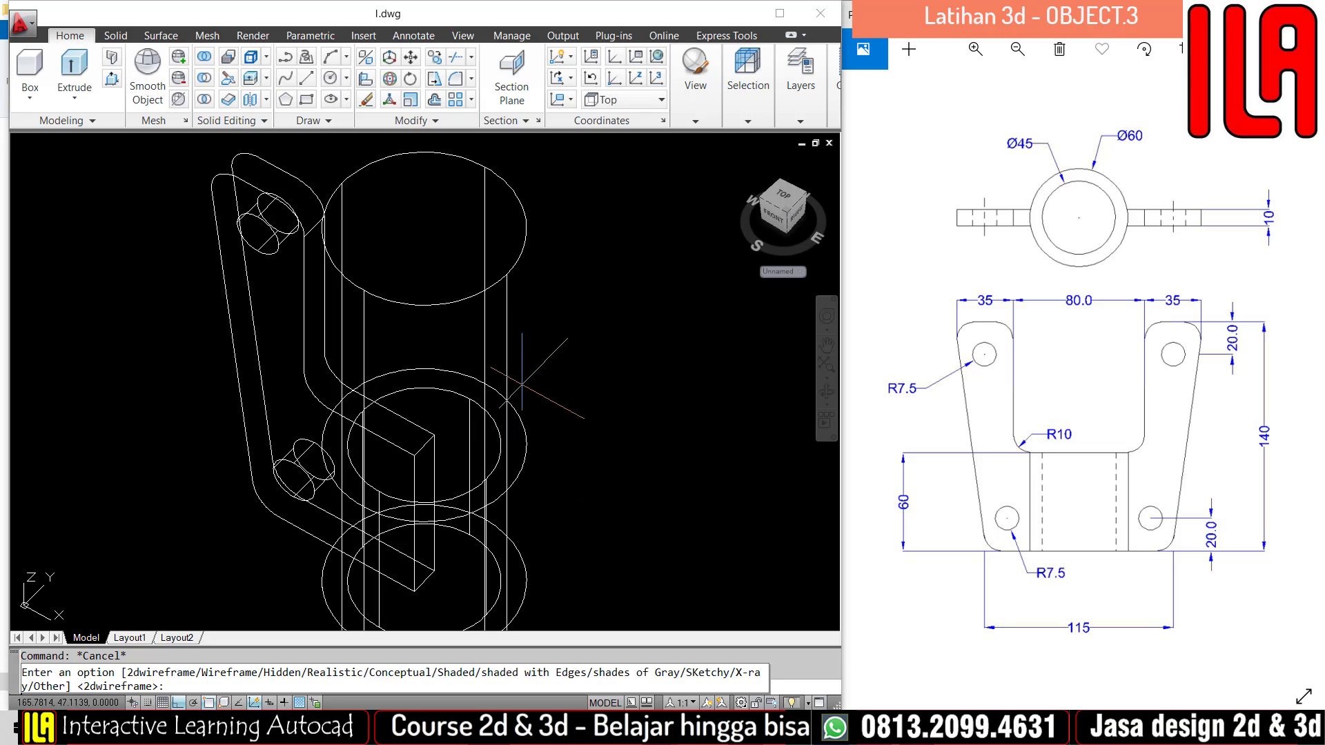
{"action": "type", "text": "c"}
{"action": "key", "text": "Return"}
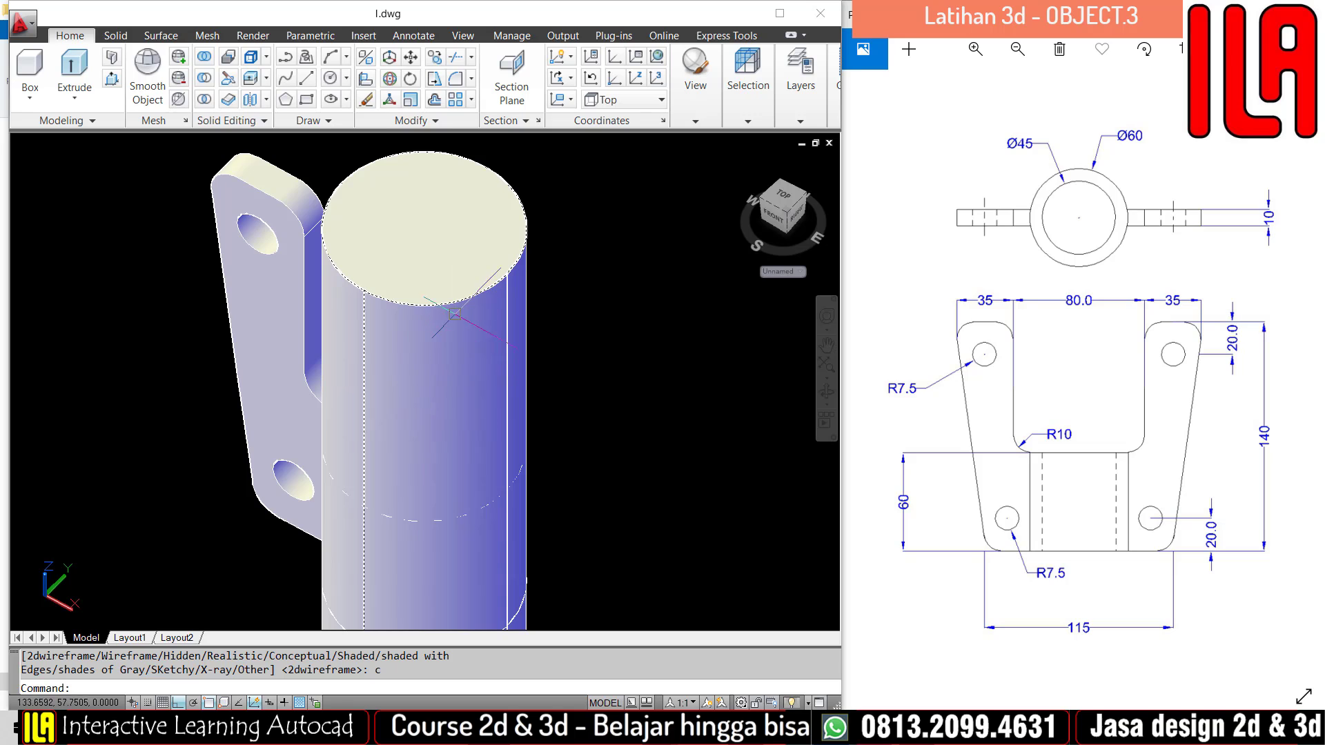
{"action": "left_click", "coordinate": [455, 304]}
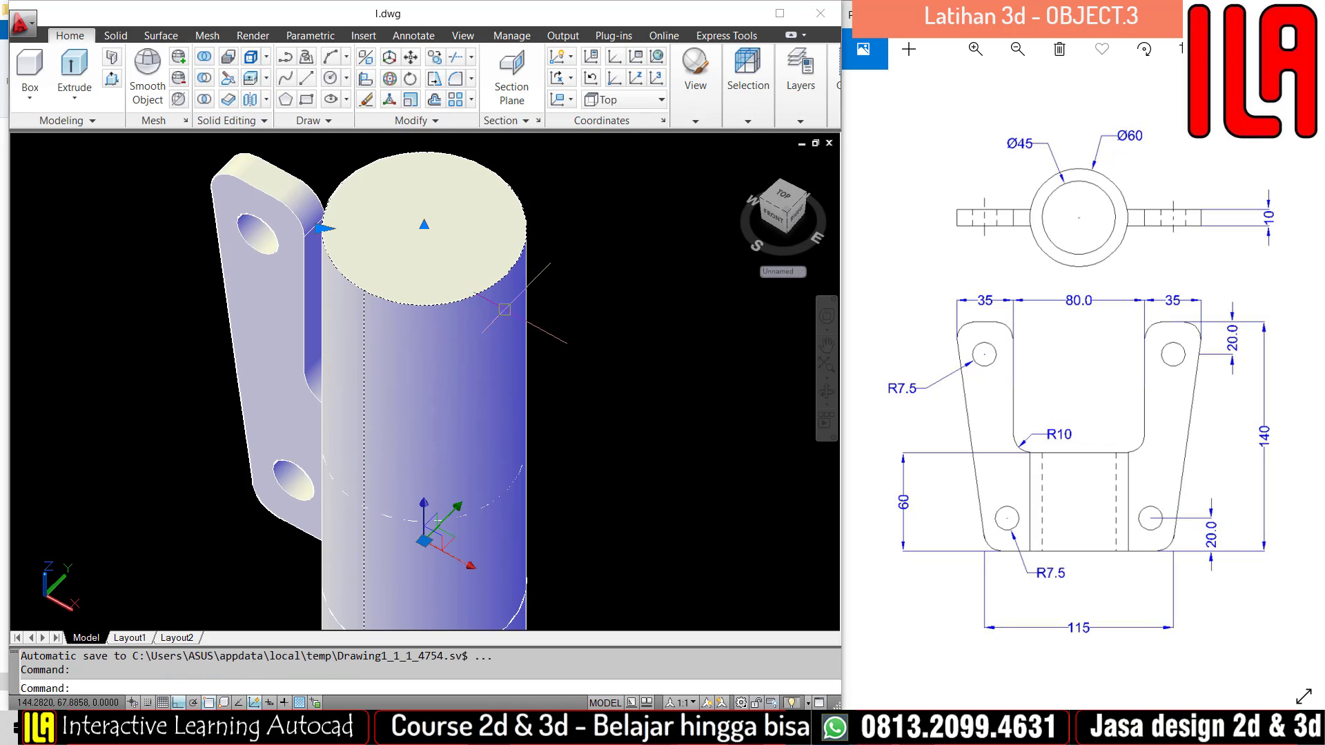
{"action": "middle_click_drag", "start_coordinate": [505, 310], "coordinate": [552, 303]}
{"action": "key", "text": "Escape"}
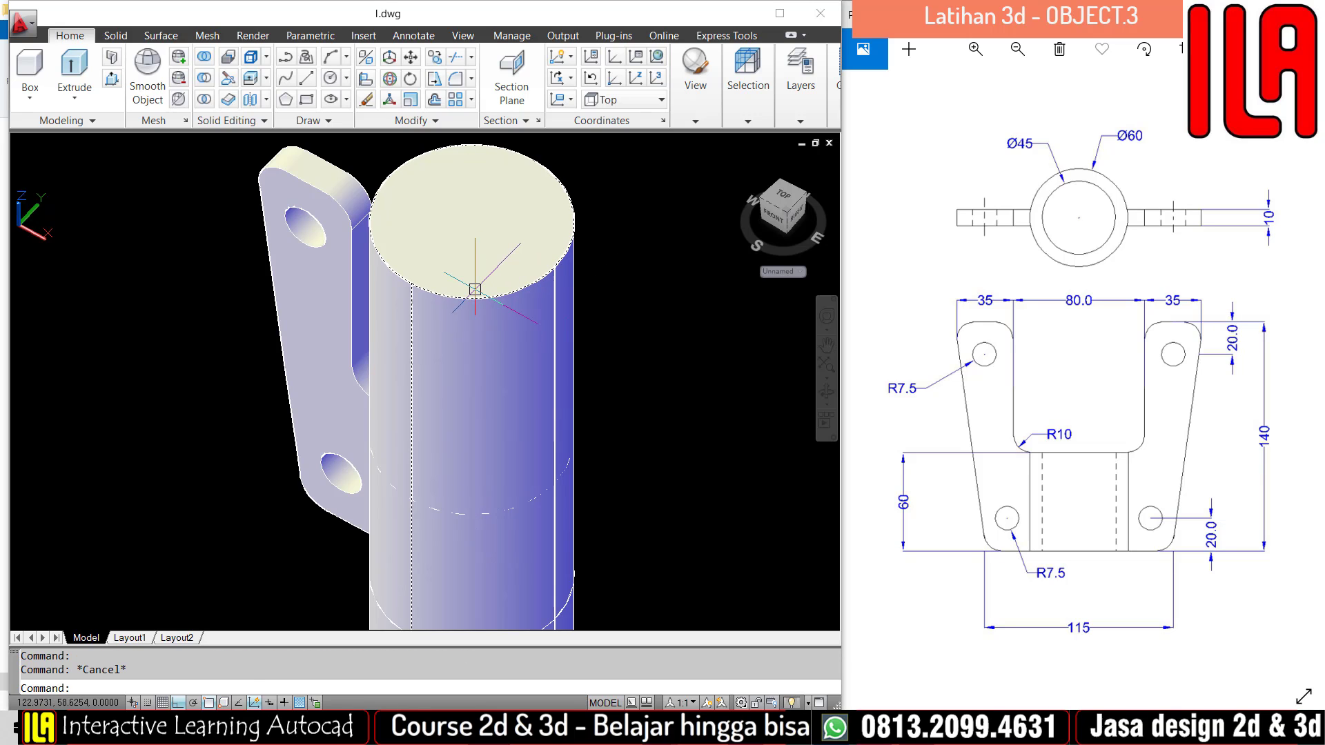
Subtract the large cylinder from the plate solid to trim the plate's end flush with the tube's outer wall.
{"action": "type", "text": "su"}
{"action": "key", "text": "Return"}
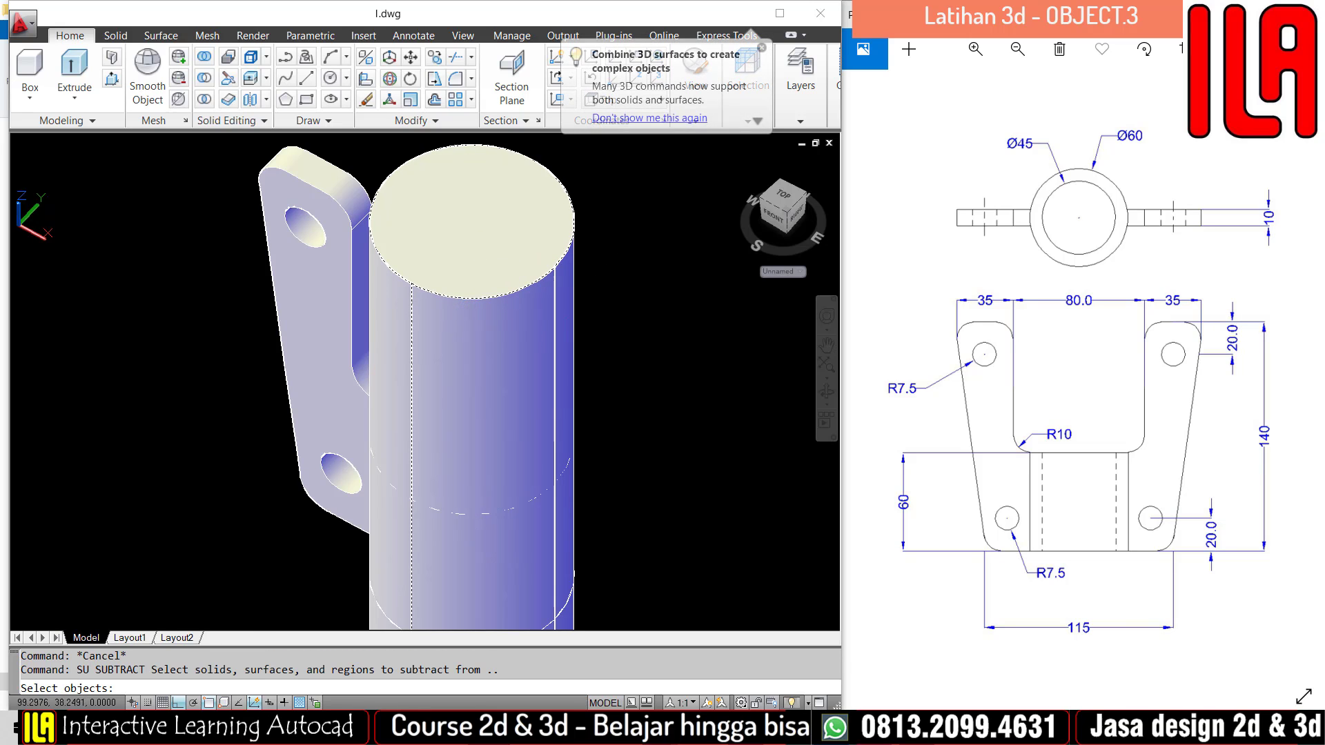
{"action": "left_click", "coordinate": [351, 306]}
{"action": "key", "text": "Return"}
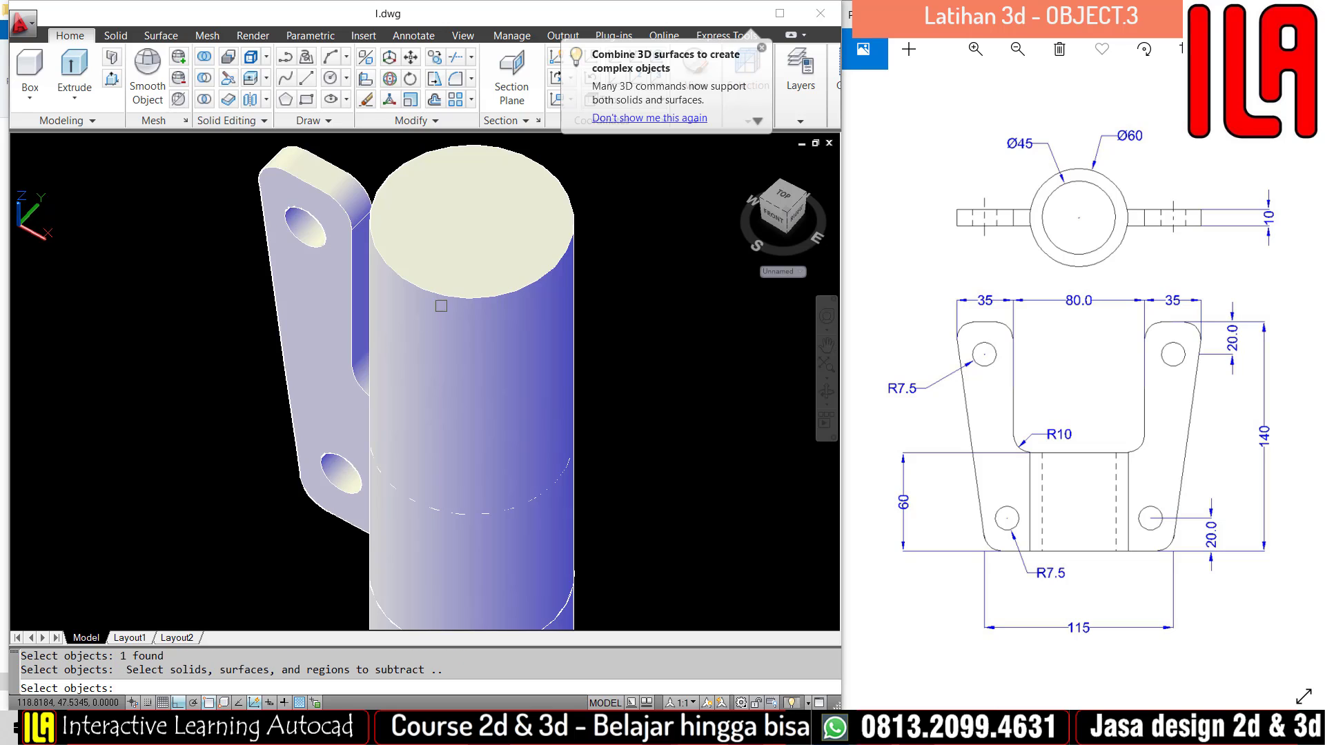
{"action": "left_click", "coordinate": [440, 305]}
{"action": "key", "text": "Return"}
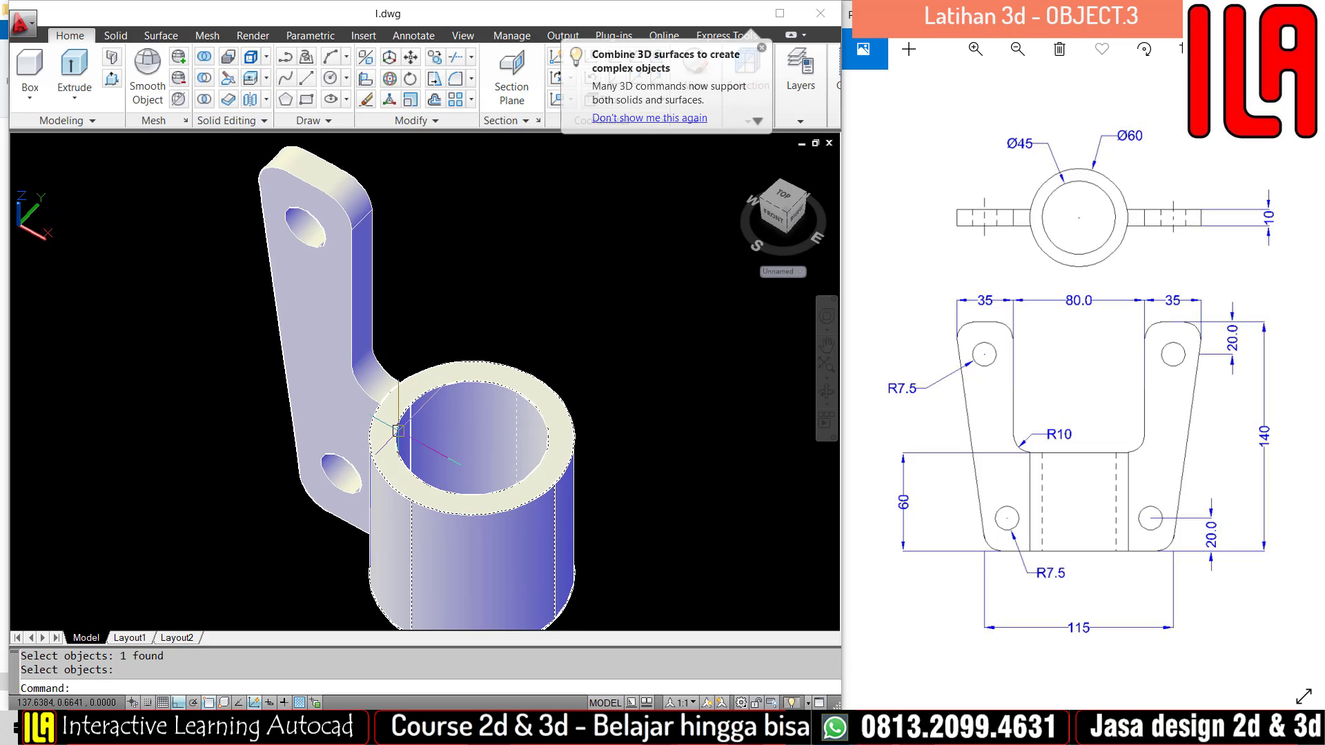
Orbit around the joint between plate and tube and examine how the trimmed plate end meets the tube's outer wall.
{"action": "scroll", "coordinate": [414, 386], "scroll_direction": "up", "scroll_amount": 5}
{"action": "scroll", "coordinate": [472, 439], "scroll_direction": "down", "scroll_amount": 3}
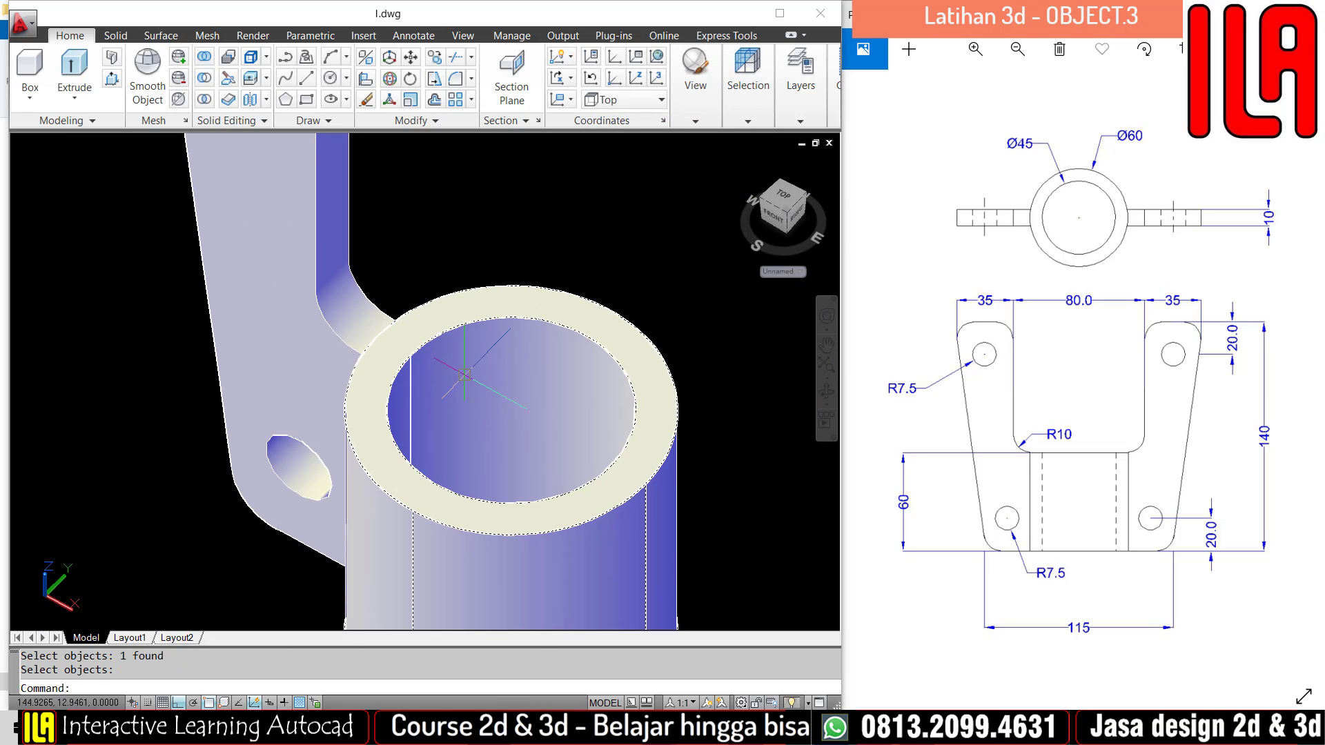
{"action": "scroll", "coordinate": [472, 434], "scroll_direction": "down", "scroll_amount": 4}
{"action": "scroll", "coordinate": [409, 401], "scroll_direction": "up", "scroll_amount": 4}
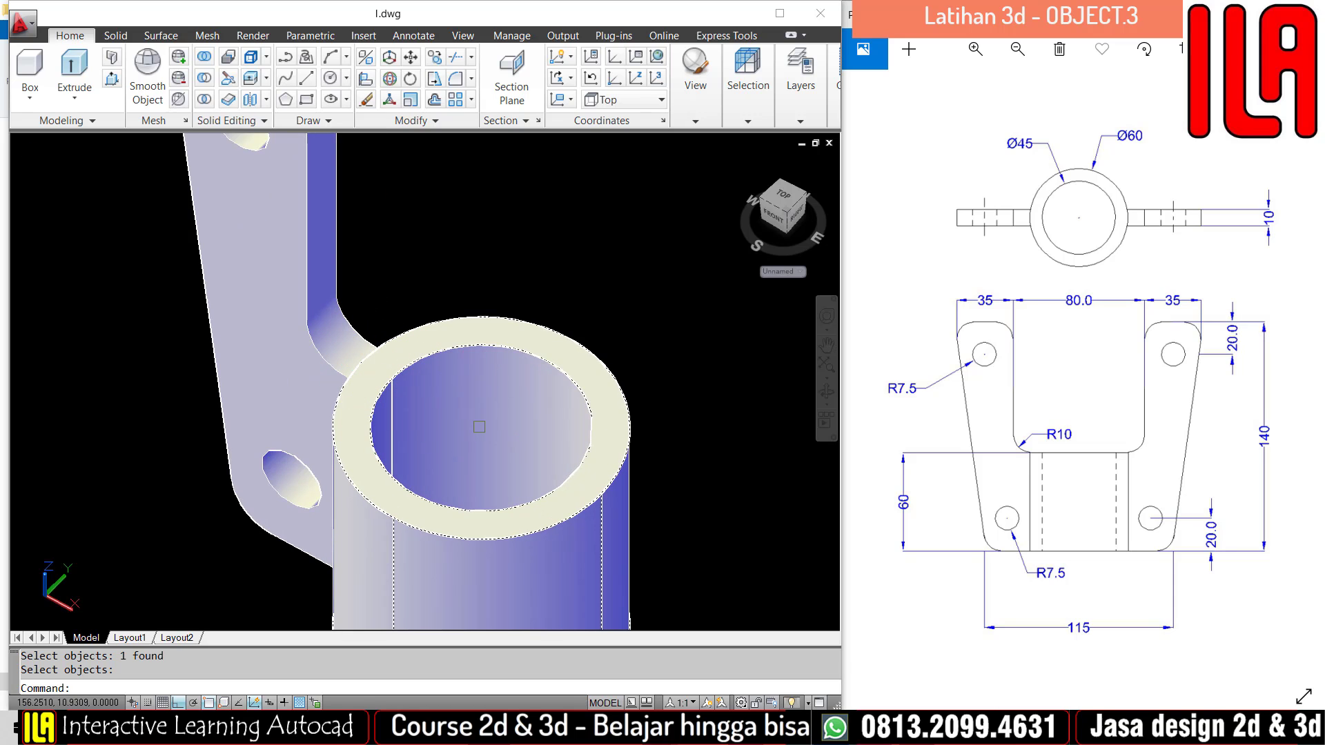
{"action": "scroll", "coordinate": [397, 395], "scroll_direction": "up", "scroll_amount": 3}
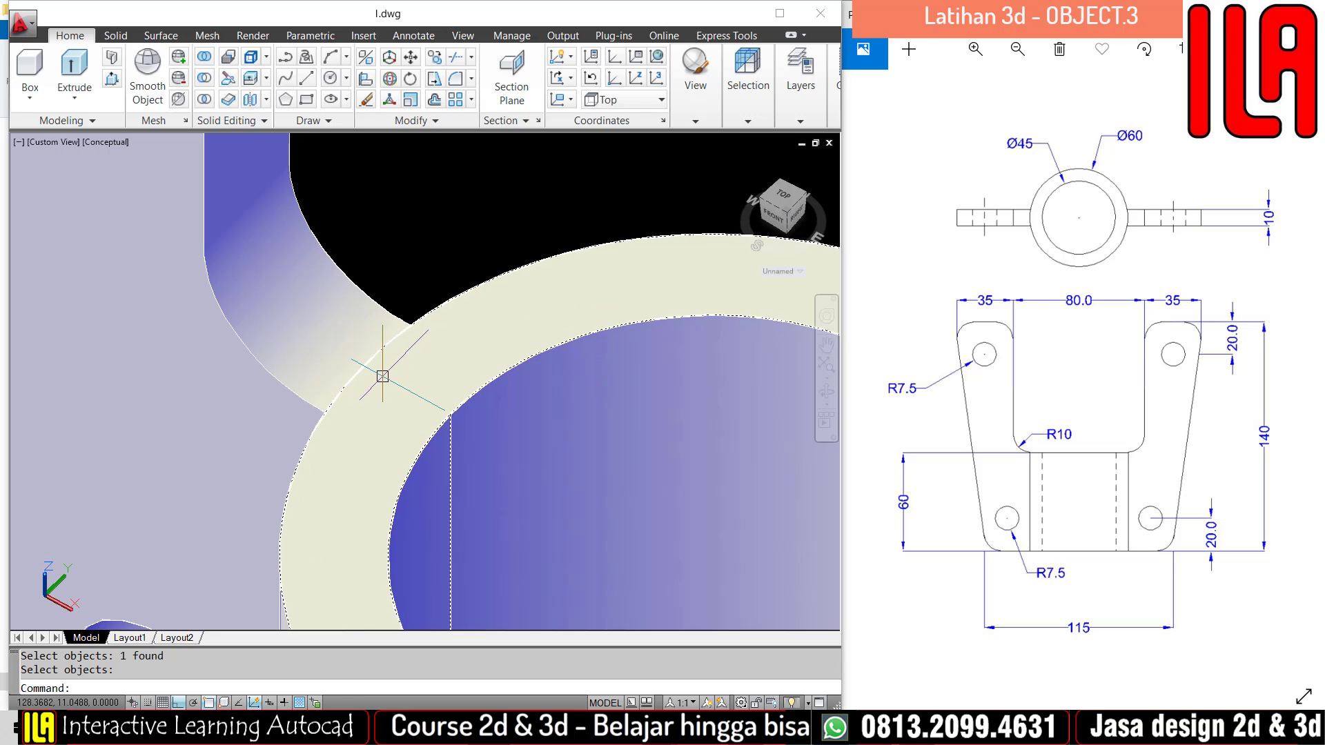
{"action": "scroll", "coordinate": [387, 387], "scroll_direction": "down", "scroll_amount": 5}
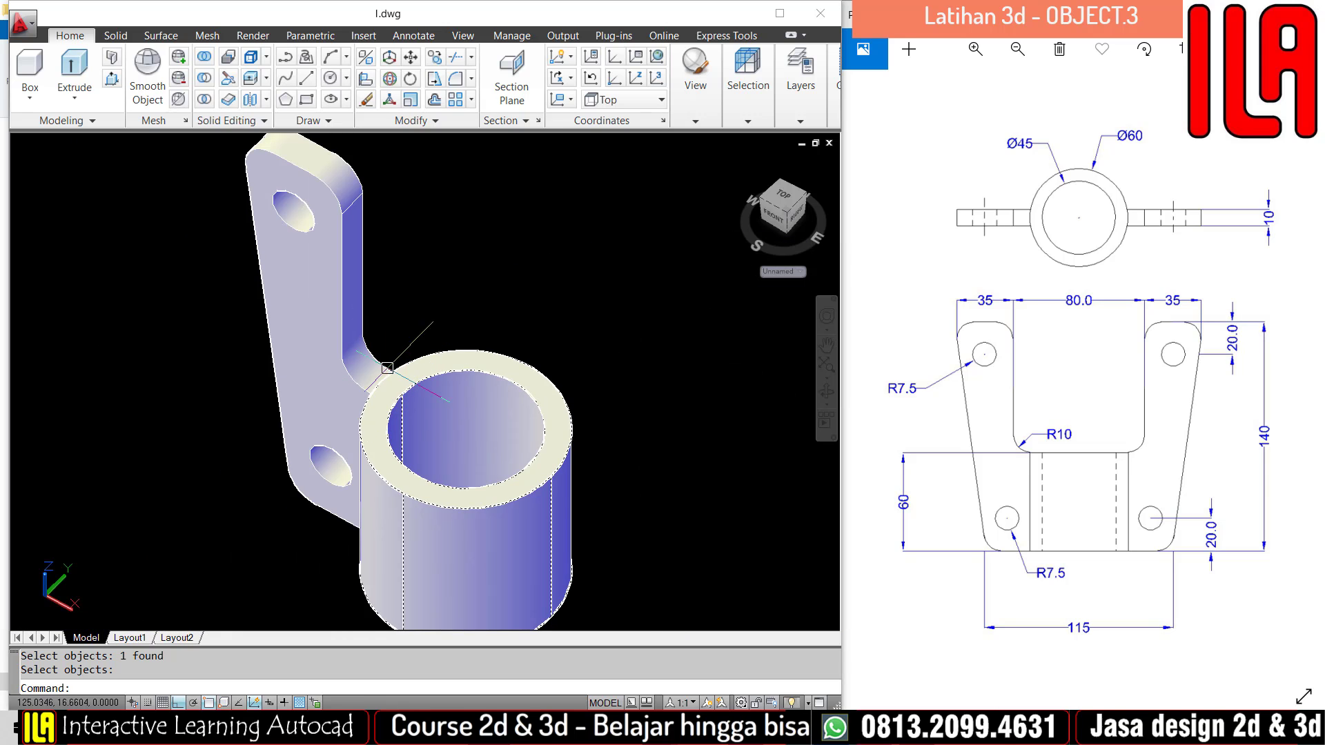
{"action": "scroll", "coordinate": [387, 368], "scroll_direction": "up", "scroll_amount": 5}
{"action": "key", "text": "Escape"}
{"action": "key", "text": "Escape"}
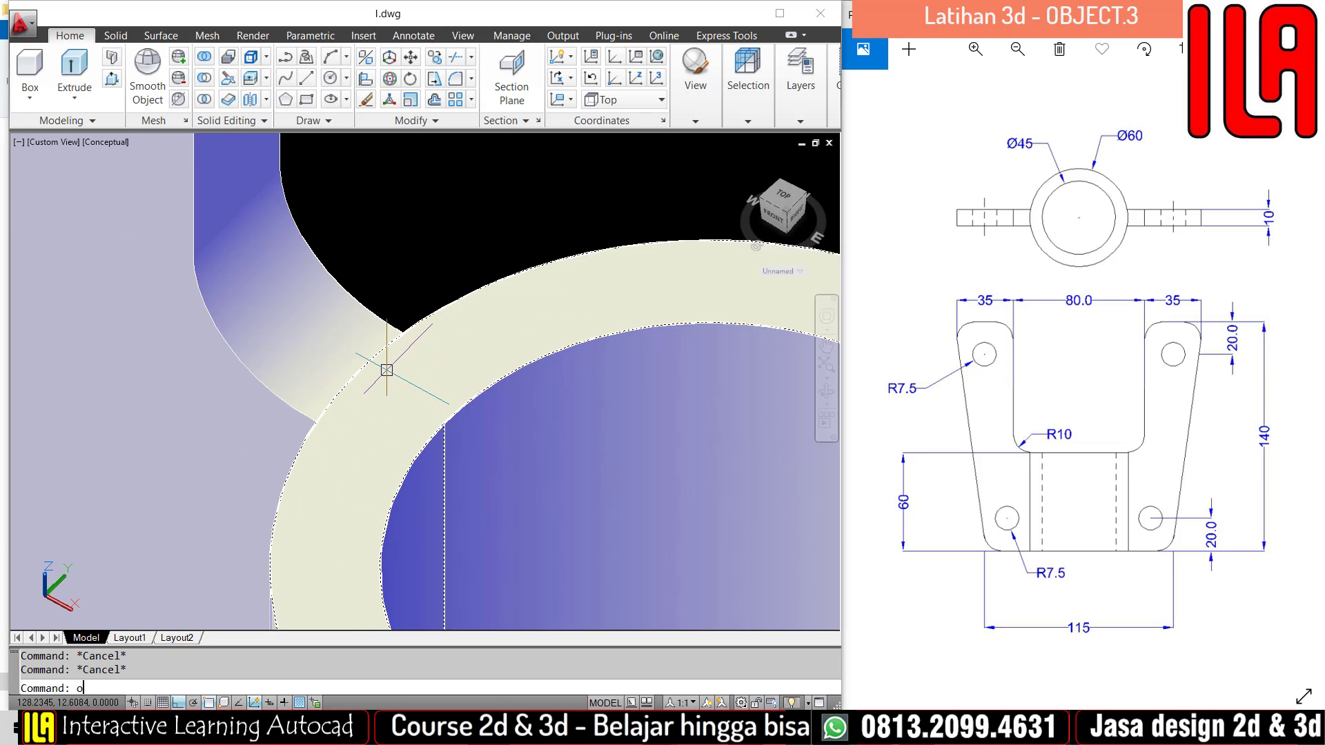
{"action": "key", "text": "Return"}
{"action": "left_click_drag", "start_coordinate": [402, 411], "coordinate": [402, 295]}
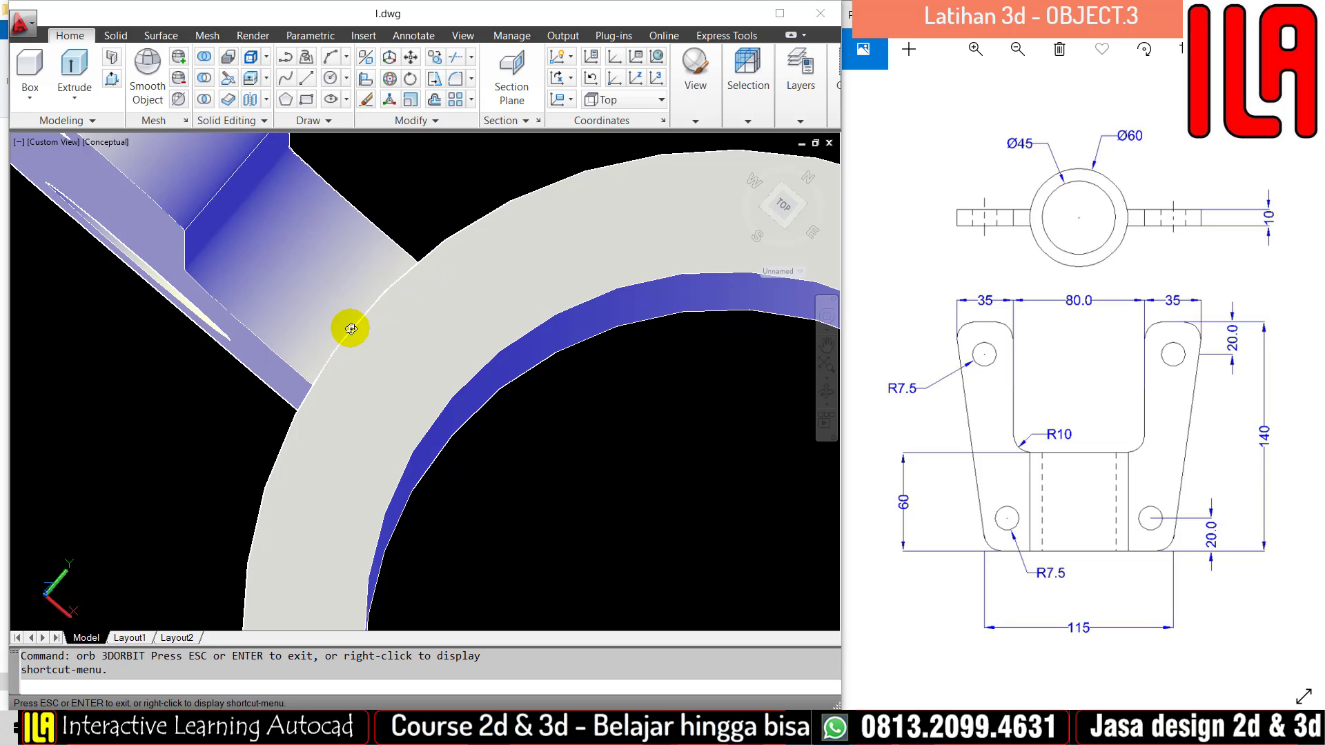
{"action": "scroll", "coordinate": [334, 338], "scroll_direction": "down", "scroll_amount": 2}
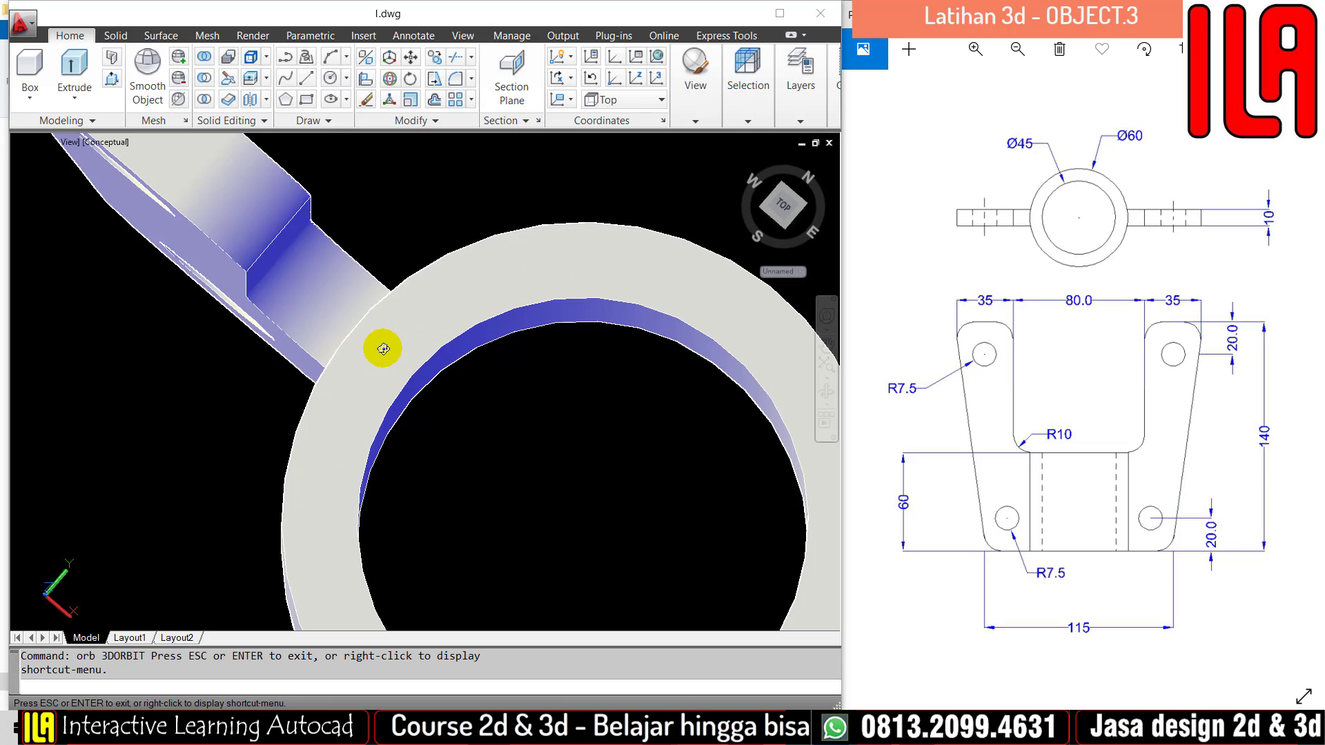
{"action": "scroll", "coordinate": [385, 349], "scroll_direction": "up", "scroll_amount": 3}
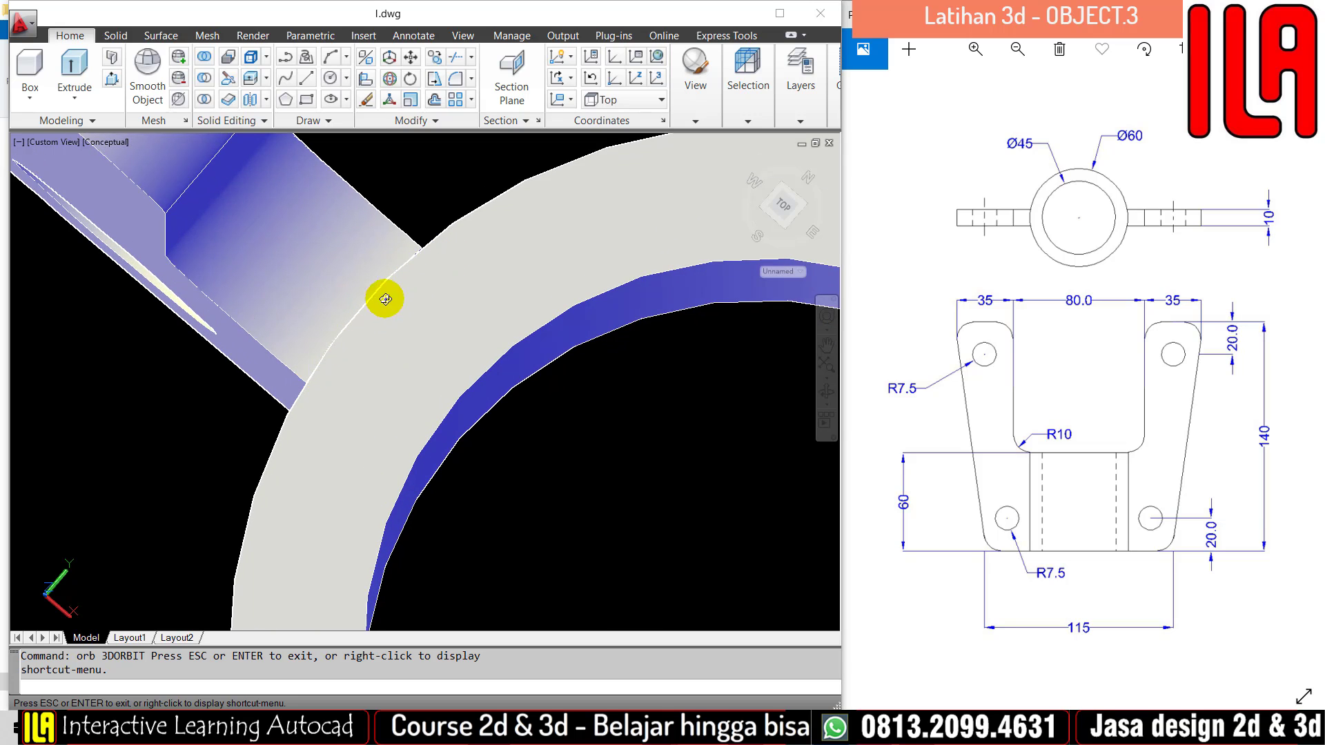
{"action": "scroll", "coordinate": [339, 345], "scroll_direction": "down", "scroll_amount": 3}
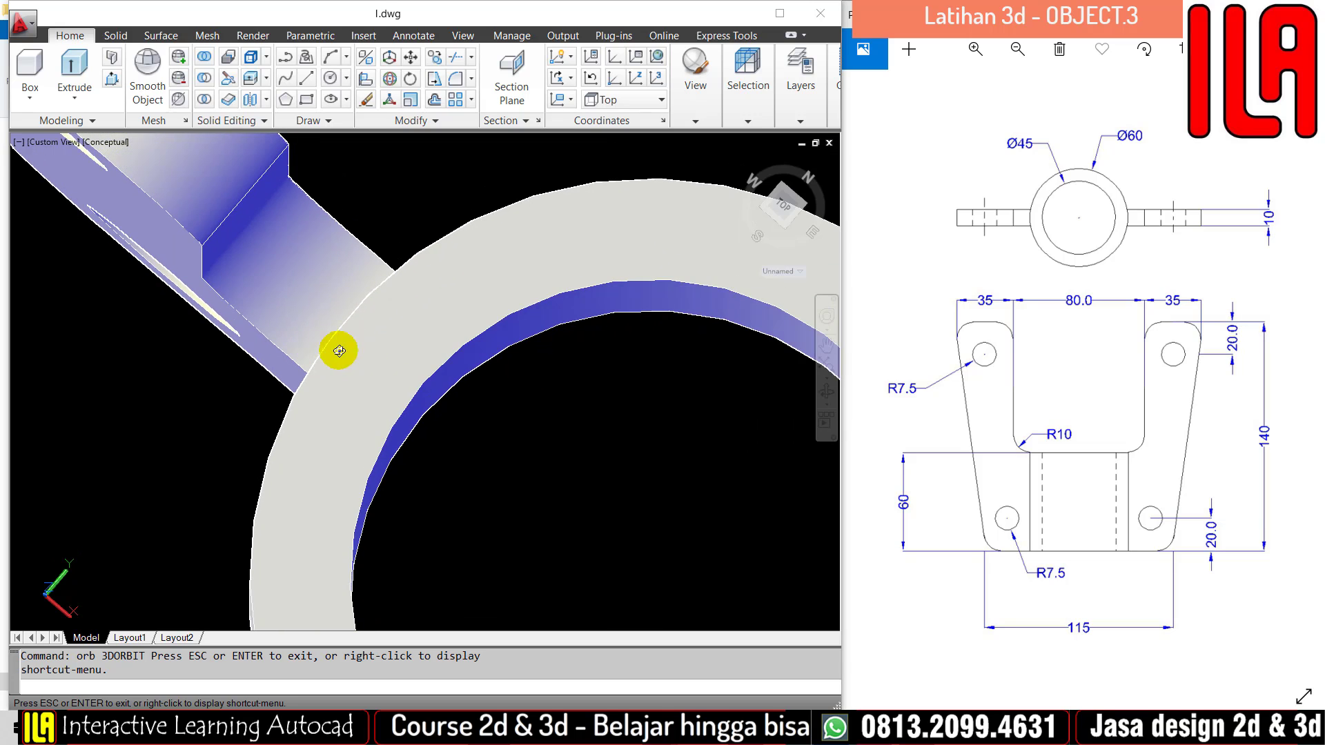
{"action": "left_click_drag", "start_coordinate": [375, 358], "coordinate": [491, 346]}
{"action": "scroll", "coordinate": [491, 346], "scroll_direction": "down", "scroll_amount": 5}
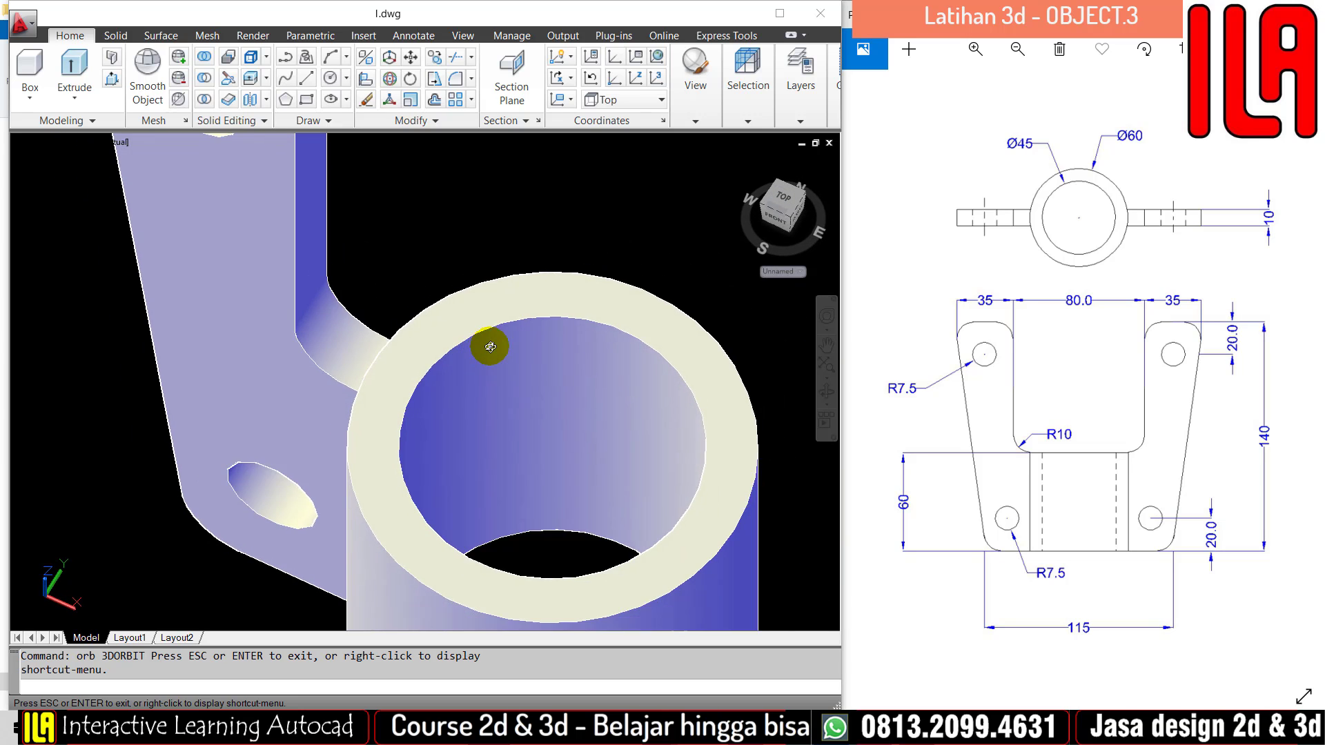
{"action": "key", "text": "Escape"}
{"action": "middle_click_drag", "start_coordinate": [509, 390], "coordinate": [476, 365]}
{"action": "middle_click_drag", "start_coordinate": [400, 324], "coordinate": [393, 385]}
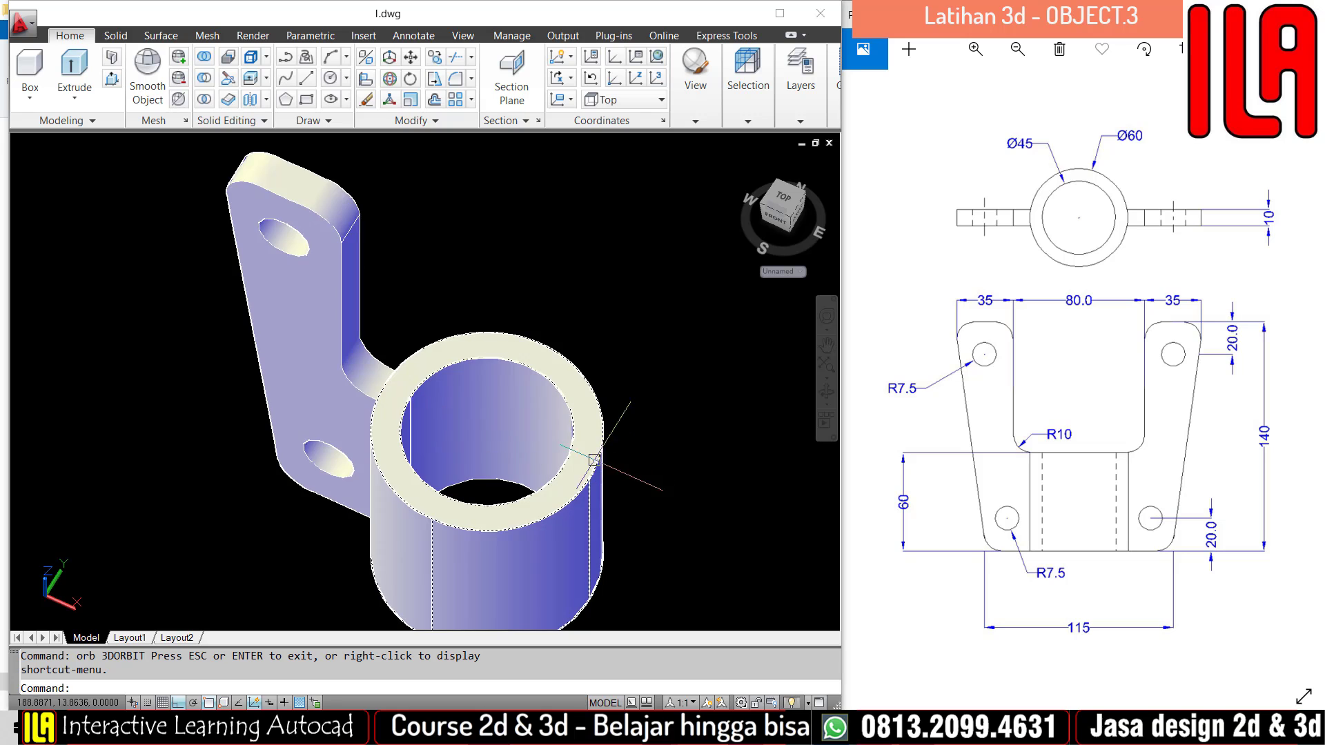
Switch the model to the top view and leave no objects selected.
{"action": "scroll", "coordinate": [435, 338], "scroll_direction": "down", "scroll_amount": 2}
{"action": "key", "text": "Escape"}
{"action": "type", "text": "-v"}
{"action": "key", "text": "Return"}
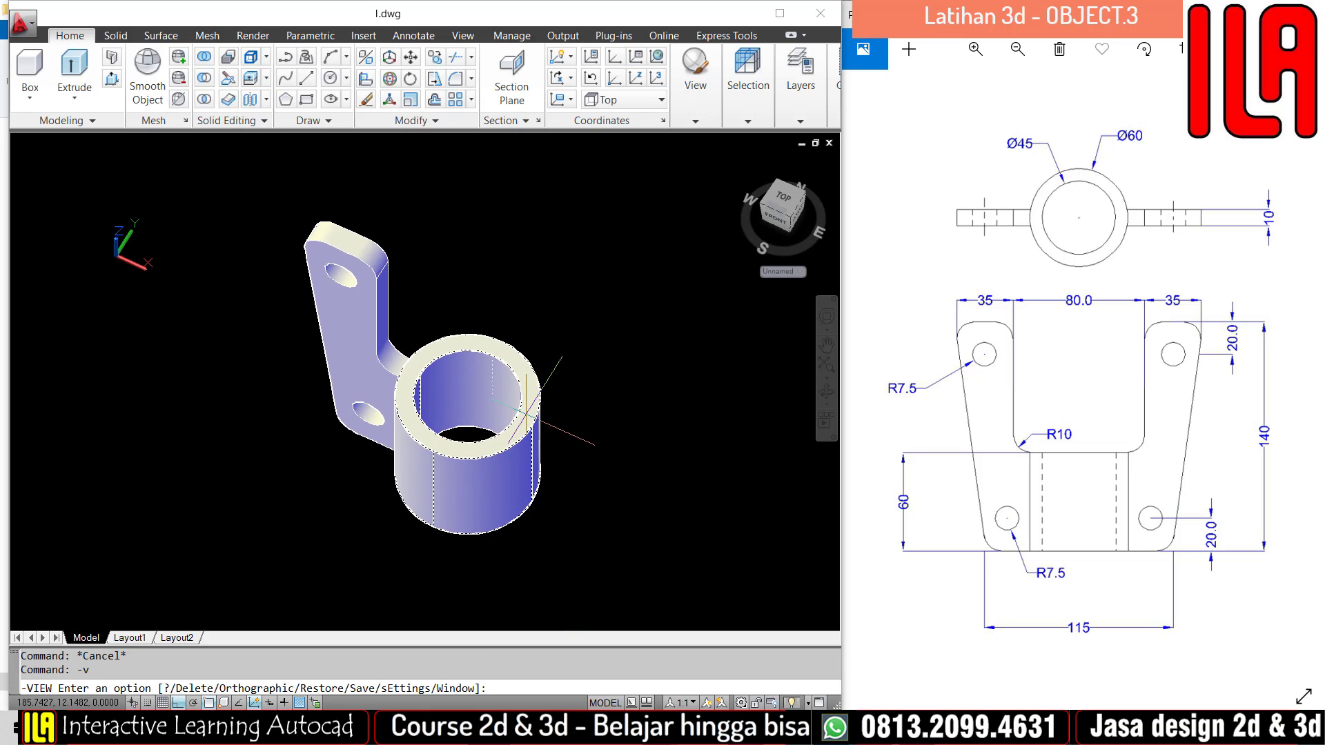
{"action": "type", "text": "t"}
{"action": "key", "text": "Return"}
{"action": "left_click", "coordinate": [357, 472]}
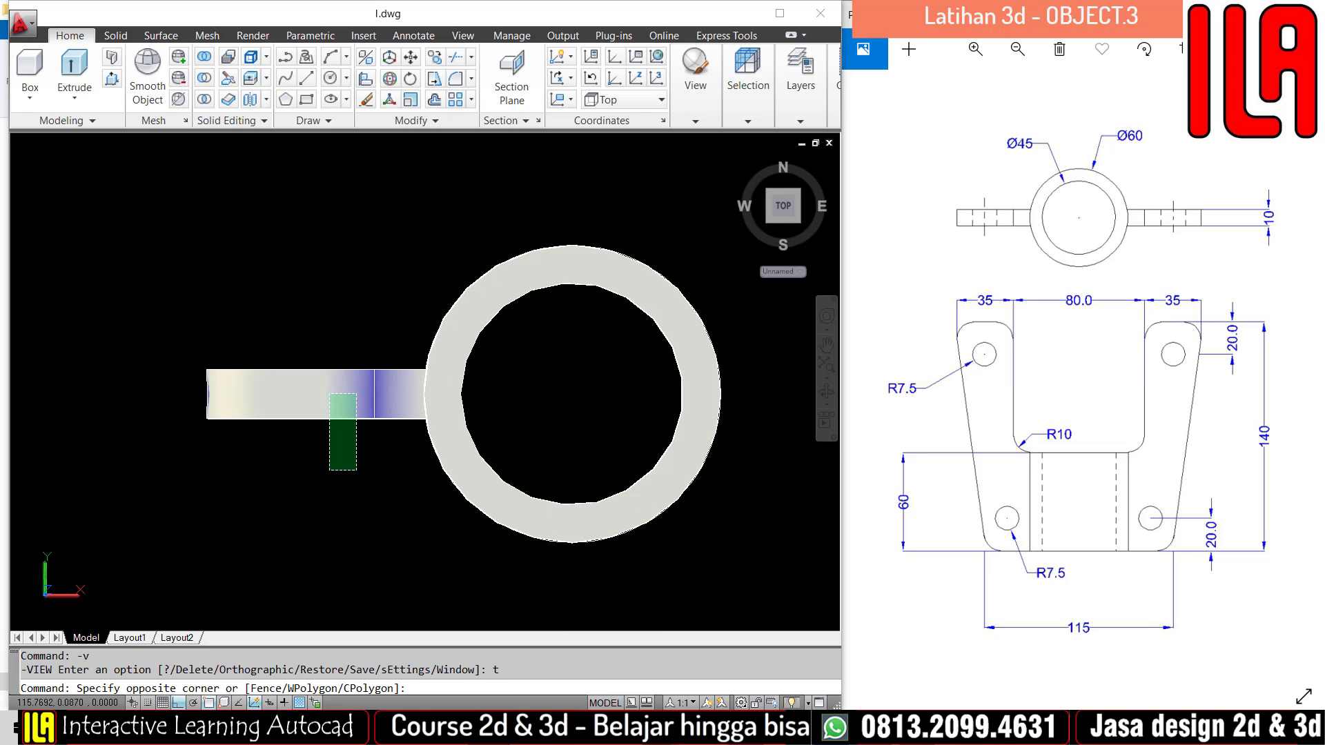
{"action": "left_click", "coordinate": [327, 393]}
{"action": "scroll", "coordinate": [392, 423], "scroll_direction": "down", "scroll_amount": 2}
{"action": "key", "text": "Escape"}
{"action": "key", "text": "Escape"}
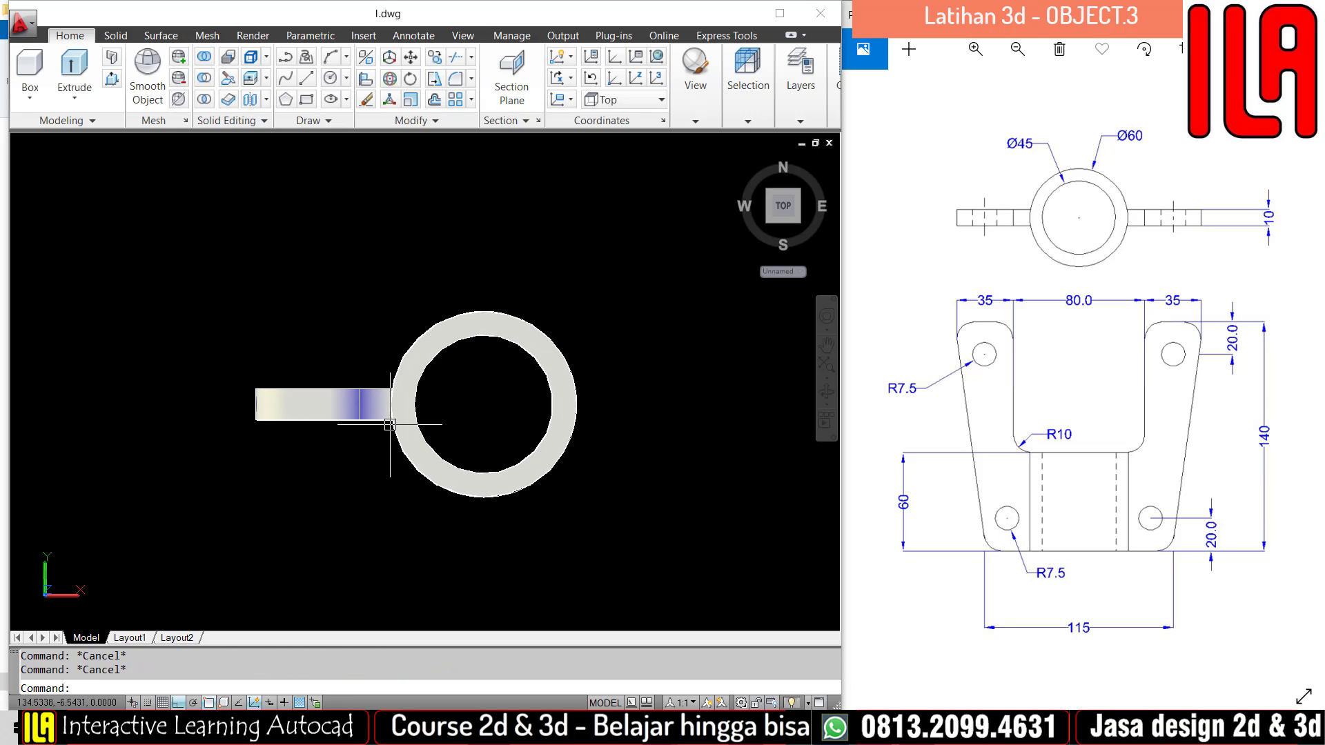
Mirror the plate to the tube's opposite side about a vertical line through the tube's centre, keeping the source plate.
{"action": "type", "text": "mi"}
{"action": "key", "text": "Return"}
{"action": "left_click", "coordinate": [364, 459]}
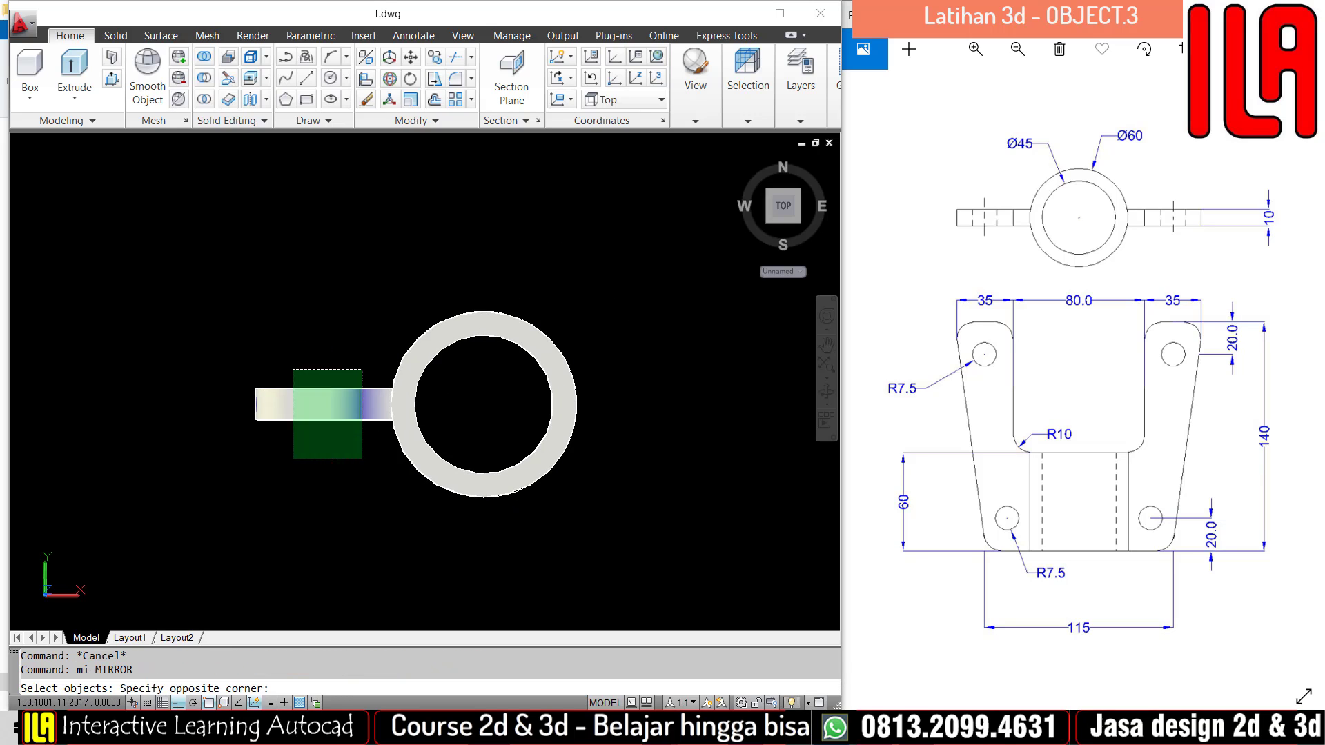
{"action": "left_click", "coordinate": [288, 369]}
{"action": "key", "text": "Return"}
{"action": "scroll", "coordinate": [476, 447], "scroll_direction": "down", "scroll_amount": 4}
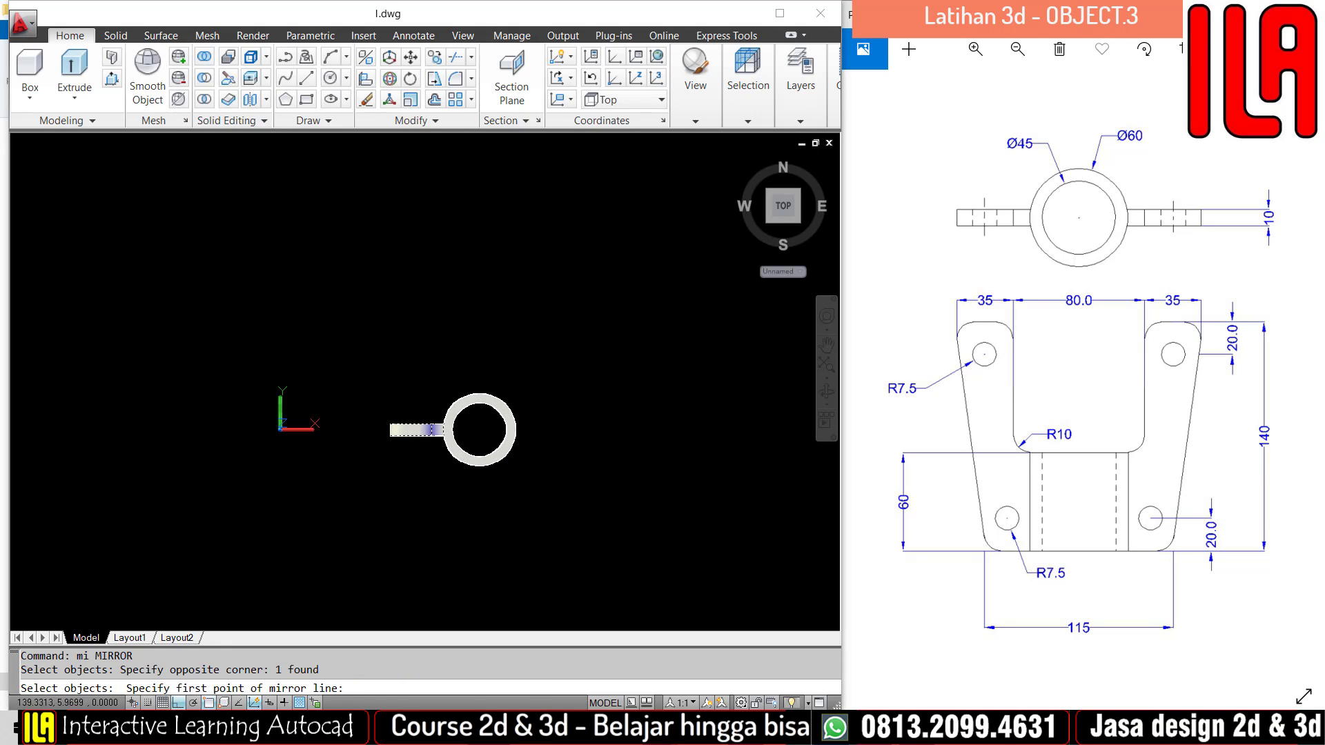
{"action": "left_click", "coordinate": [480, 429]}
{"action": "left_click", "coordinate": [480, 324]}
{"action": "key", "text": "Return"}
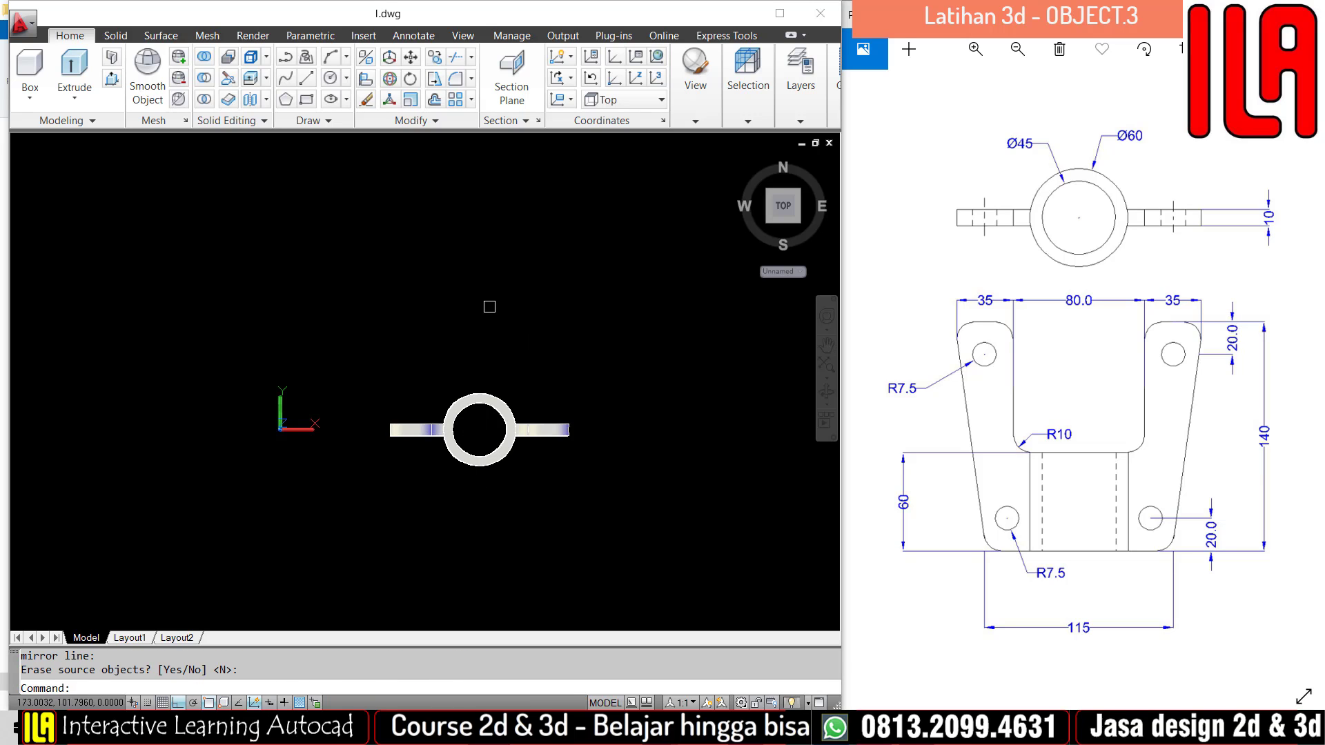
Switch the model to the southeast isometric view with the tube and both plates fully in sight.
{"action": "scroll", "coordinate": [488, 403], "scroll_direction": "up", "scroll_amount": 5}
{"action": "scroll", "coordinate": [488, 404], "scroll_direction": "down", "scroll_amount": 1}
{"action": "key", "text": "Escape"}
{"action": "key", "text": "Escape"}
{"action": "type", "text": "-view"}
{"action": "key", "text": "Return"}
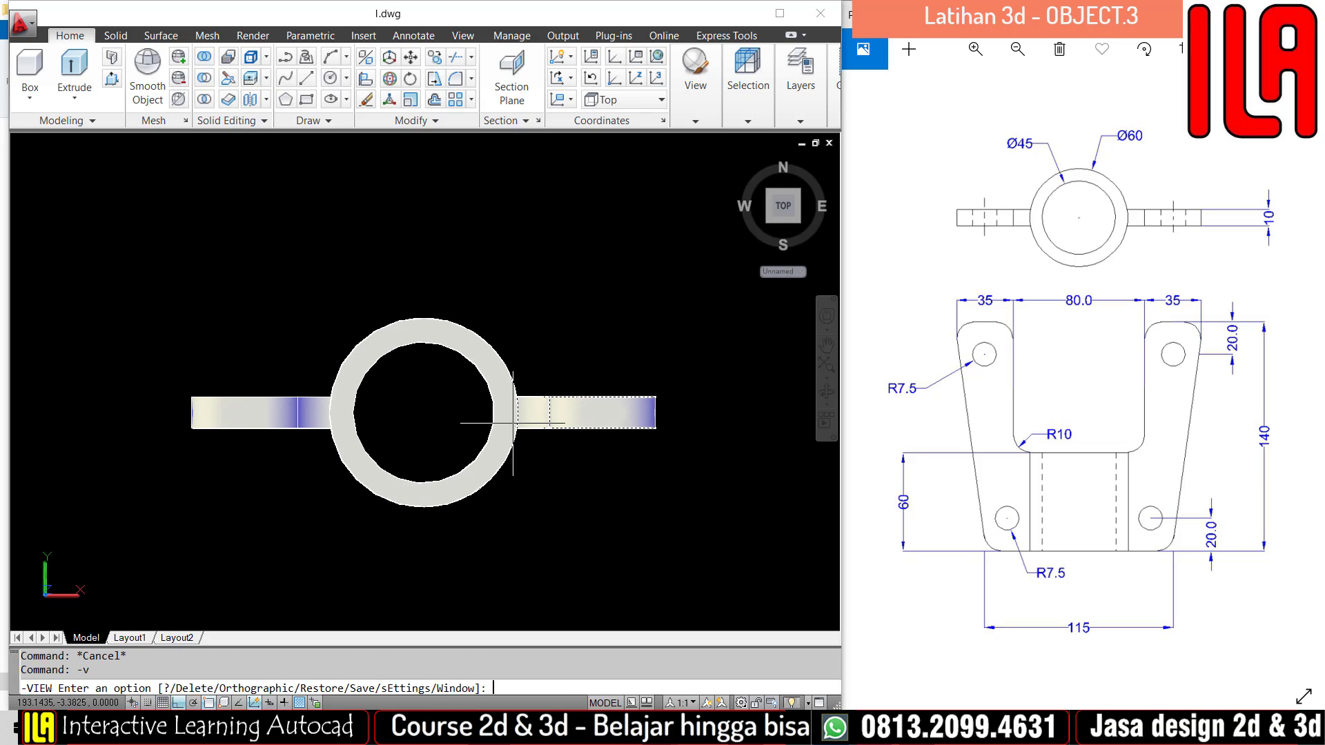
{"action": "type", "text": "seiso"}
{"action": "key", "text": "Return"}
{"action": "scroll", "coordinate": [486, 472], "scroll_direction": "up", "scroll_amount": 5}
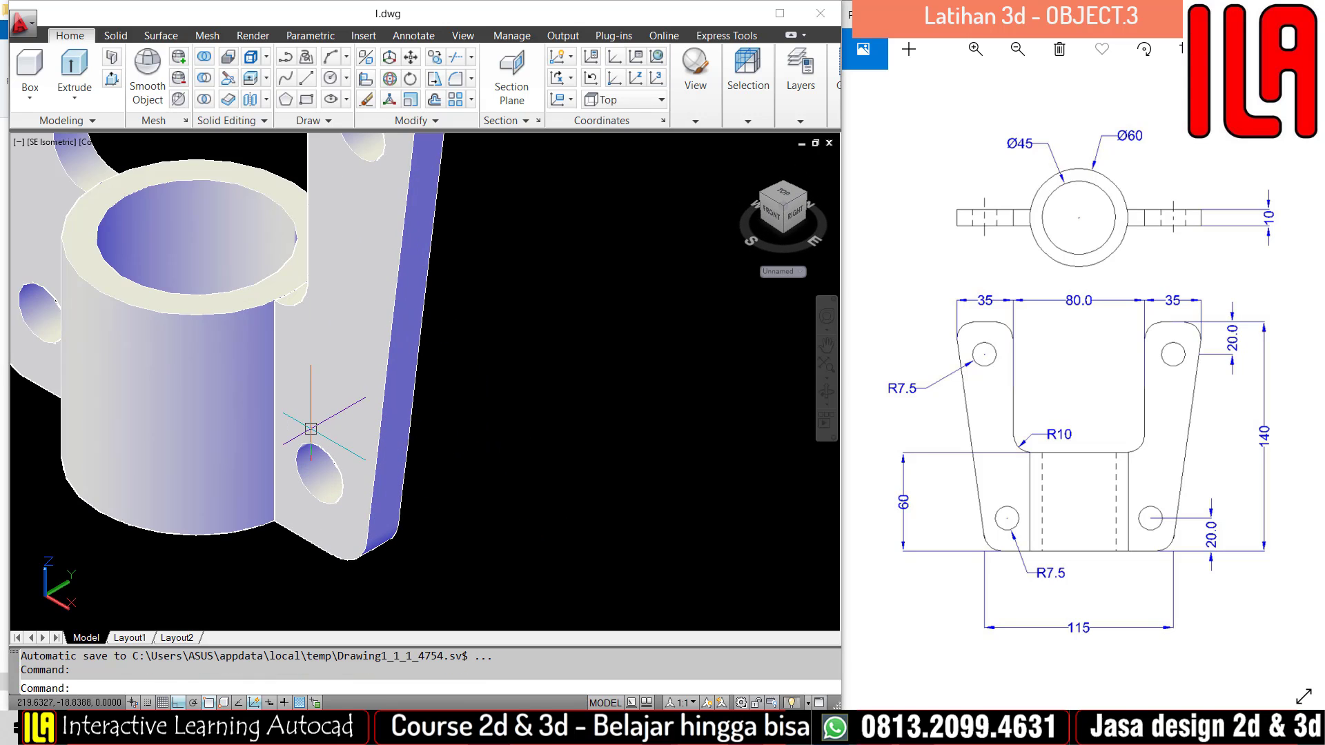
{"action": "scroll", "coordinate": [621, 511], "scroll_direction": "down", "scroll_amount": 3}
{"action": "middle_click_drag", "start_coordinate": [621, 511], "coordinate": [552, 514]}
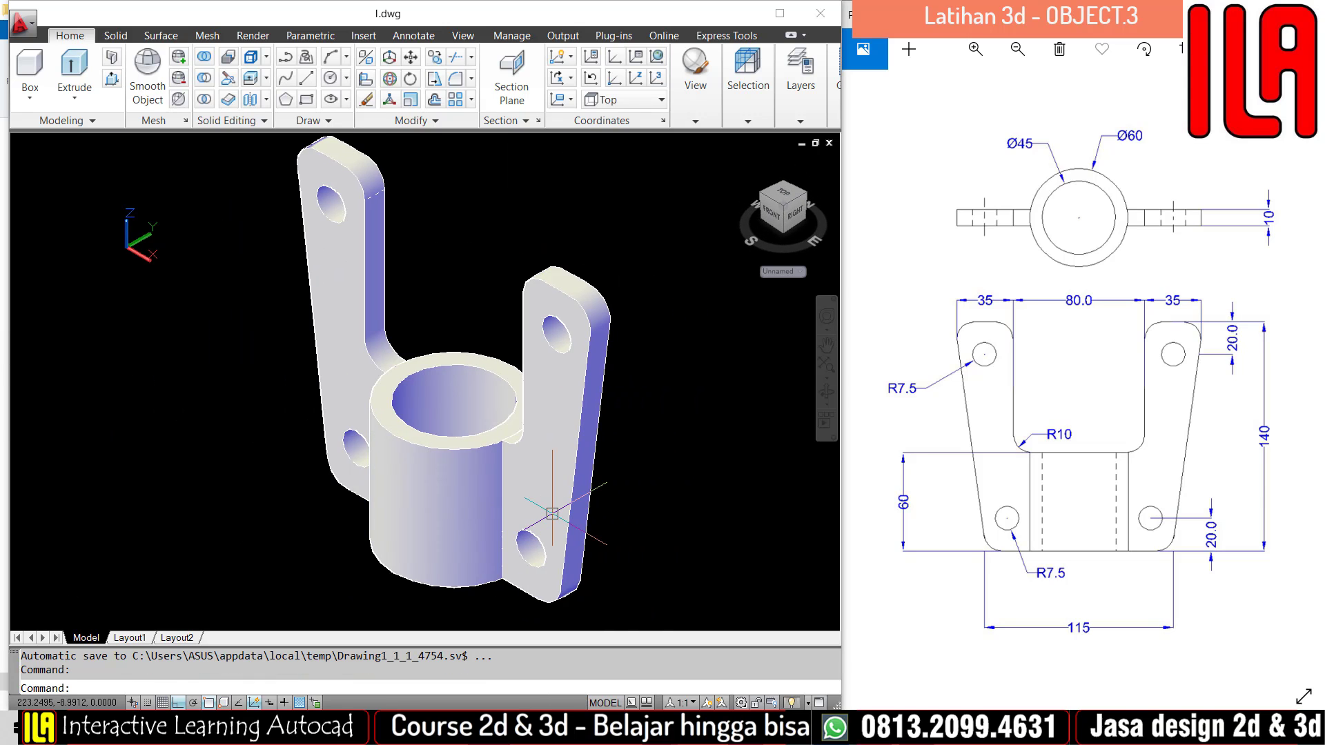
Bring the shaded 3D picture in the reference image into sight and compare it with the modelled bracket.
{"action": "left_click", "coordinate": [1096, 453]}
{"action": "scroll", "coordinate": [1096, 453], "scroll_direction": "down", "scroll_amount": 2}
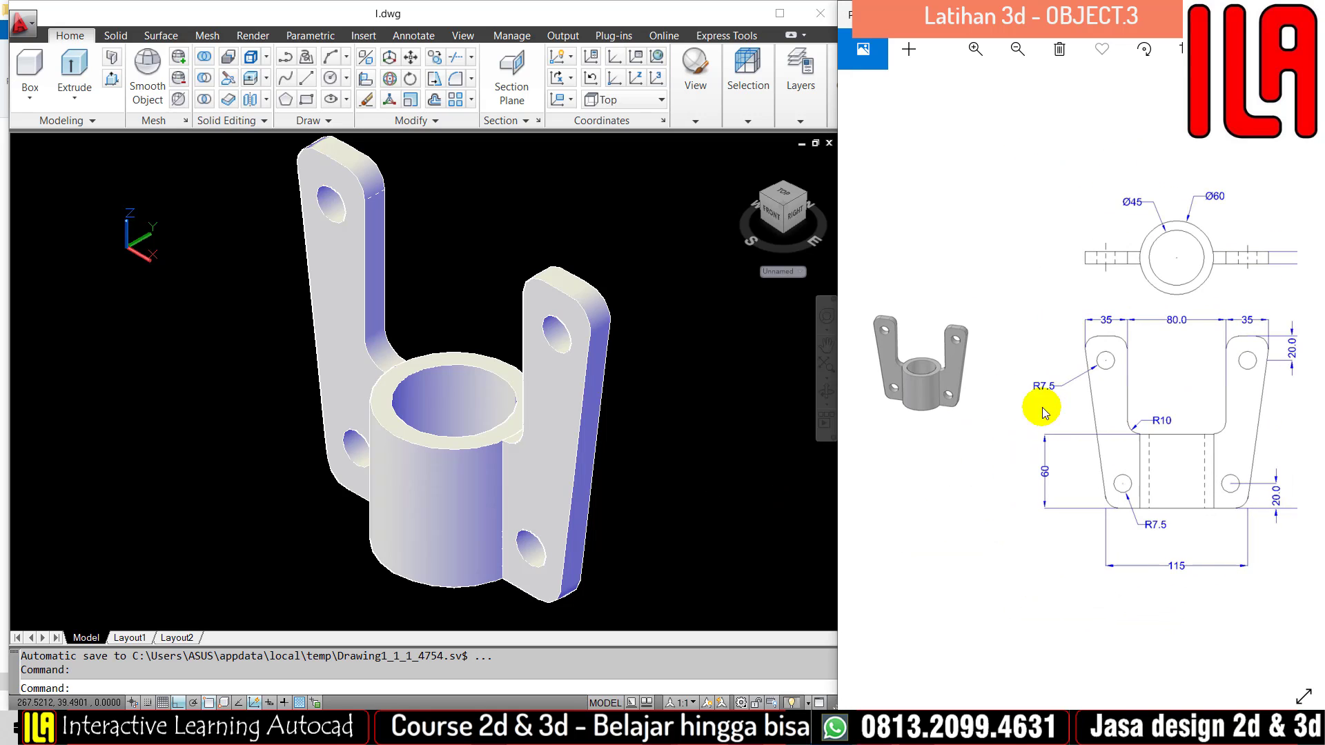
{"action": "left_click", "coordinate": [666, 470]}
{"action": "key", "text": "Escape"}
{"action": "key", "text": "Escape"}
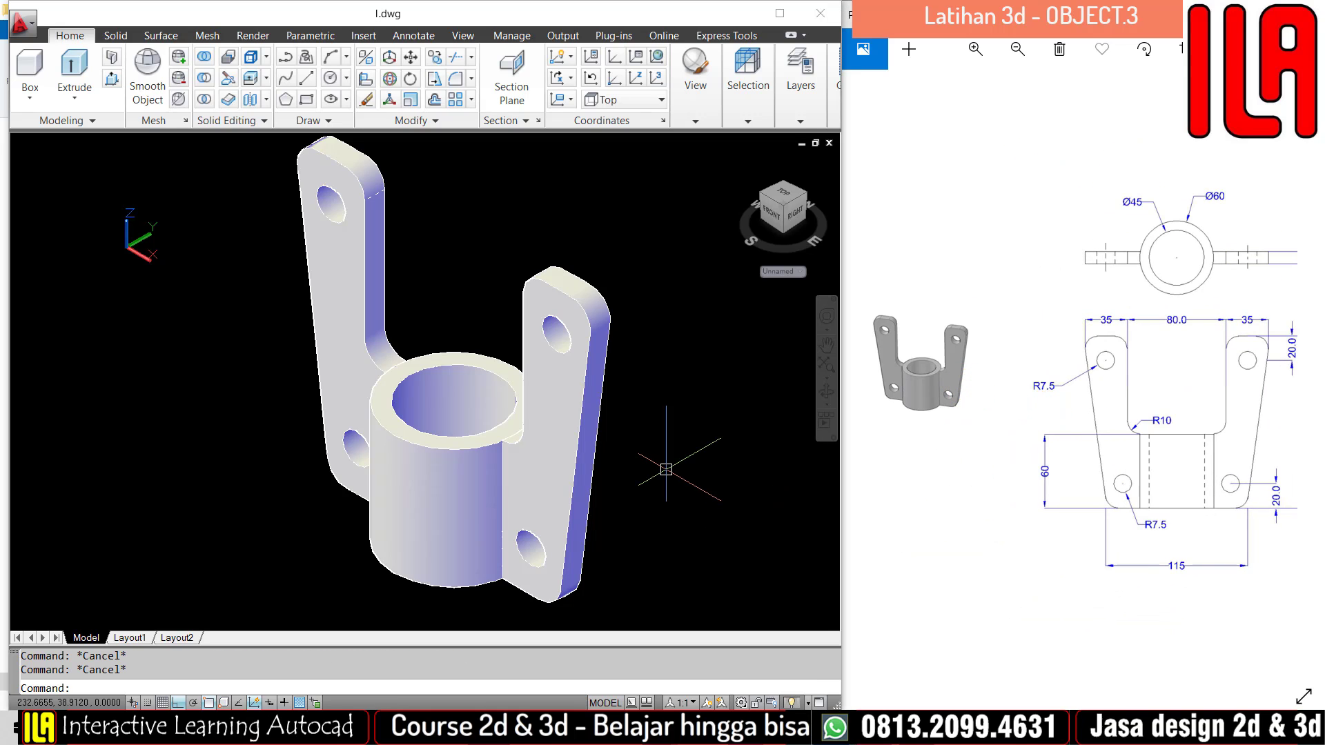
Orbit the bracket until it faces the front and check its outline against the reference front view.
{"action": "type", "text": "orb"}
{"action": "key", "text": "Return"}
{"action": "left_click_drag", "start_coordinate": [523, 485], "coordinate": [595, 484]}
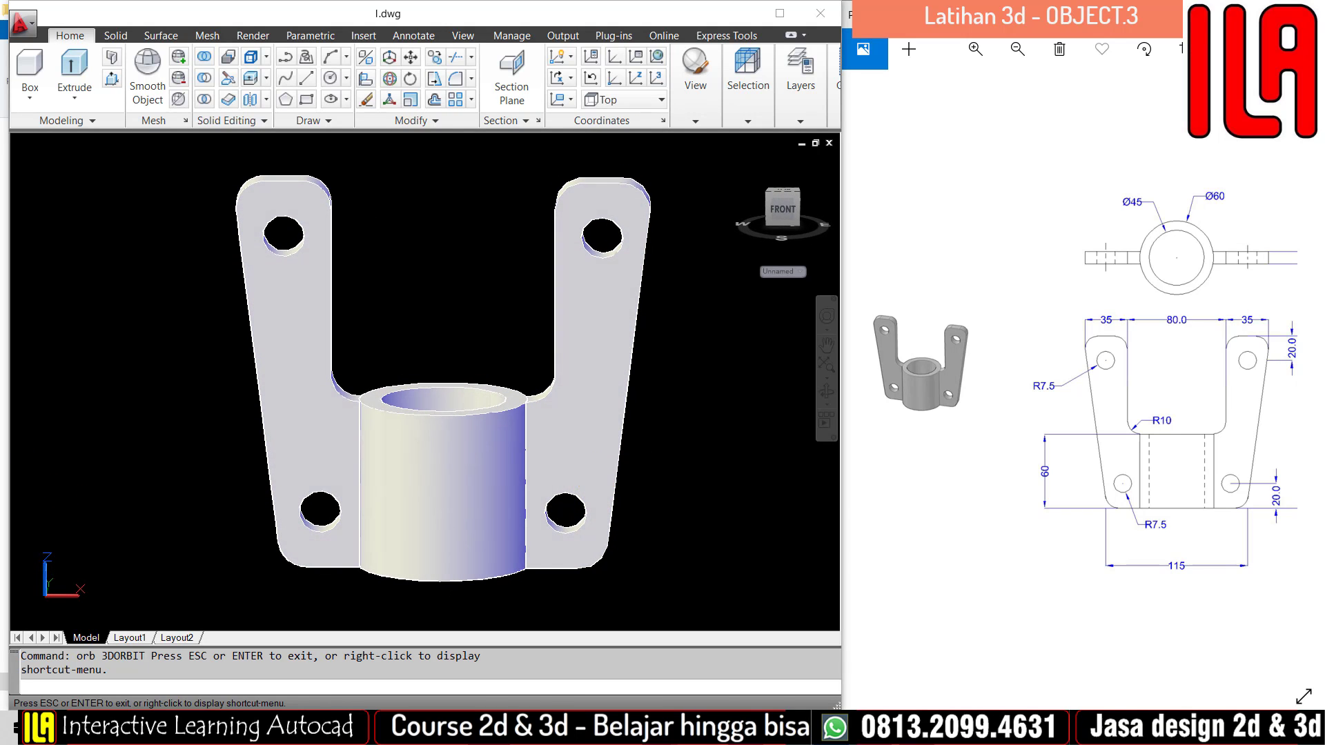
{"action": "key", "text": "Escape"}
Set the model's visual style to X-ray.
{"action": "type", "text": "vsc"}
{"action": "key", "text": "Return"}
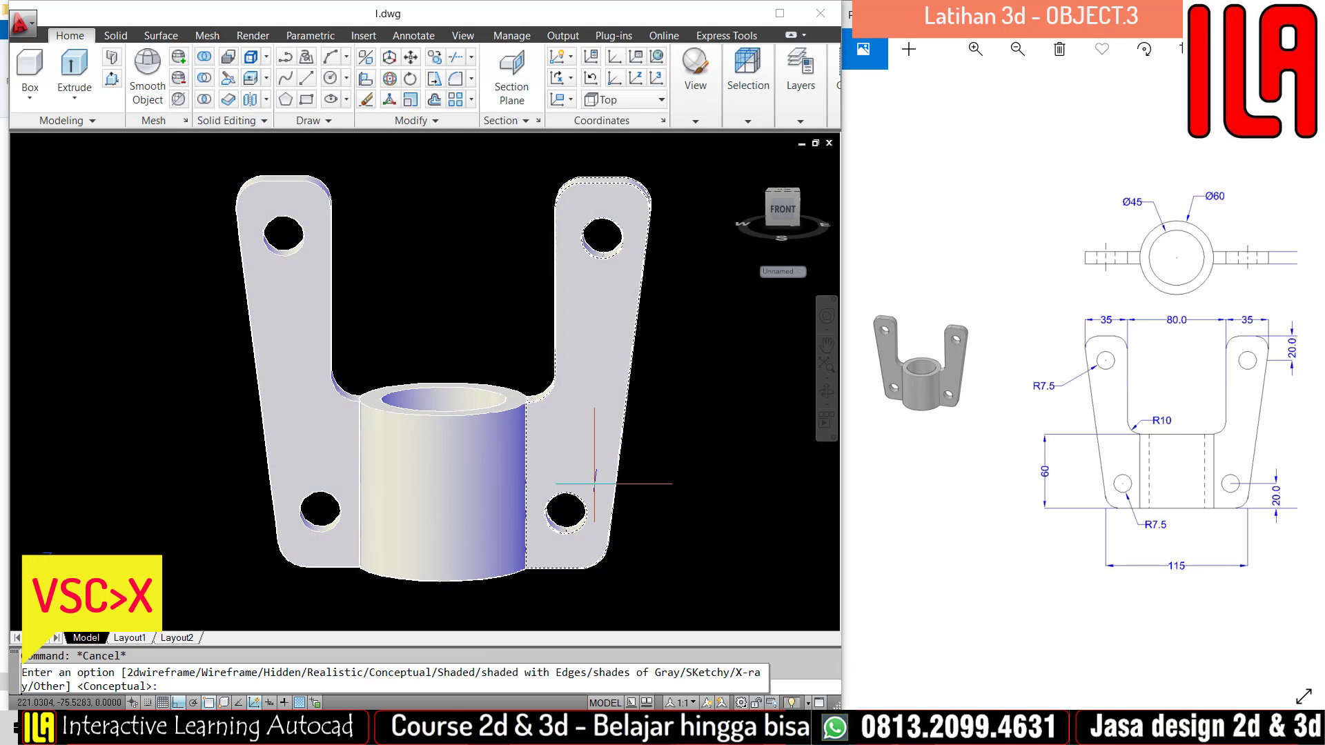
{"action": "type", "text": "x"}
{"action": "key", "text": "Return"}
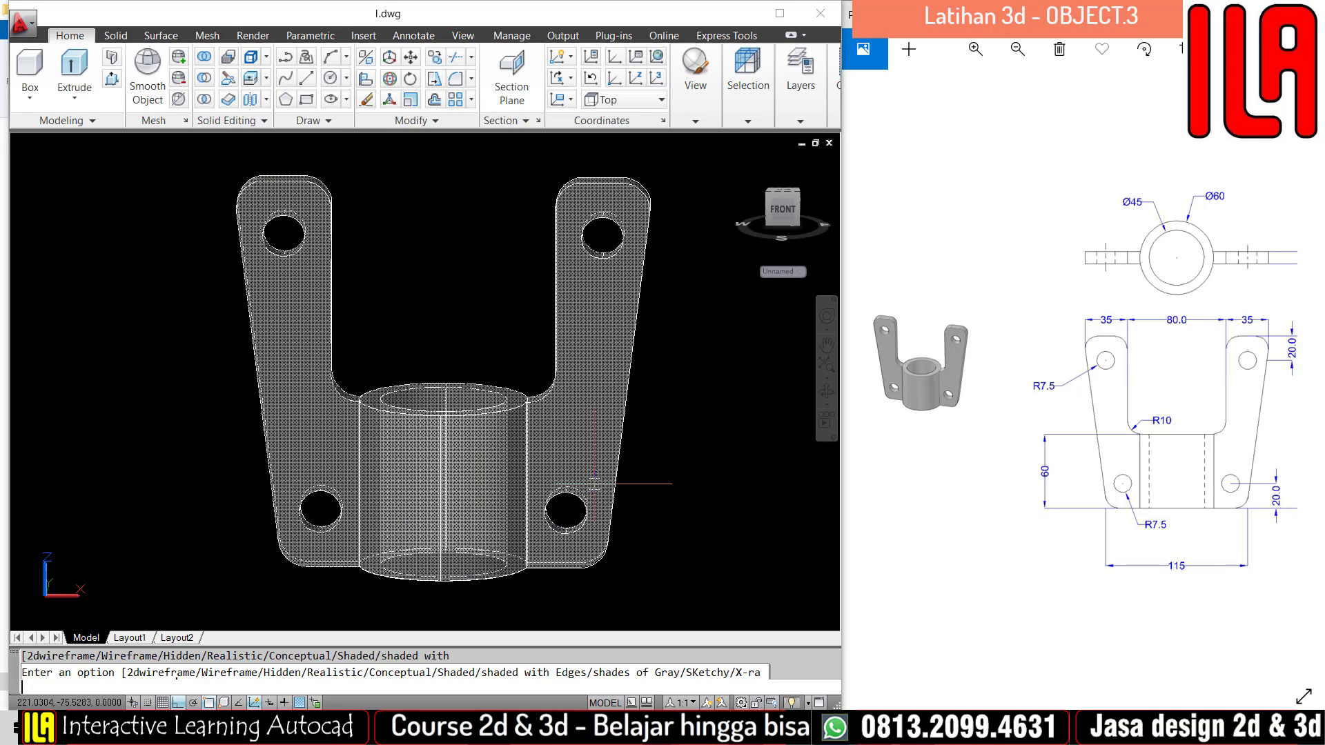
Orbit the X-ray bracket from the front to a raised, angled view and examine the tube's interior and its joints with the plates.
{"action": "scroll", "coordinate": [423, 445], "scroll_direction": "up", "scroll_amount": 3}
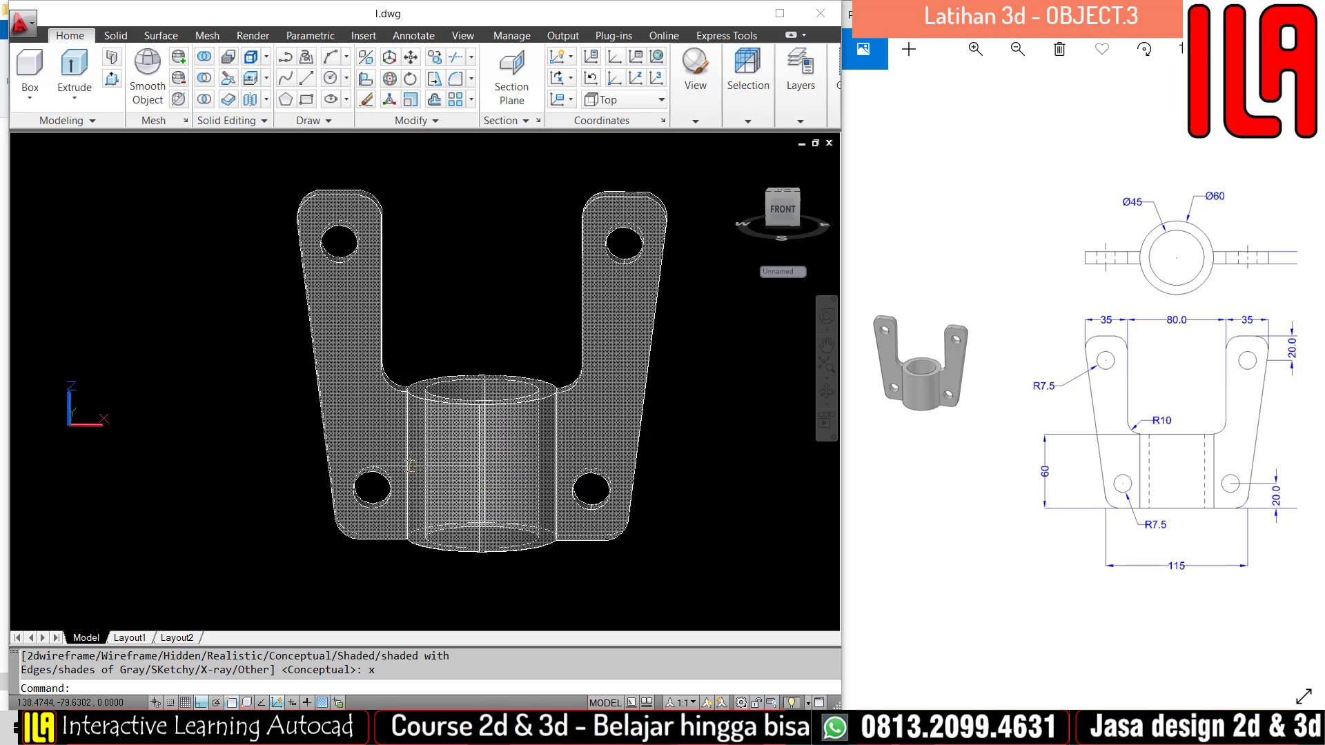
{"action": "key", "text": "Escape"}
{"action": "key", "text": "Escape"}
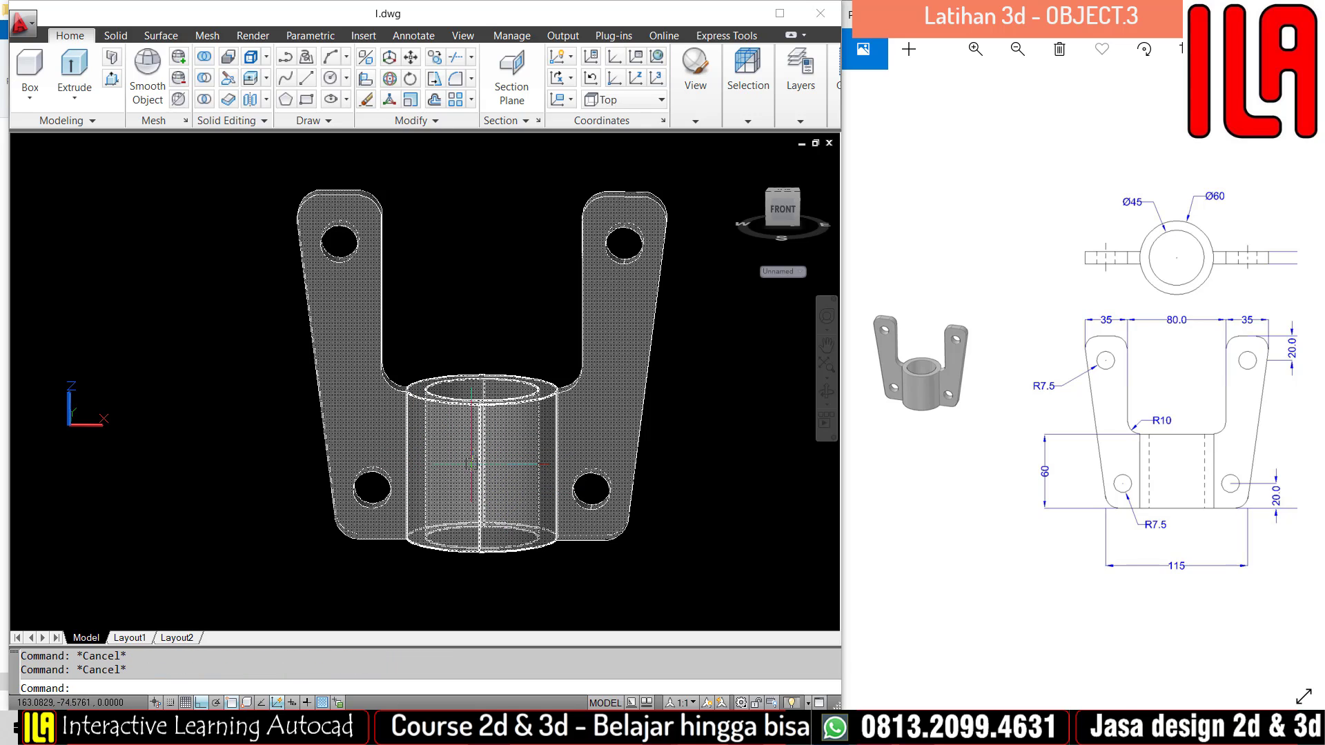
{"action": "scroll", "coordinate": [483, 442], "scroll_direction": "up", "scroll_amount": 2}
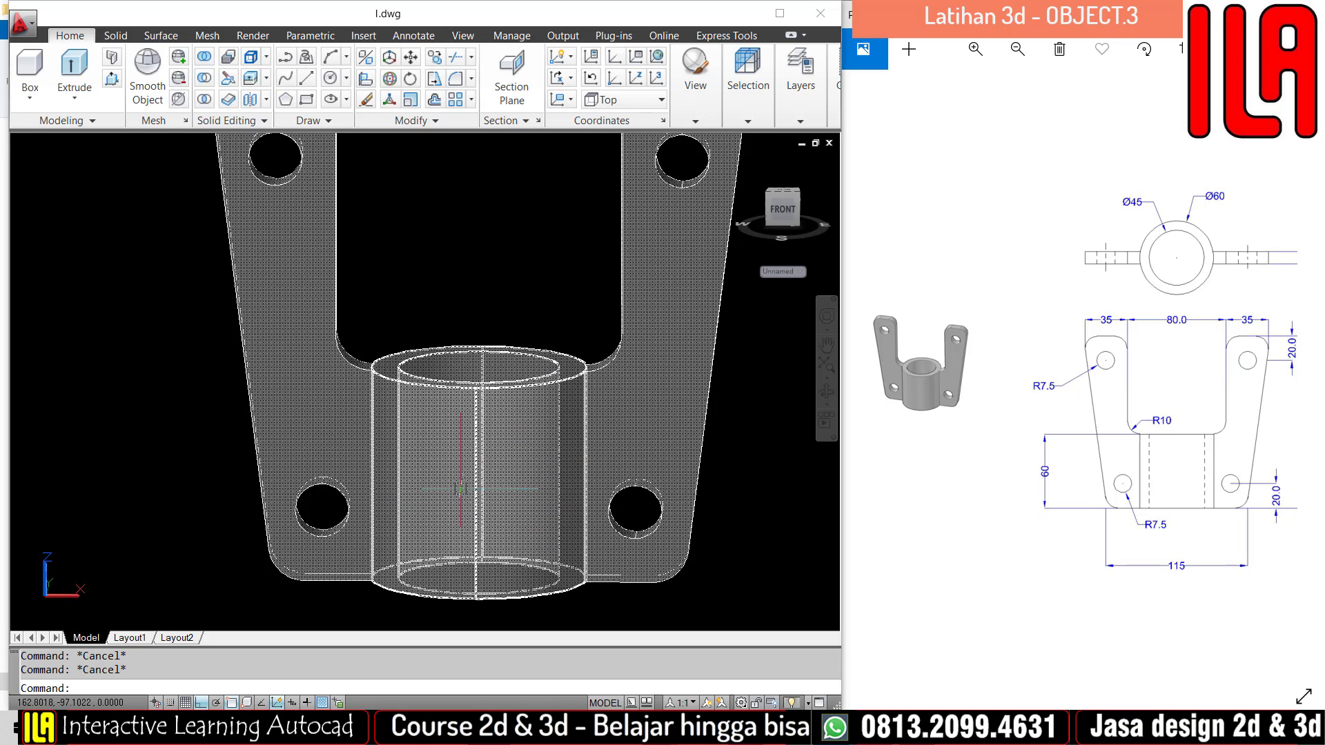
{"action": "key", "text": "Return"}
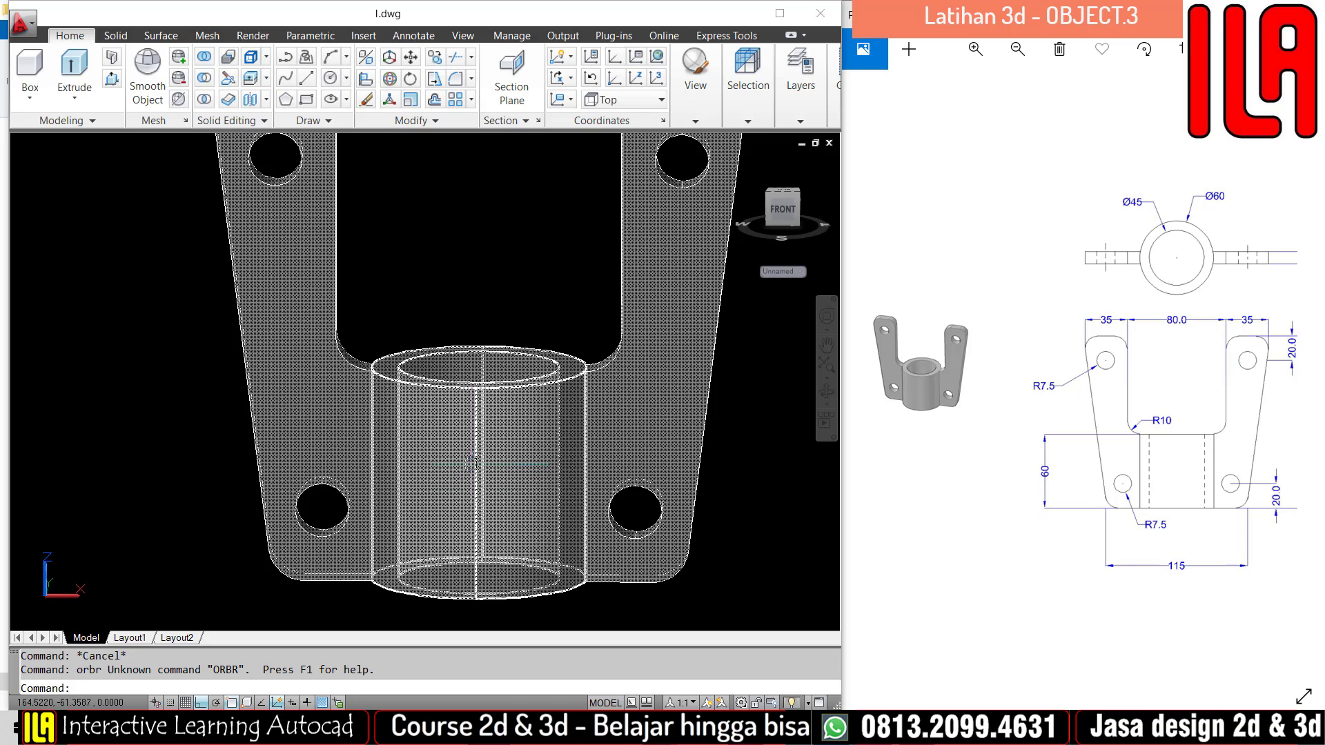
{"action": "key", "text": "Escape"}
{"action": "key", "text": "Return"}
{"action": "left_click_drag", "start_coordinate": [464, 379], "coordinate": [429, 562]}
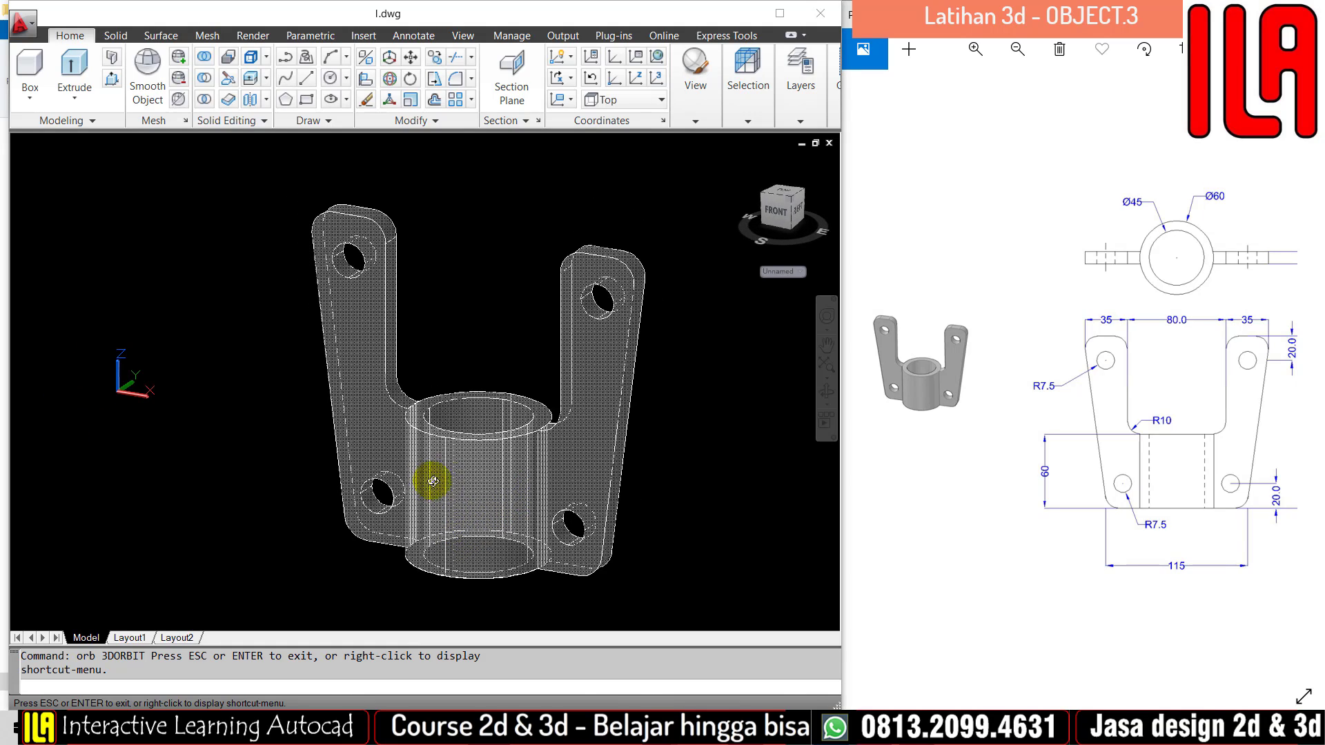
{"action": "key", "text": "Escape"}
{"action": "scroll", "coordinate": [433, 472], "scroll_direction": "up", "scroll_amount": 3}
{"action": "middle_click_drag", "start_coordinate": [433, 471], "coordinate": [417, 494]}
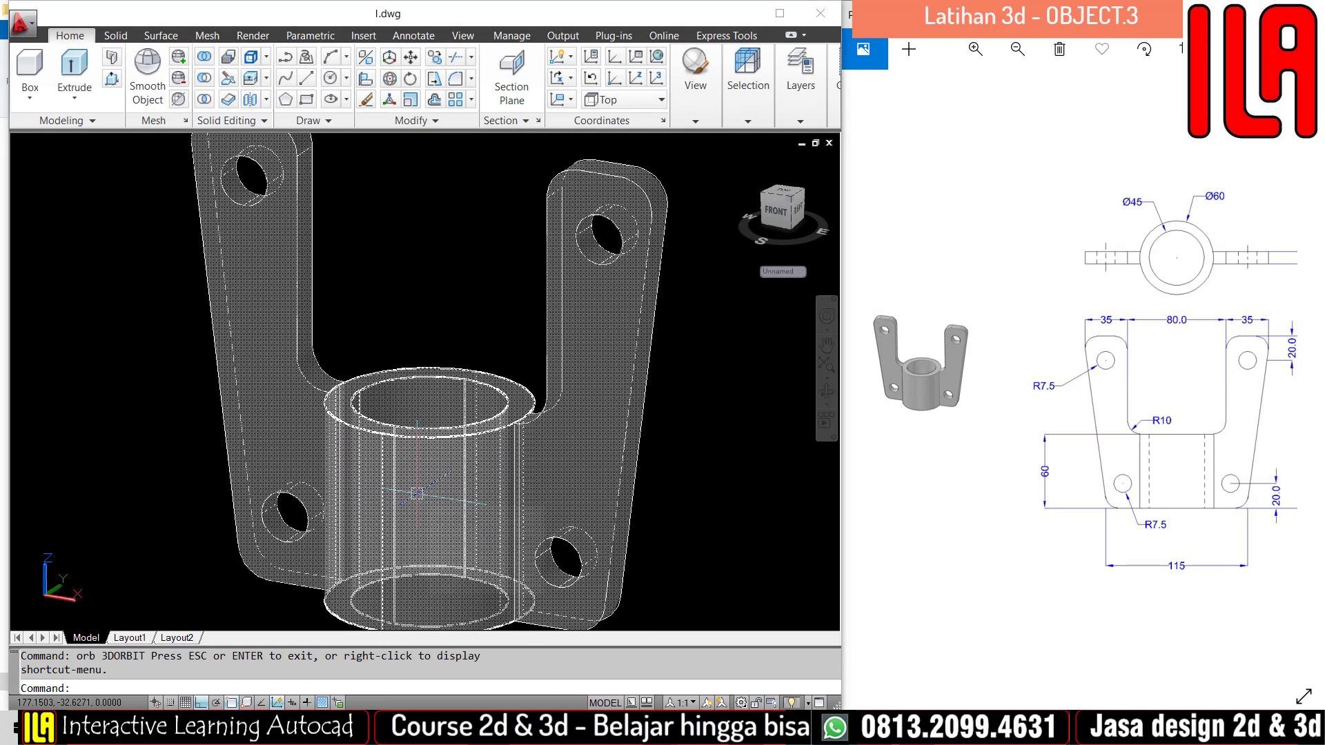